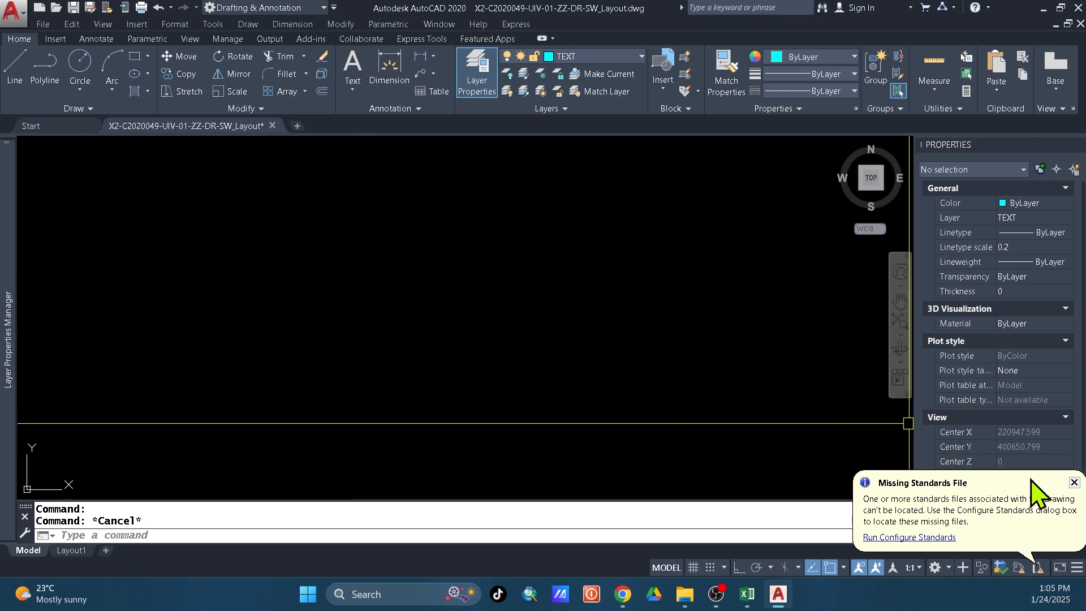
Dismiss the missing standards notice and examine the ID, level, diameter and length labels around manholes 31 and 32.
click(1074, 483)
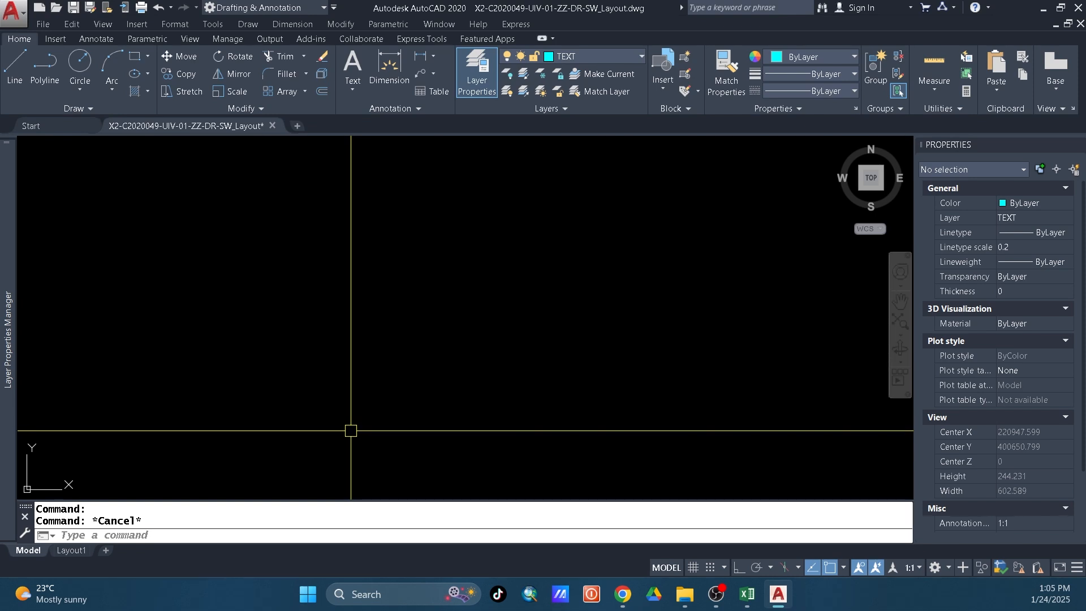
drag(339, 432, 417, 426)
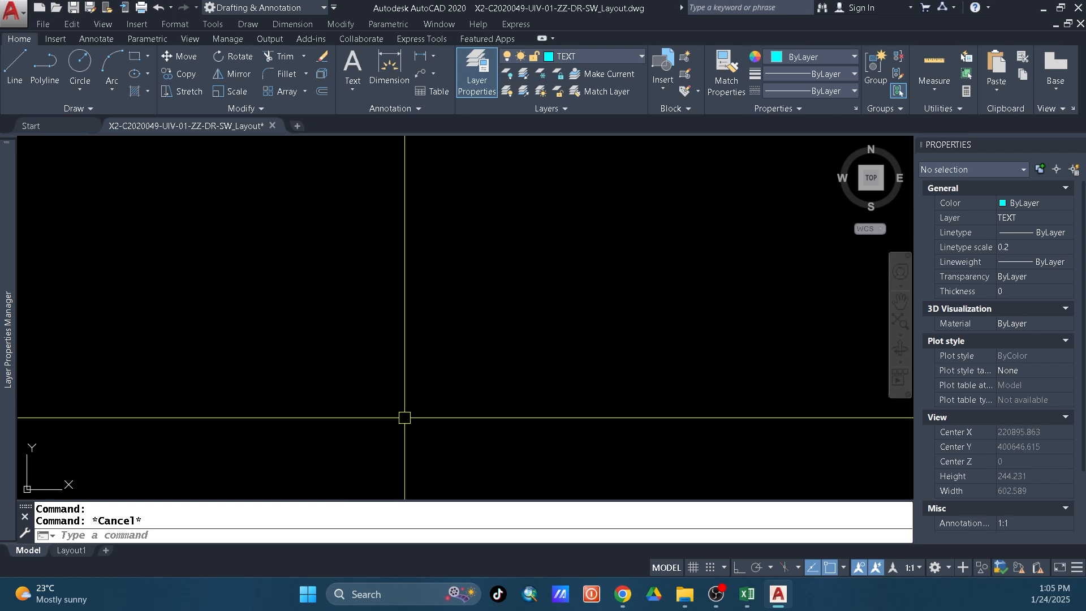
drag(741, 413, 339, 349)
drag(712, 317, 363, 351)
mouse_move(691, 301)
mouse_down()
mouse_move(441, 293)
mouse_move(366, 324)
mouse_up()
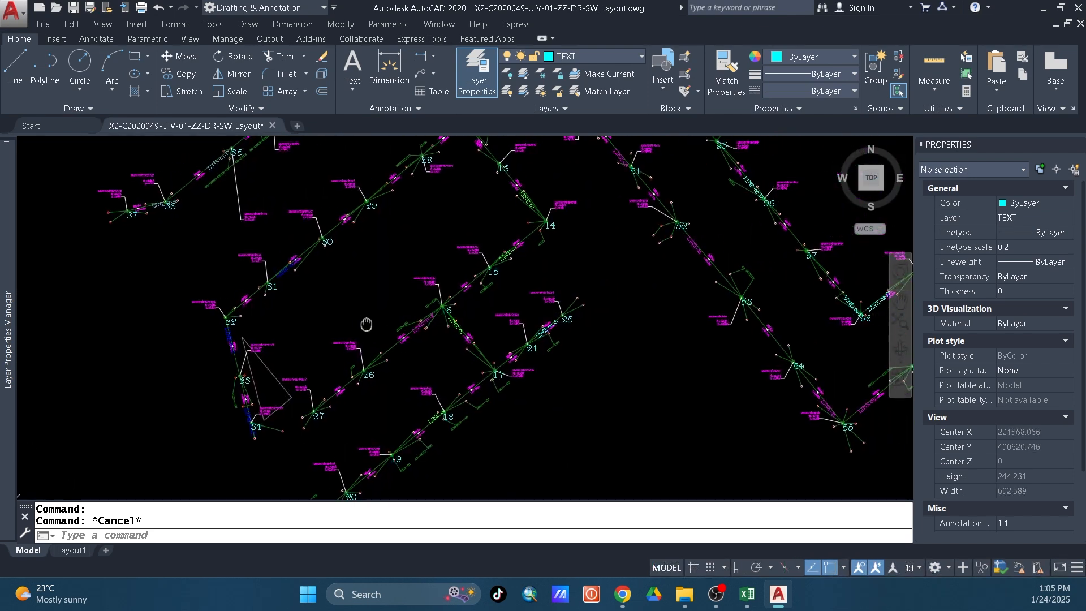
scroll(252, 303, up, 5)
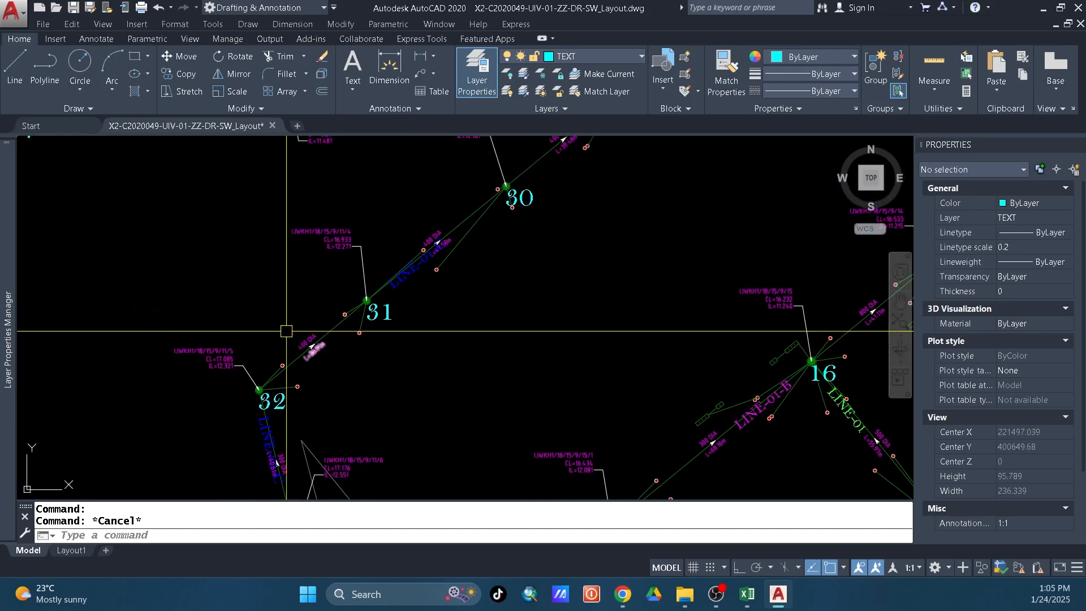
scroll(286, 331, up, 3)
scroll(225, 333, down, 1)
scroll(238, 322, up, 7)
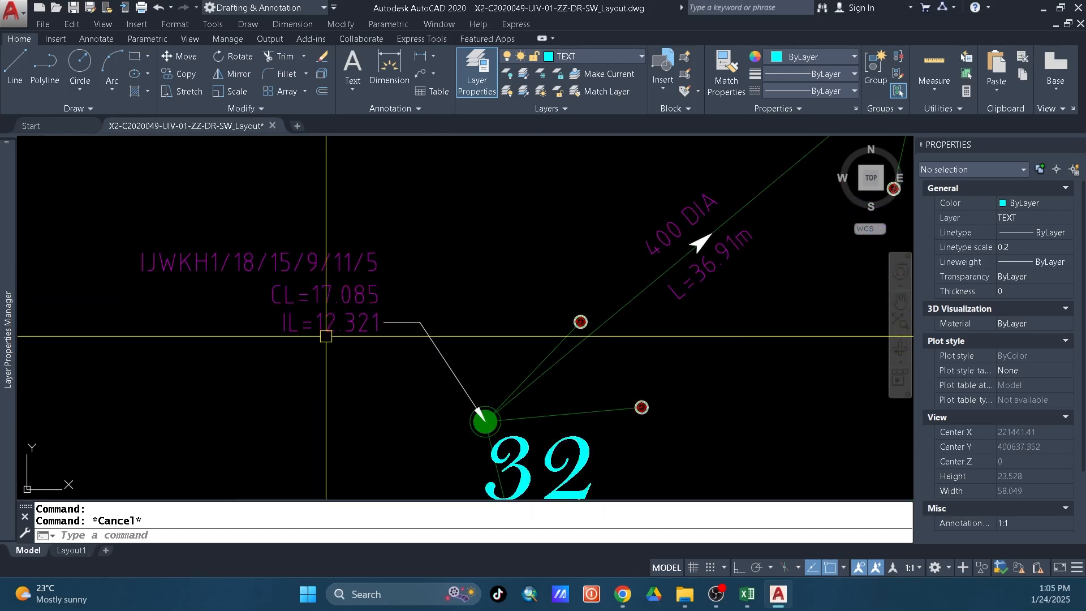
scroll(325, 336, down, 2)
drag(440, 349, 274, 374)
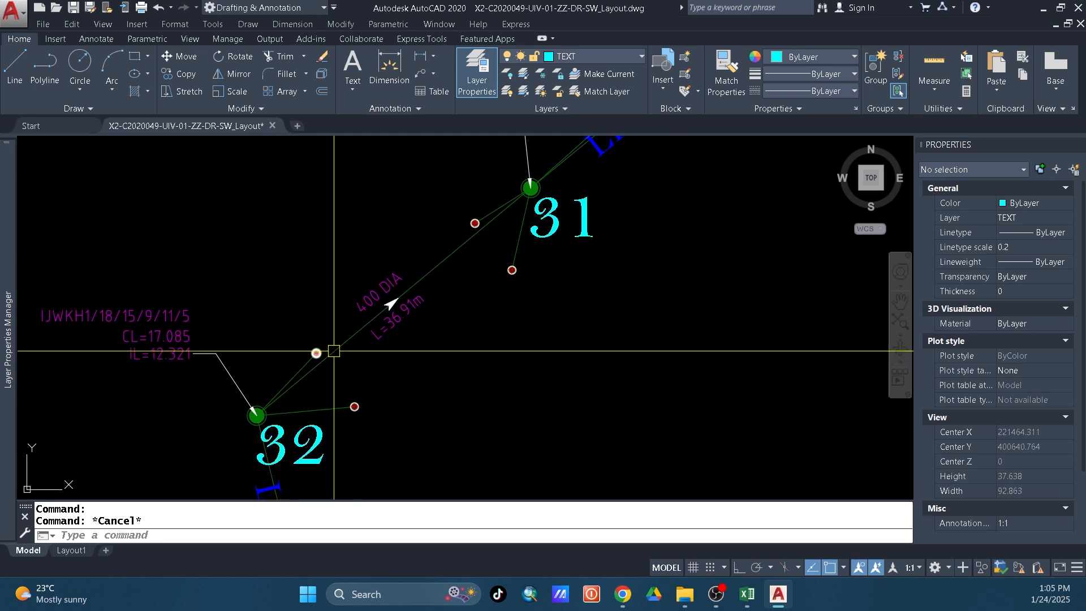
drag(385, 323, 317, 364)
scroll(317, 364, up, 2)
scroll(317, 357, down, 2)
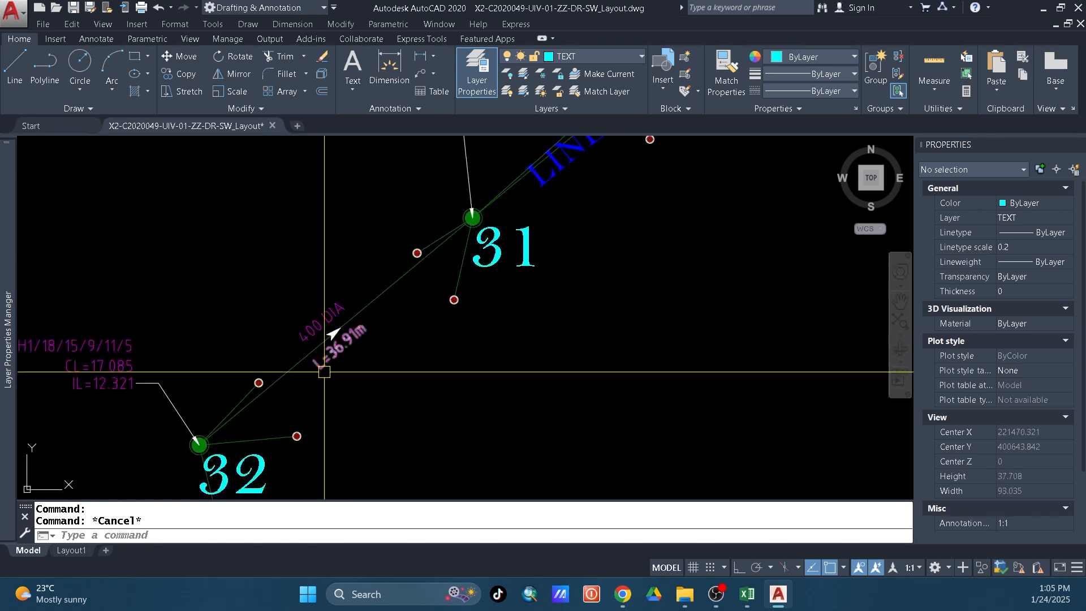
scroll(323, 363, down, 2)
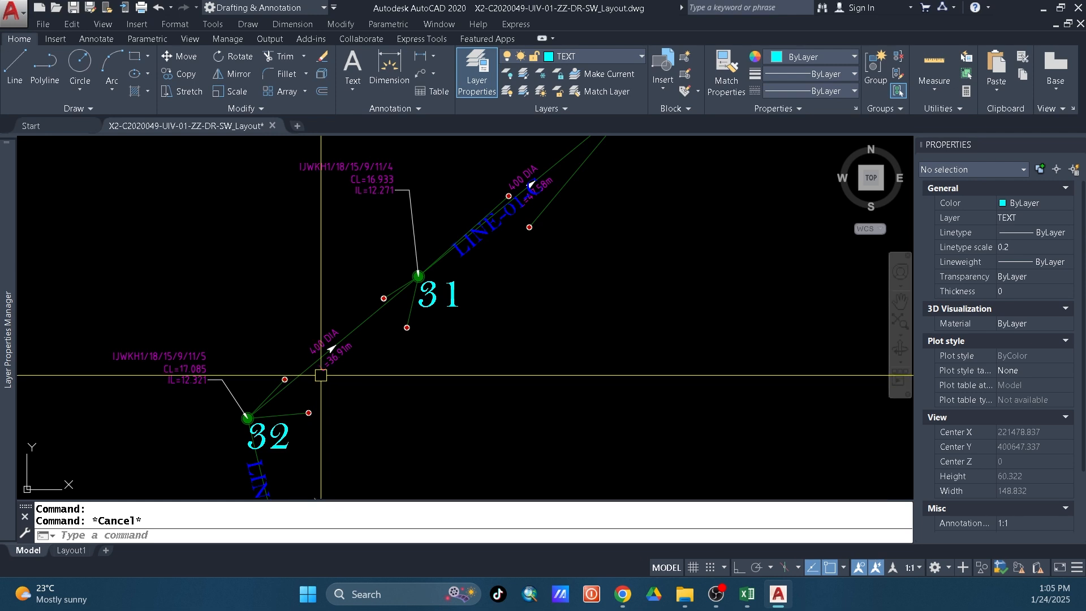
Run APPLOAD and browse from Documents through the CEG, Asghal Standard and LISP folders into the USEFUL folder.
text(APPLO)
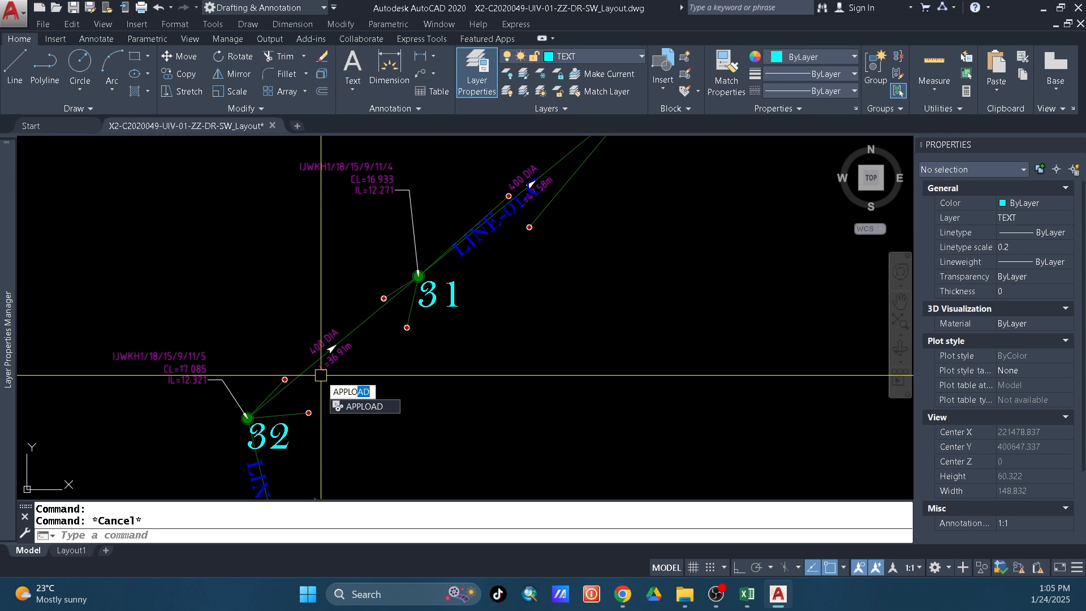
key(Return)
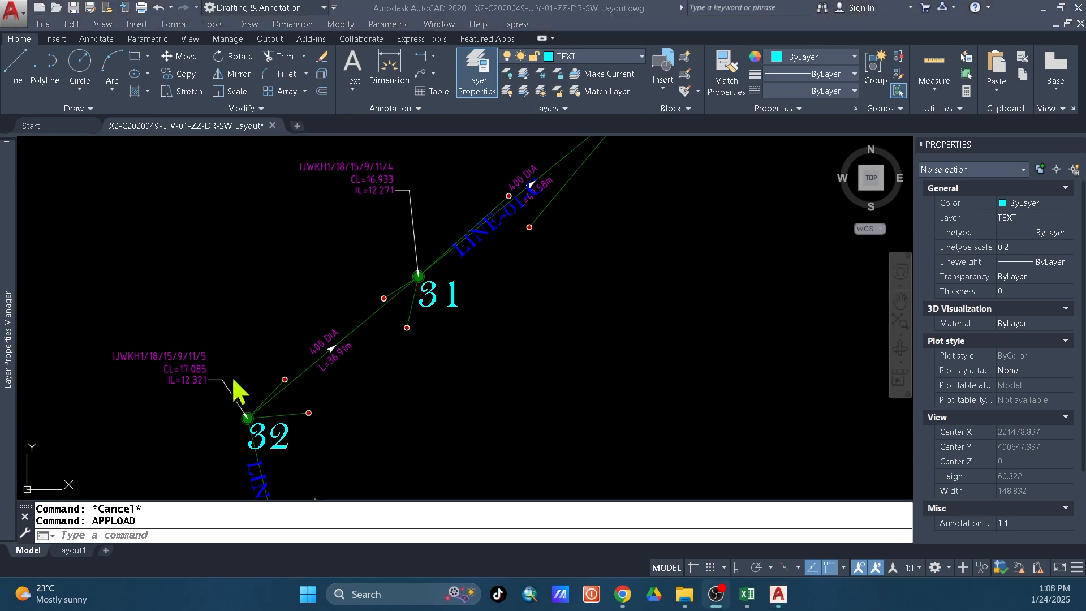
click(606, 346)
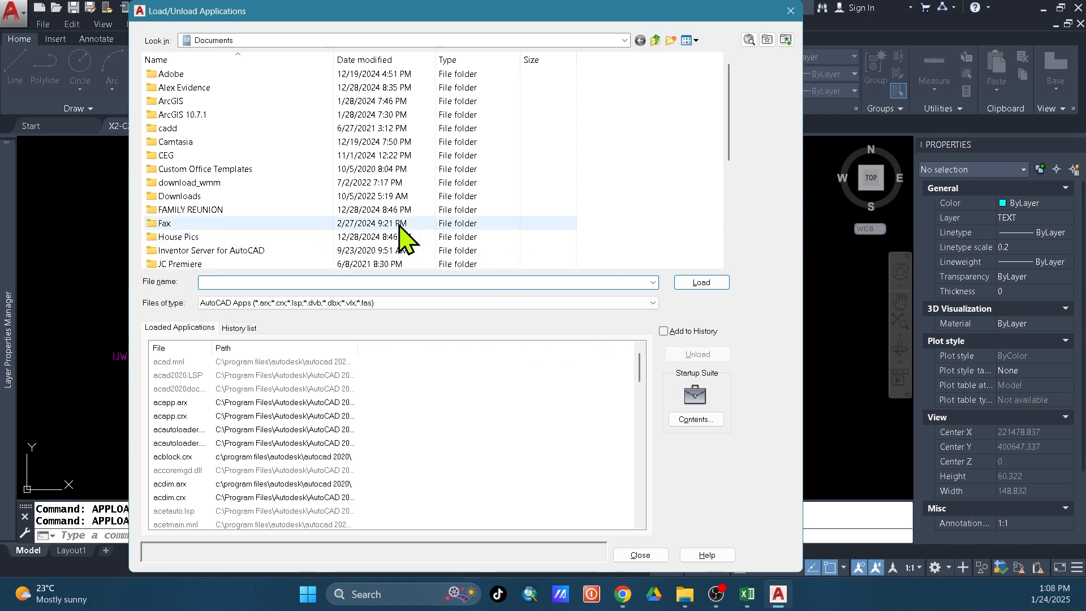
scroll(261, 184, down, 3)
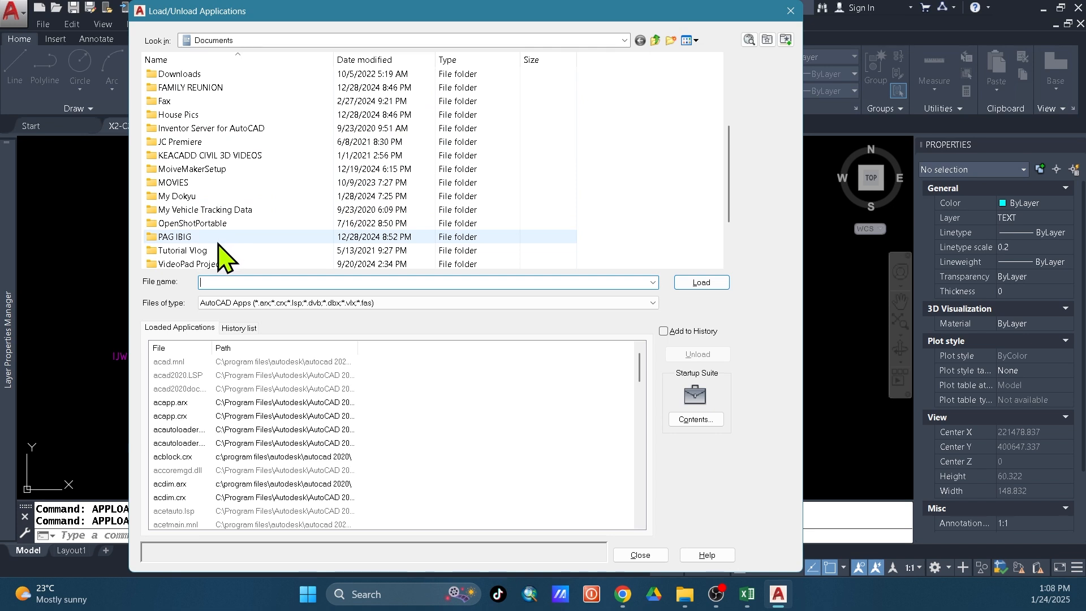
scroll(226, 243, up, 3)
double_click(178, 156)
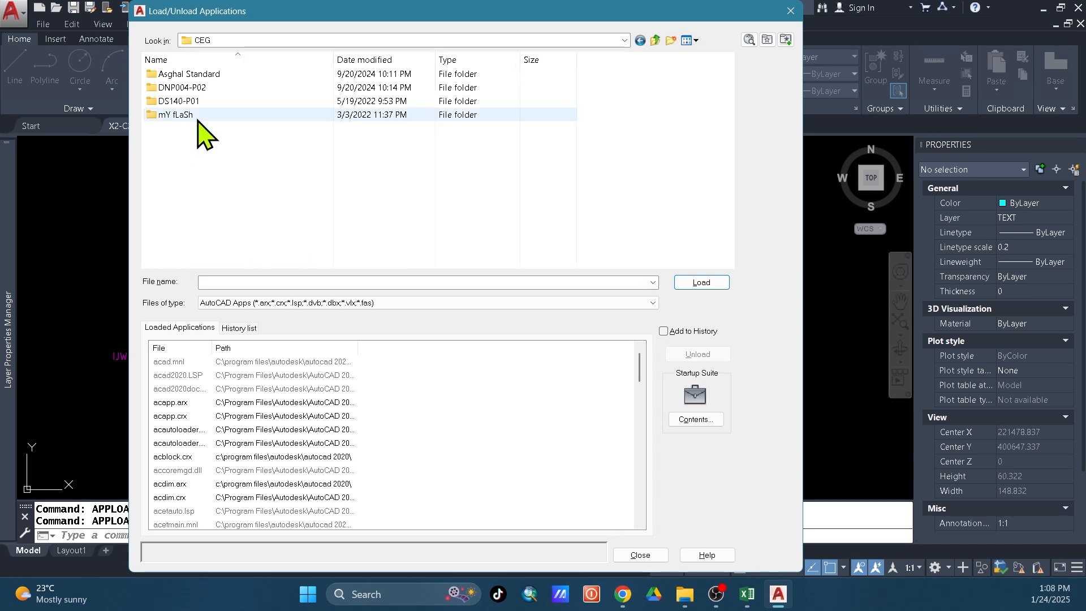
double_click(200, 76)
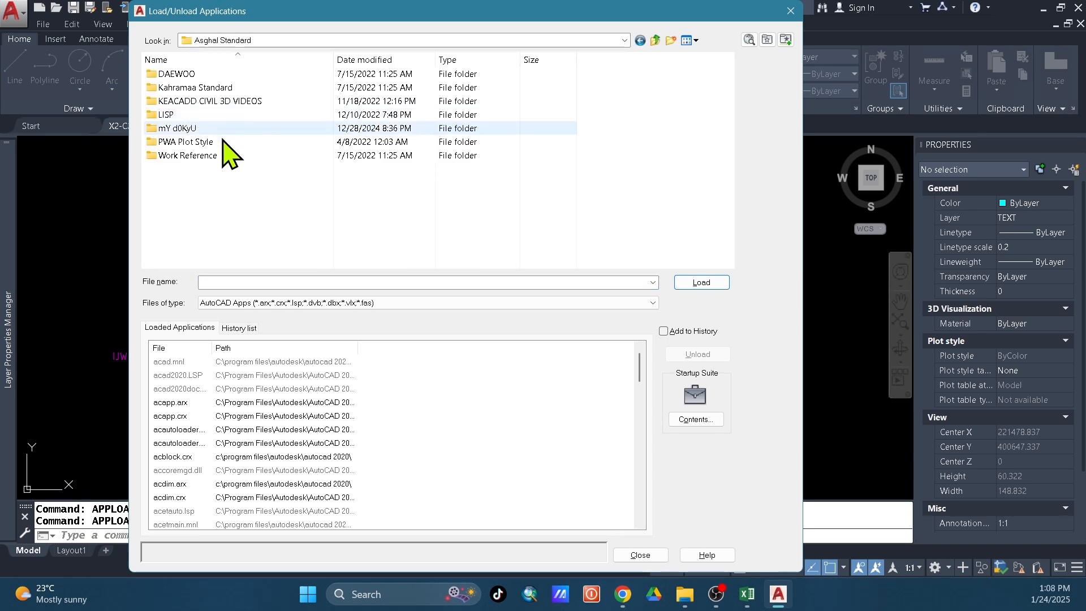
click(196, 130)
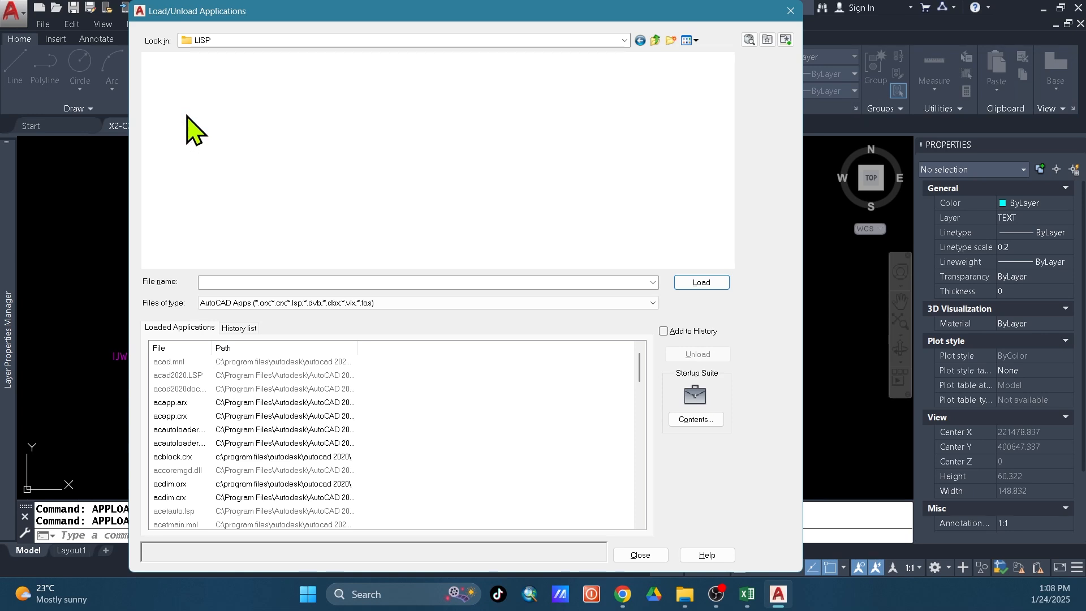
scroll(218, 187, down, 2)
double_click(210, 251)
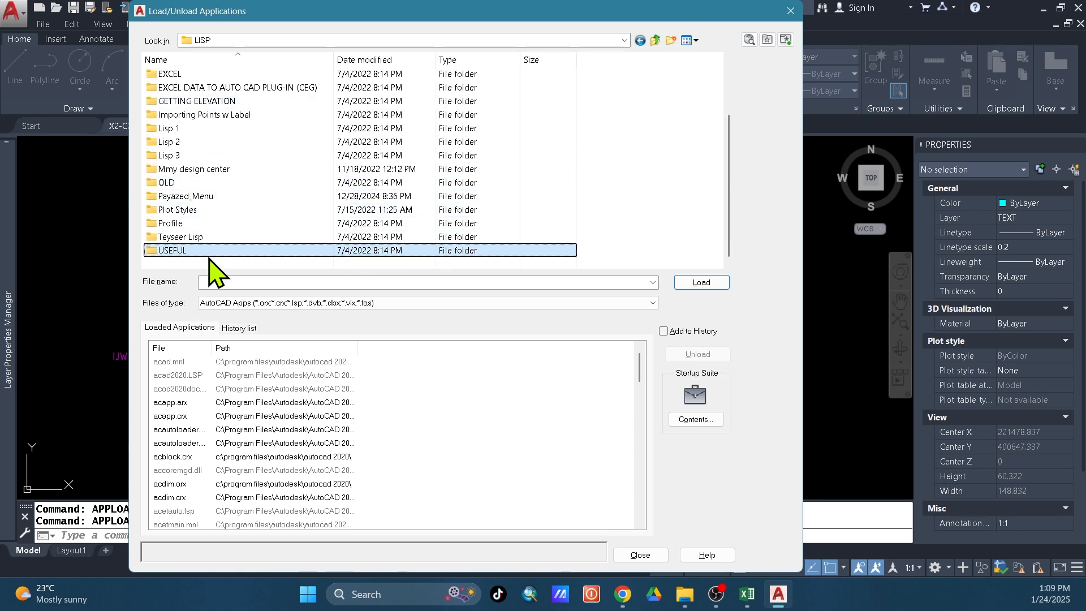
Load Text2Column.VLX, allow it to always load, and close the application loader.
scroll(244, 192, down, 3)
scroll(255, 220, down, 2)
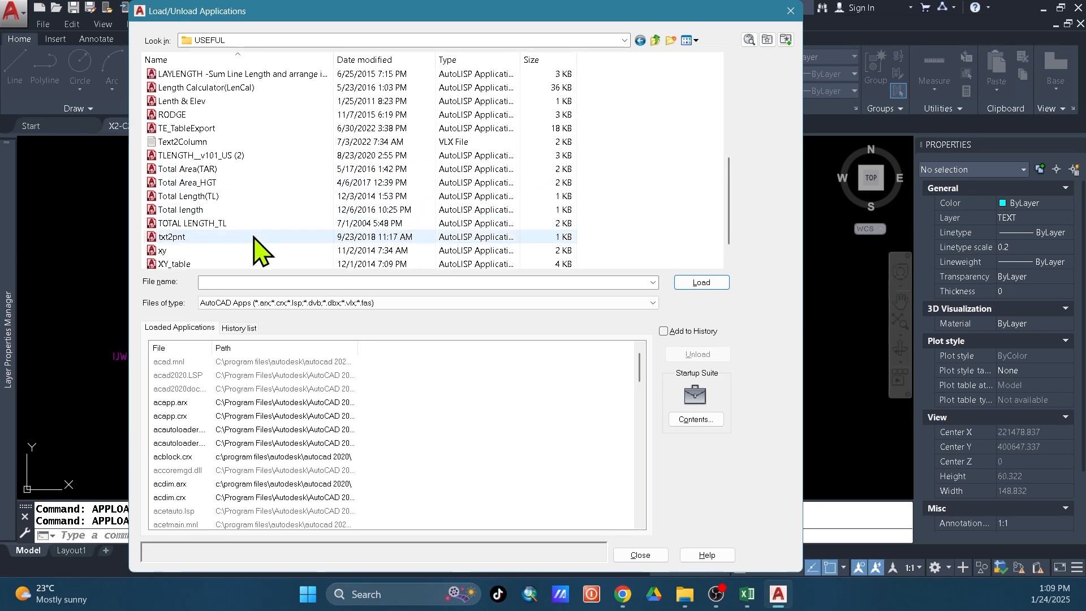
click(212, 142)
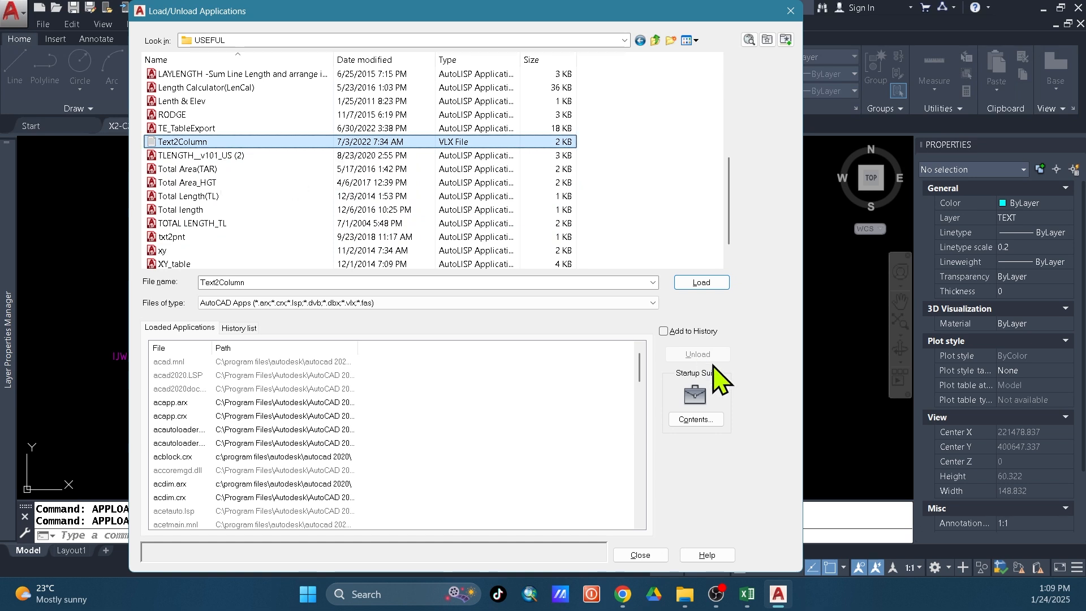
click(693, 283)
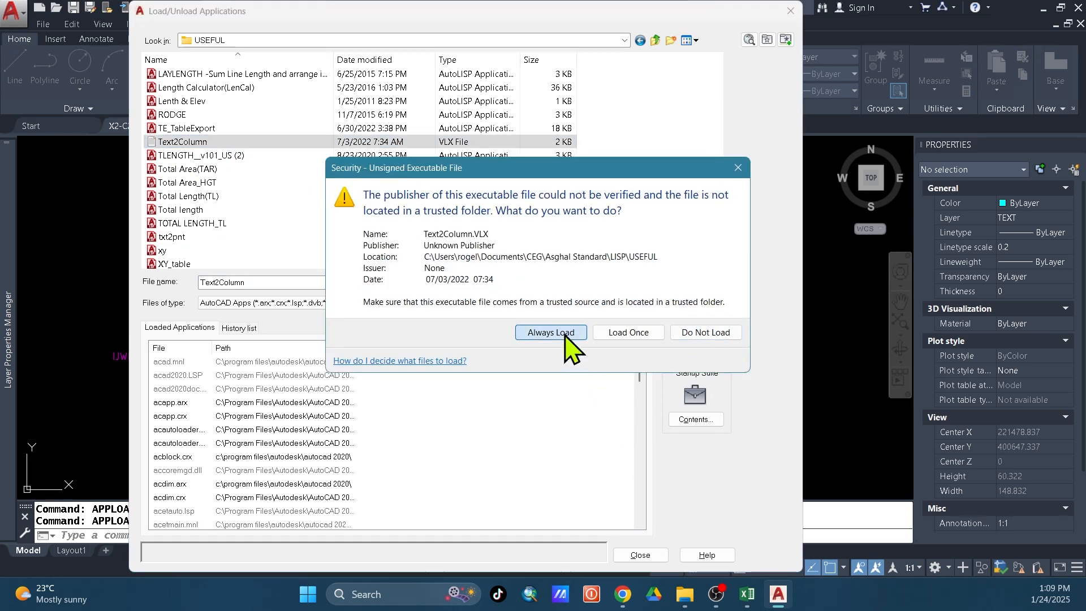
click(565, 337)
click(650, 556)
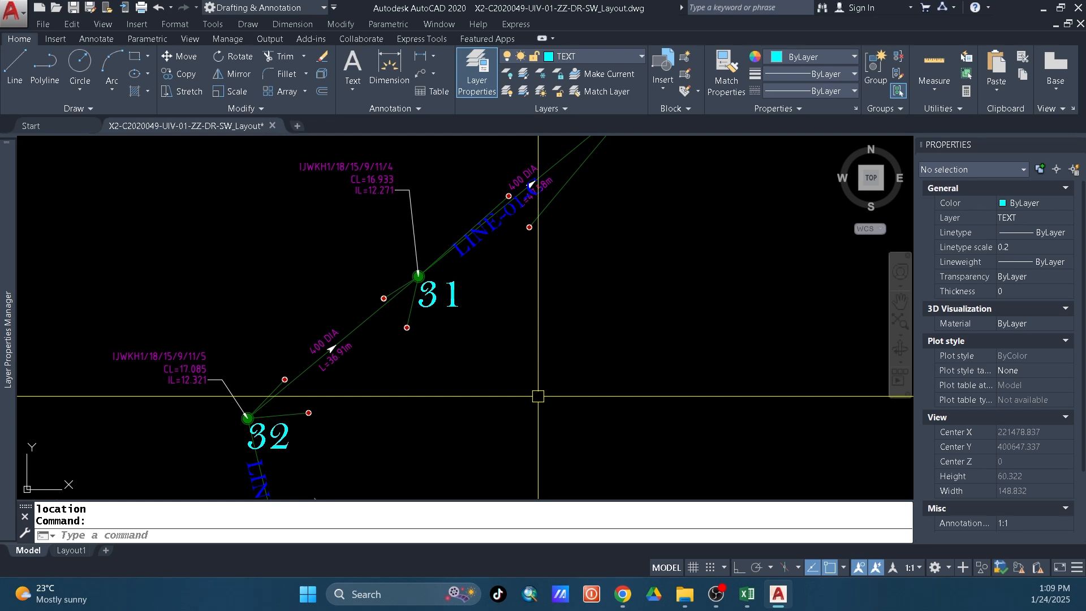
Run TEXTLOCATION and set the exported text file's save location to the Desktop, keeping the default file name.
drag(369, 421, 390, 391)
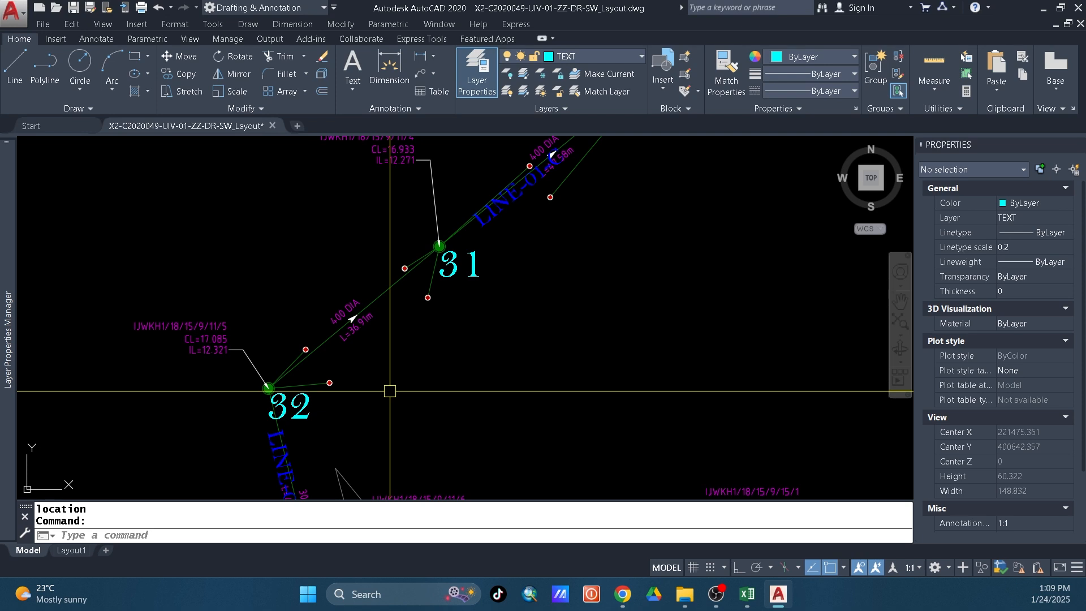
text(T)
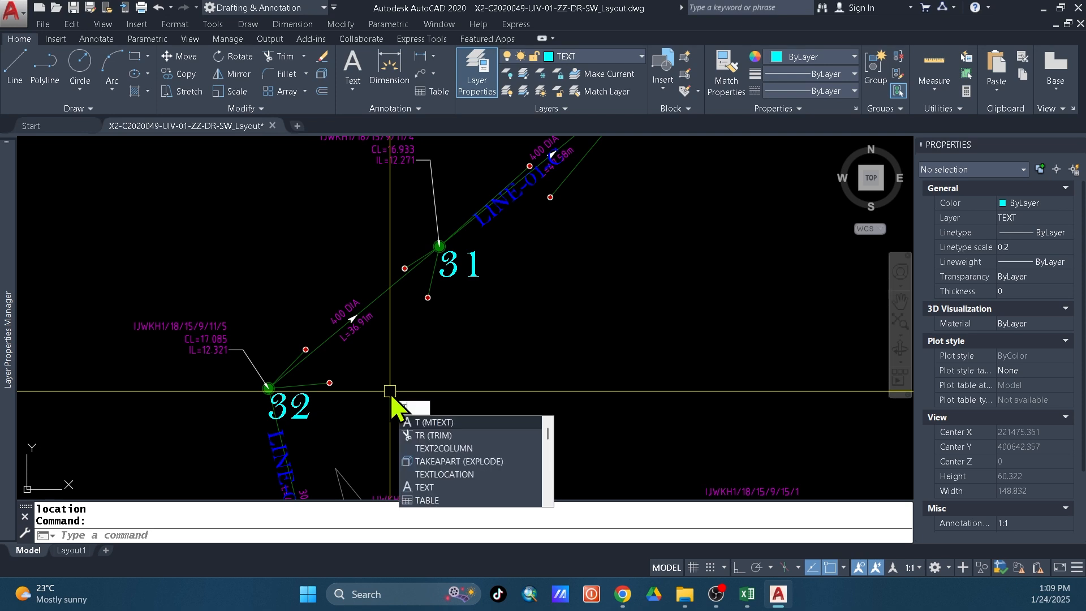
text(EXTLOCATION)
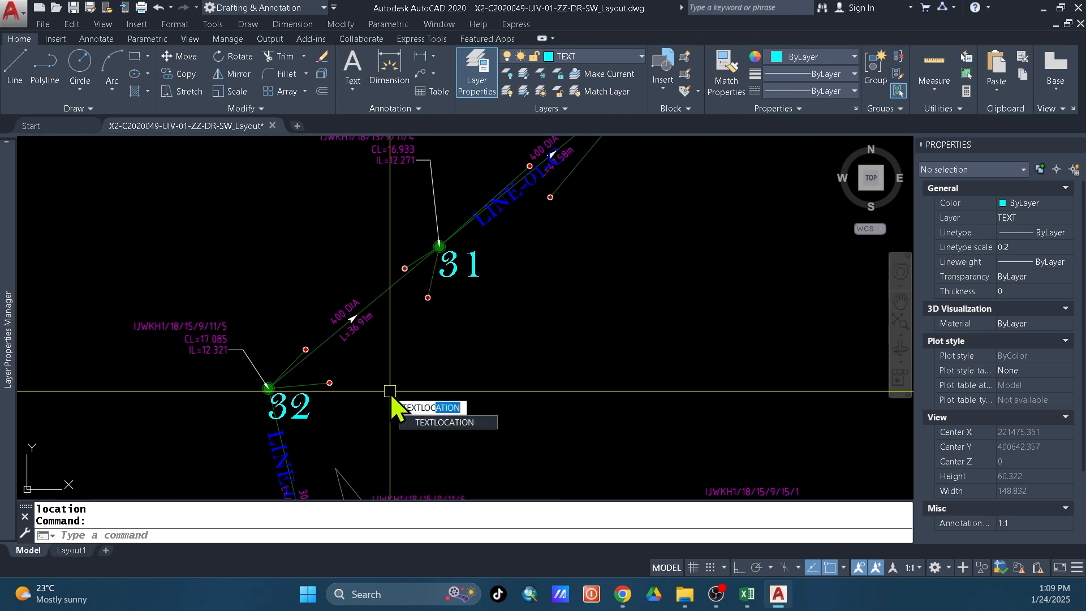
key(Return)
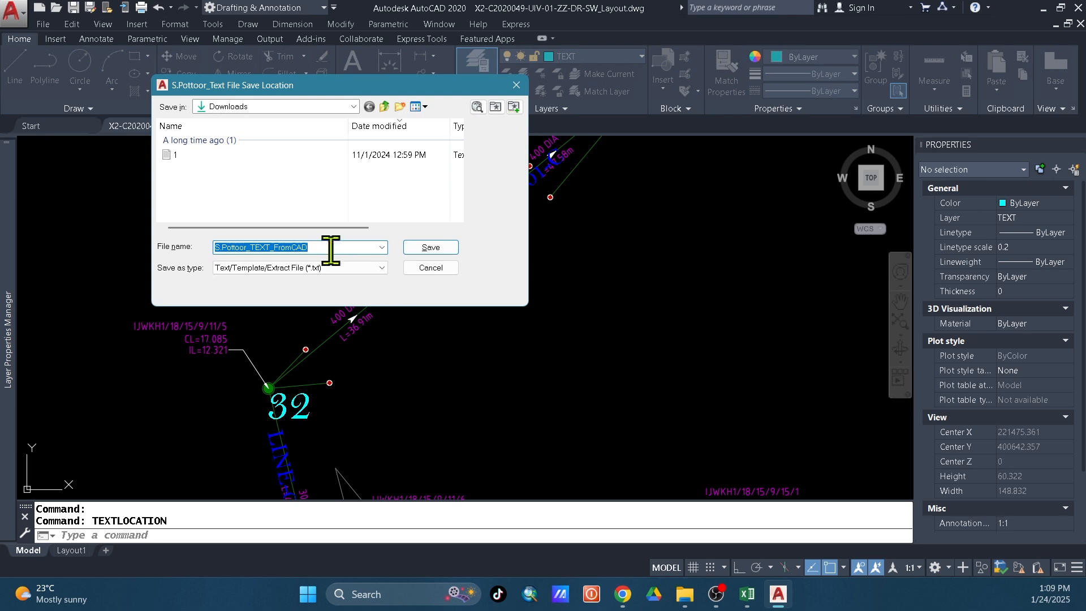
click(351, 107)
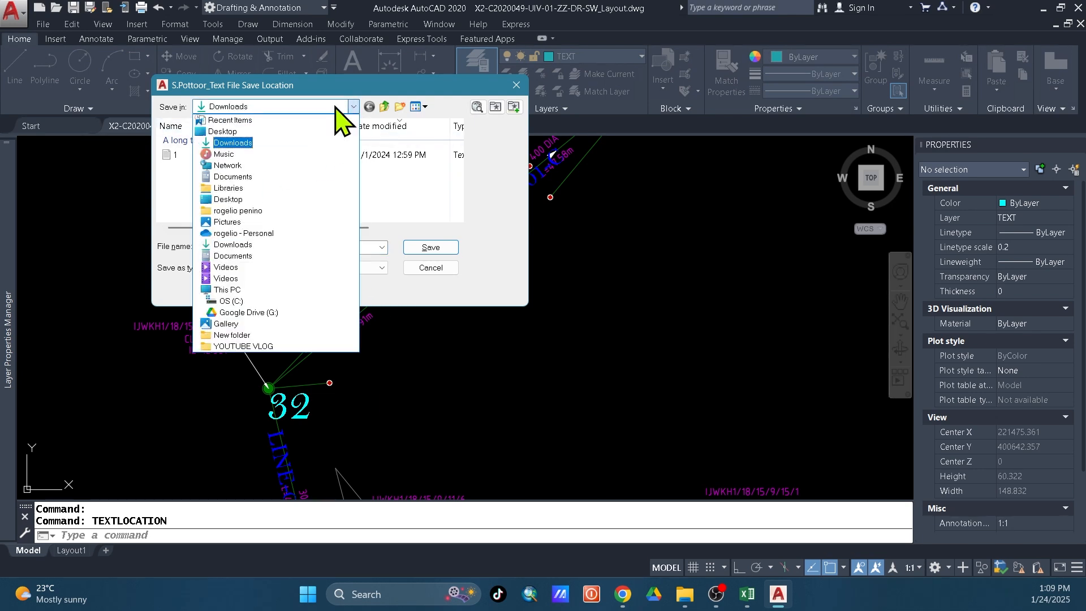
click(243, 145)
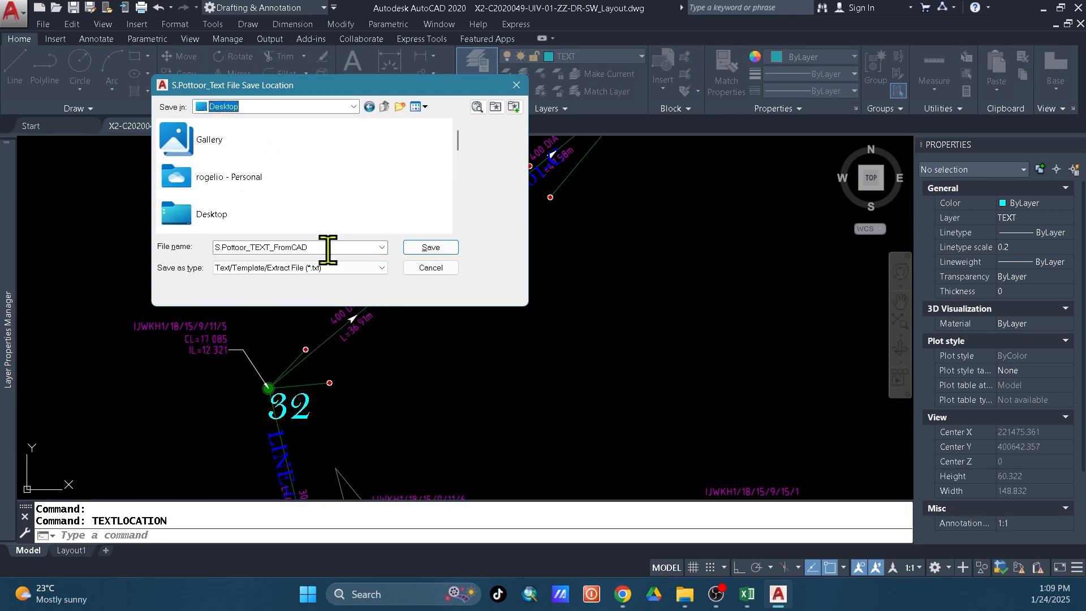
click(427, 248)
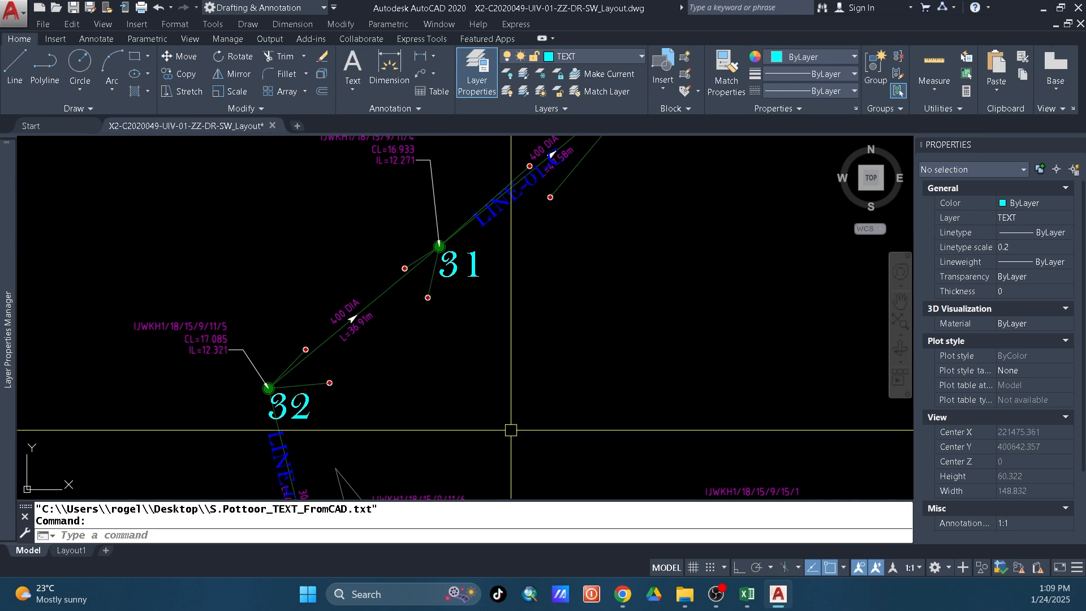
drag(510, 432, 456, 445)
text(TEXT)
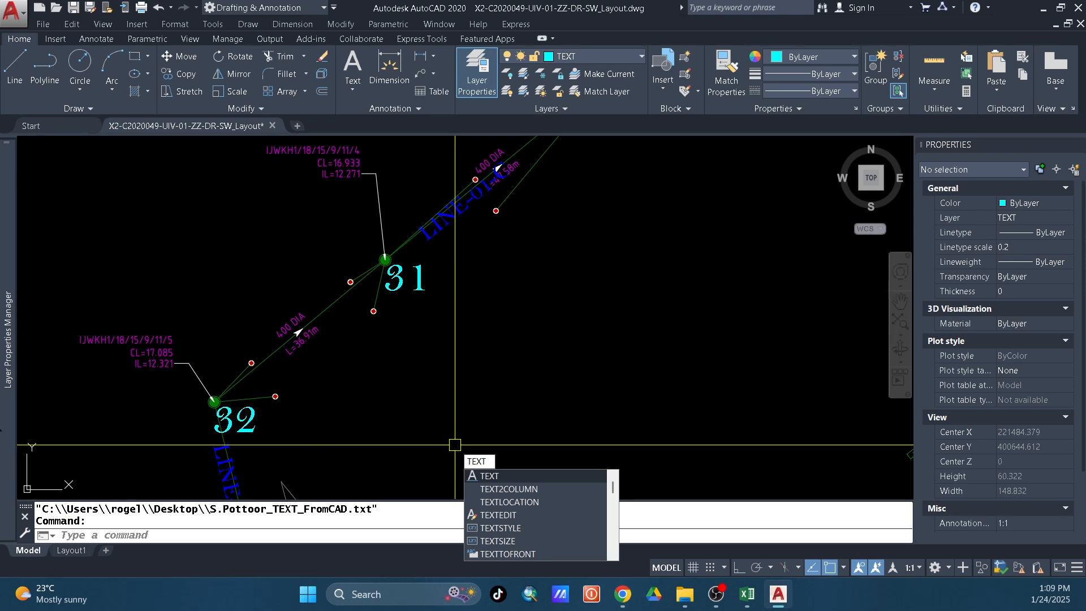
key(Escape)
key(Escape)
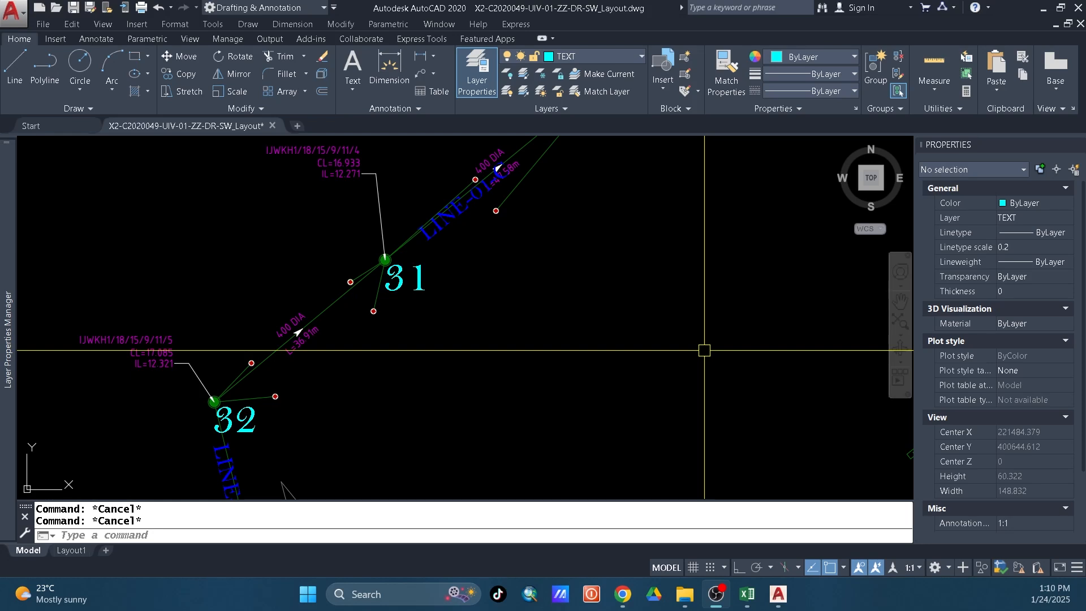
Run TEXT2COLUMN and pick manhole 32's ID, CL and IL labels plus the L=36.91m pipe length label.
drag(706, 350, 516, 370)
text(TEXT)
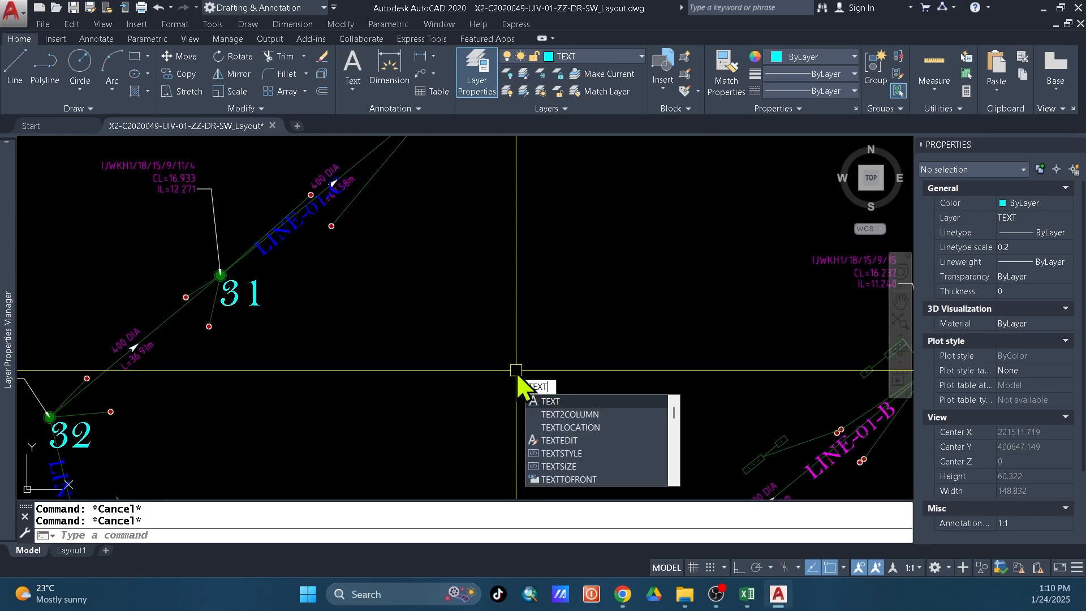
click(586, 415)
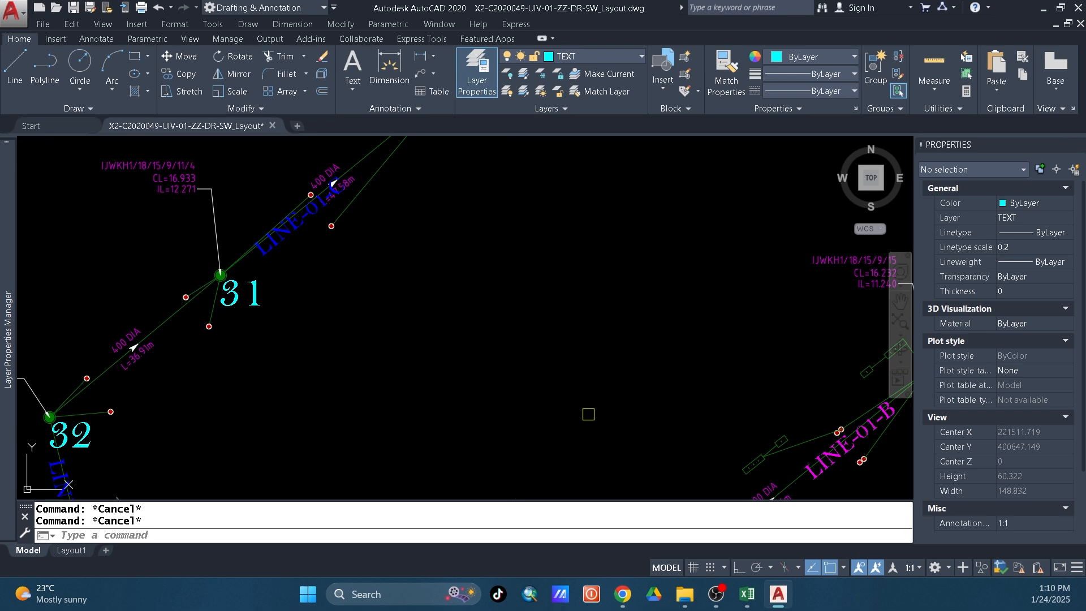
mouse_move(97, 385)
mouse_down()
mouse_move(351, 324)
mouse_move(352, 357)
mouse_up()
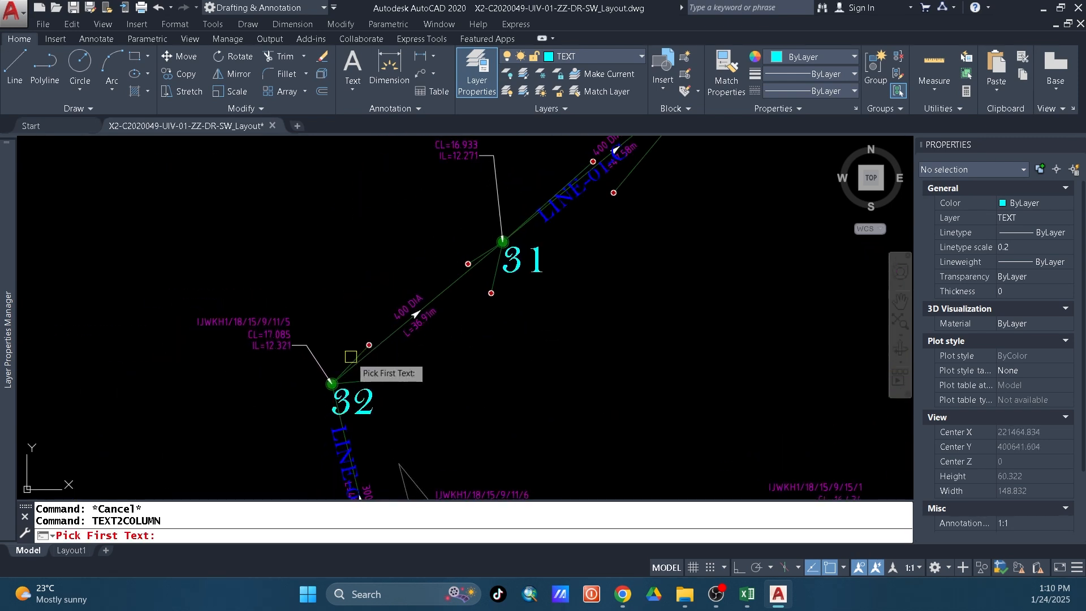
scroll(289, 311, up, 2)
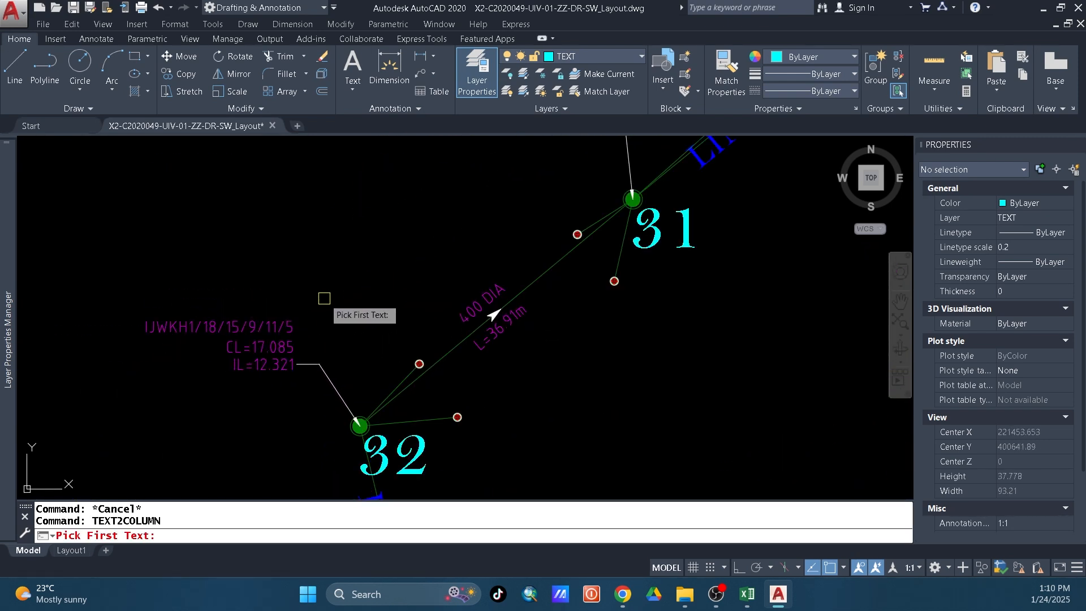
click(286, 321)
drag(323, 339, 247, 328)
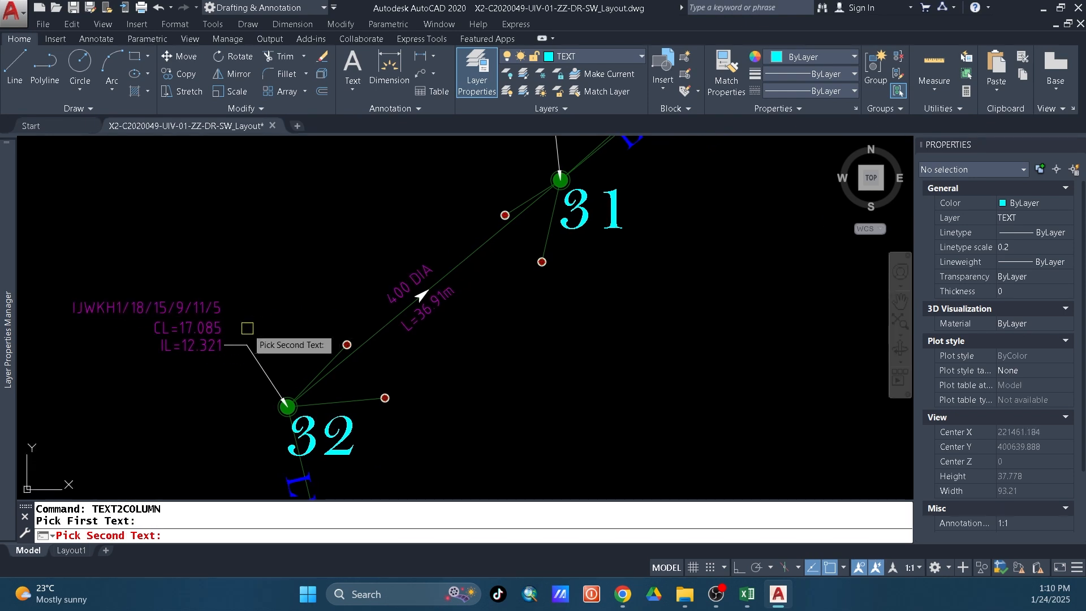
click(214, 327)
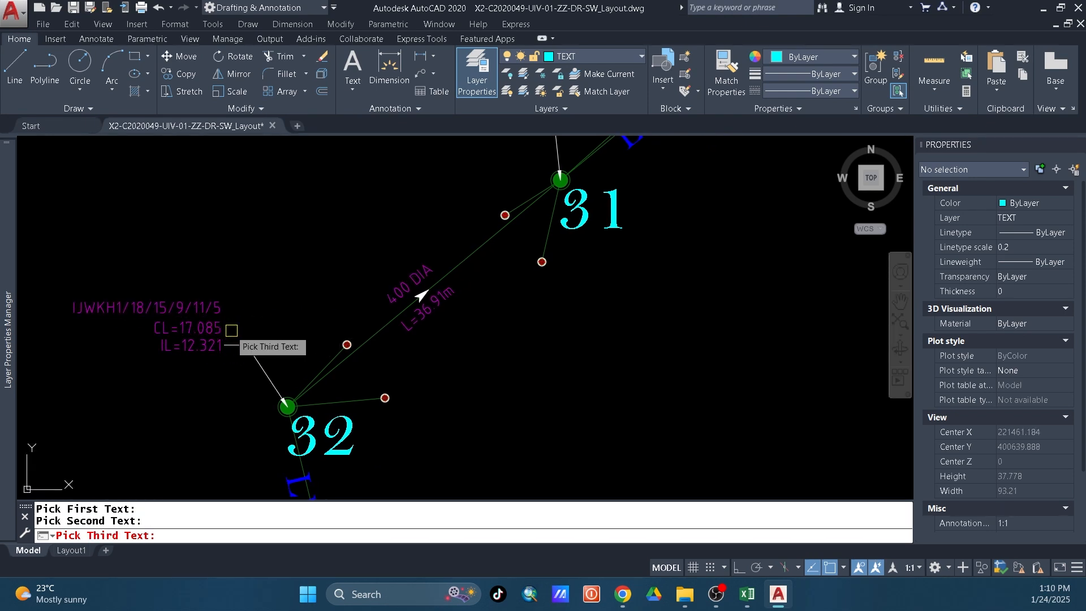
click(193, 351)
drag(461, 377, 409, 373)
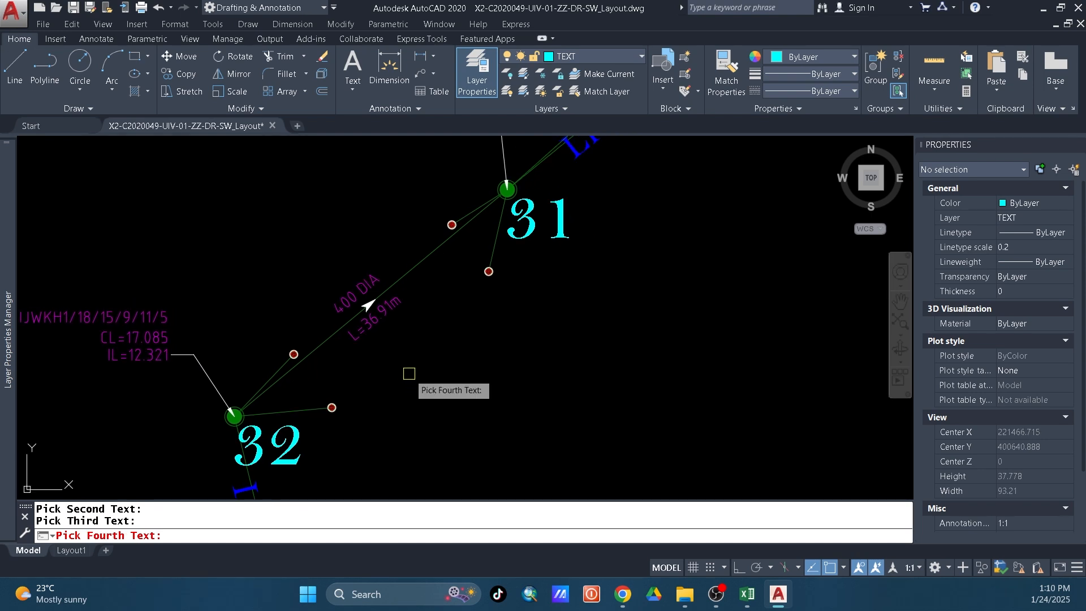
click(394, 312)
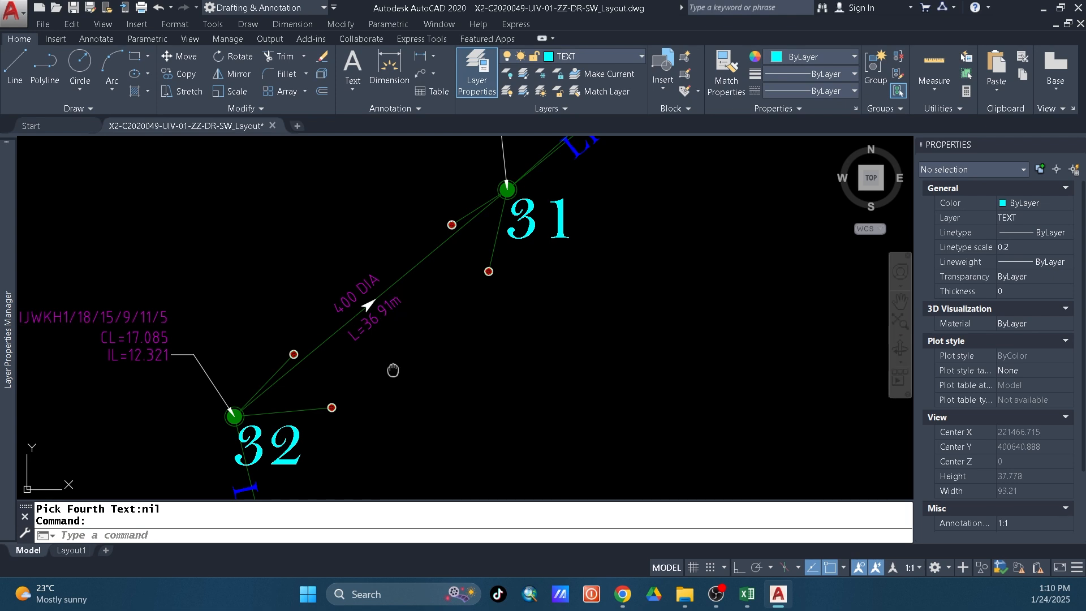
Repeat TEXT2COLUMN for manhole 31, picking its ID, CL and IL labels and the L=47.58m length of the pipe towards manhole 30.
drag(395, 370, 386, 394)
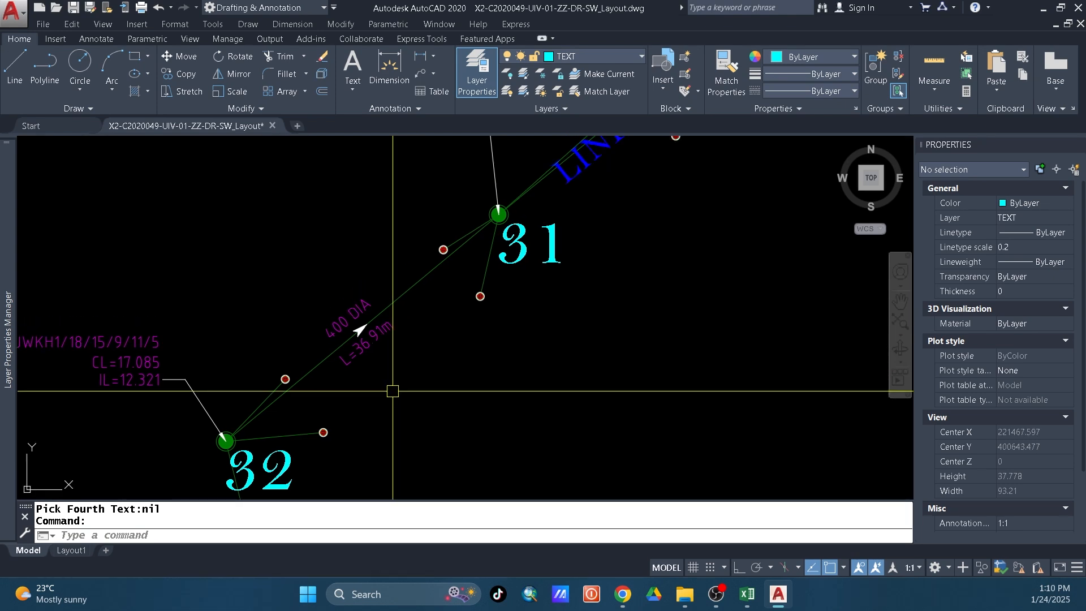
scroll(393, 390, down, 2)
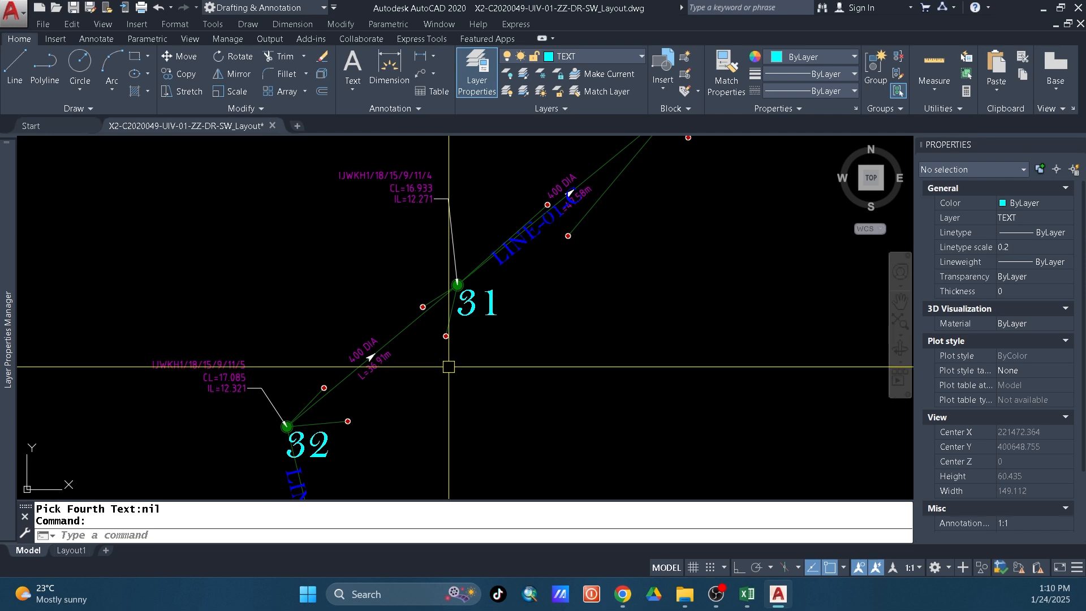
drag(448, 367, 362, 424)
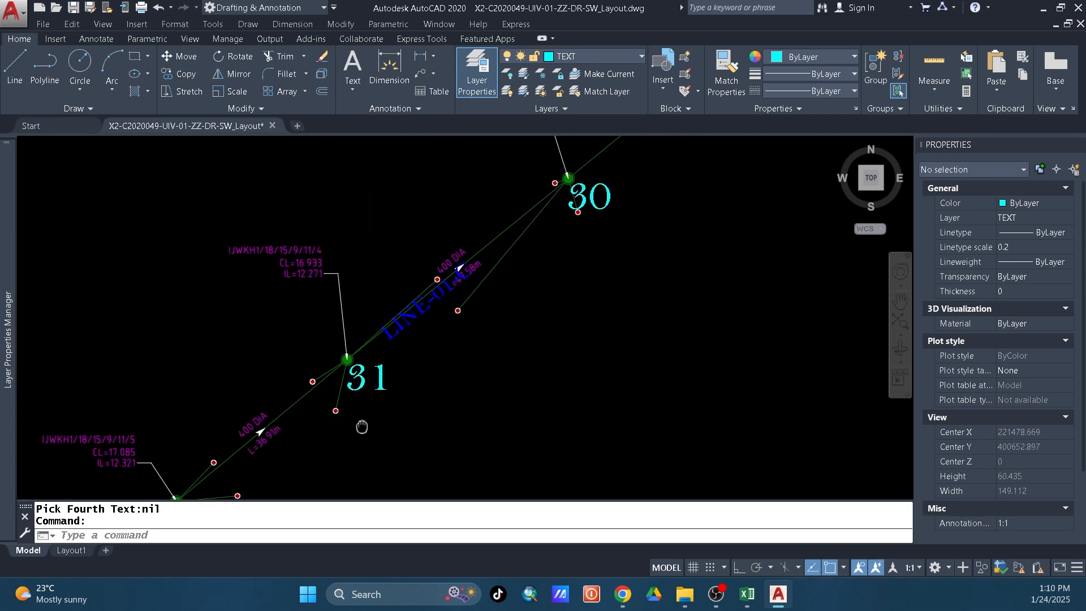
key(space)
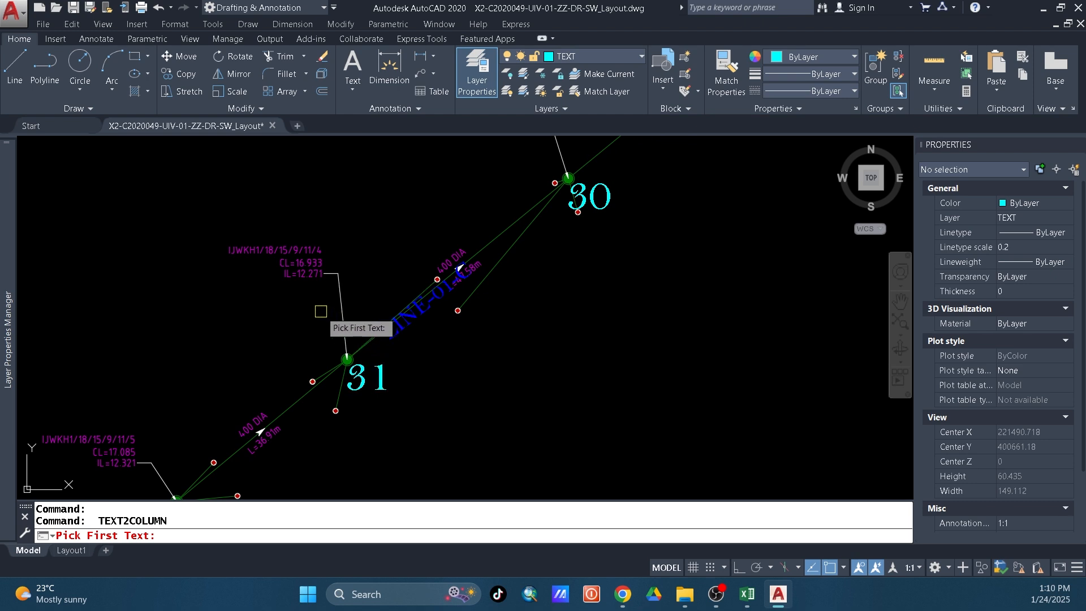
click(317, 250)
scroll(351, 281, up, 5)
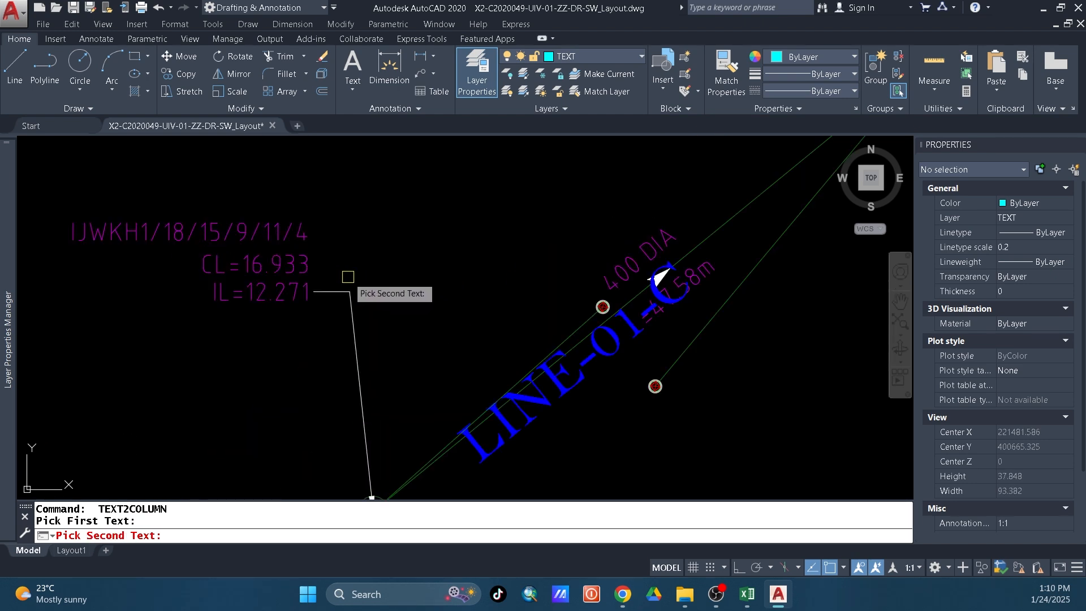
click(301, 262)
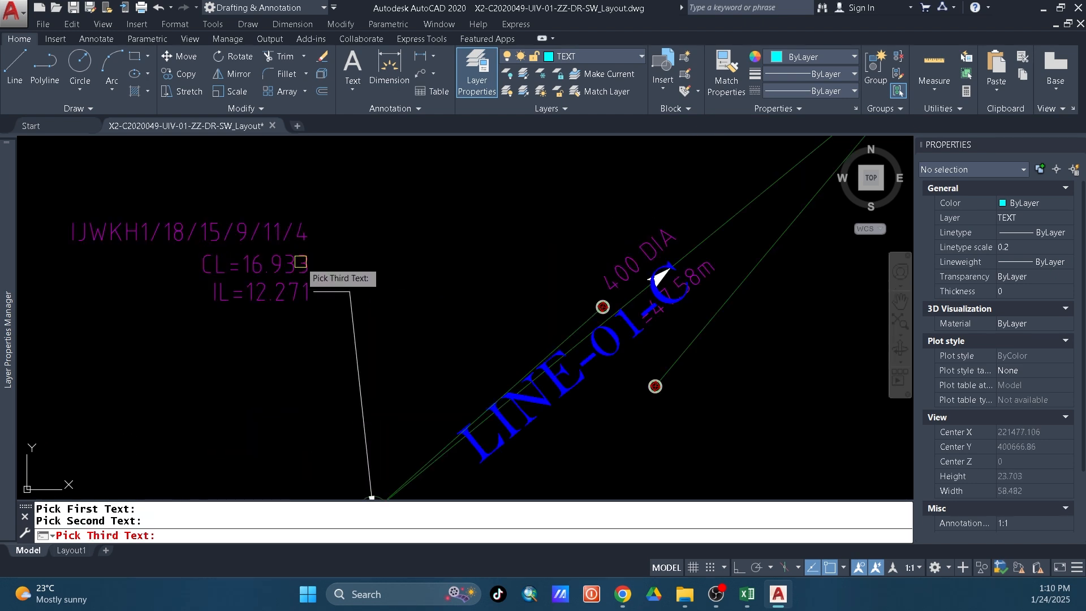
click(279, 294)
scroll(305, 306, down, 4)
drag(395, 326, 364, 343)
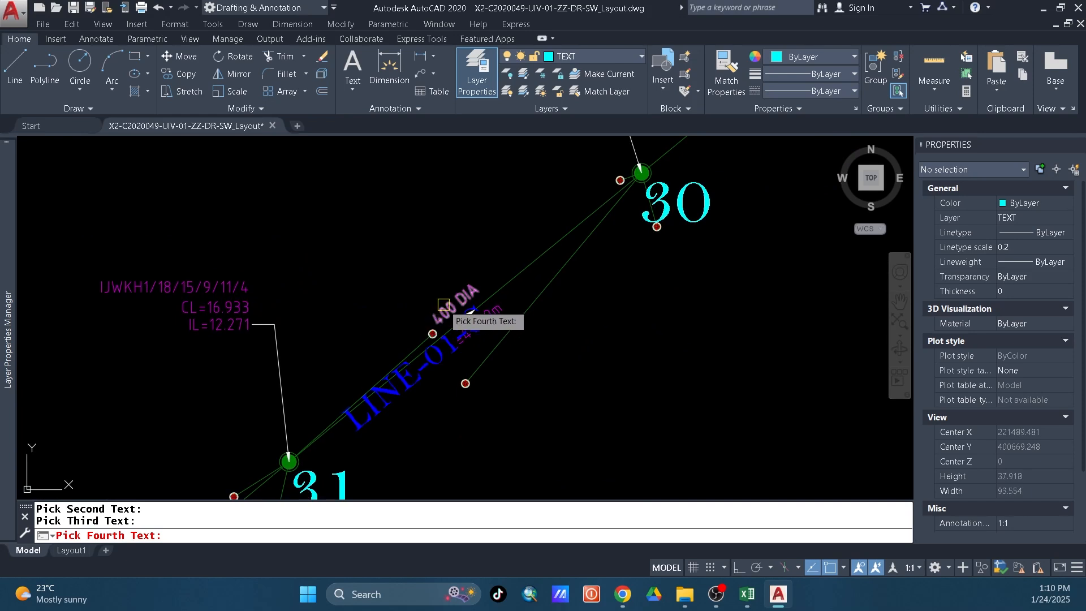
scroll(495, 323, up, 2)
click(494, 309)
Repeat TEXT2COLUMN for manhole 30, picking its ID, CL and IL labels and the L=38.48m length of the pipe towards manhole 29.
scroll(422, 361, down, 6)
drag(516, 331, 349, 404)
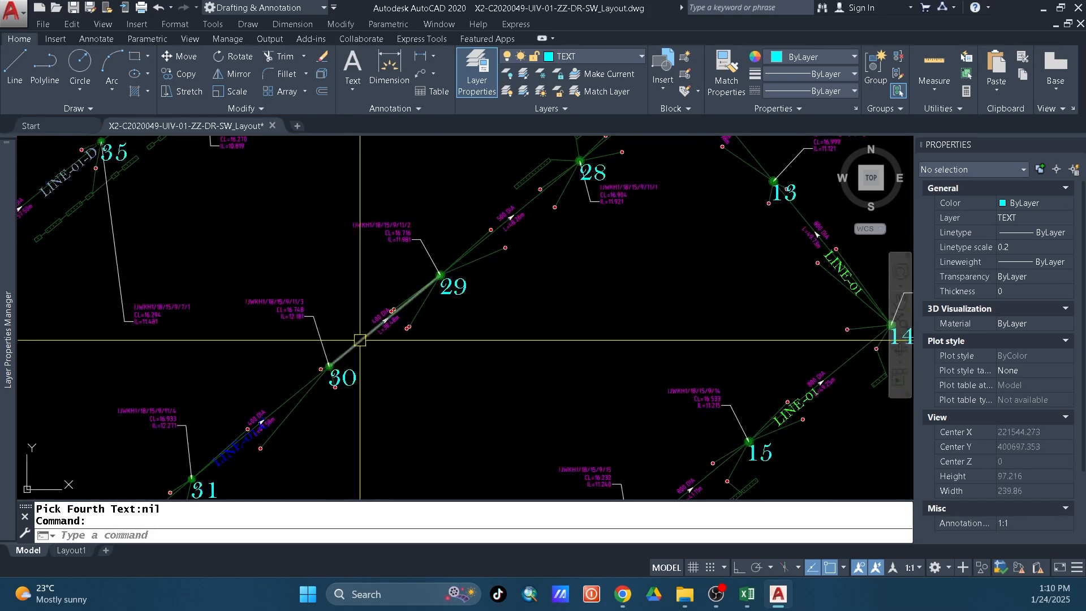
key(space)
scroll(308, 304, up, 5)
click(284, 300)
click(289, 320)
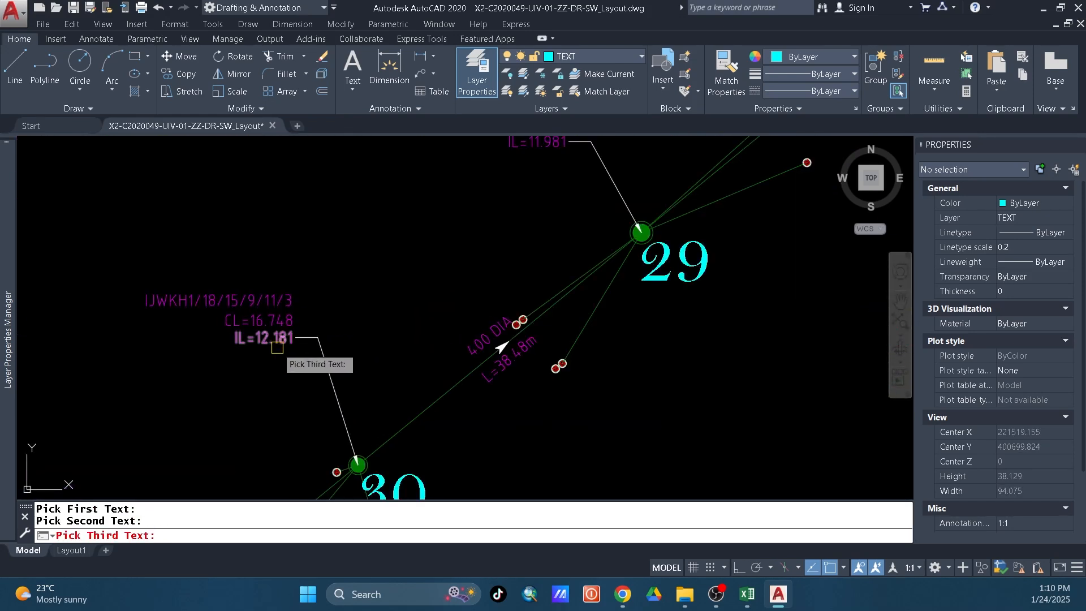
click(277, 338)
click(499, 378)
scroll(498, 379, down, 4)
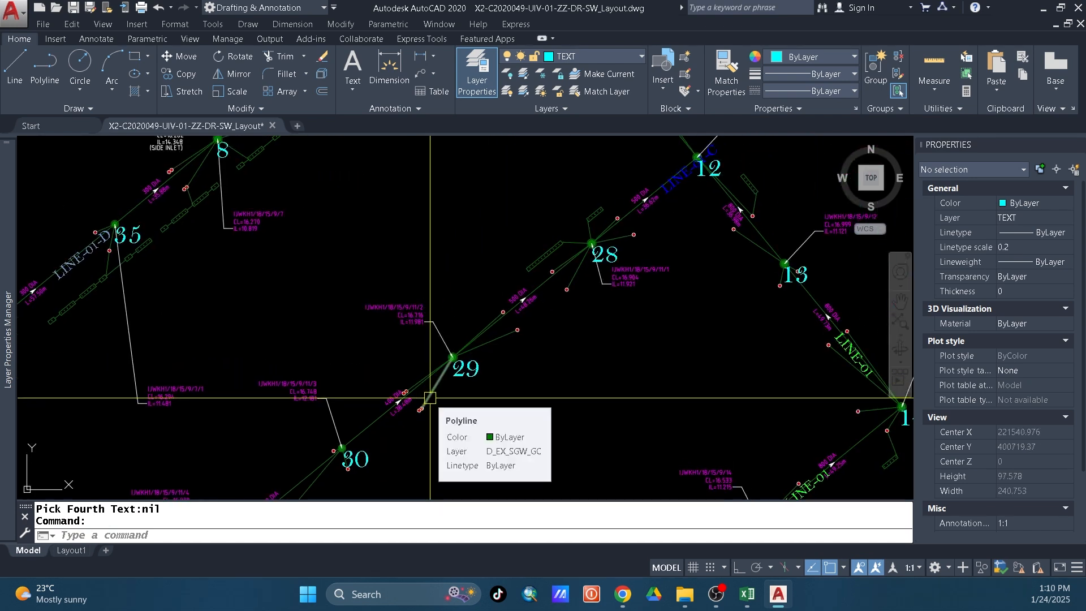
drag(418, 429, 511, 390)
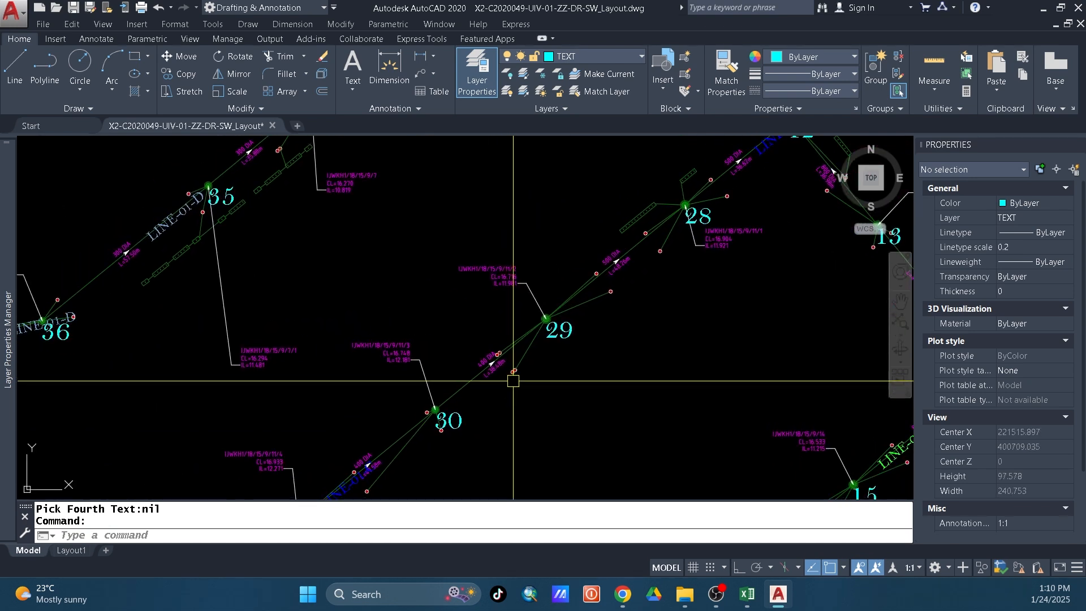
click(1, 430)
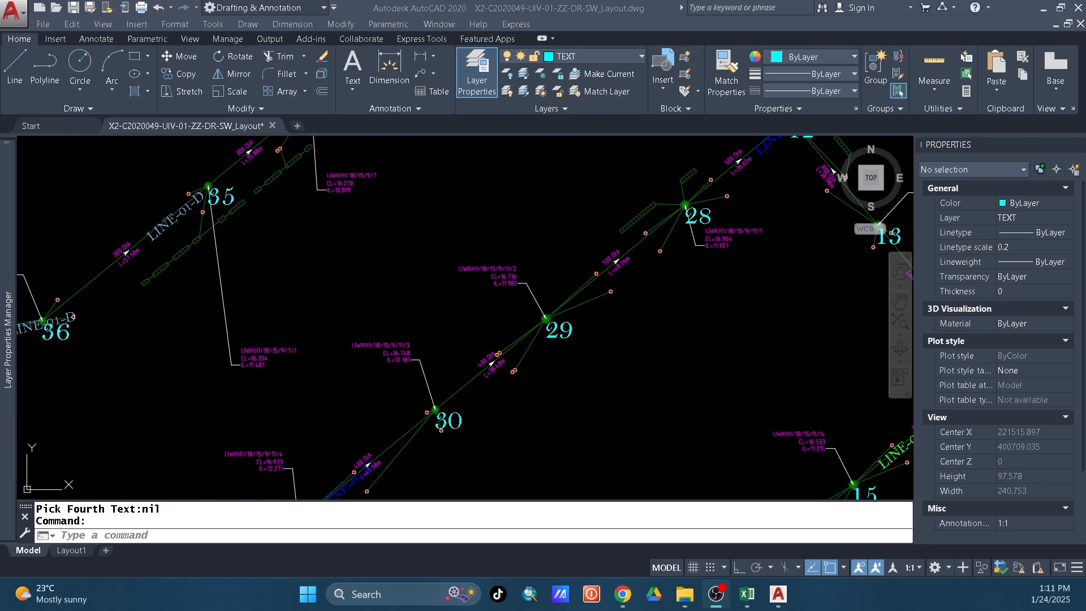
scroll(403, 412, down, 3)
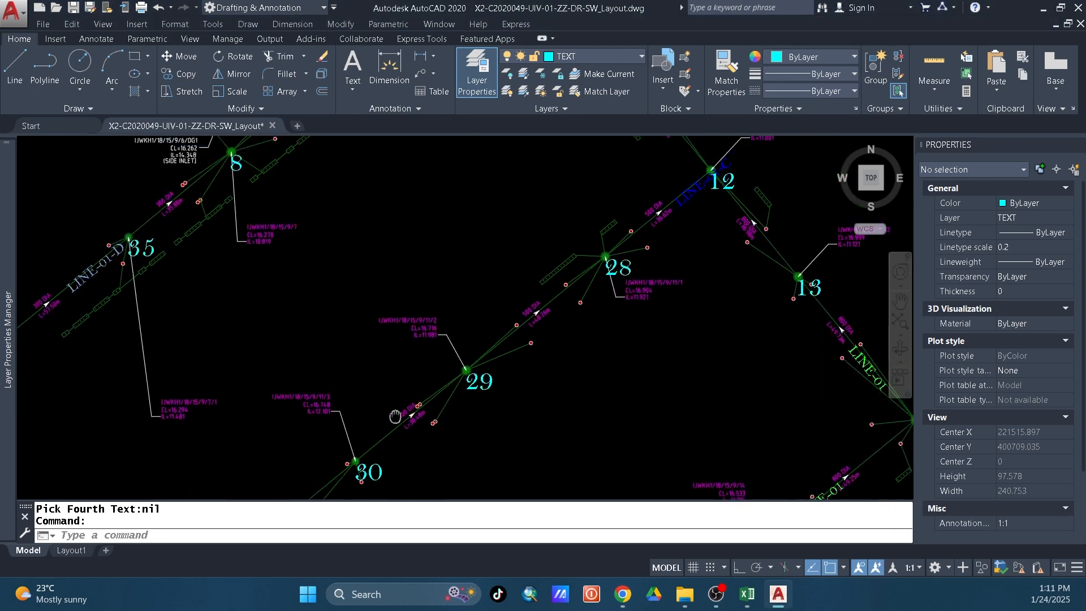
drag(435, 417, 424, 393)
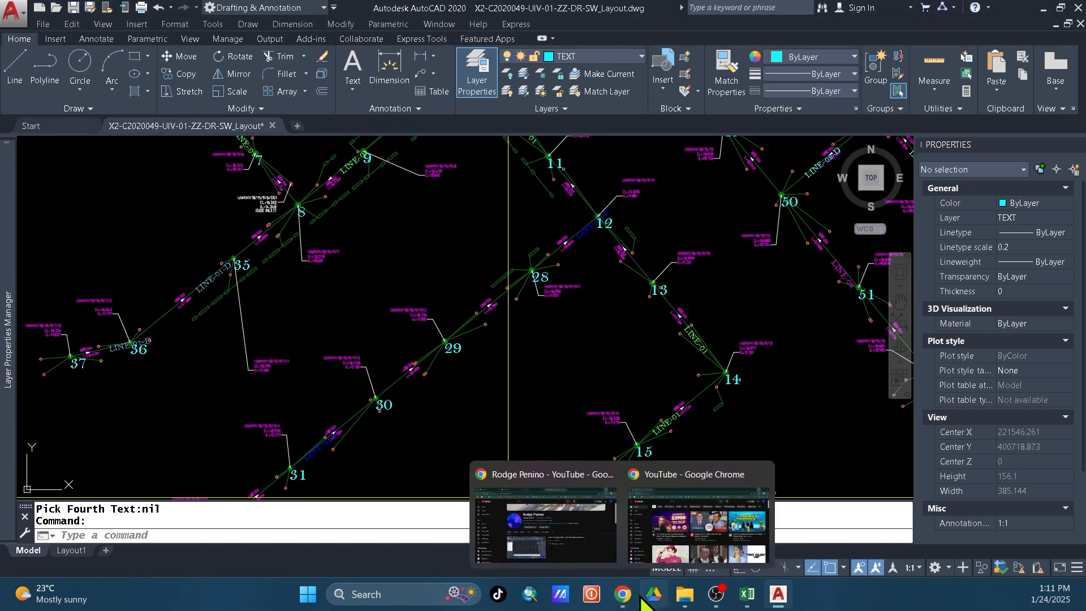
Switch to File Explorer, go to the Desktop folder and open the exported TEXT_FromCAD text file.
click(685, 594)
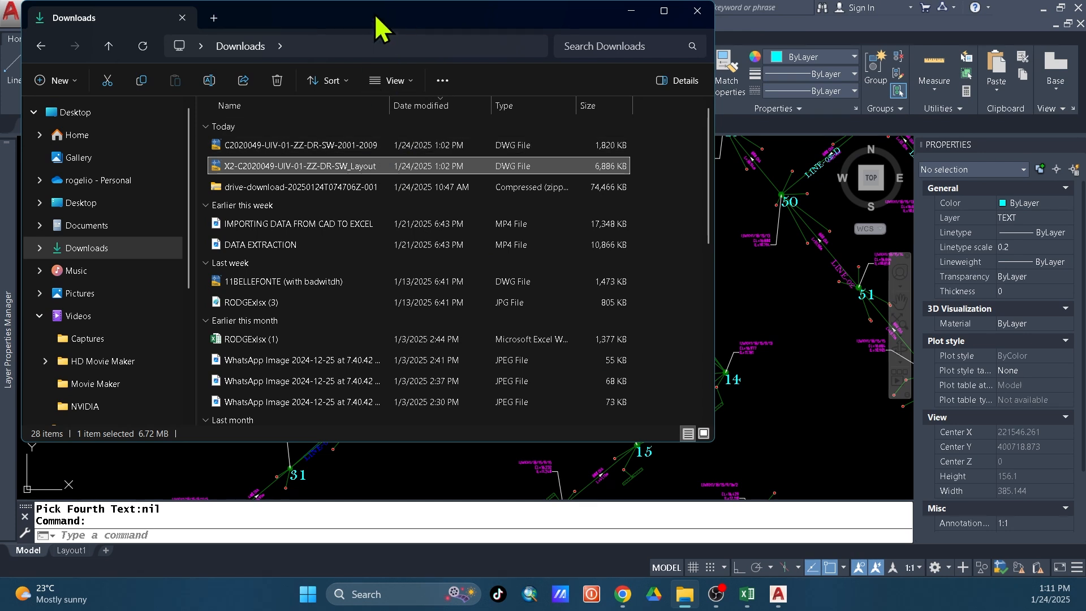
drag(375, 14, 432, 35)
click(151, 232)
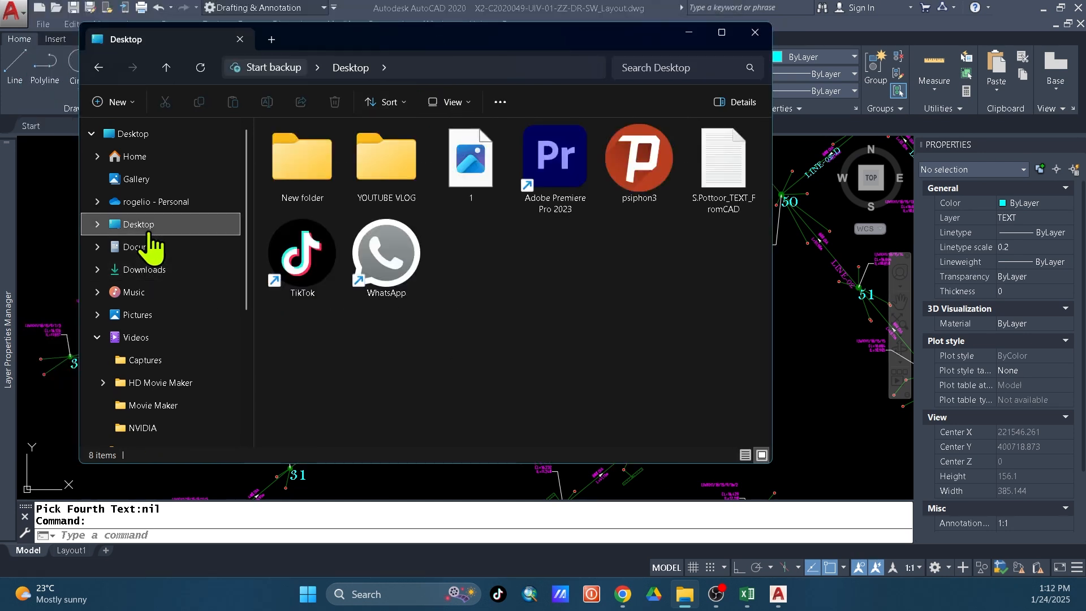
click(722, 195)
double_click(718, 192)
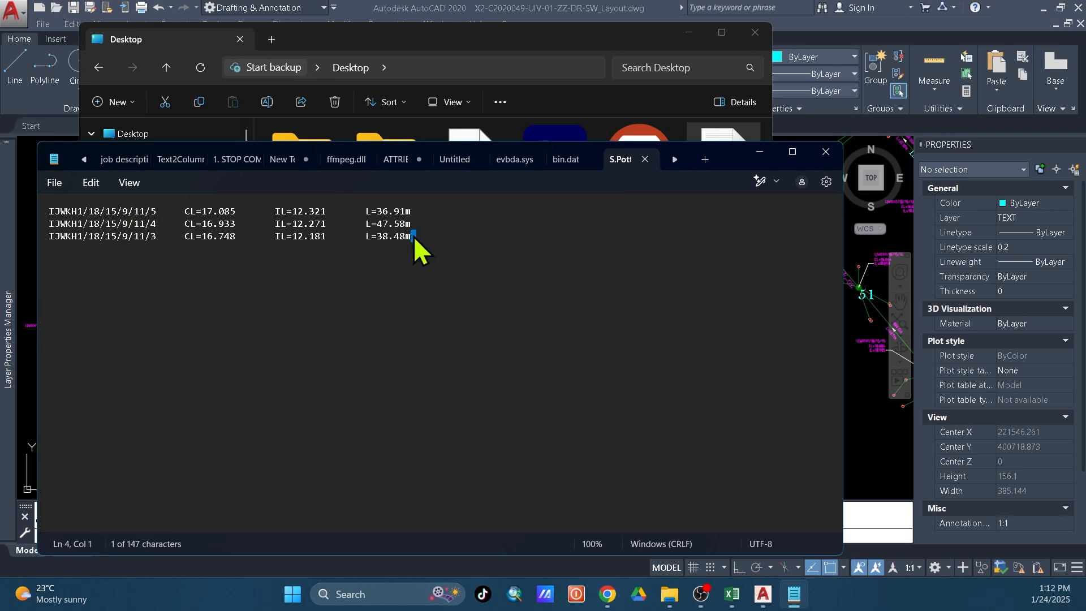
Copy all rows of the exported text file and paste them into Excel's Sheet2 starting at cell E4.
key(ctrl+a)
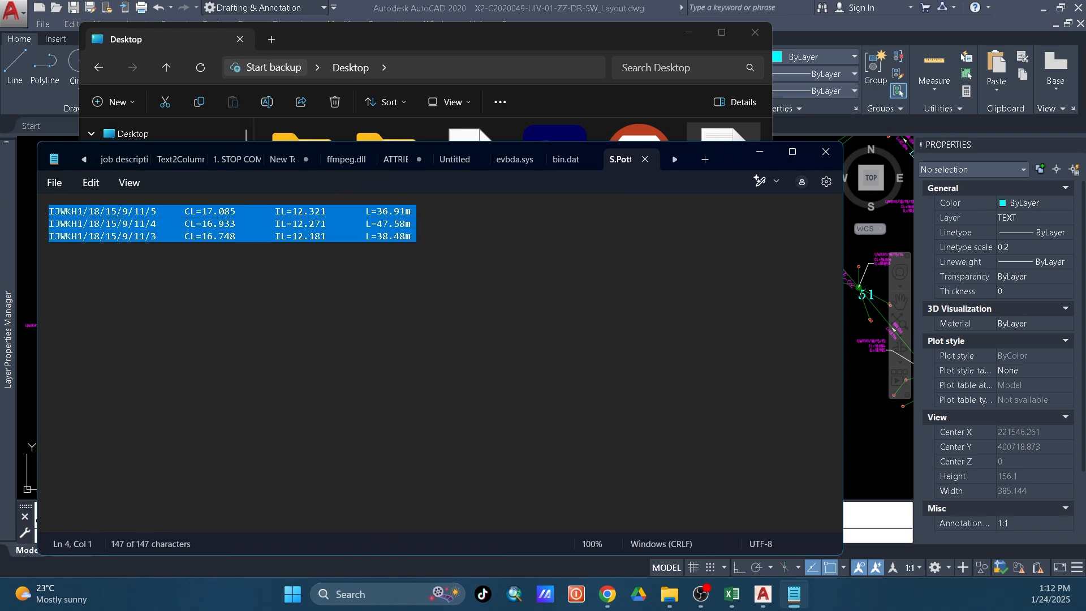
right_click(110, 204)
click(159, 276)
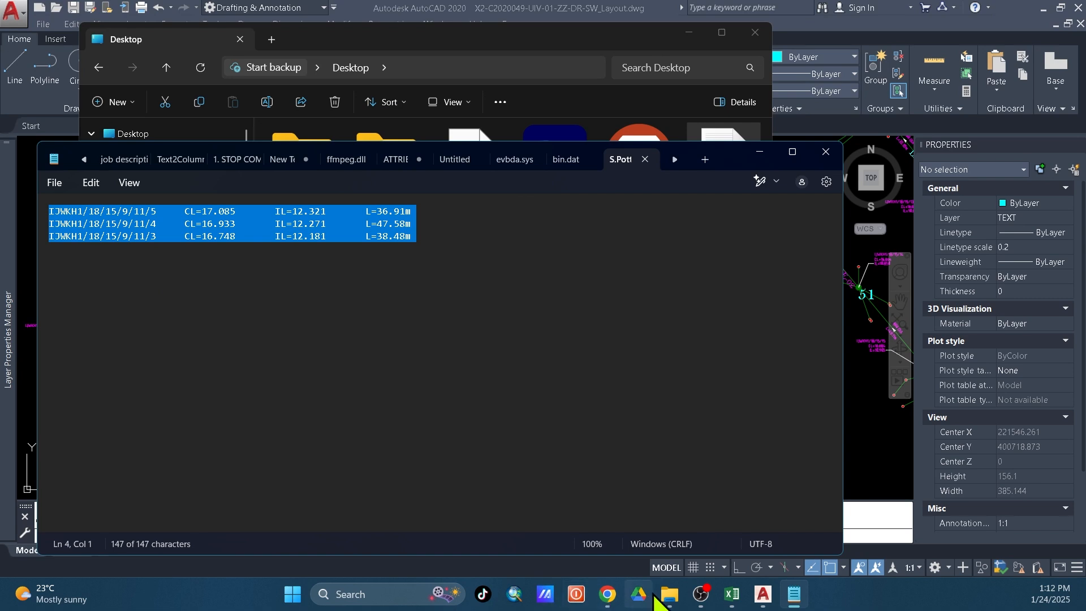
click(731, 595)
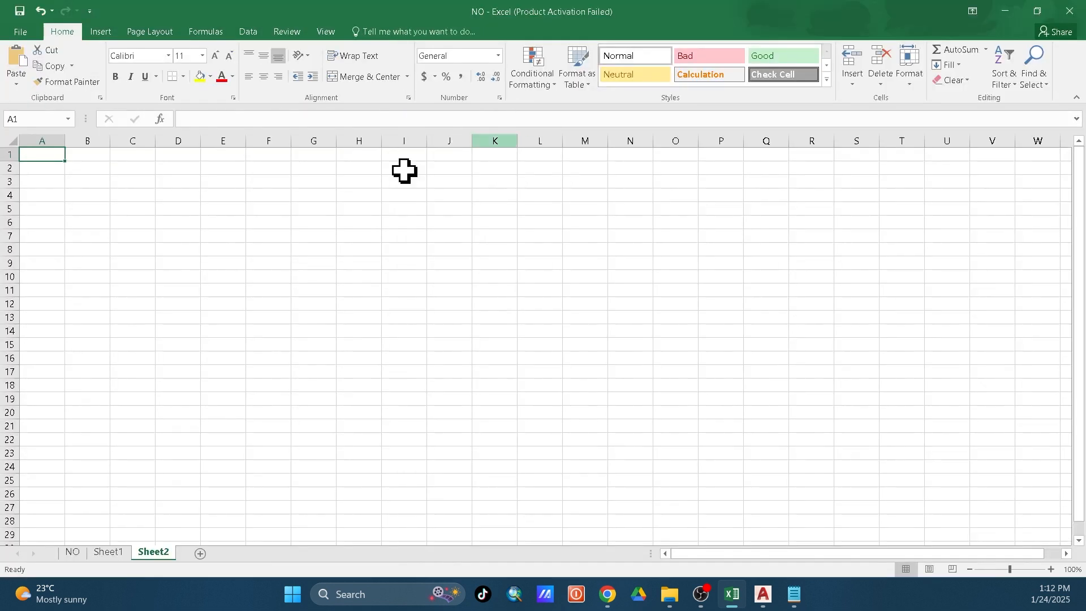
right_click(204, 198)
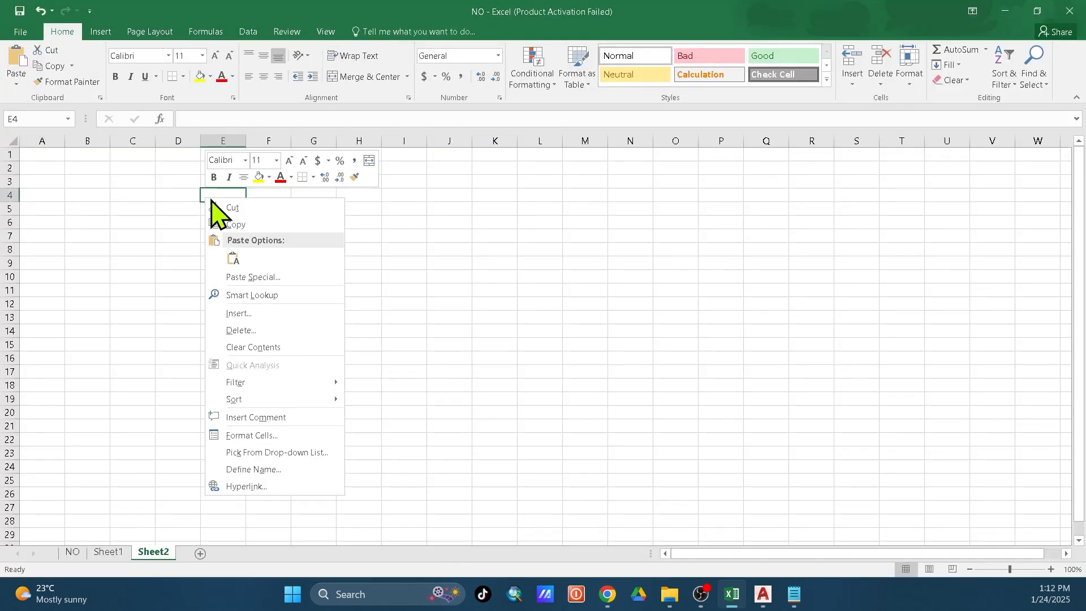
click(234, 254)
click(270, 289)
Autofit the widths of columns E to H to the pasted label data and deselect the columns.
drag(221, 140, 377, 138)
double_click(382, 140)
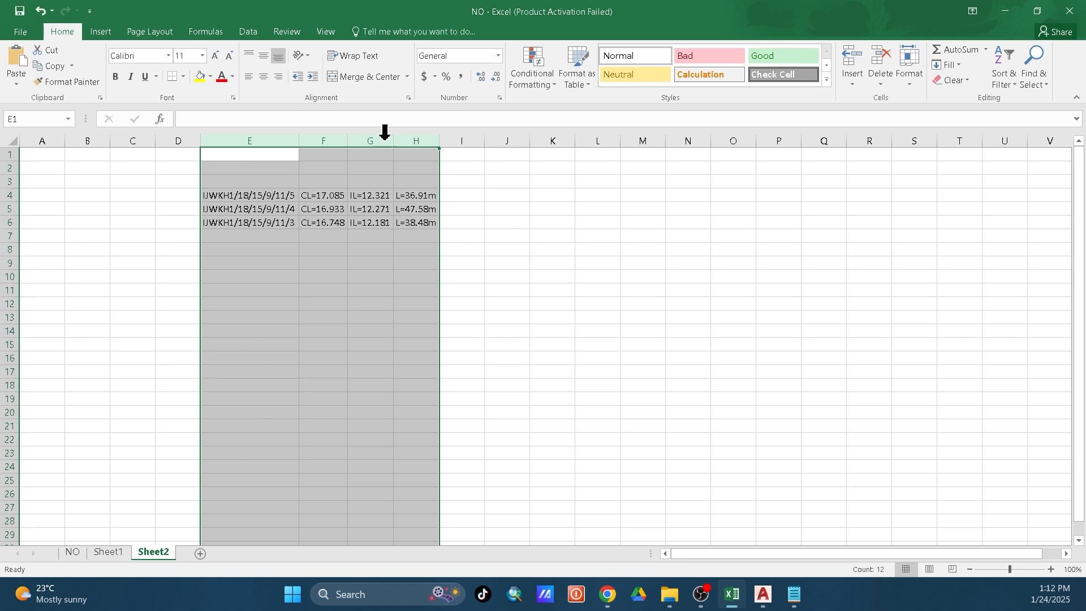
click(493, 214)
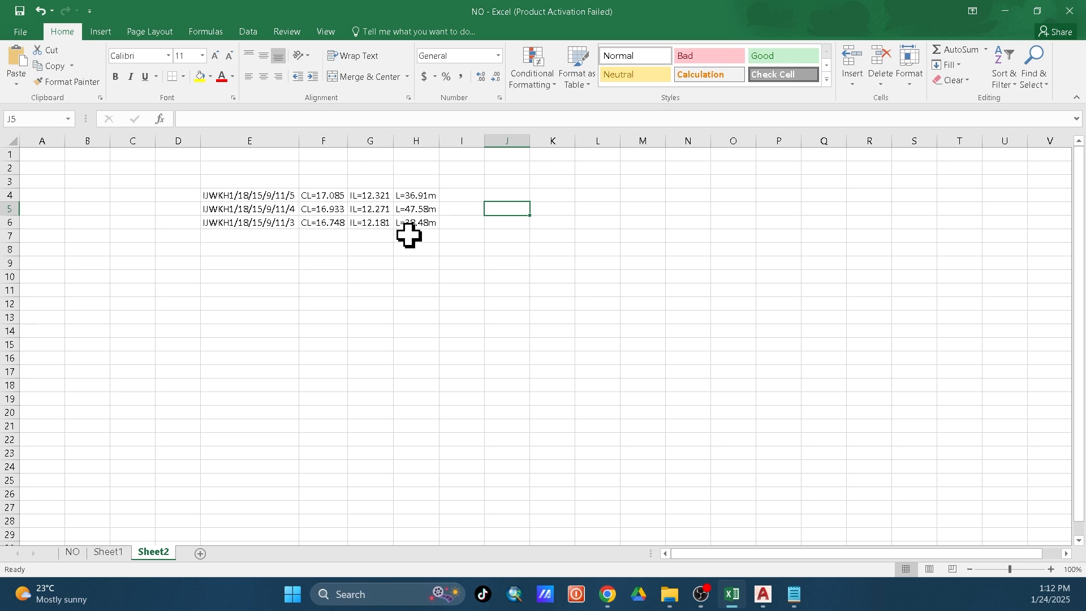
click(402, 262)
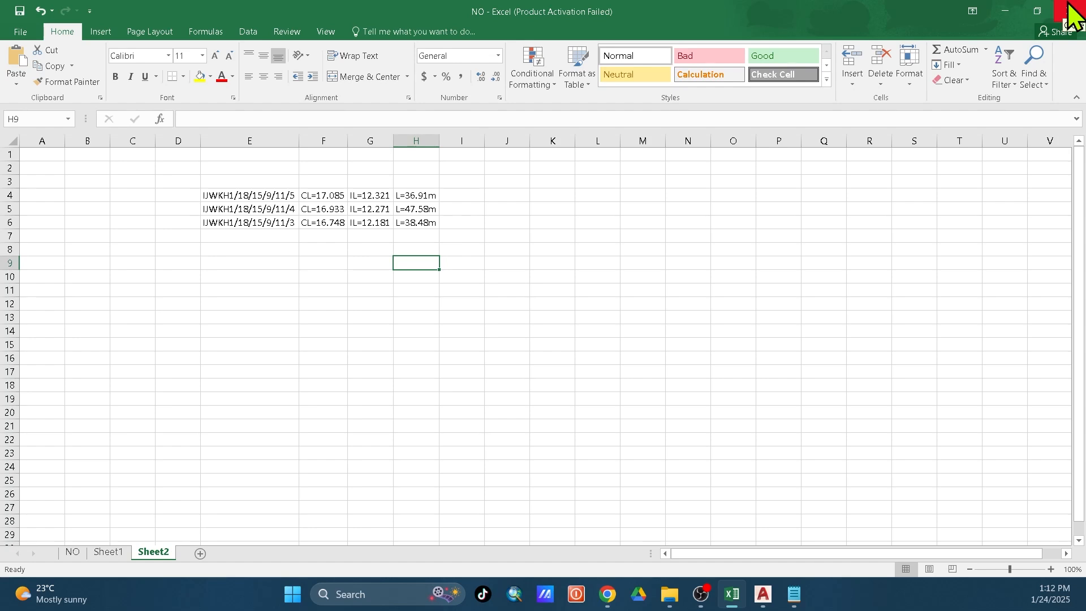
Minimize Excel, switch back to AutoCAD and view the manhole line from 28 to 32 in the drawing.
click(1005, 9)
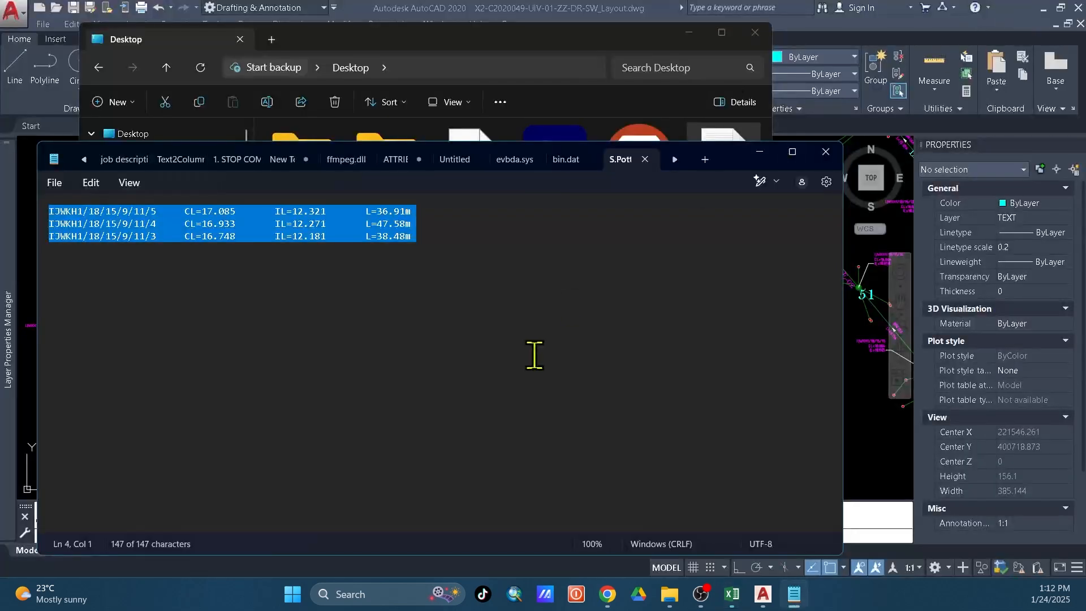
click(873, 386)
drag(406, 420, 566, 344)
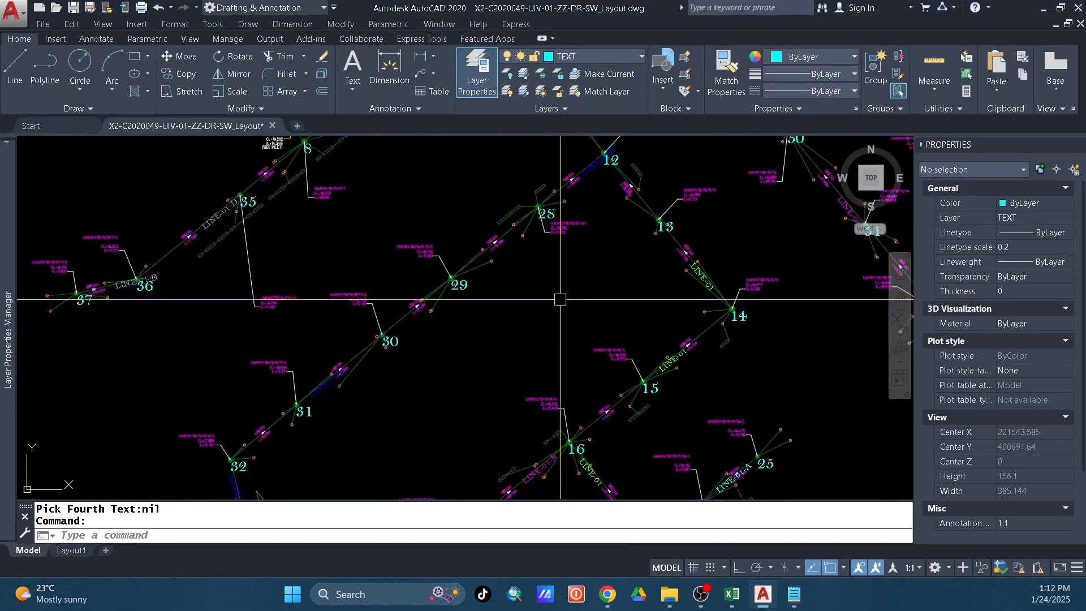
mouse_move(185, 394)
mouse_down()
mouse_move(273, 377)
mouse_move(299, 352)
mouse_up()
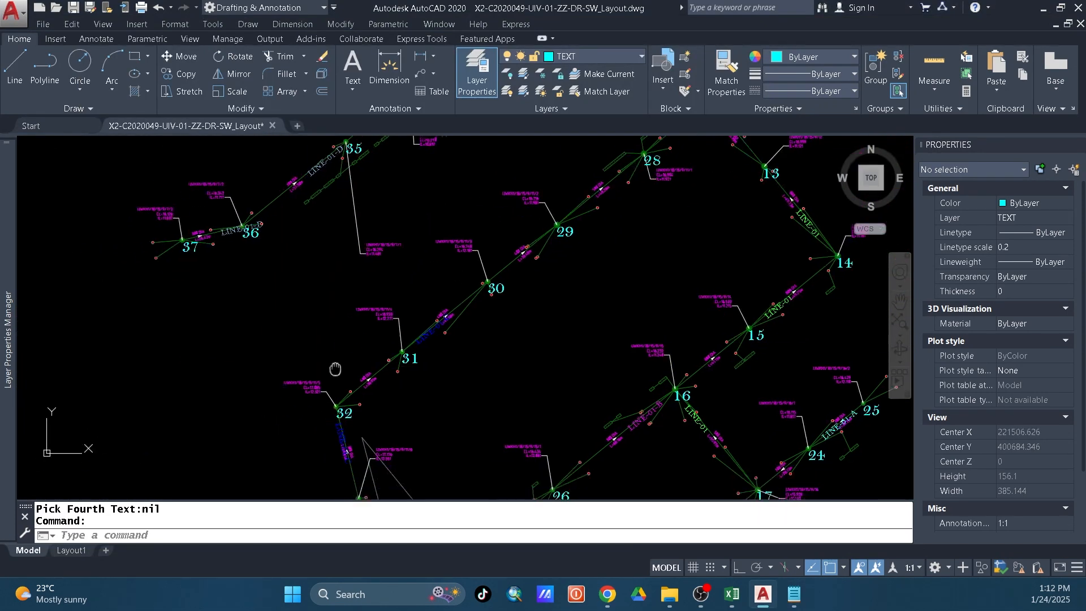
Start a new data extraction with the DX command and save it on the Desktop as E.
scroll(316, 386, up, 4)
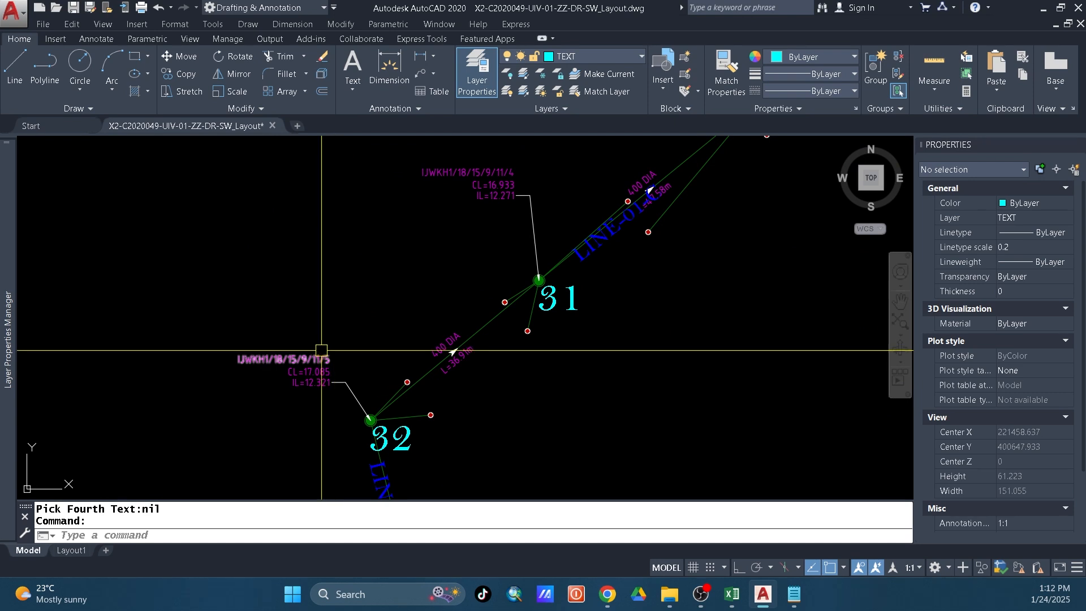
text(DX)
key(Return)
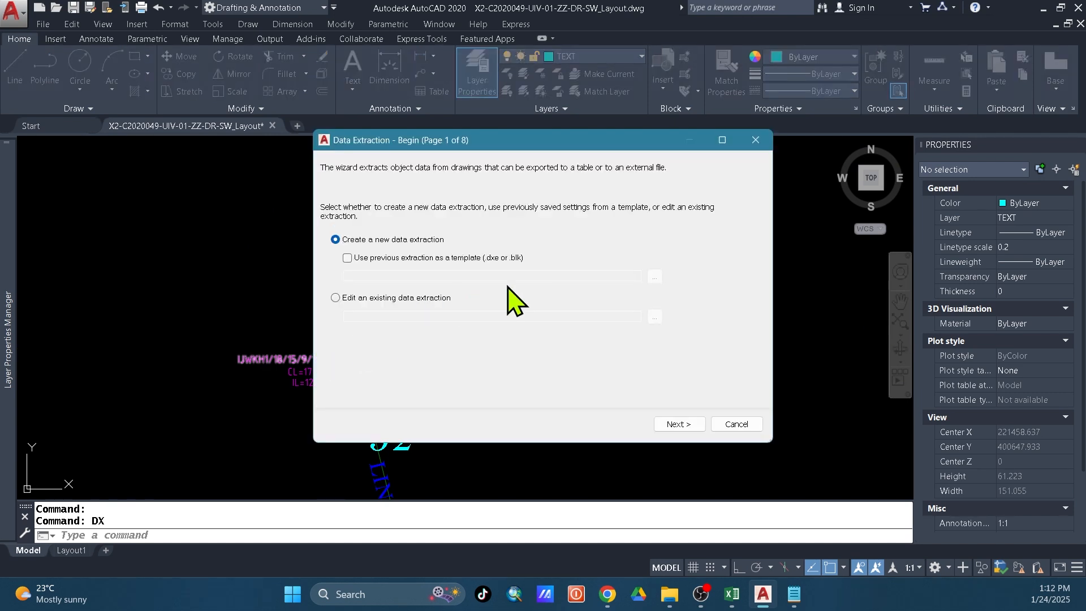
click(681, 425)
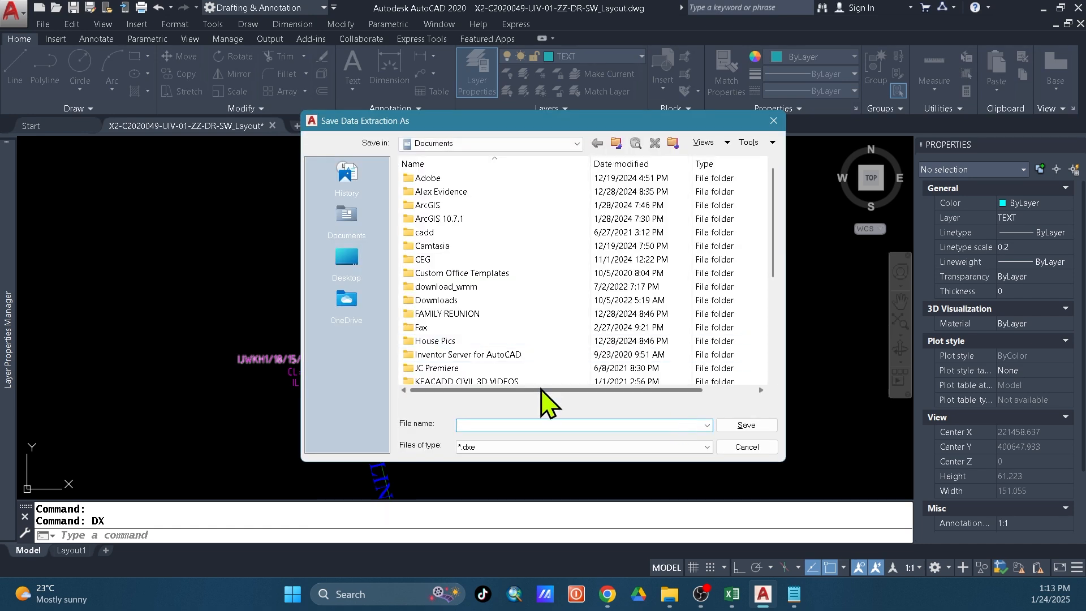
click(346, 260)
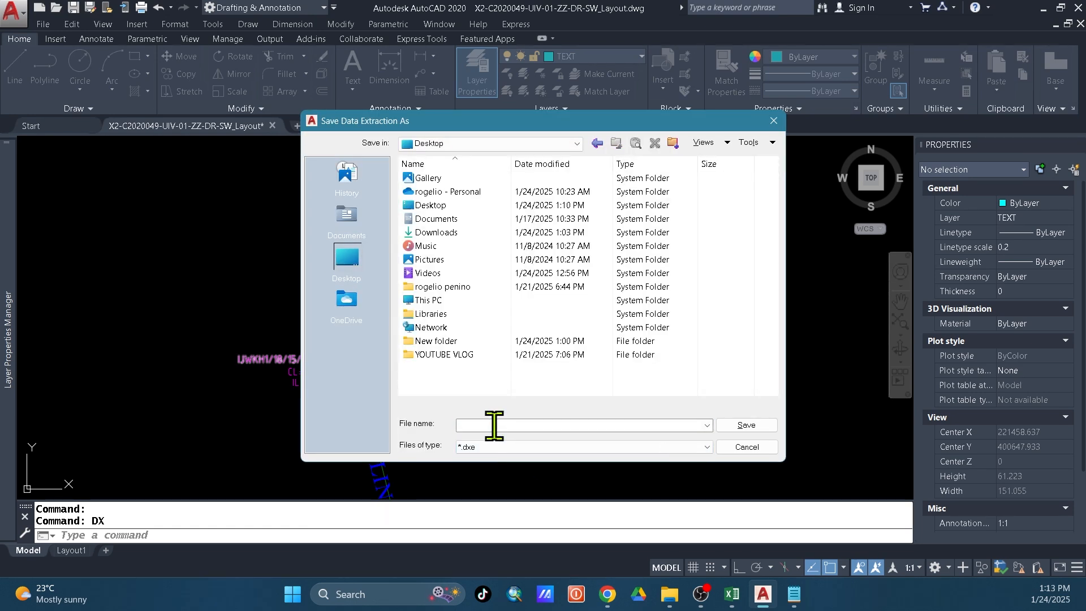
click(494, 424)
text(E)
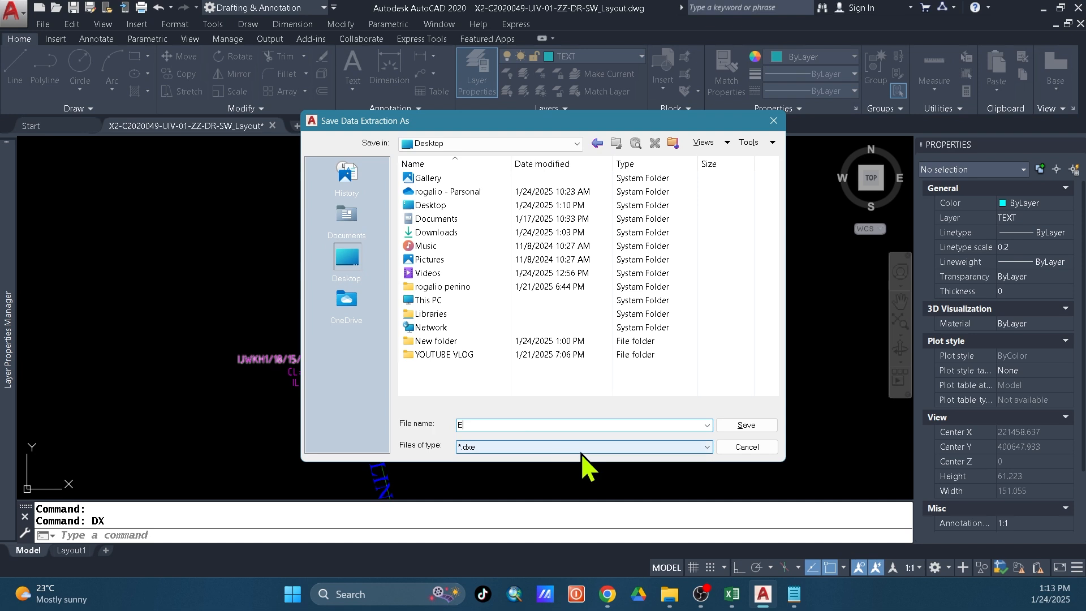
click(754, 427)
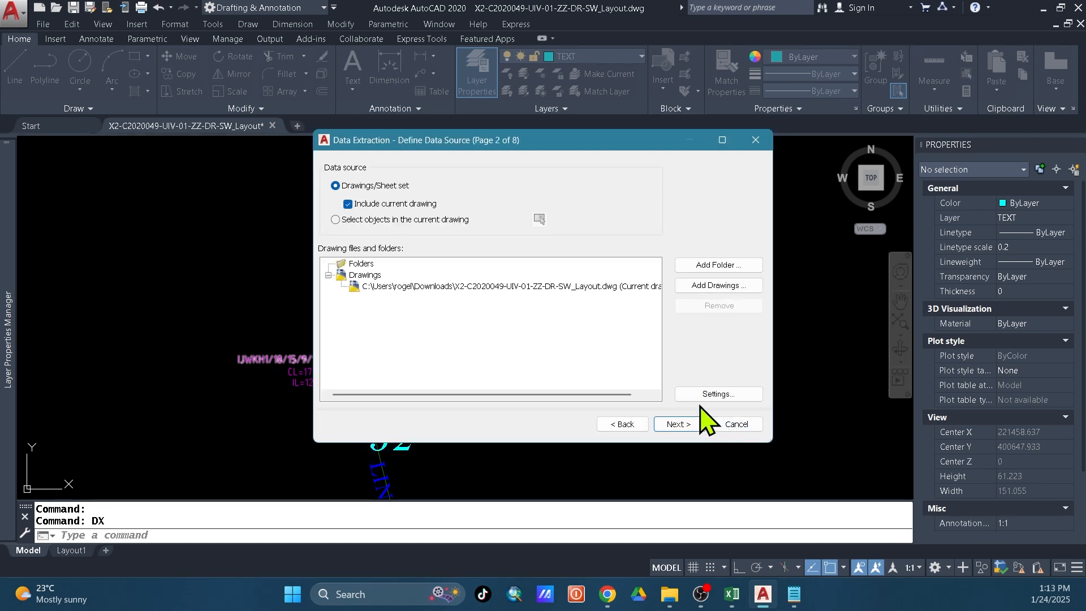
Use selected objects in the current drawing as data source, picking the labels of manholes 32 and 31 and pipe lengths L=36.91m and L=47.58m.
click(388, 220)
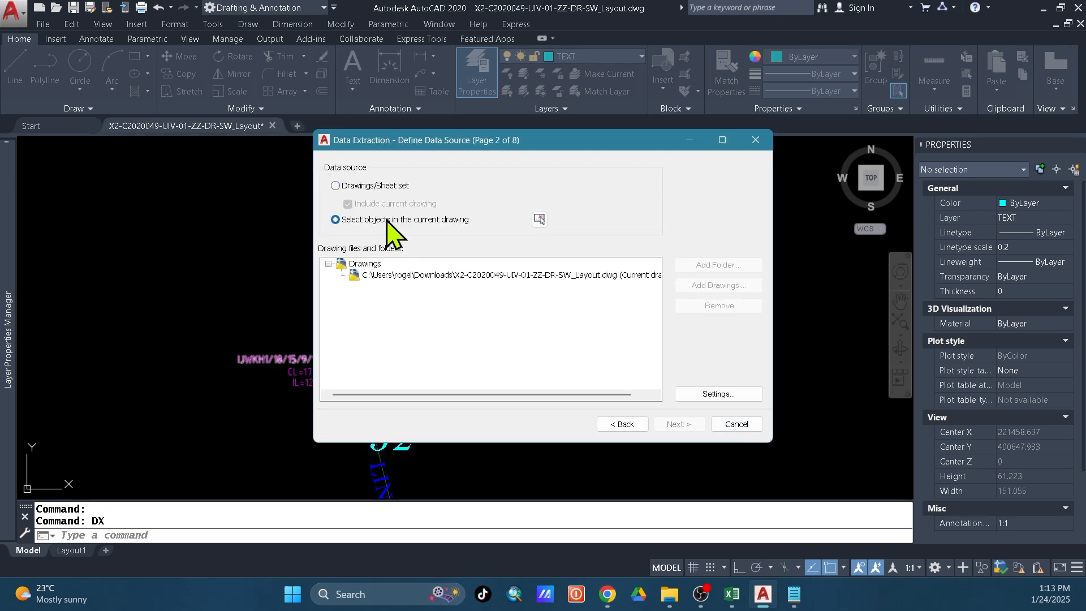
click(539, 220)
click(340, 396)
click(282, 362)
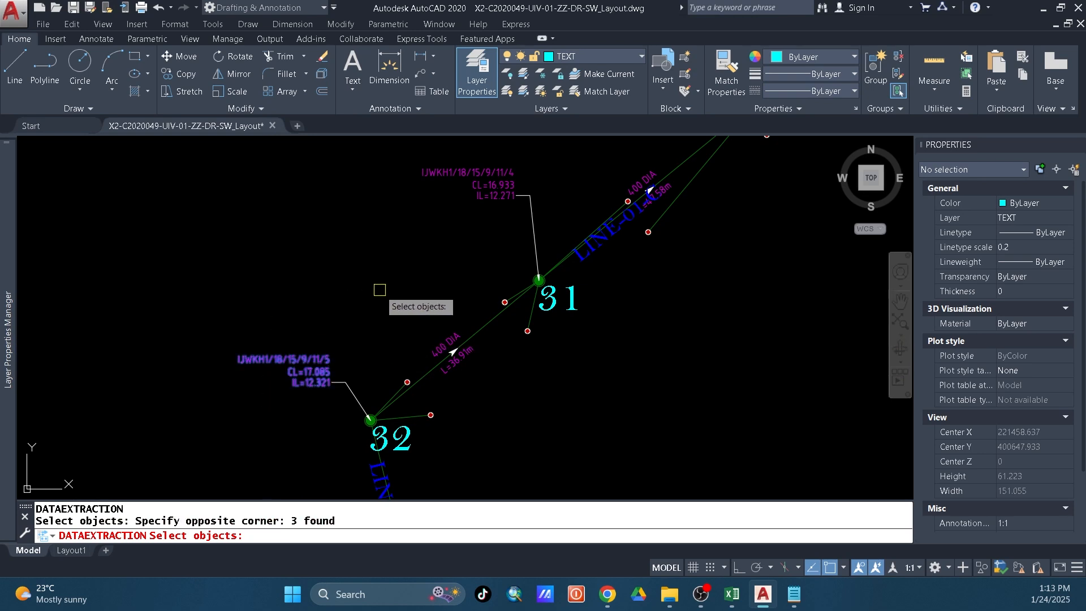
click(414, 302)
click(371, 208)
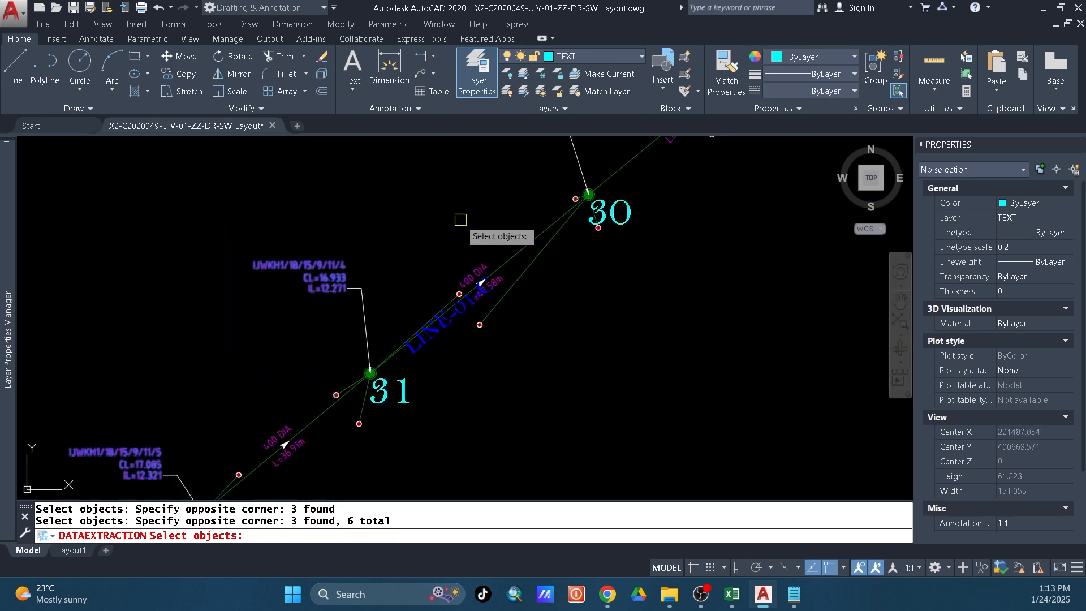
scroll(309, 442, up, 3)
click(302, 434)
scroll(302, 434, down, 3)
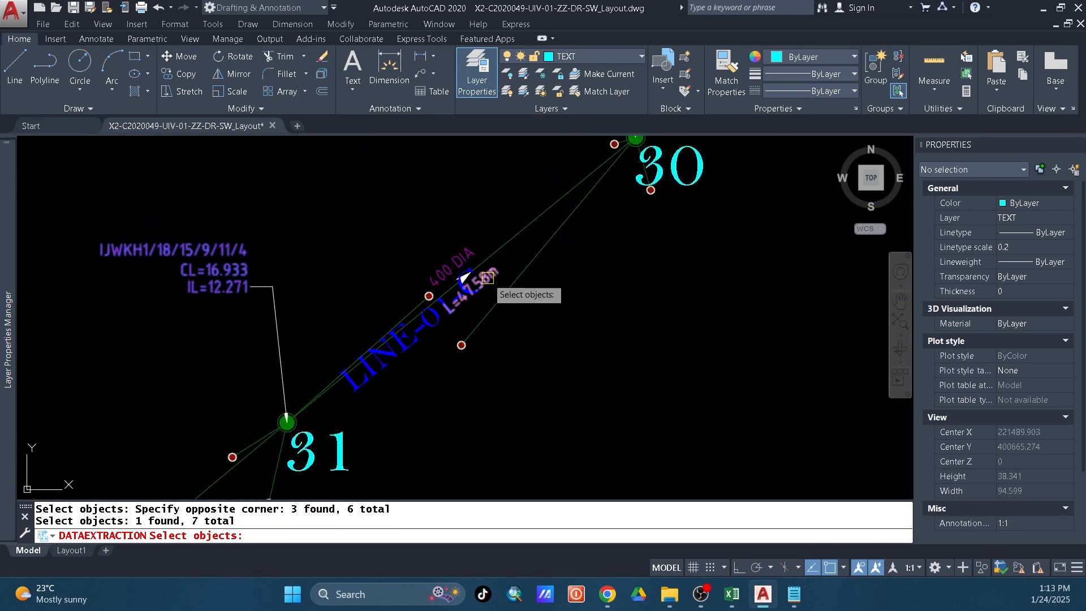
click(475, 290)
Add the labels of manholes 30 and 29 and the pipe length text between them, and finish the object selection.
scroll(397, 395, down, 4)
drag(397, 396, 378, 427)
click(394, 367)
click(373, 300)
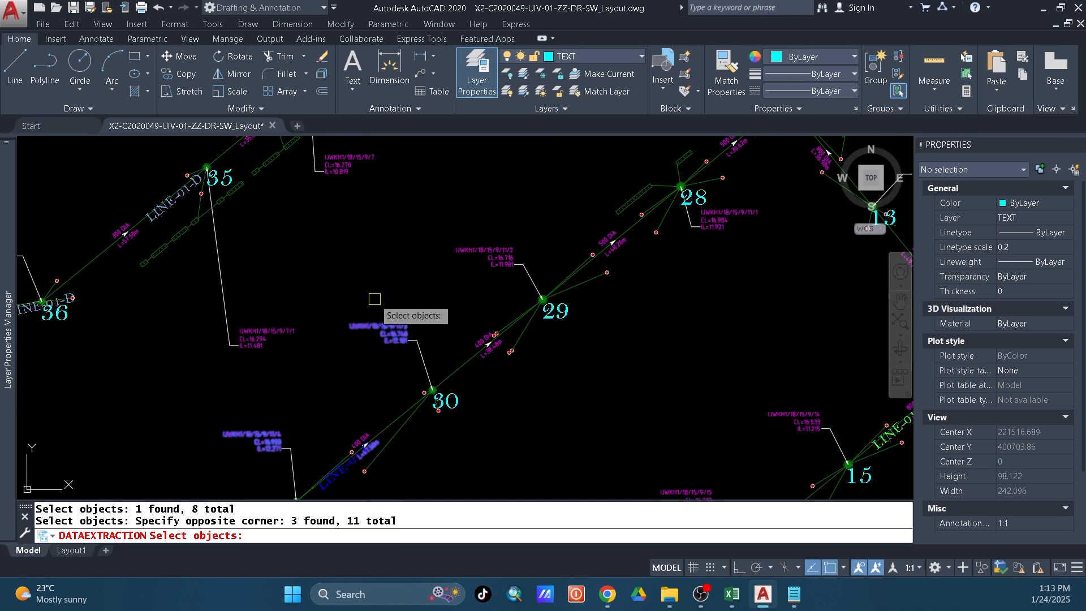
click(505, 303)
click(482, 231)
scroll(512, 347, up, 2)
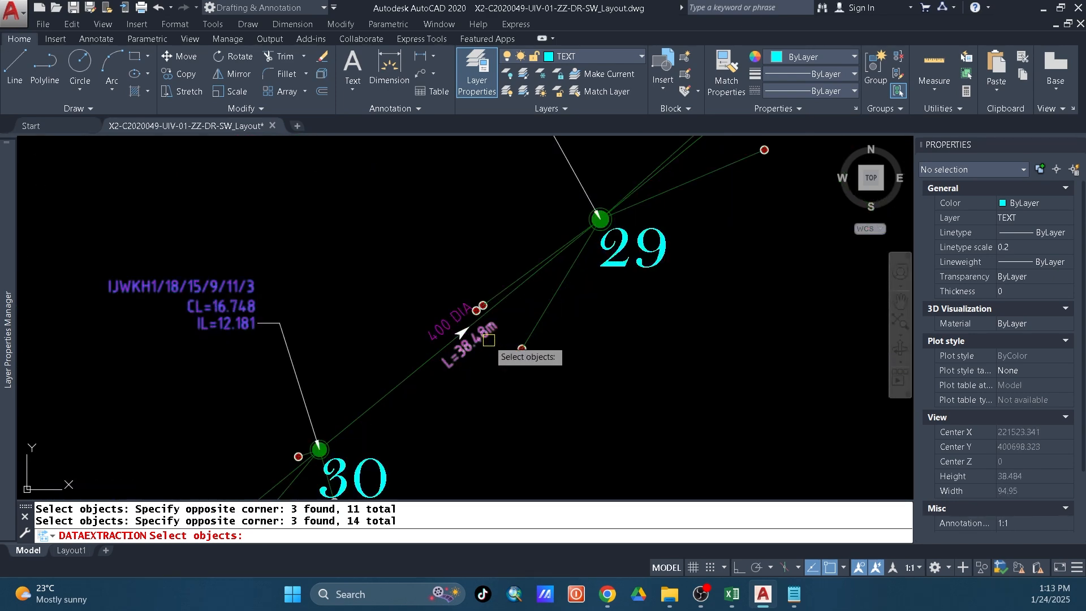
click(496, 352)
scroll(495, 352, down, 5)
key(Return)
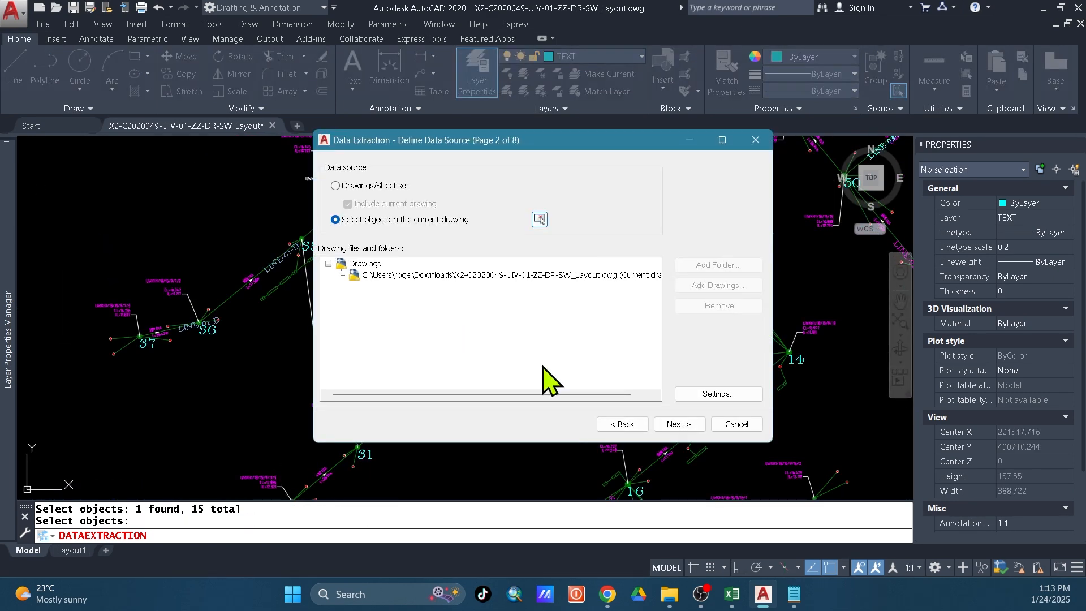
Advance to the property selection and exclude the 3D Visualization, Drawing, General and Geometry categories, keeping only Text.
click(686, 430)
click(679, 425)
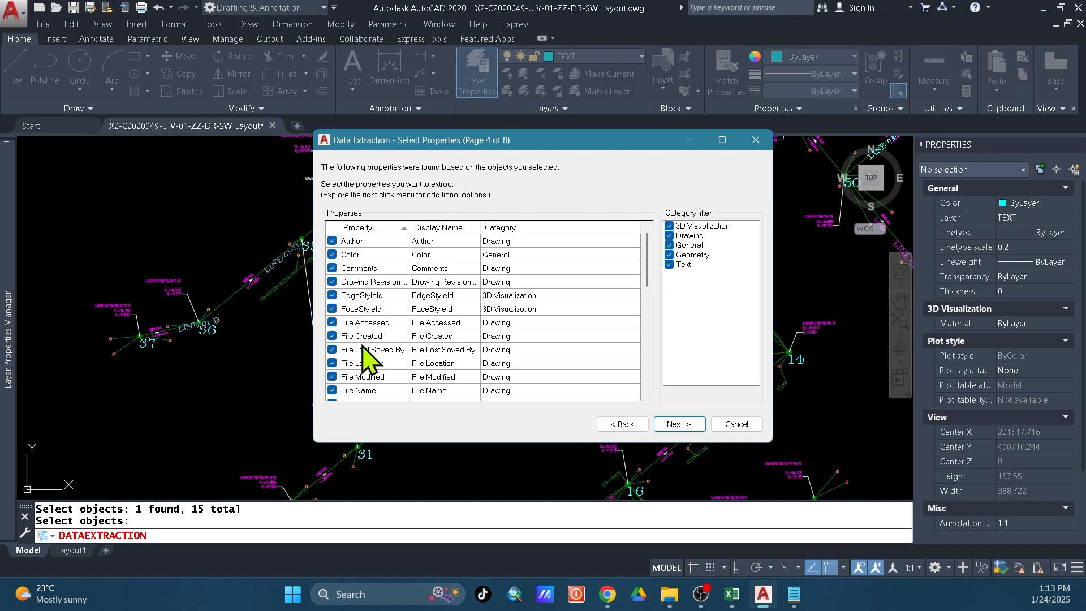
scroll(379, 317, down, 2)
scroll(378, 331, down, 1)
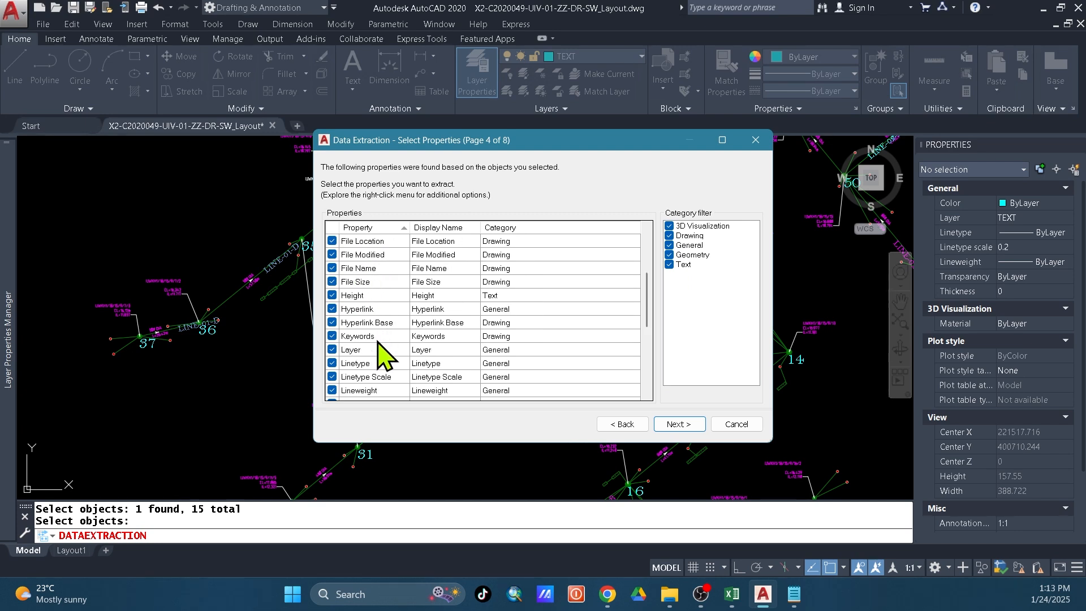
scroll(378, 341, down, 2)
scroll(378, 351, down, 3)
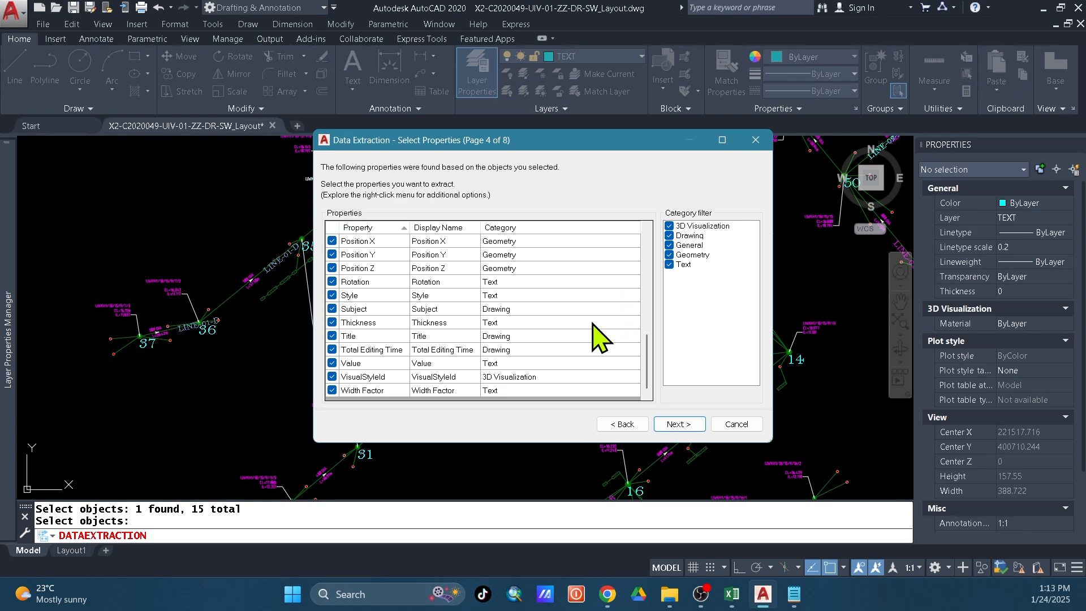
scroll(592, 323, up, 1)
click(671, 227)
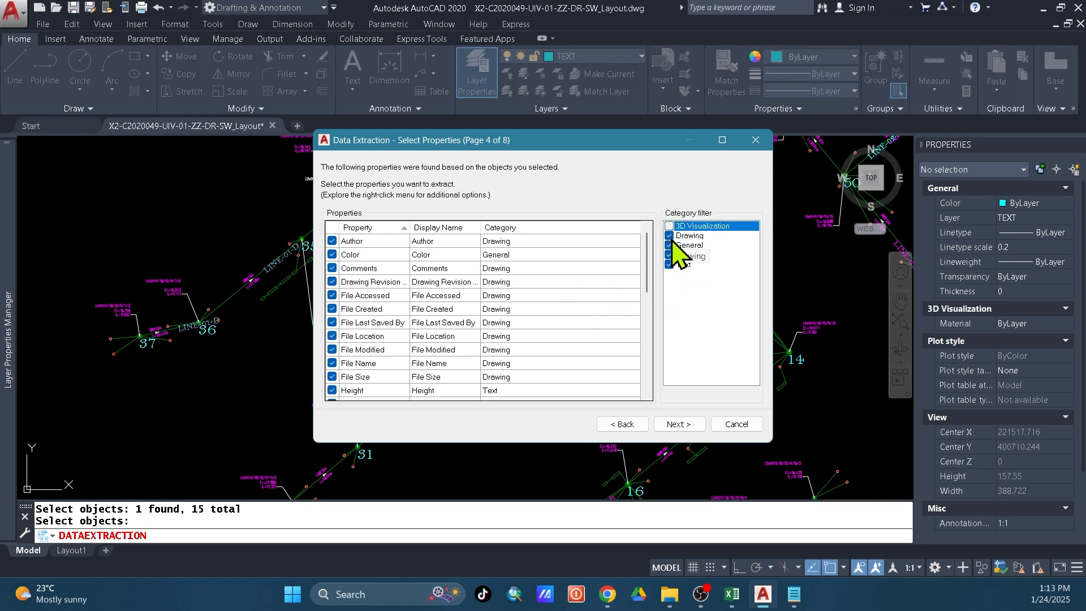
click(669, 235)
click(669, 245)
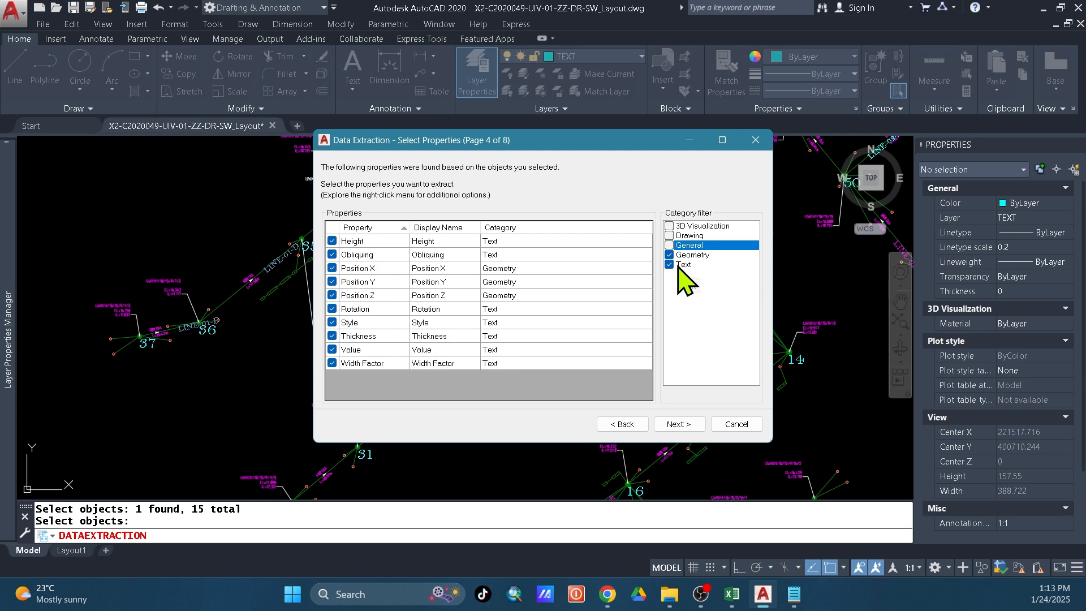
click(669, 255)
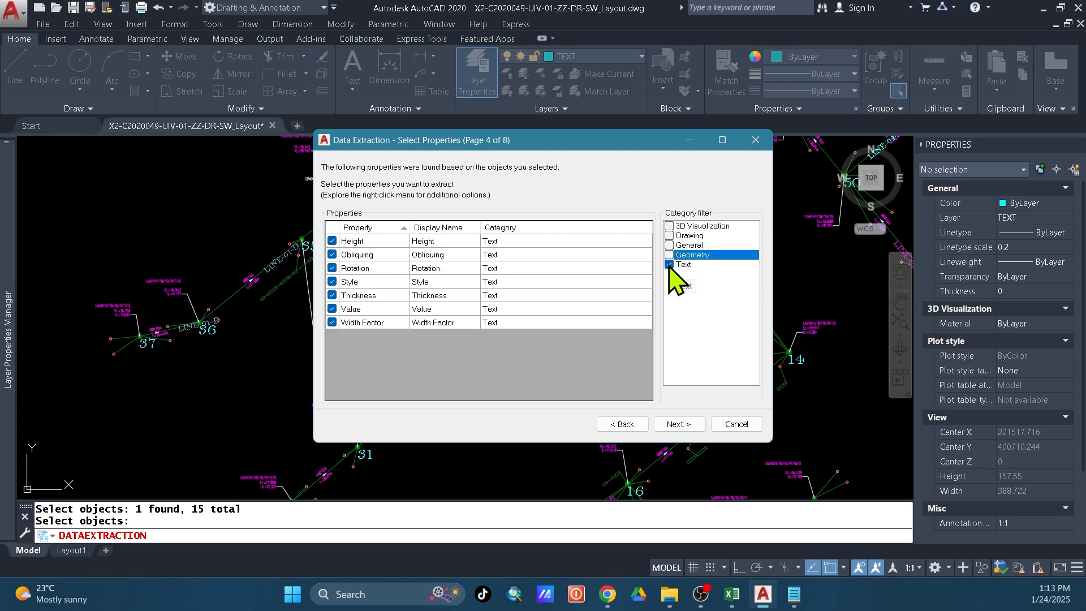
Exclude the Height, Obliquing, Rotation, Style, Thickness and Width Factor properties so only Value is extracted.
click(332, 240)
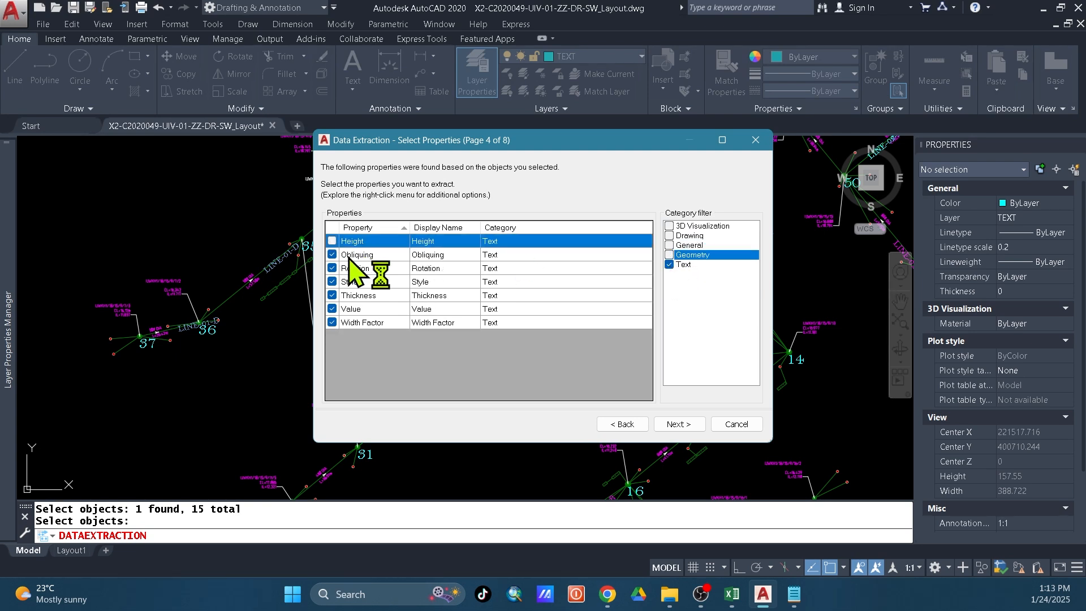
click(337, 256)
click(332, 267)
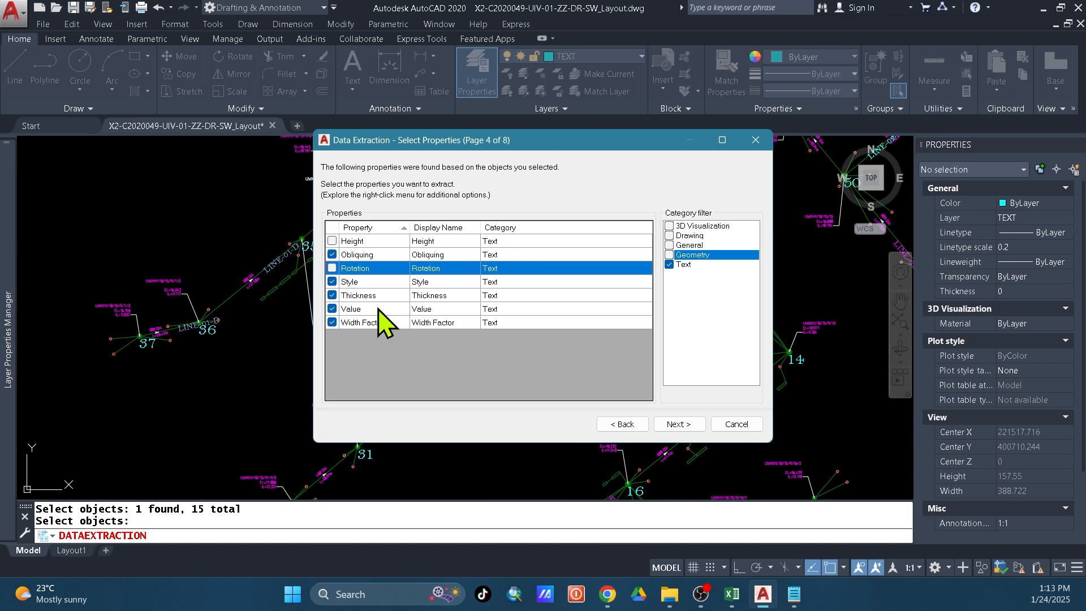
click(332, 255)
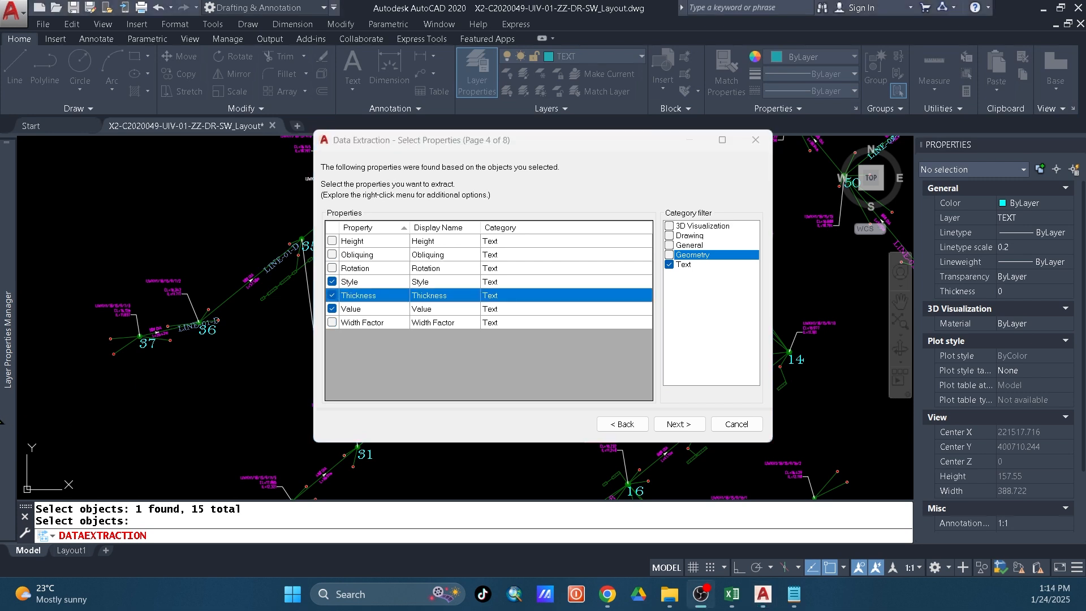
click(622, 424)
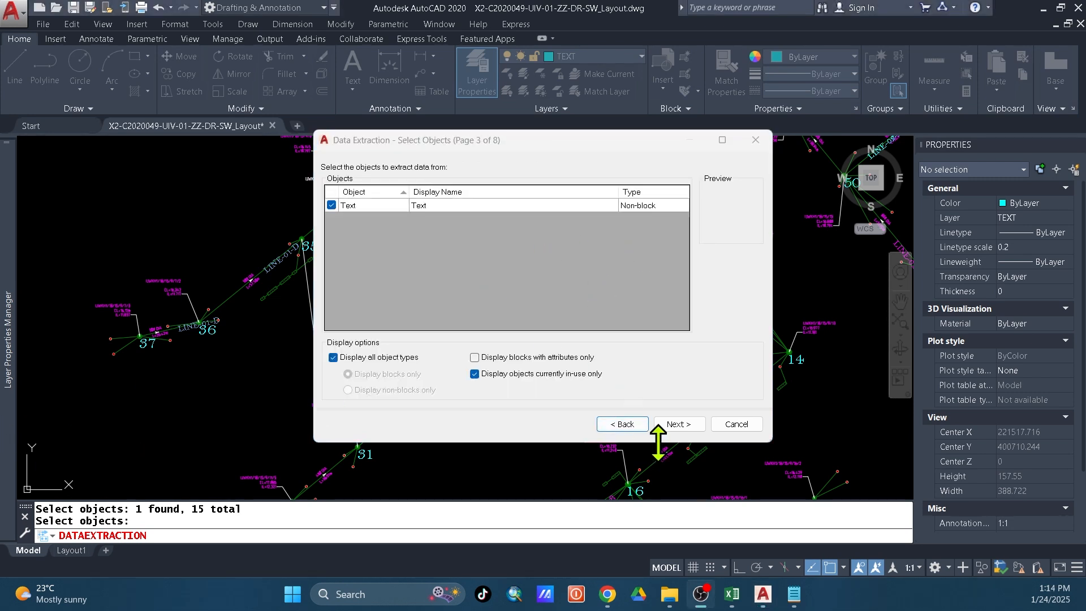
click(674, 429)
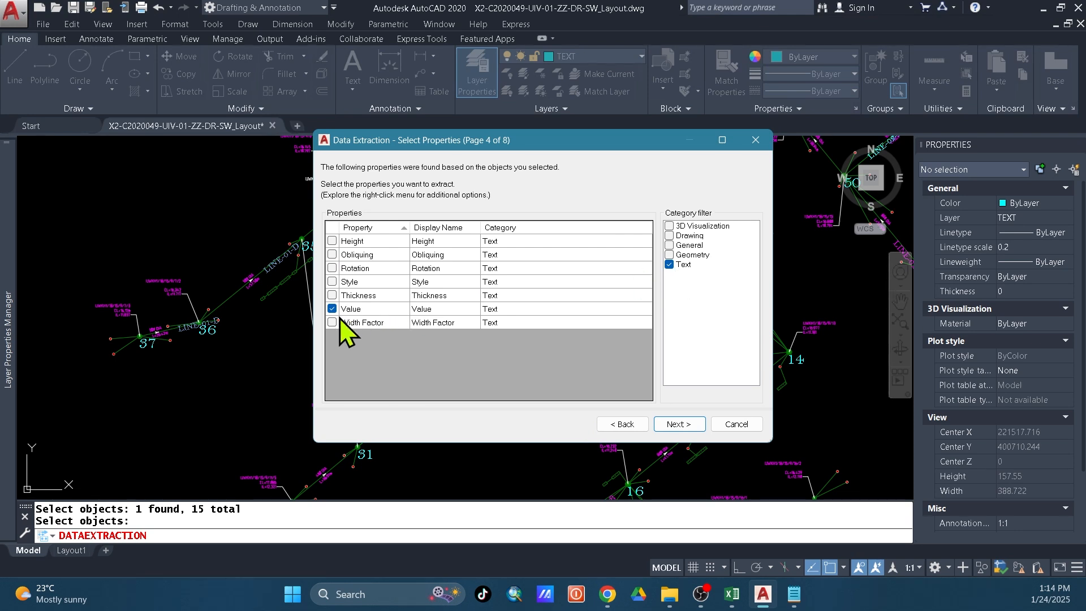
Output the extracted data to the external file X2-C2020049-UIV-01-ZZ-DR-SW_Layout.xls on the Desktop and finish the extraction.
click(675, 426)
click(671, 426)
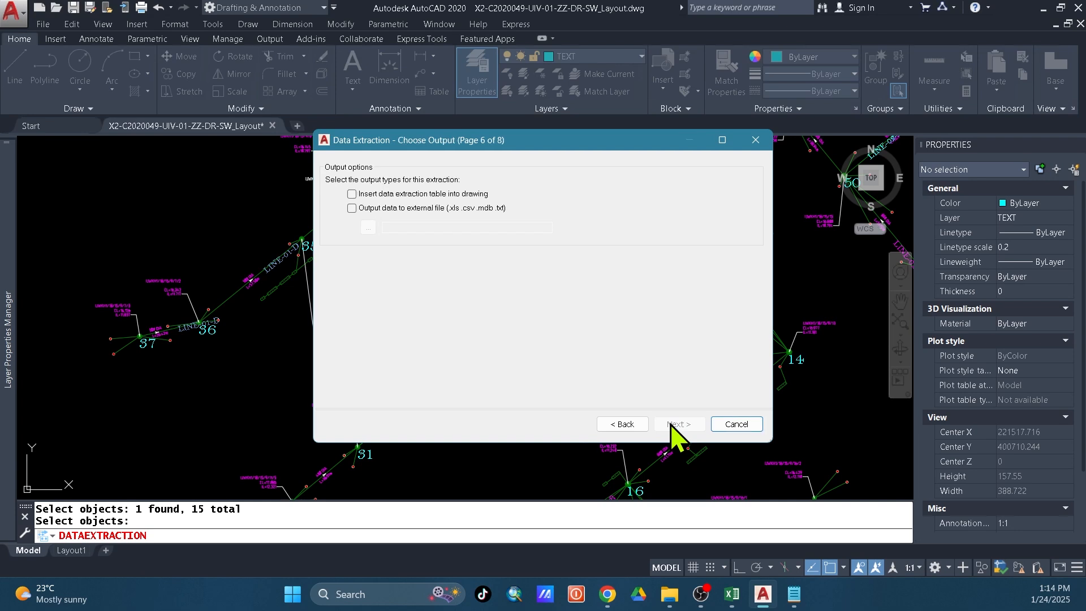
click(399, 210)
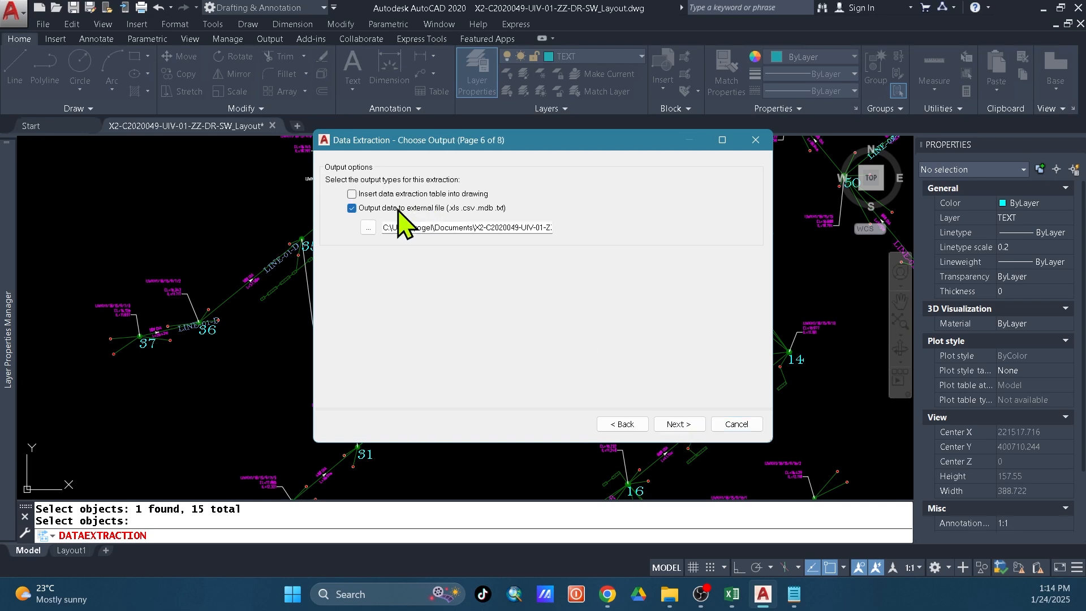
click(368, 228)
click(347, 258)
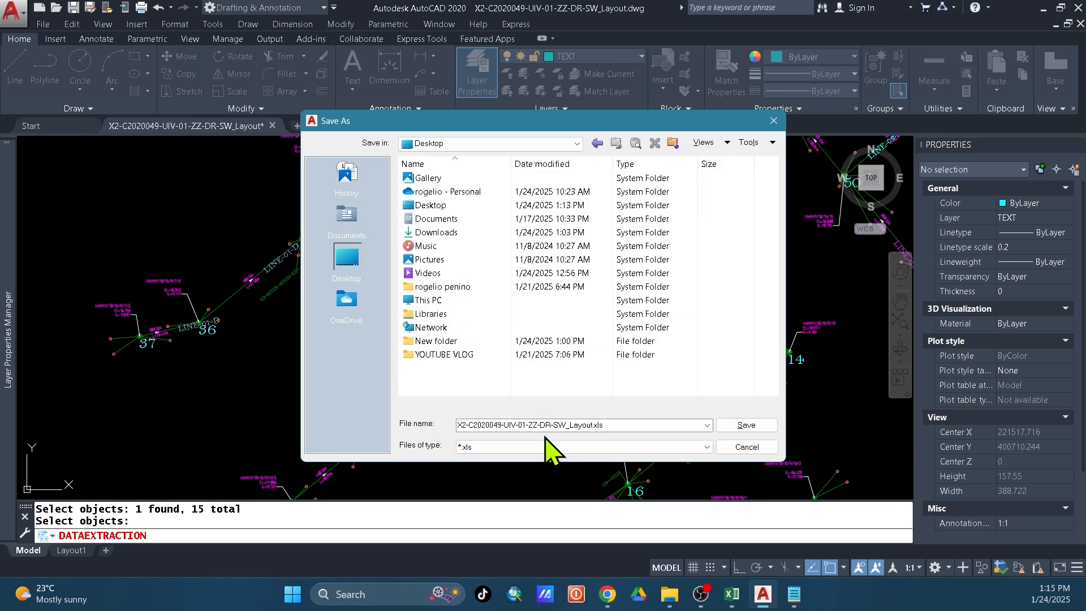
click(741, 427)
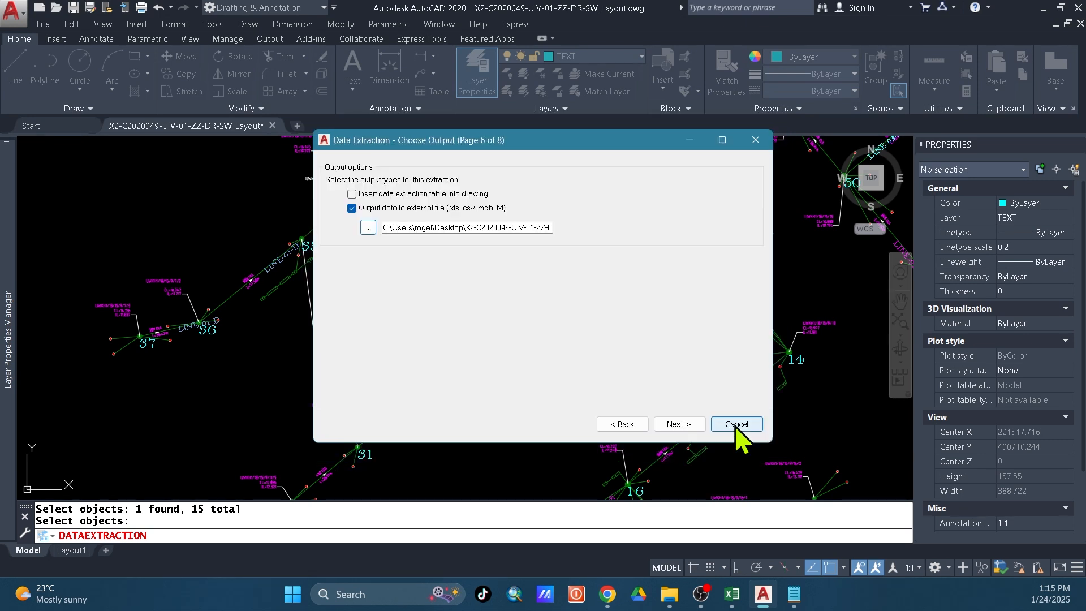
click(689, 429)
click(687, 428)
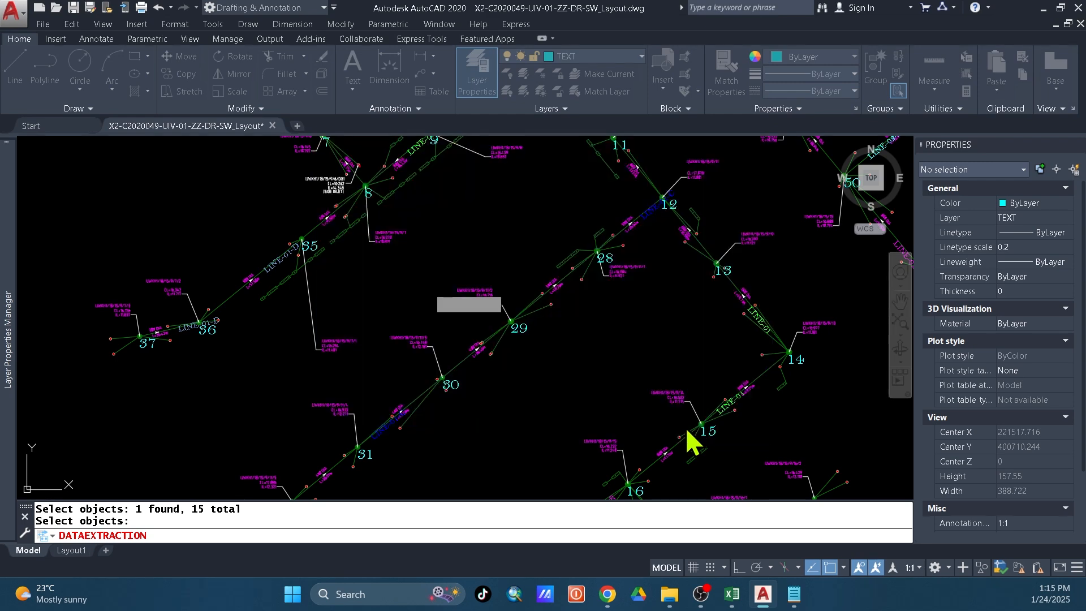
Switch to File Explorer and open the exported X2-C2020049-UIV-01-ZZ-DR-SW_Layout workbook from the Desktop in Excel.
click(669, 594)
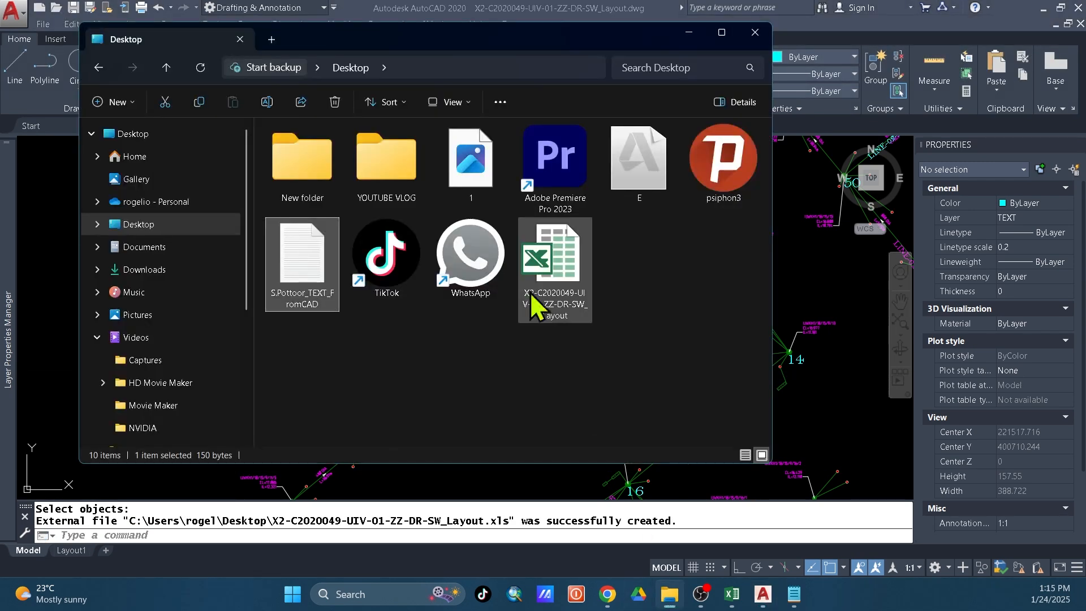
click(551, 297)
double_click(561, 287)
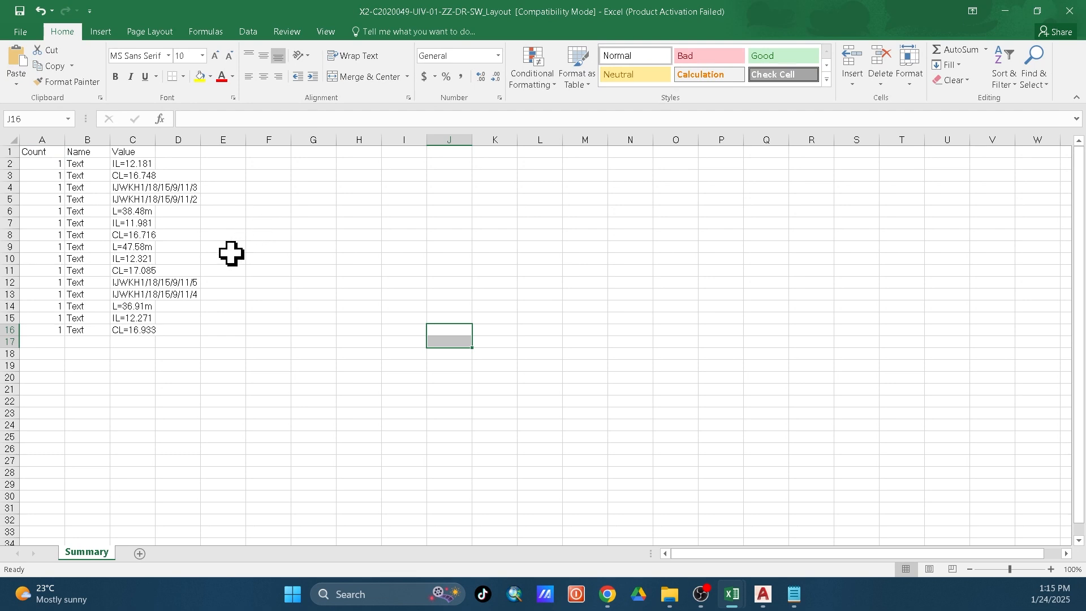
click(216, 257)
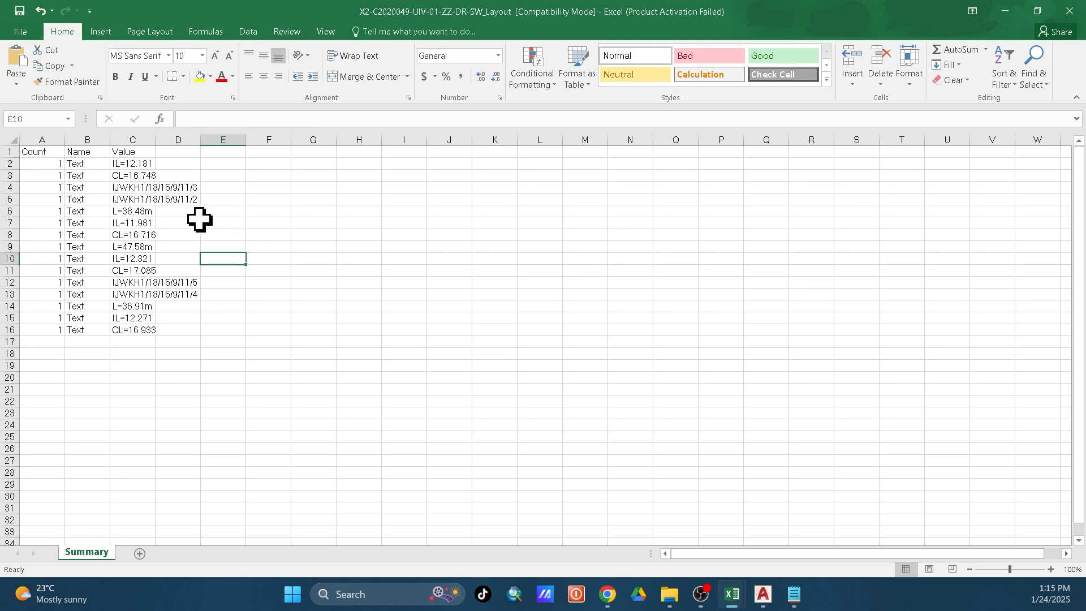
Delete the Count and Name columns from the Summary sheet and deselect the columns.
drag(80, 136, 40, 129)
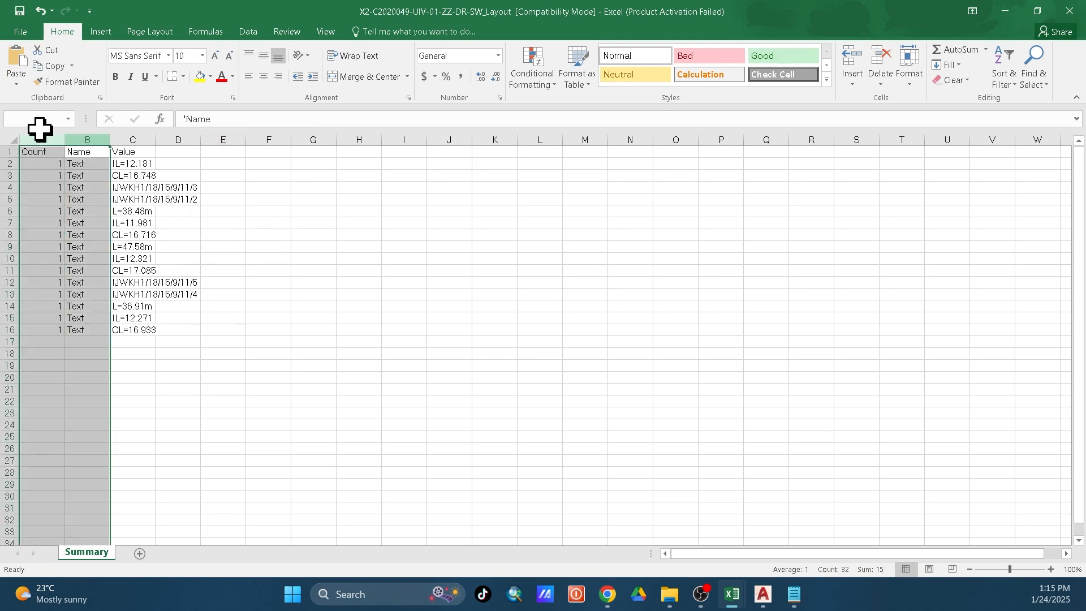
right_click(64, 163)
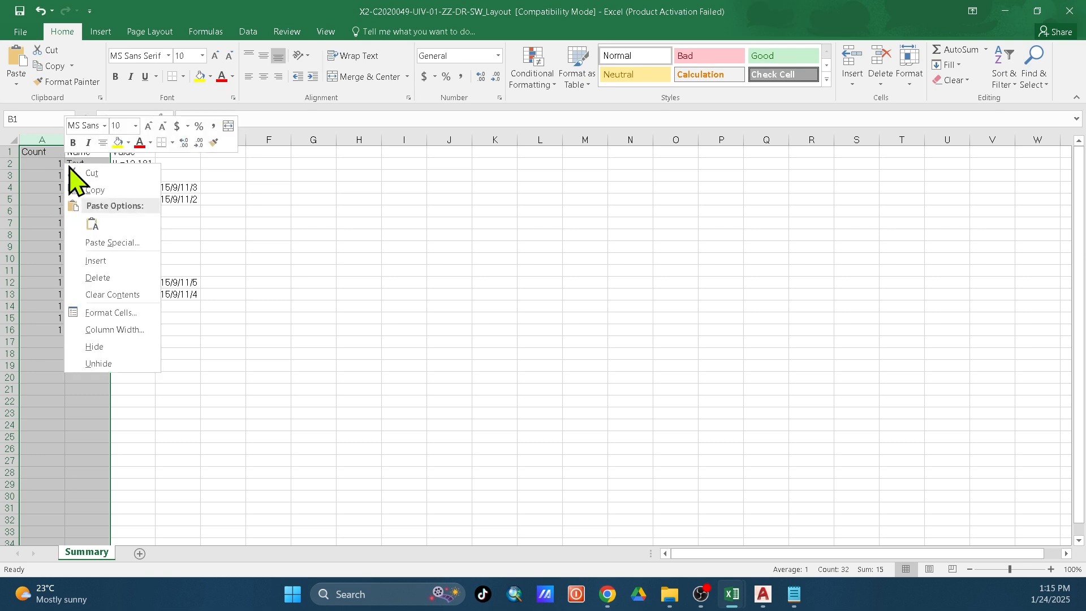
click(107, 278)
click(259, 262)
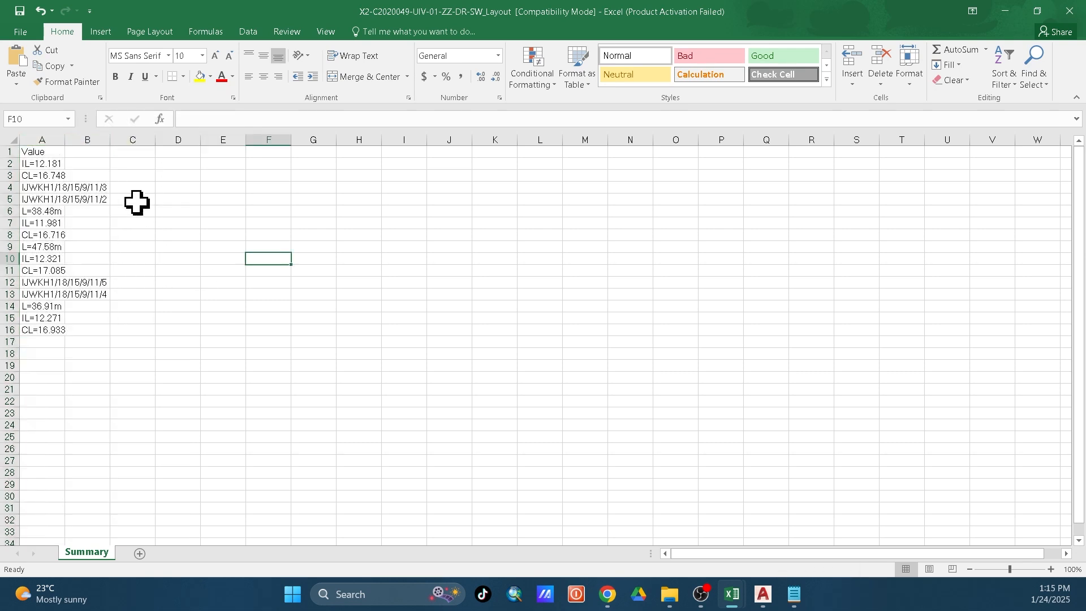
Review the extracted labels in the Value column and compare their layout with the table on Sheet2 of the NO workbook.
click(57, 191)
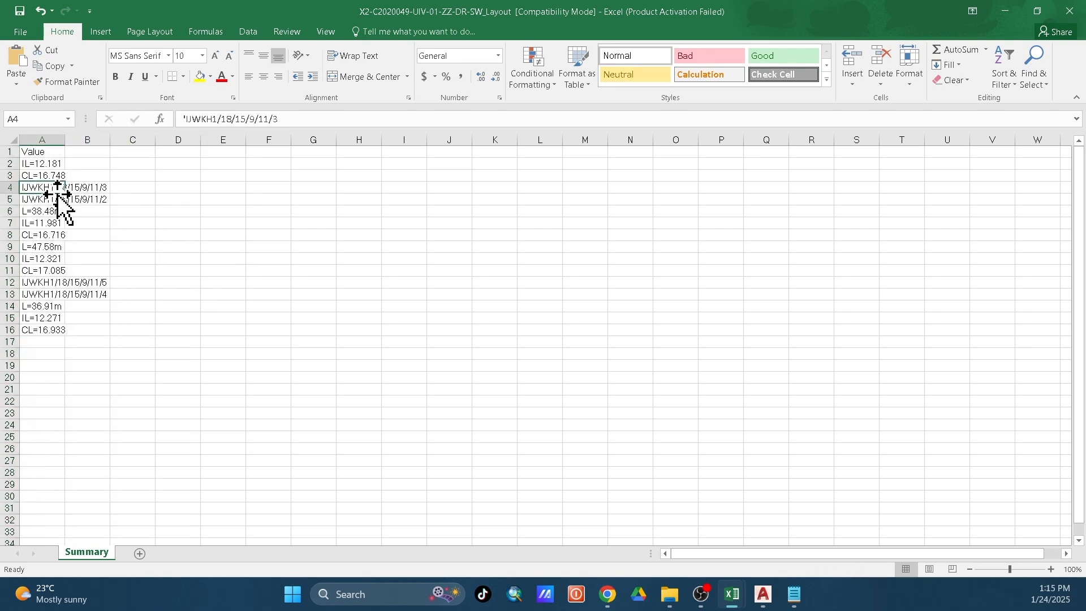
click(44, 199)
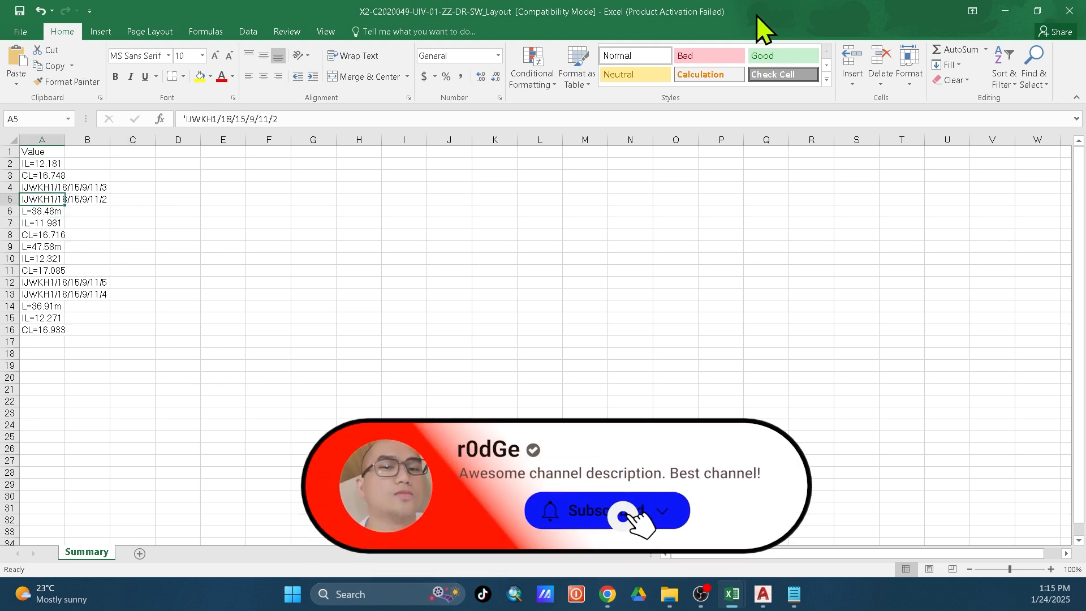
drag(758, 14, 524, 258)
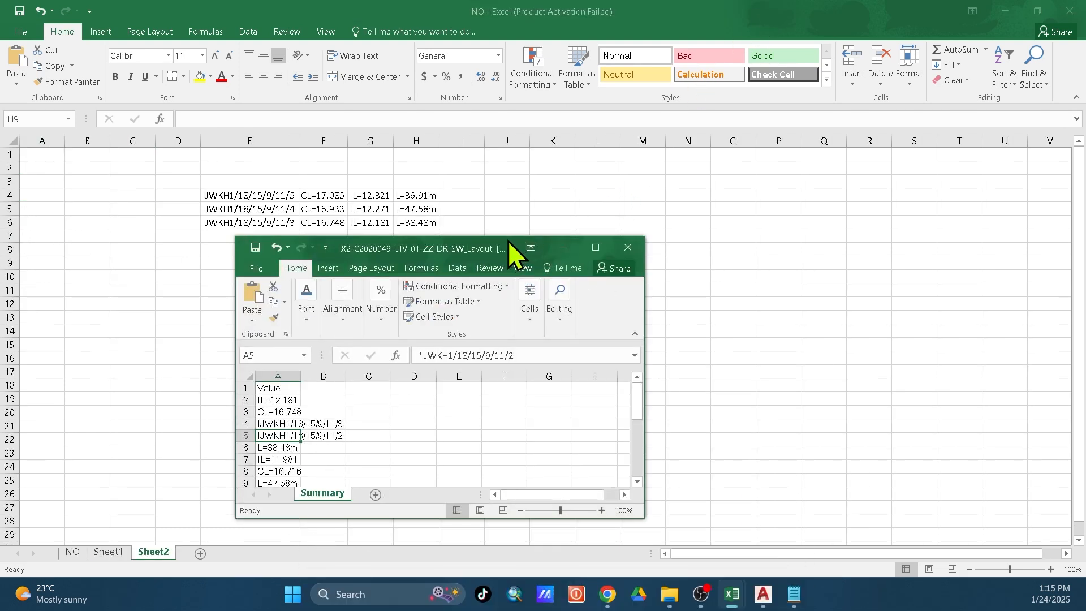
drag(792, 182, 790, 189)
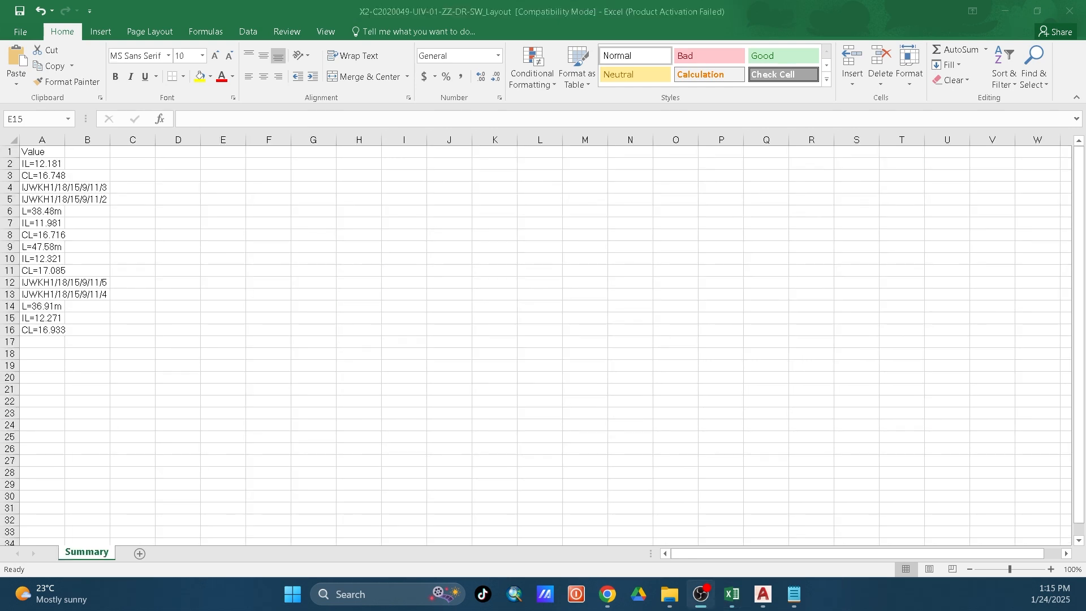
click(341, 315)
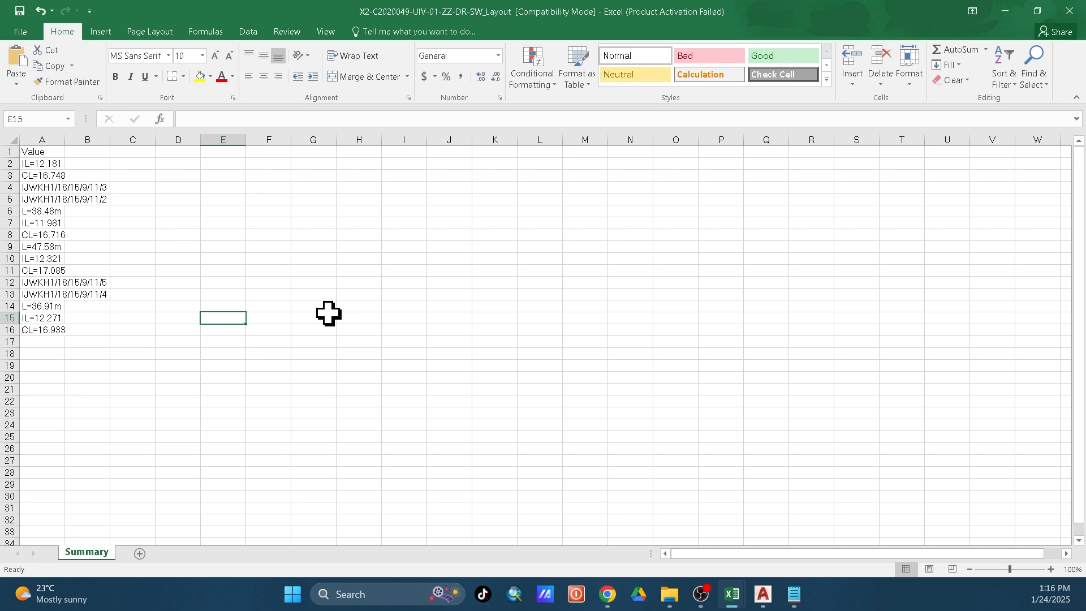
drag(44, 185, 39, 200)
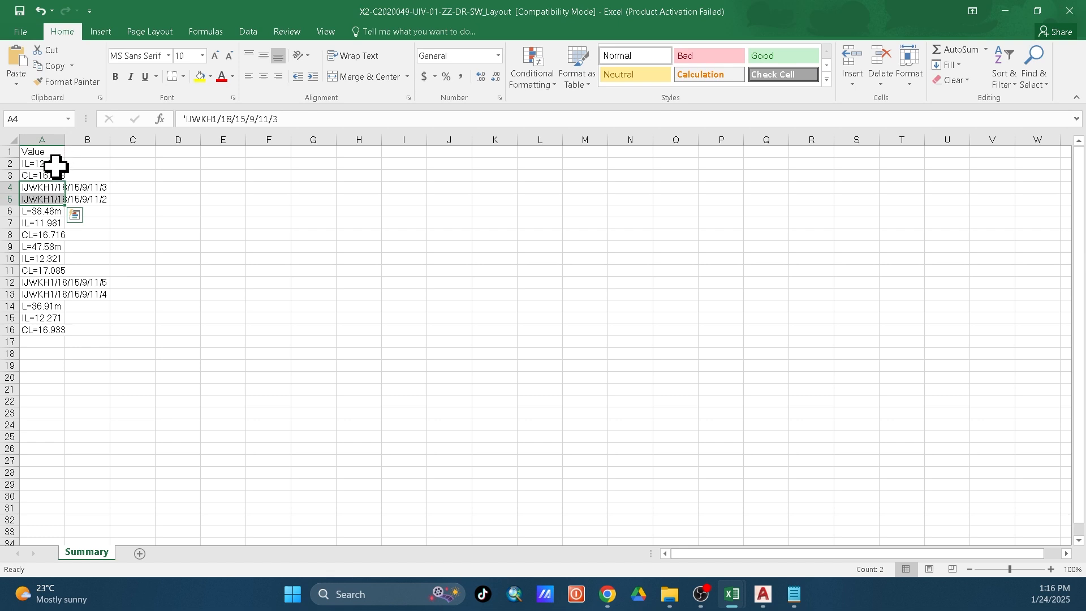
drag(55, 166, 43, 329)
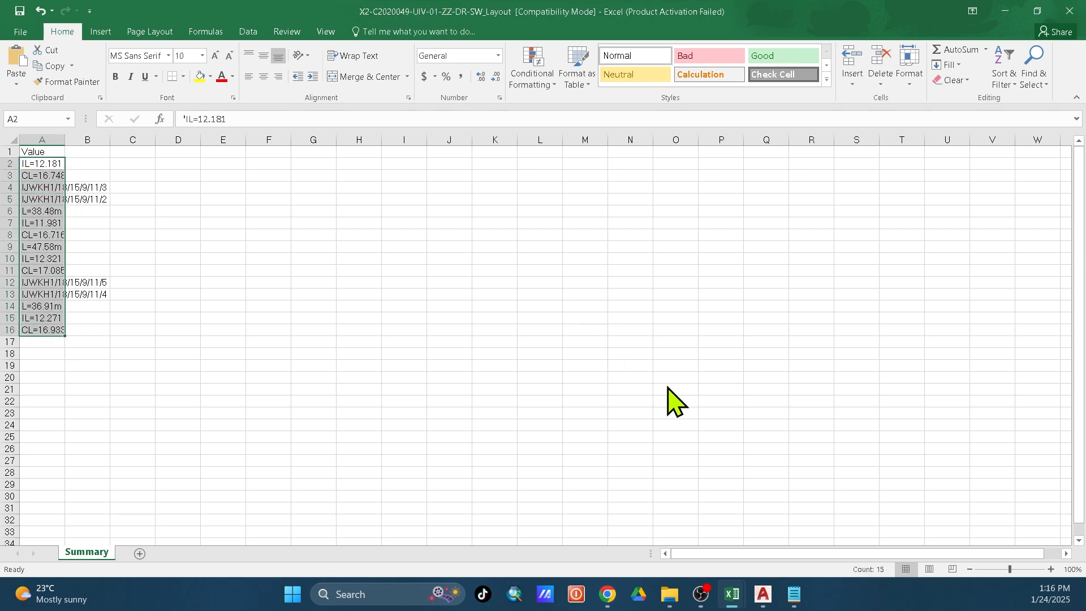
click(1037, 11)
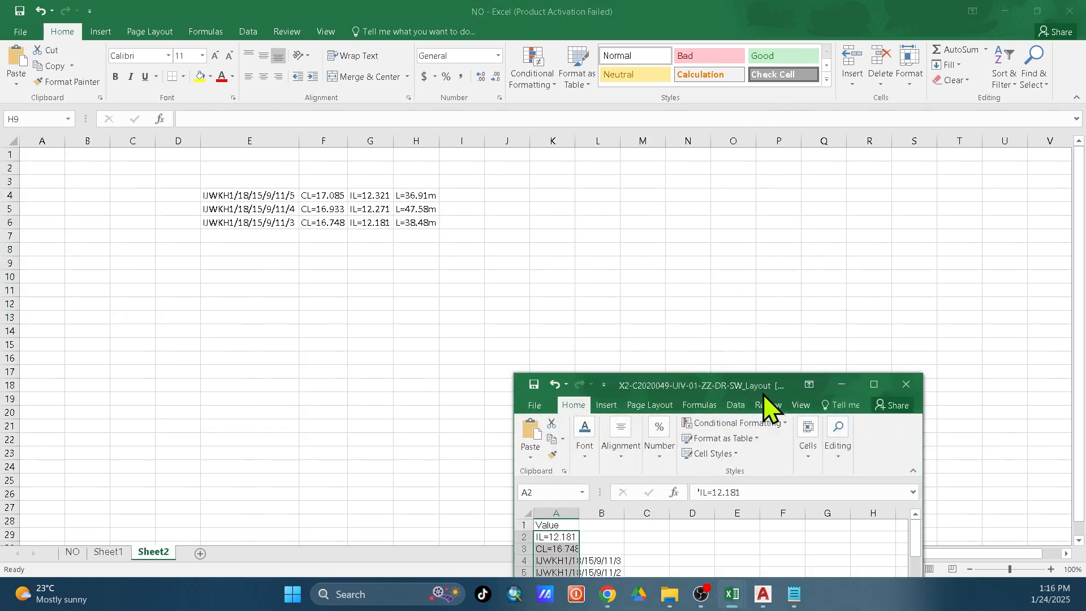
drag(744, 387, 815, 284)
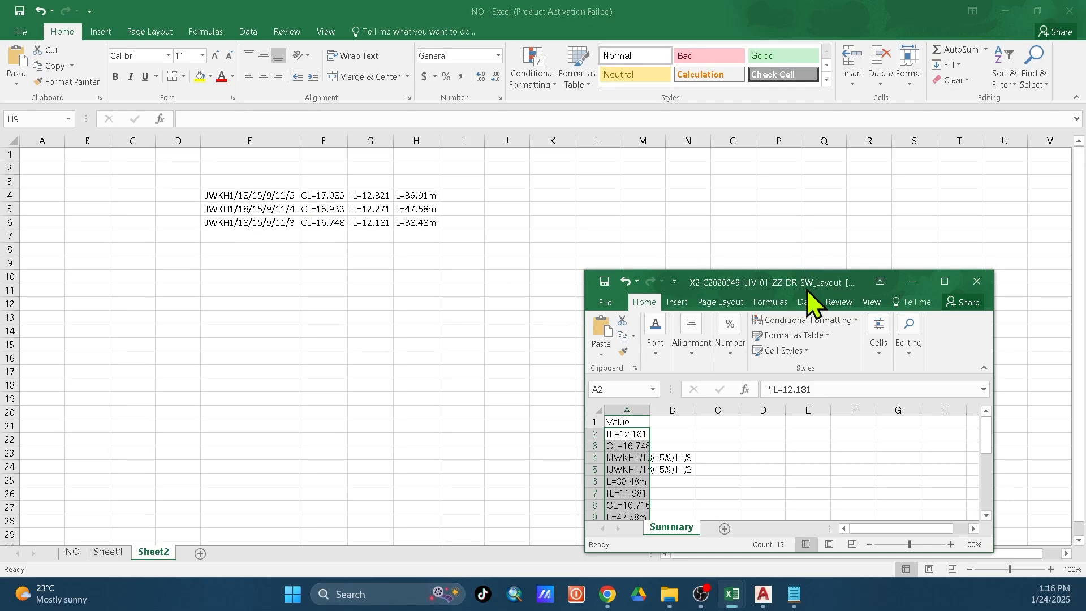
drag(808, 289, 569, 251)
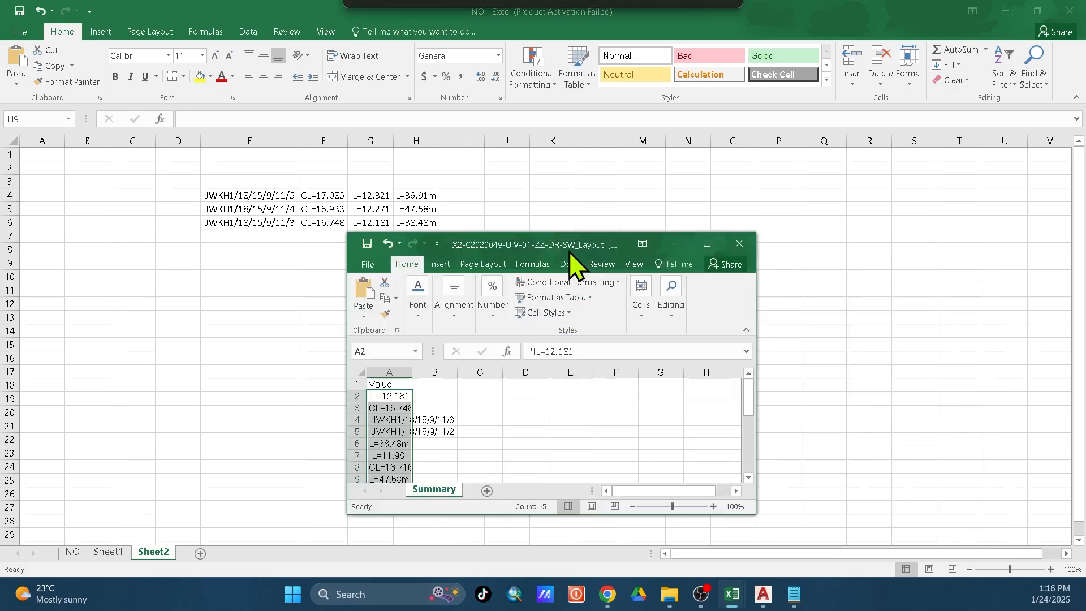
Close the X2-C2020049-UIV-01-ZZ-DR-SW_Layout export and the NO workbook without saving either one.
click(740, 243)
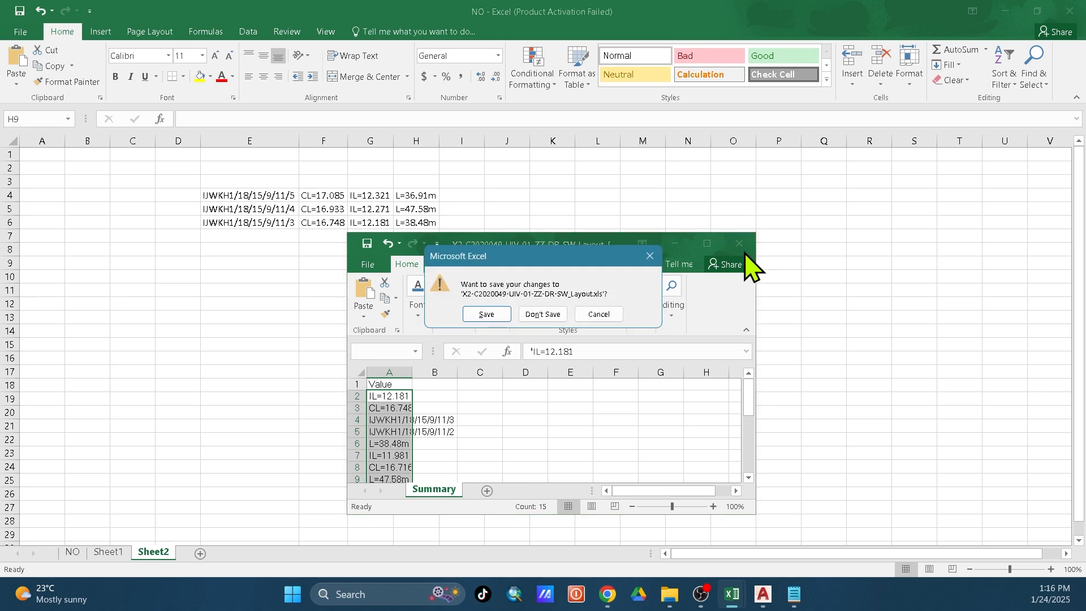
click(543, 314)
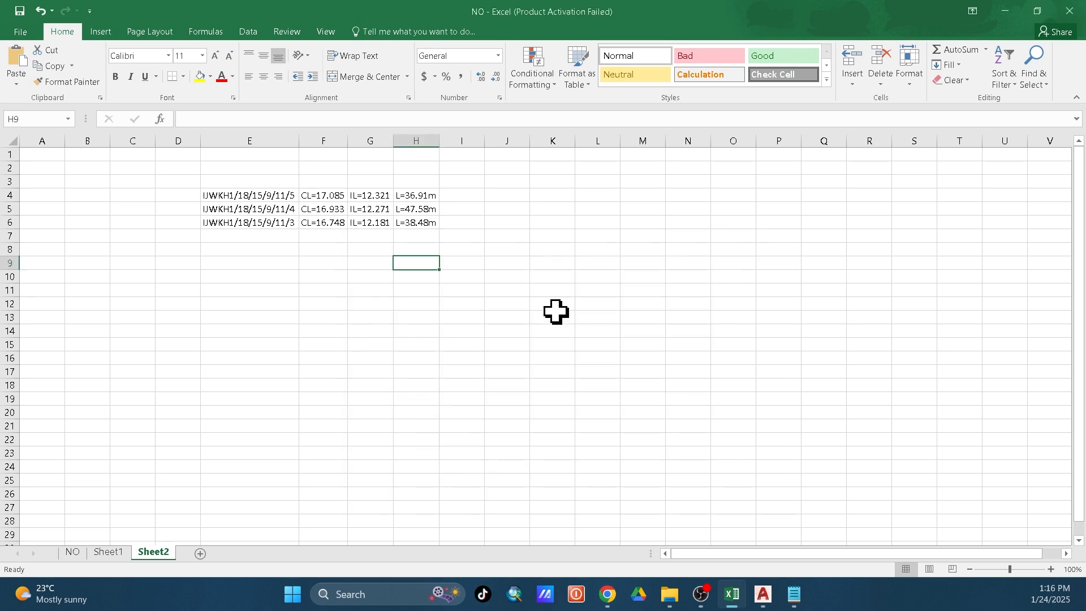
click(605, 283)
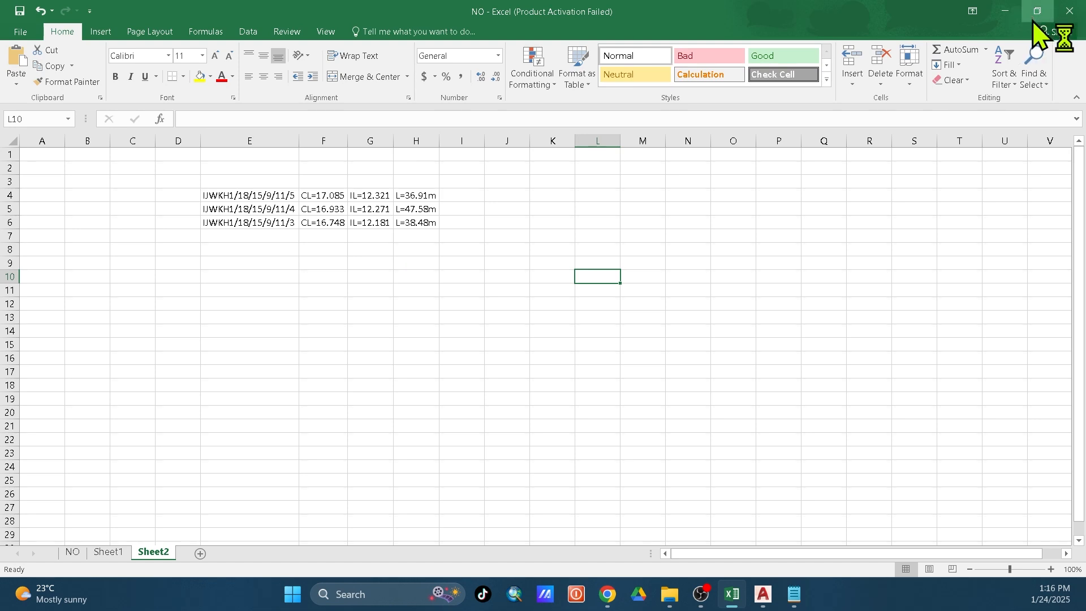
click(1069, 10)
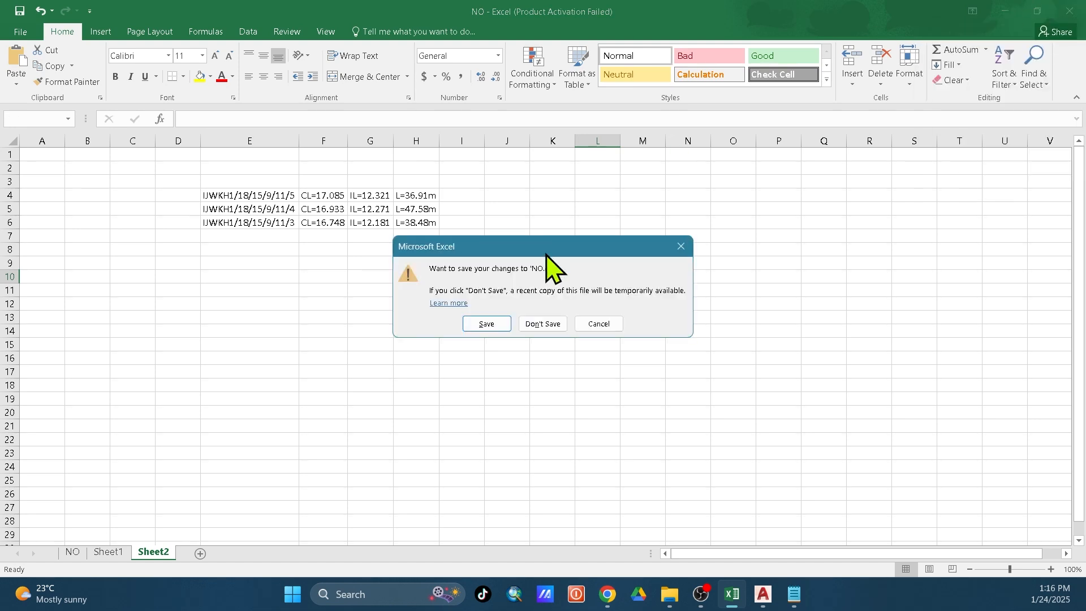
click(541, 323)
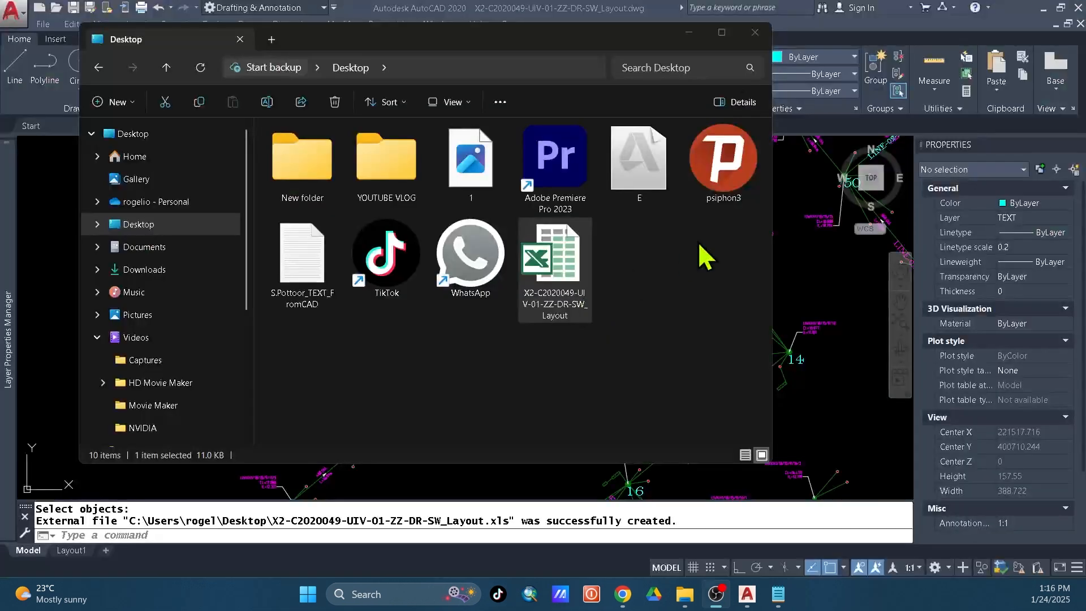
Switch to AutoCAD, open STREET LIGHTING.dwg and display its model space.
click(810, 319)
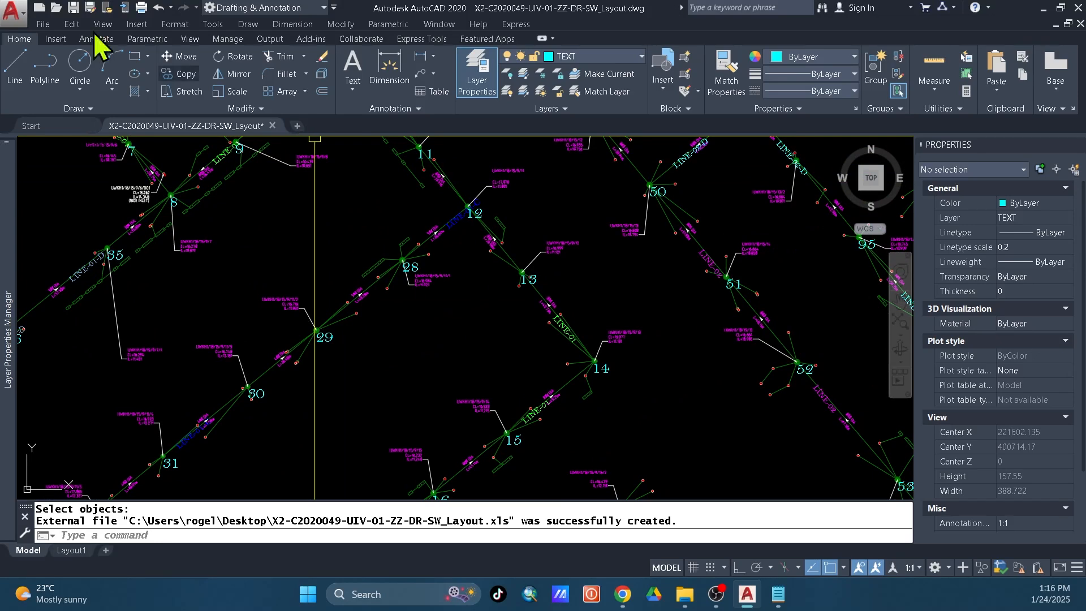
click(52, 8)
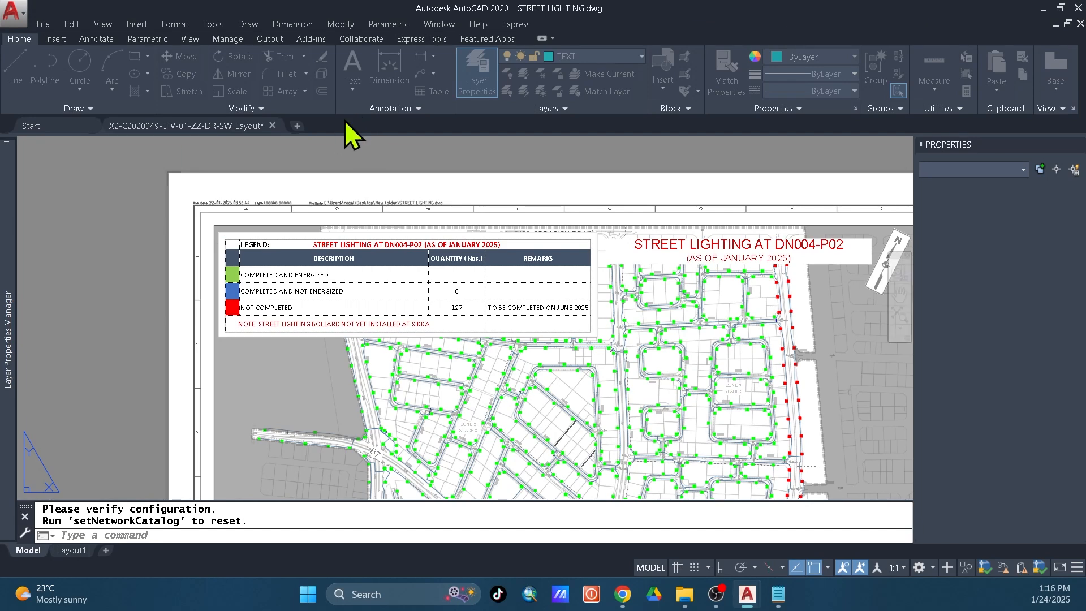
drag(351, 252, 584, 229)
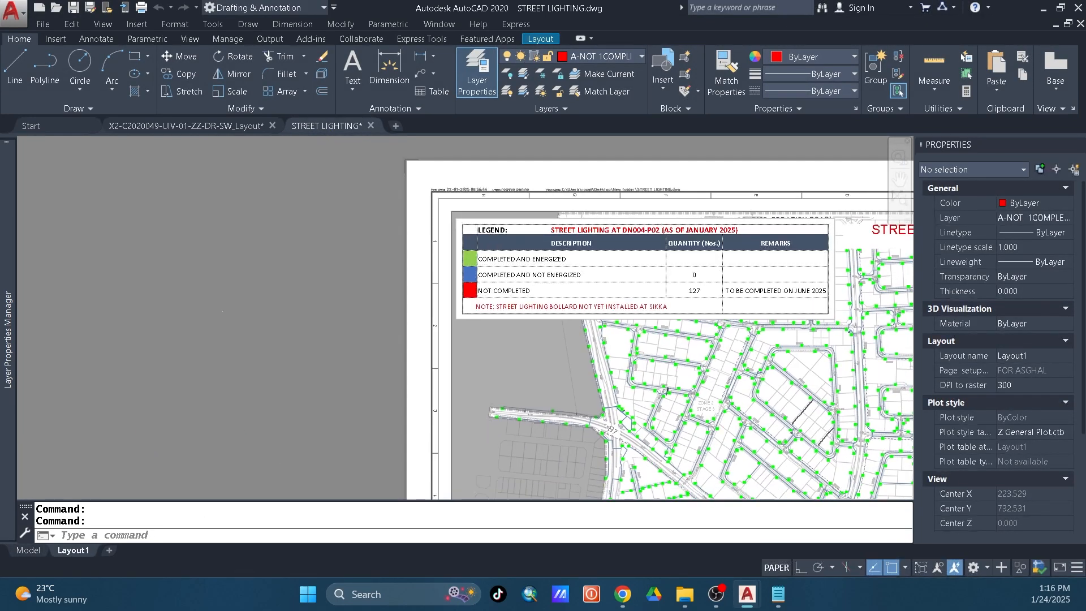
scroll(410, 214, up, 3)
click(220, 126)
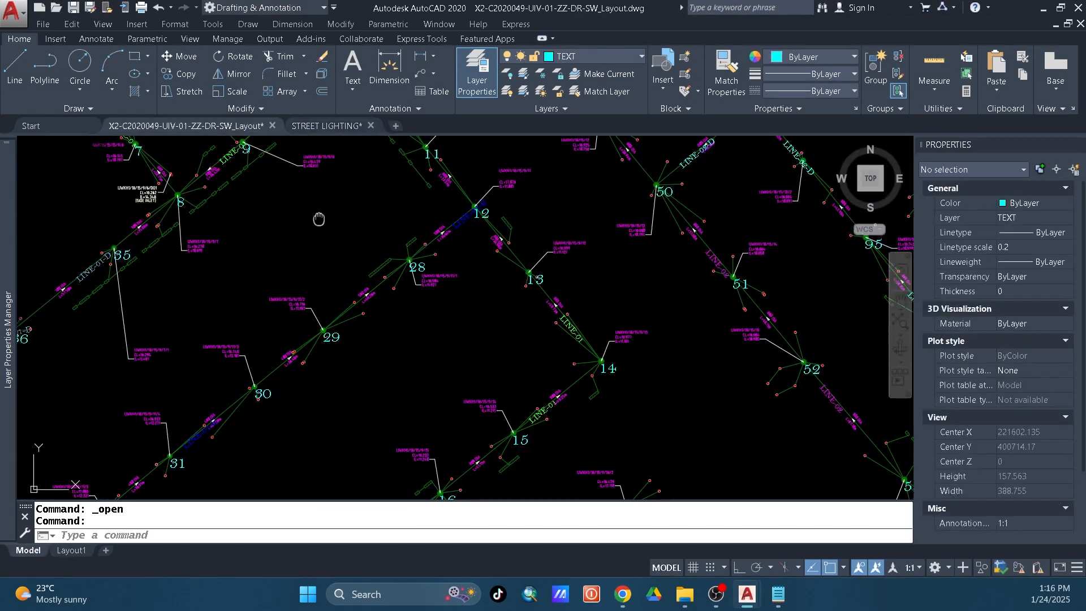
click(331, 126)
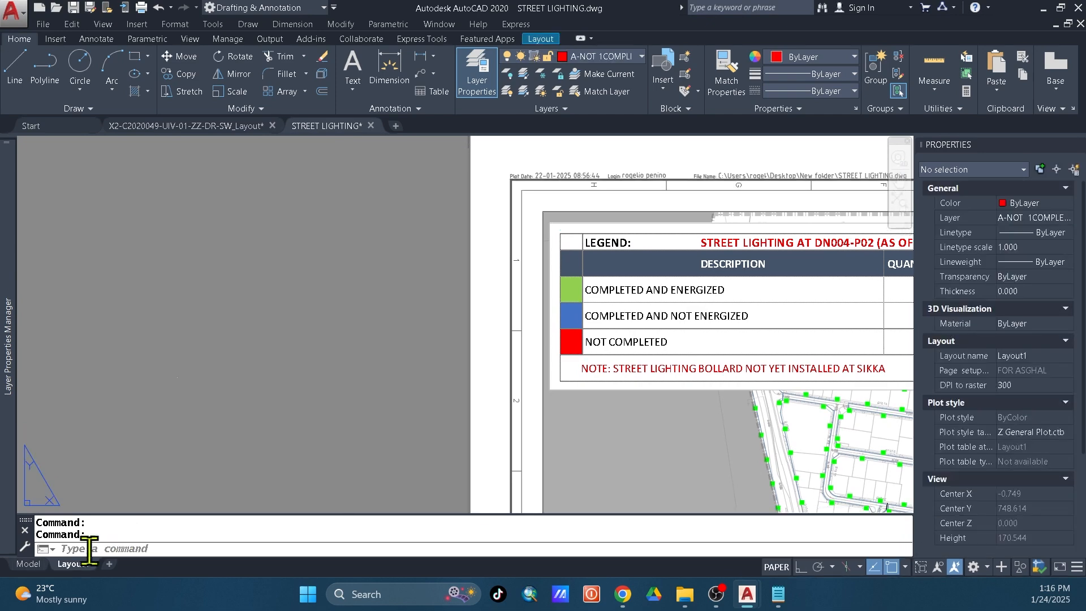
click(33, 569)
Try to erase all similar green COMPLETED blocks while sparing one beside the western road, and undo the erase.
scroll(628, 347, up, 5)
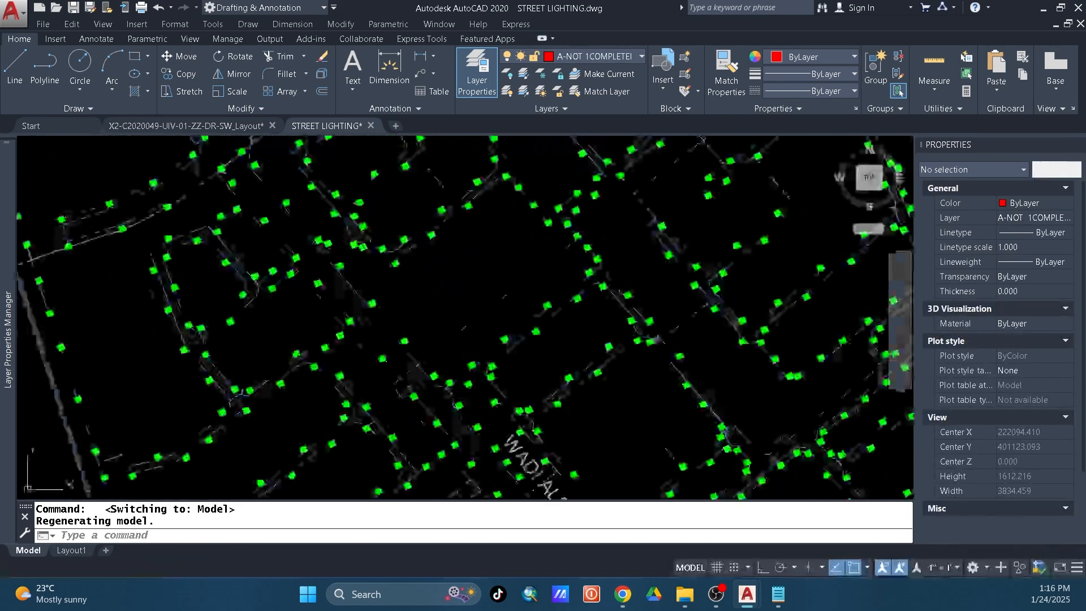
scroll(495, 354, up, 1)
scroll(454, 316, up, 2)
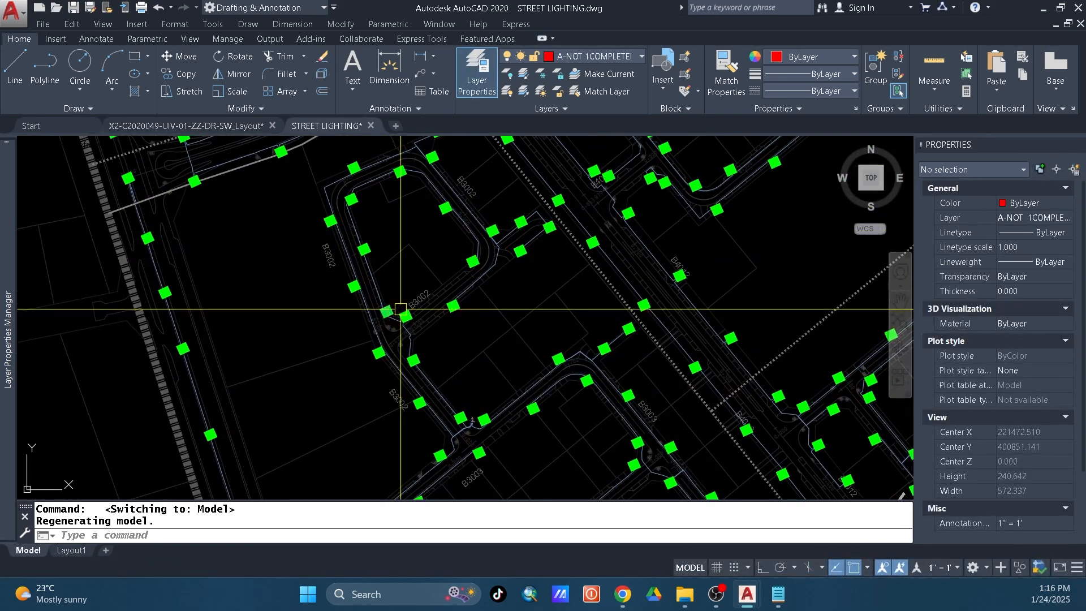
click(453, 306)
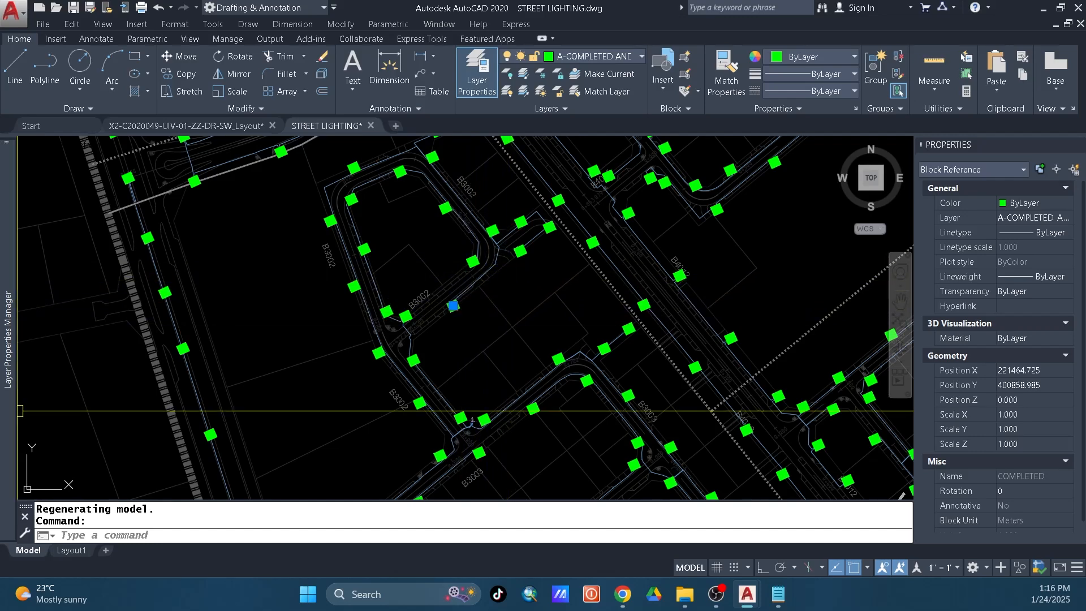
right_click(521, 334)
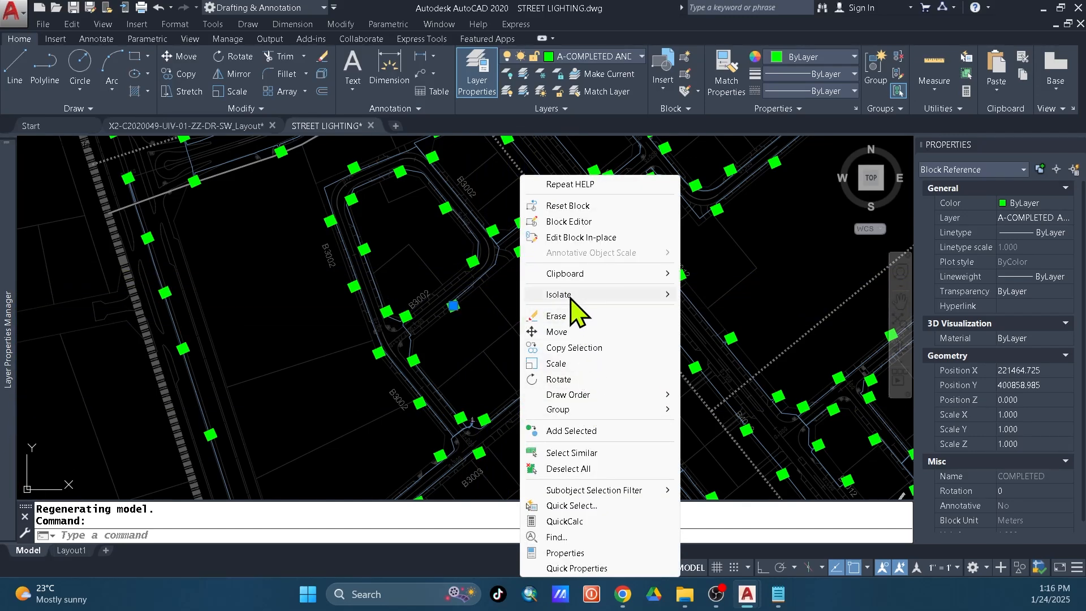
click(582, 452)
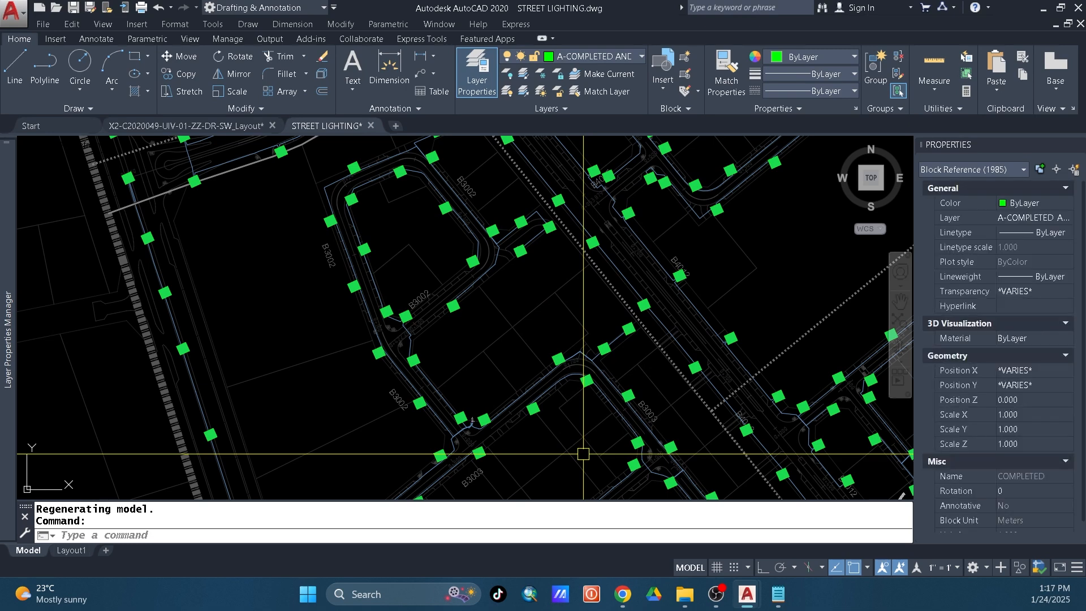
scroll(190, 385, up, 3)
click(111, 363)
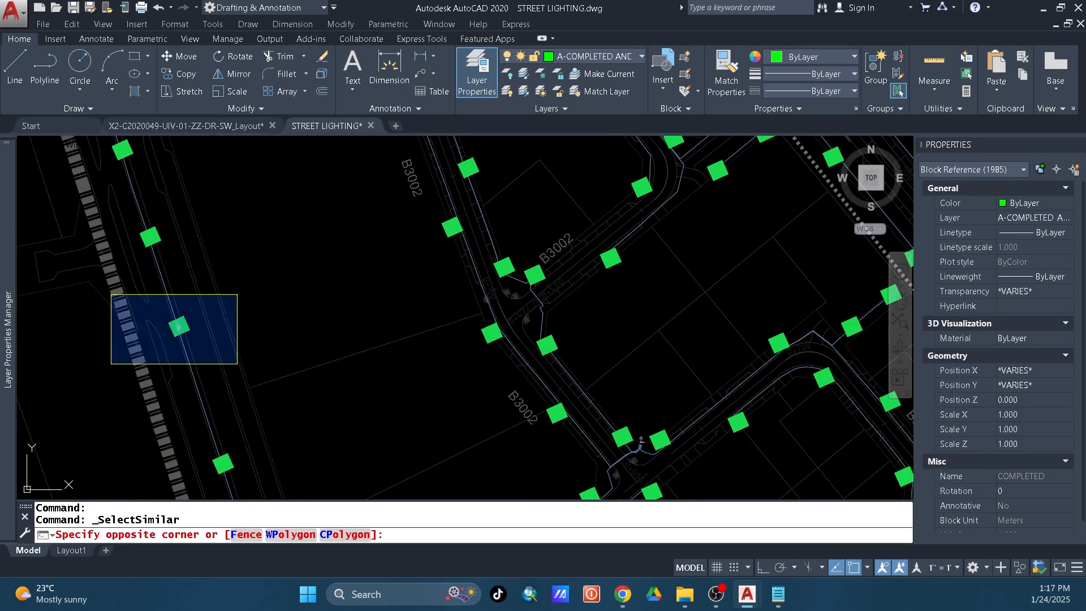
click(237, 294)
key(Delete)
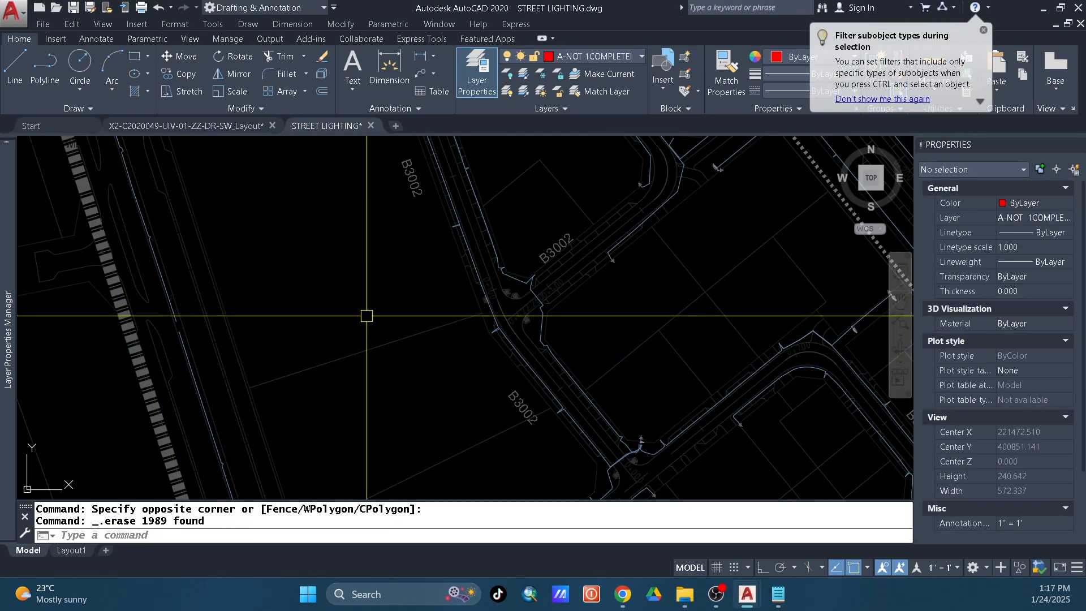
key(ctrl+z)
click(203, 328)
key(Escape)
Select all similar green COMPLETED blocks, remove one beside the western road from the selection, and erase the rest.
click(182, 328)
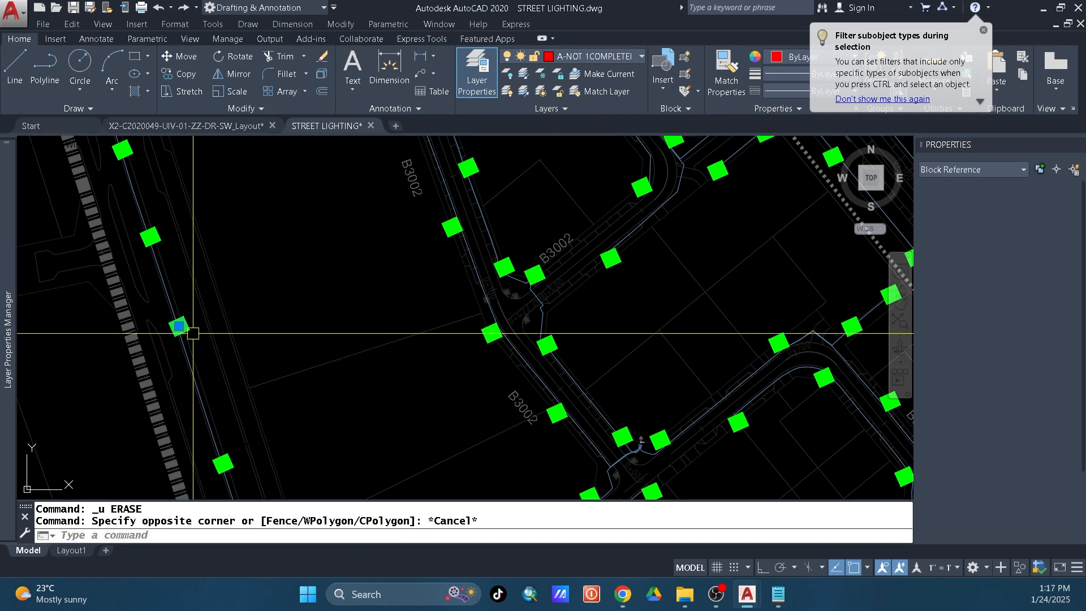
right_click(300, 319)
click(416, 453)
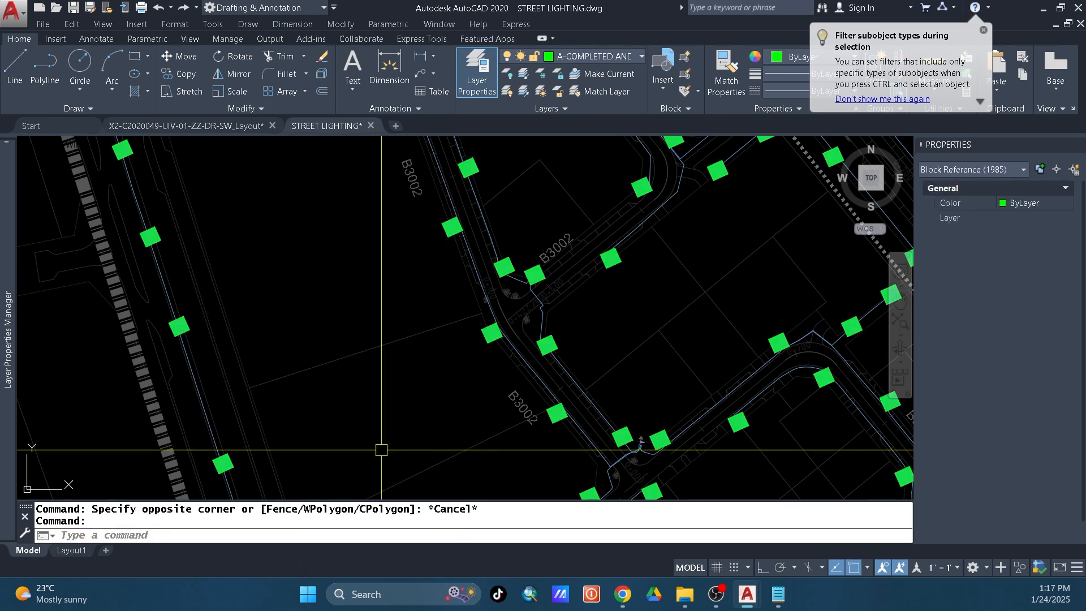
shift+click(267, 303)
shift+click(133, 359)
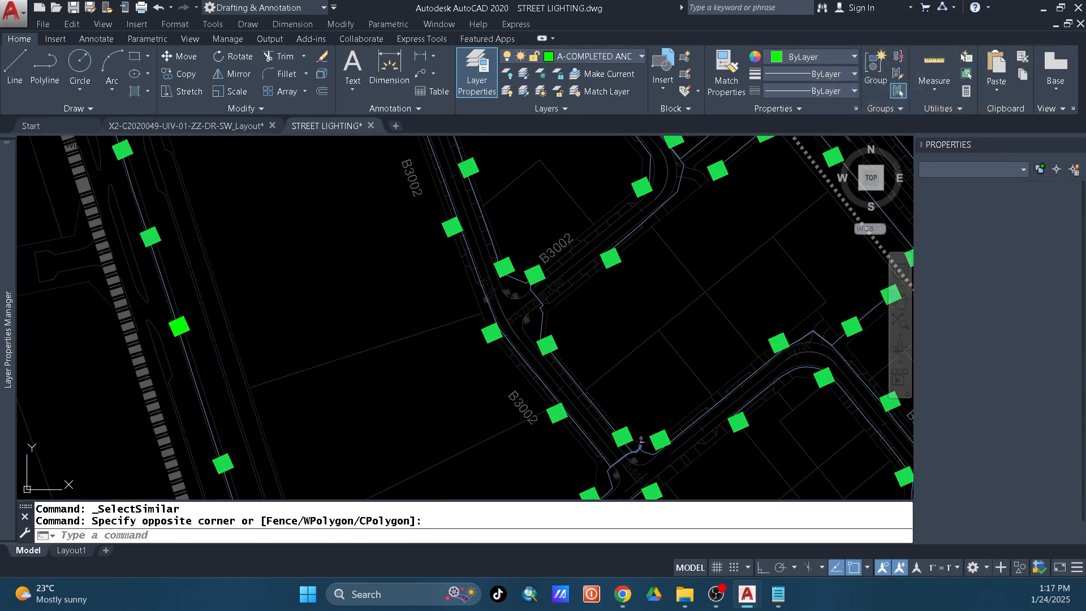
key(Delete)
Move the remaining green COMPLETED block to the empty area east of the site plan.
scroll(181, 333, up, 1)
click(179, 326)
scroll(356, 284, down, 4)
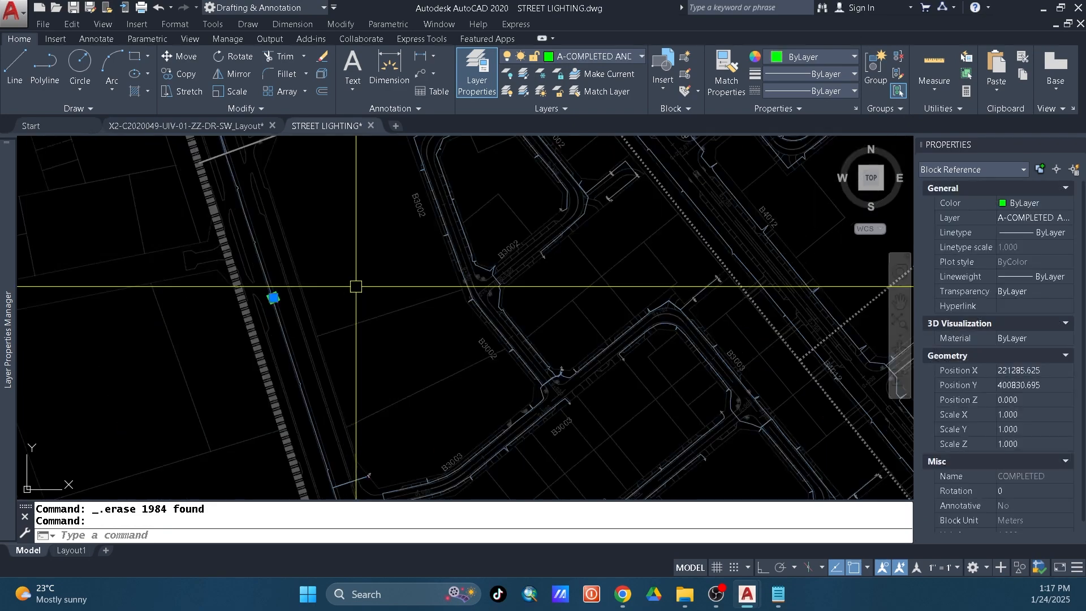
text(m)
key(Return)
click(370, 285)
scroll(498, 358, down, 5)
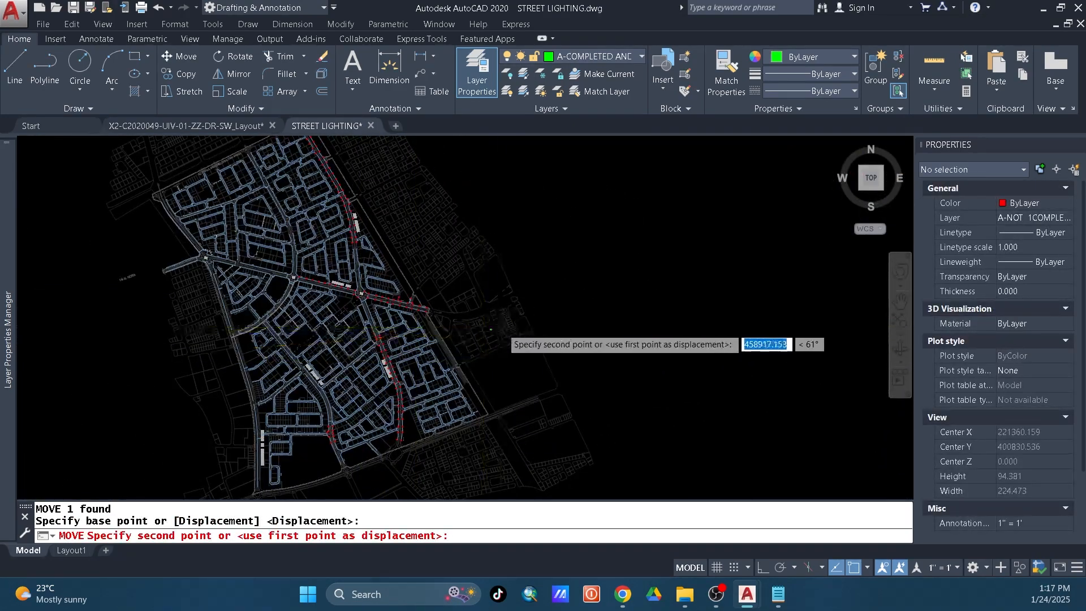
scroll(507, 365, up, 2)
scroll(563, 364, up, 2)
click(562, 340)
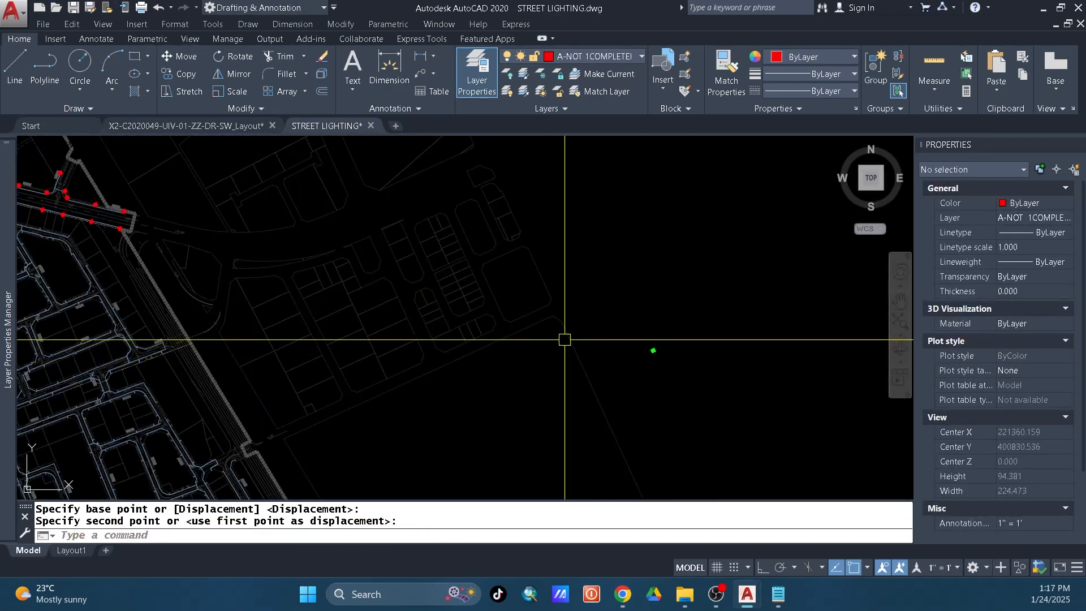
Try to erase the Master Plan 12 block reference from the street lighting drawing.
scroll(598, 404, up, 3)
scroll(474, 313, up, 3)
click(495, 339)
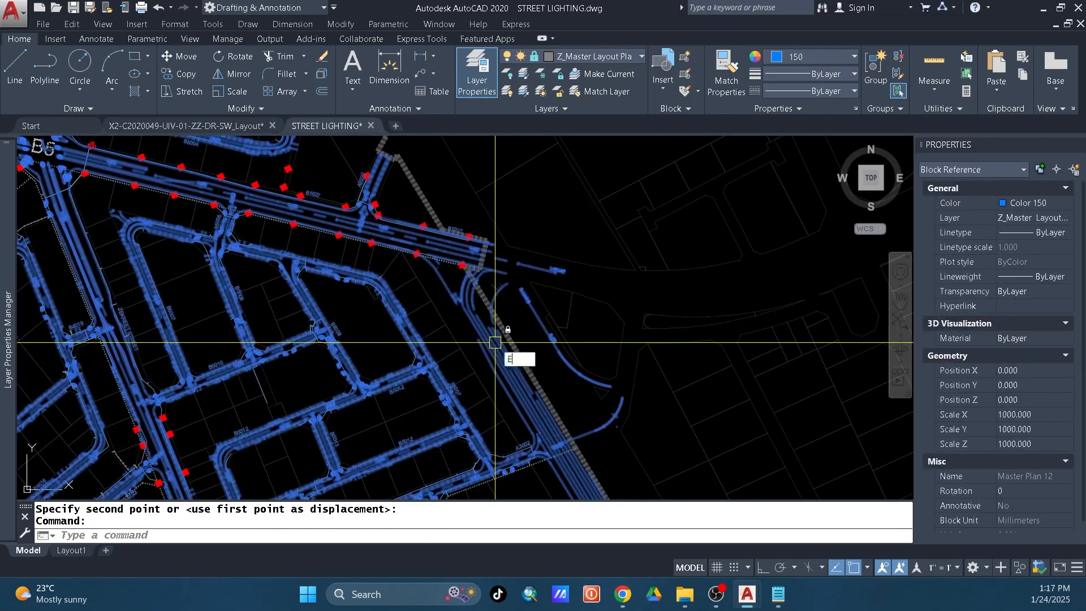
key(Delete)
key(Escape)
scroll(443, 295, down, 3)
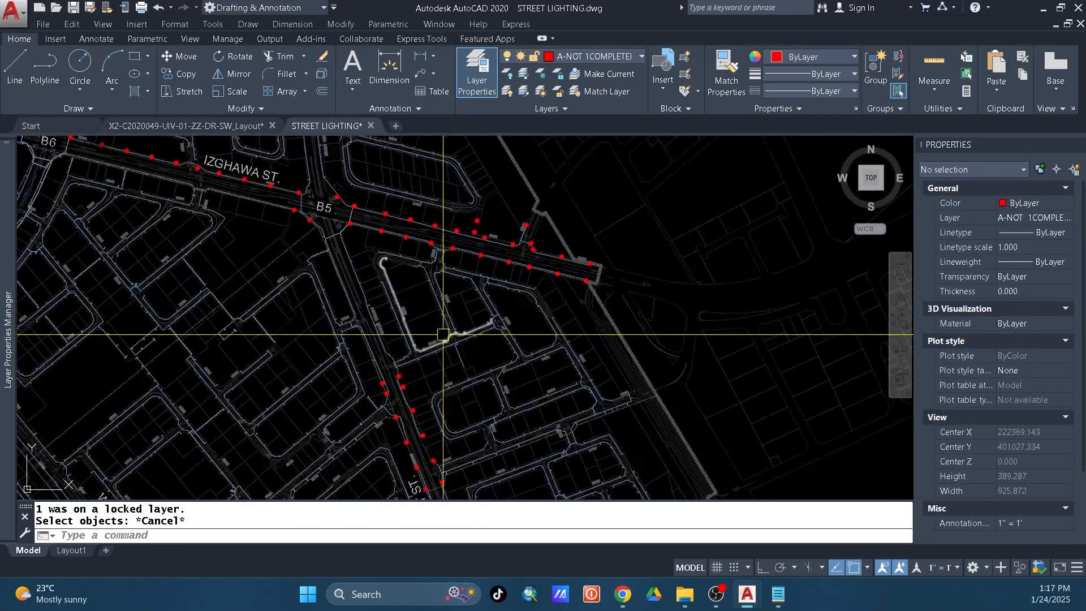
Select all blocks similar to a red NOT COMPLETED block along Izghawa Street and erase them.
scroll(411, 231, up, 2)
click(410, 216)
right_click(472, 162)
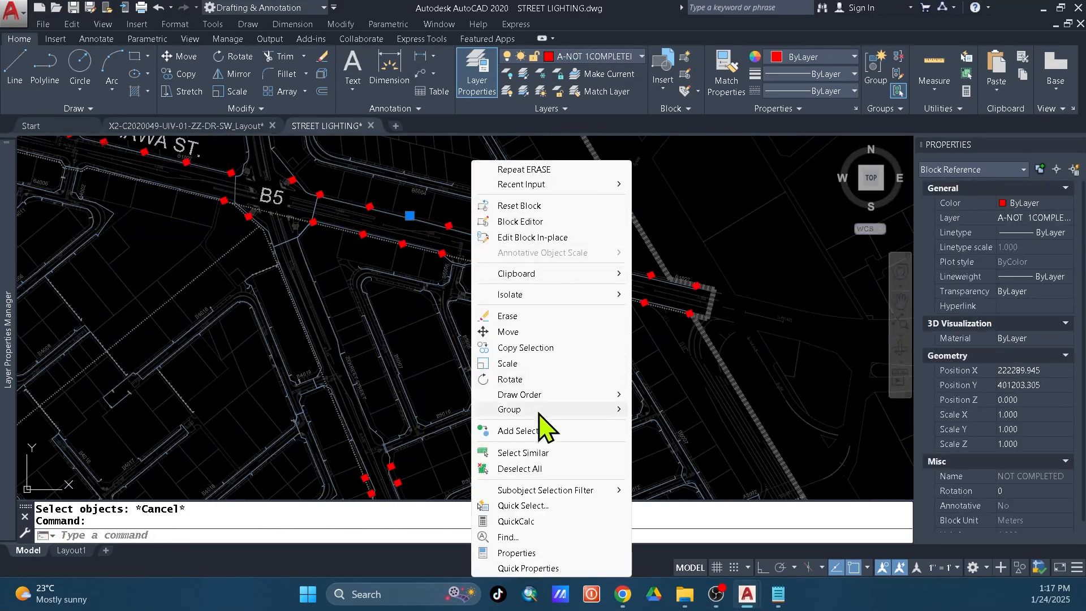
click(523, 452)
scroll(444, 358, down, 5)
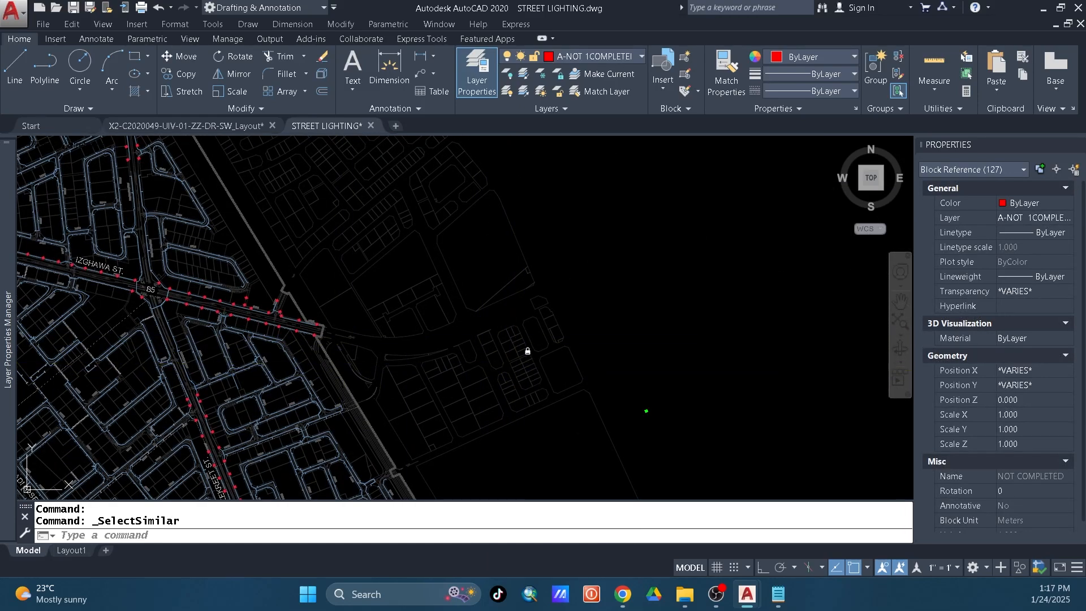
text(E)
key(Return)
scroll(226, 441, up, 3)
scroll(538, 355, down, 3)
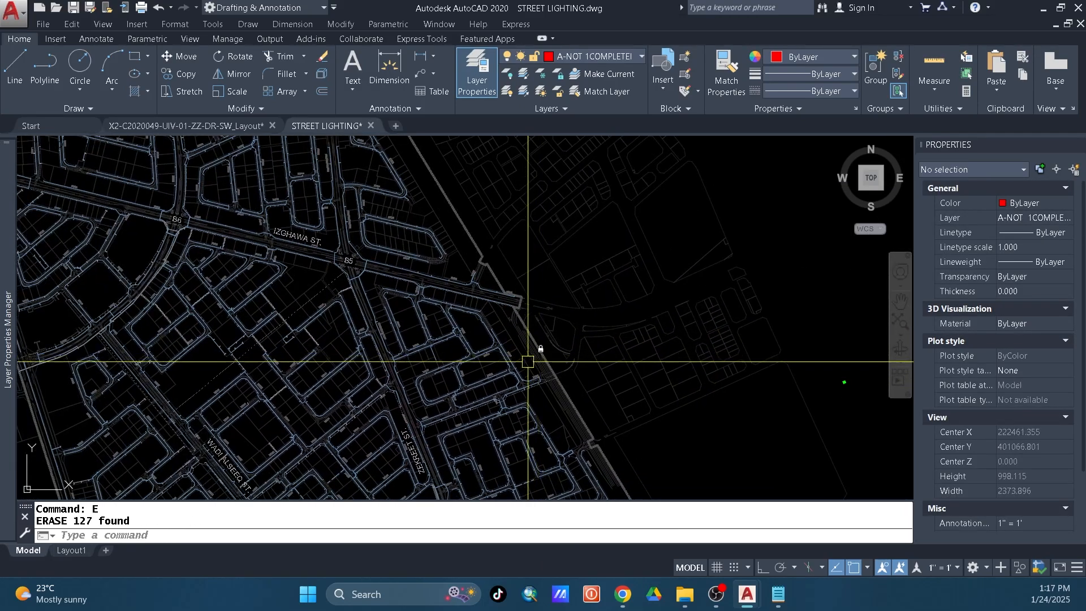
scroll(419, 334, up, 3)
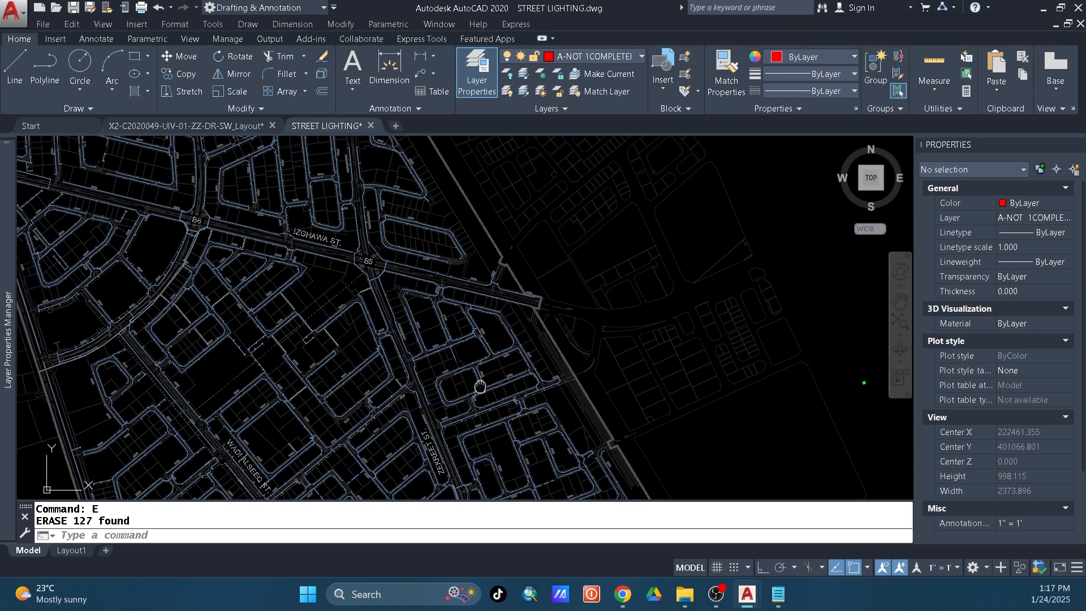
scroll(375, 222, up, 2)
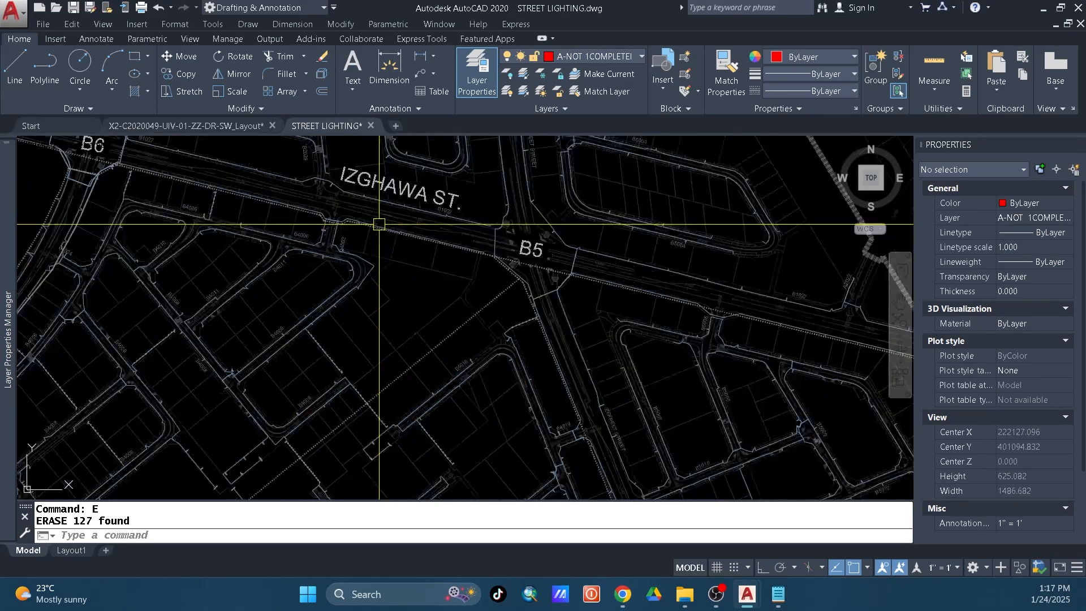
Try to erase the Master Plan 12 block reference while its layer is locked.
click(419, 221)
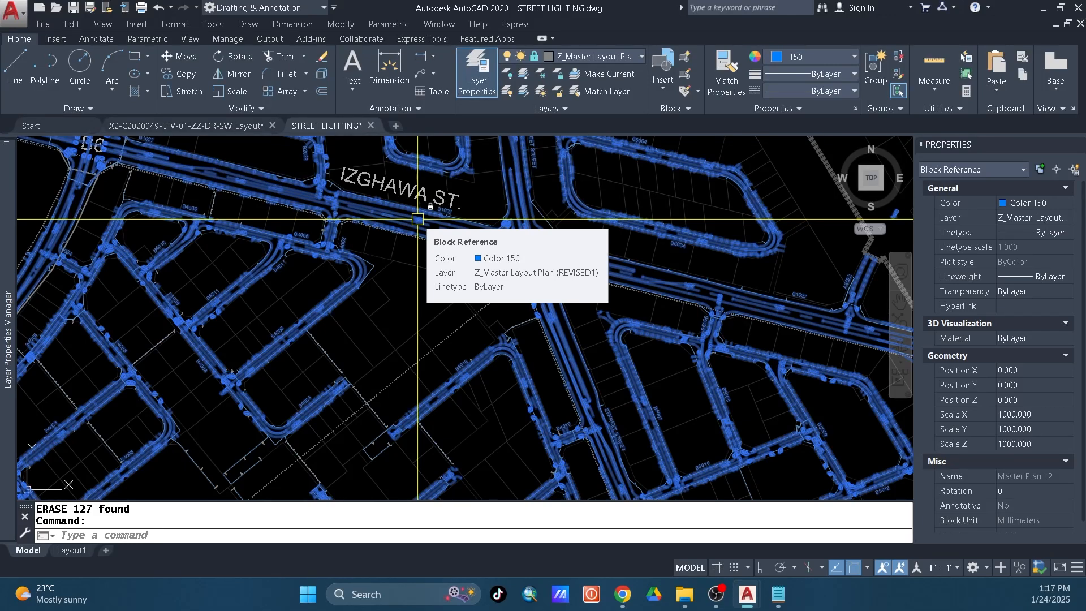
key(Delete)
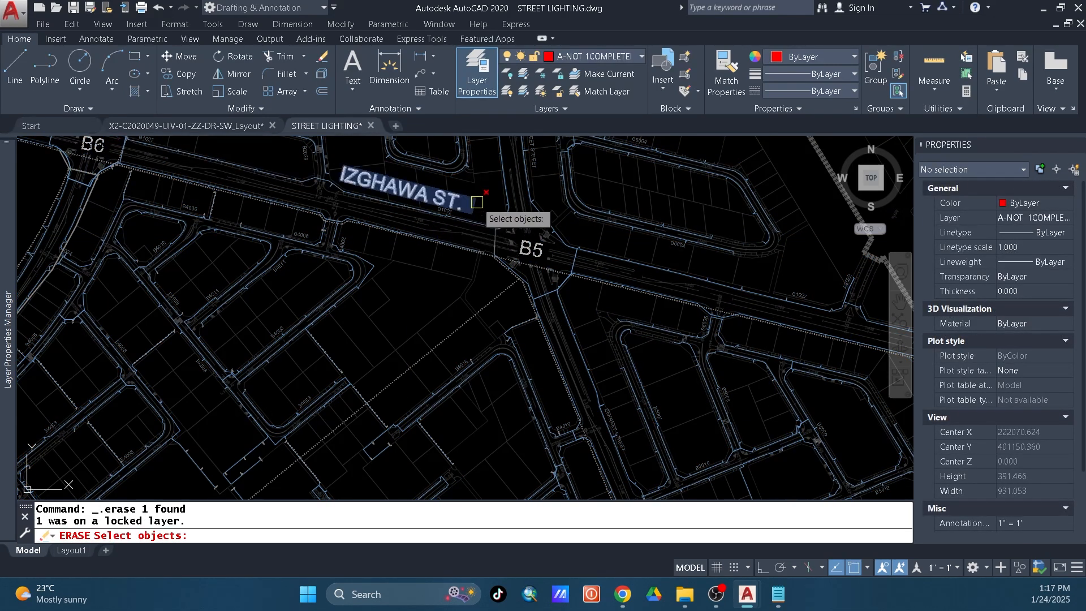
key(Escape)
Unlock the Z_Master Layout Plan (REVISED1) layer and erase the Master Plan 12 block reference.
click(453, 233)
click(607, 59)
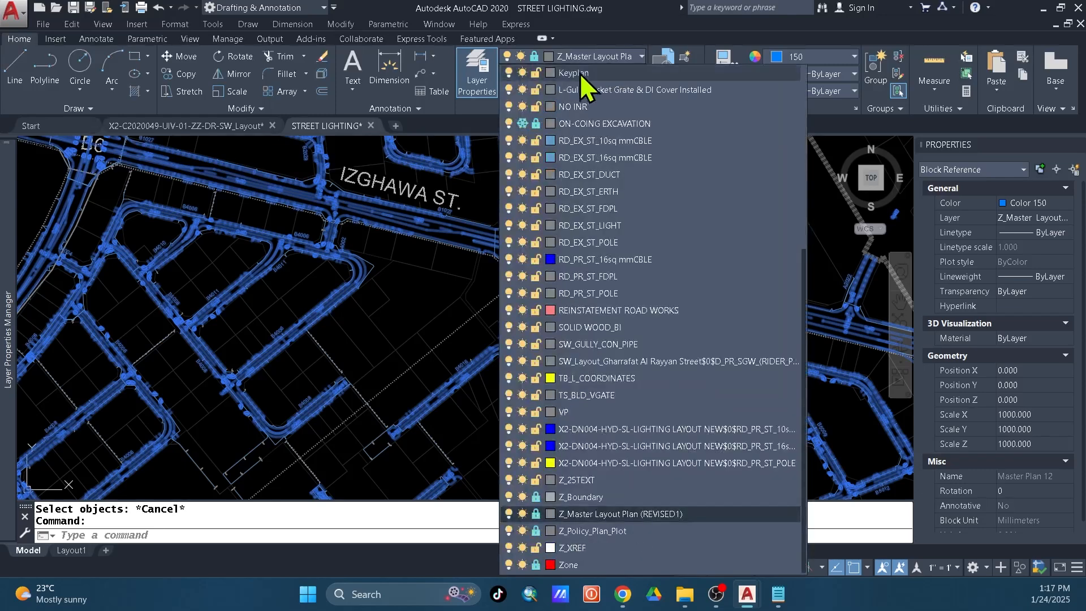
click(535, 519)
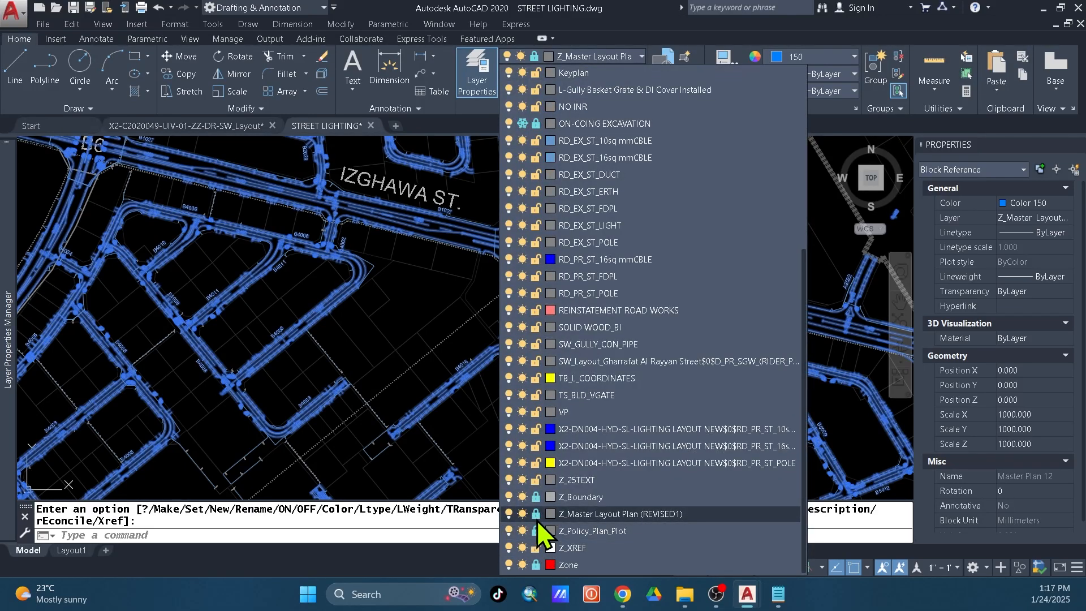
click(434, 295)
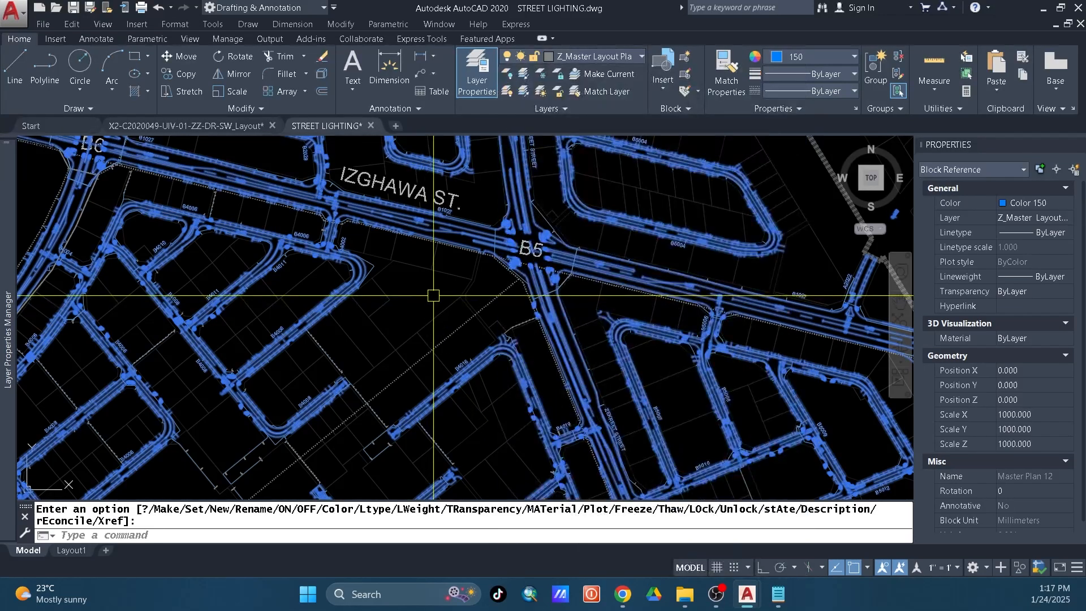
text(e)
key(Return)
Unlock the Z_Policy_Plan_Plot layer that holds the base plan block reference.
click(453, 307)
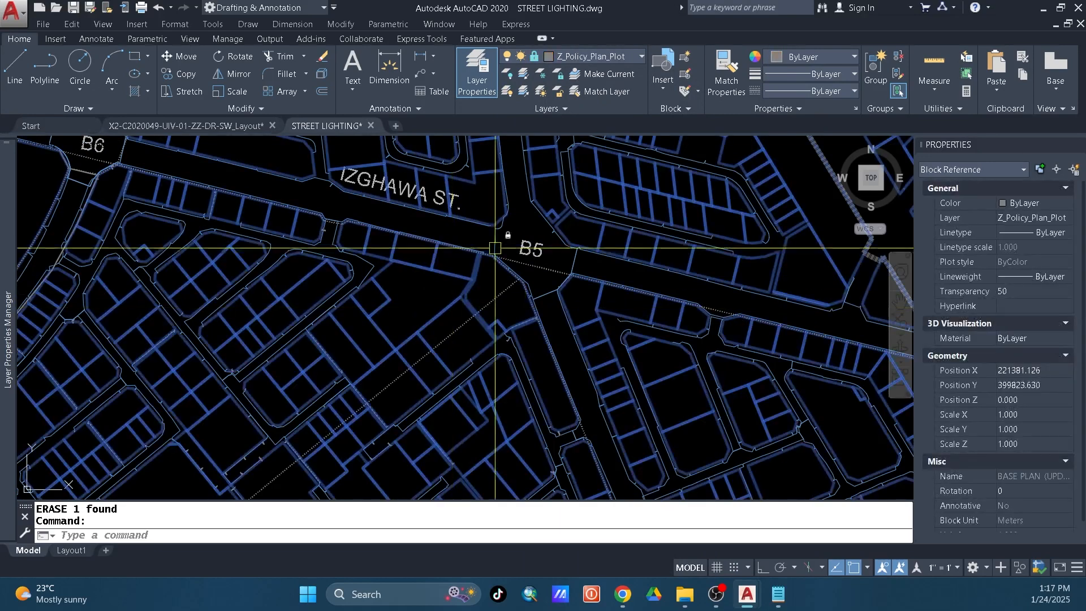
click(580, 53)
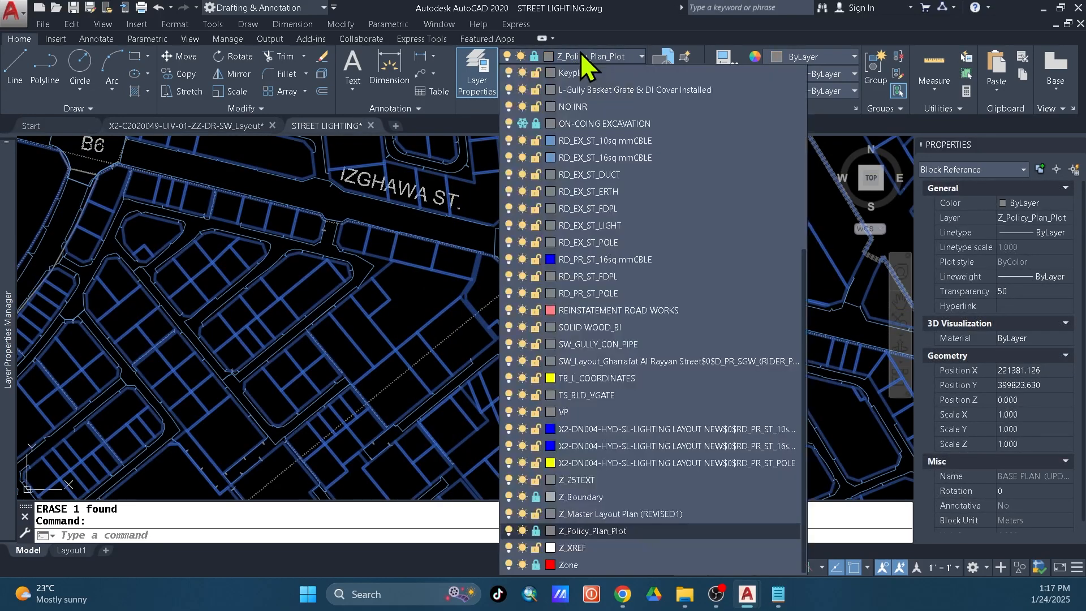
click(534, 532)
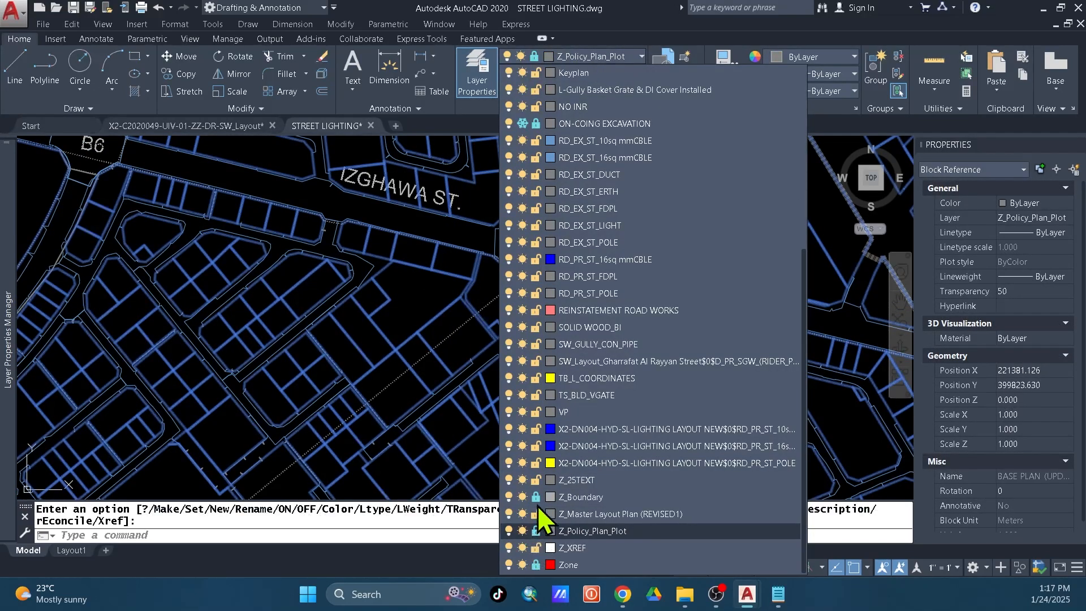
click(399, 308)
Select every layer in the drawing and unlock them all together.
mouse_move(17, 286)
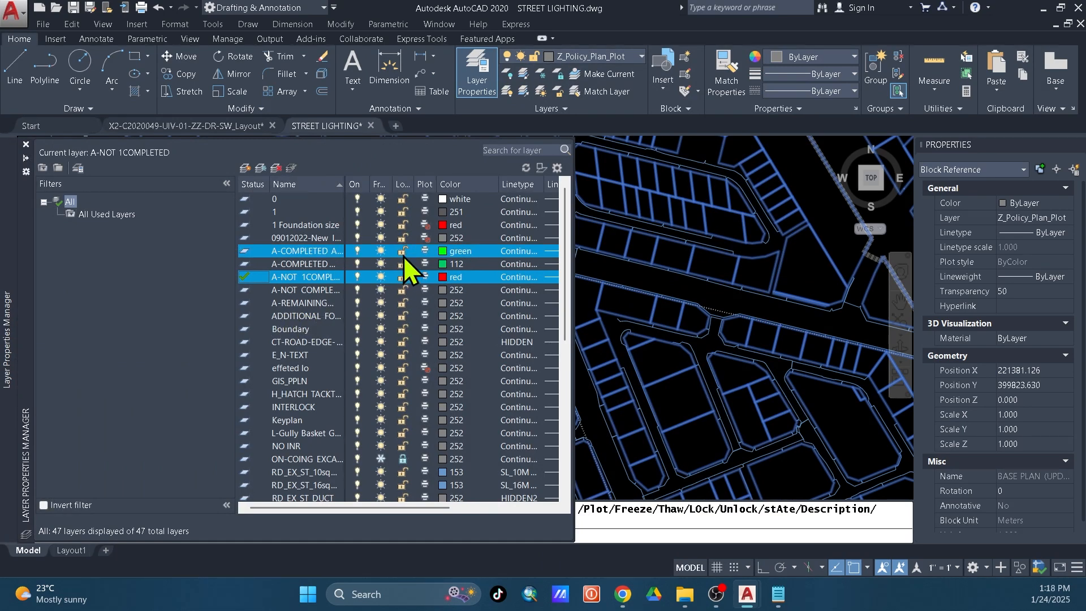
key(ctrl+a)
click(406, 189)
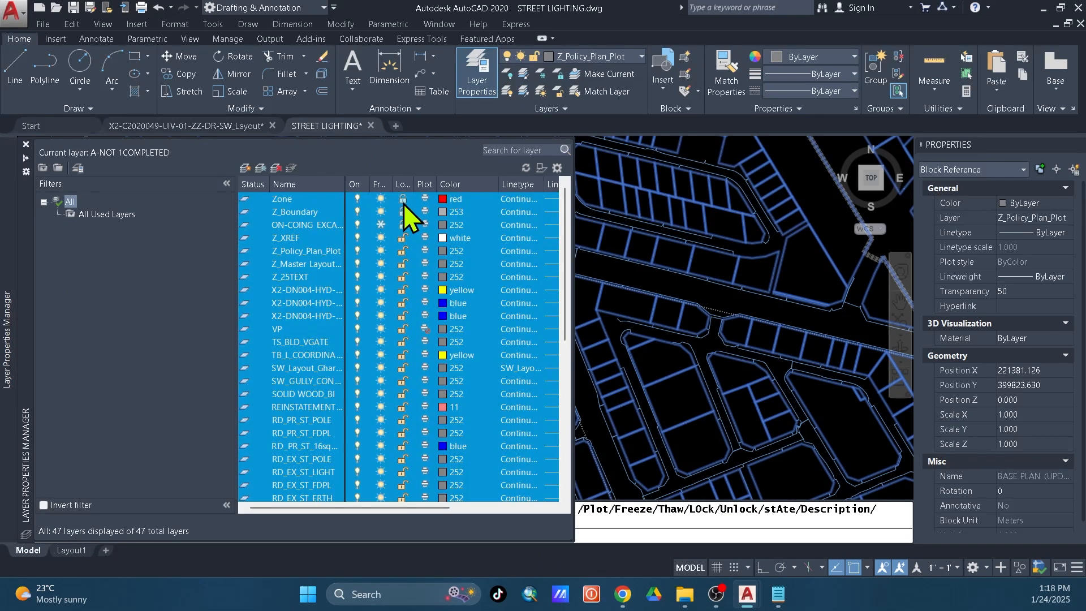
click(402, 213)
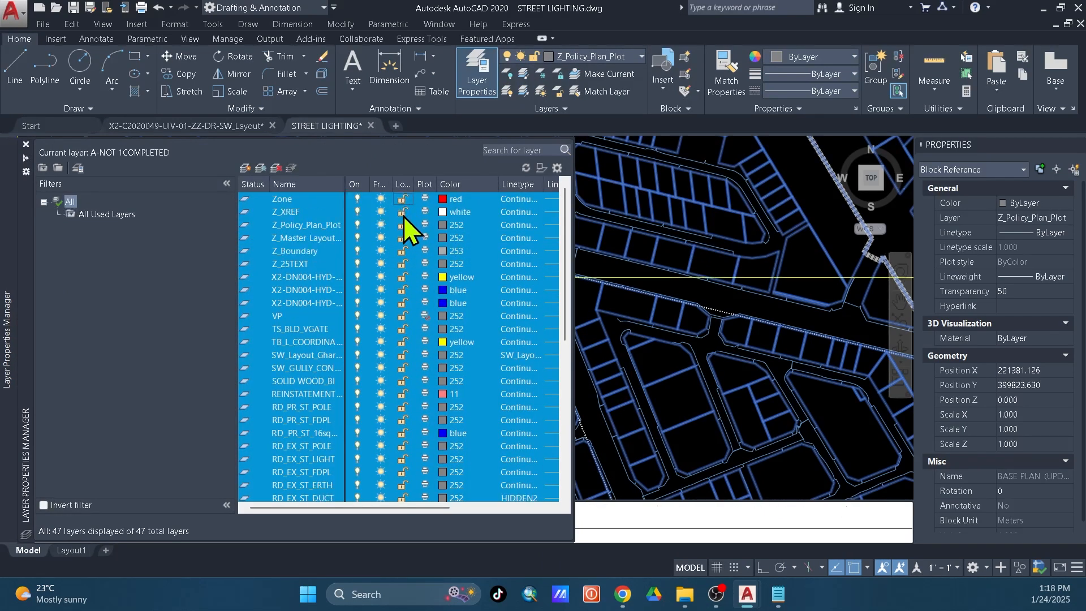
Add the objects along the main road to the selected base plan and erase them together.
click(272, 328)
scroll(684, 370, down, 3)
scroll(582, 354, up, 2)
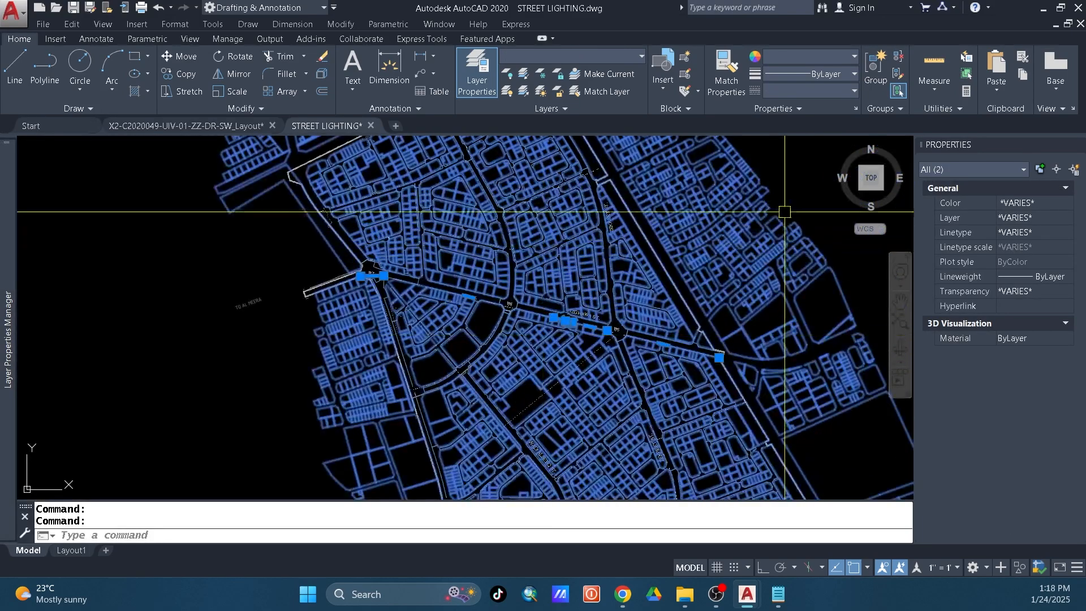
click(783, 213)
click(602, 308)
text(e)
key(Return)
Erase the rest of the site plan with one crossing window, sparing the green COMPLETED block east of it.
scroll(621, 369, down, 3)
click(557, 247)
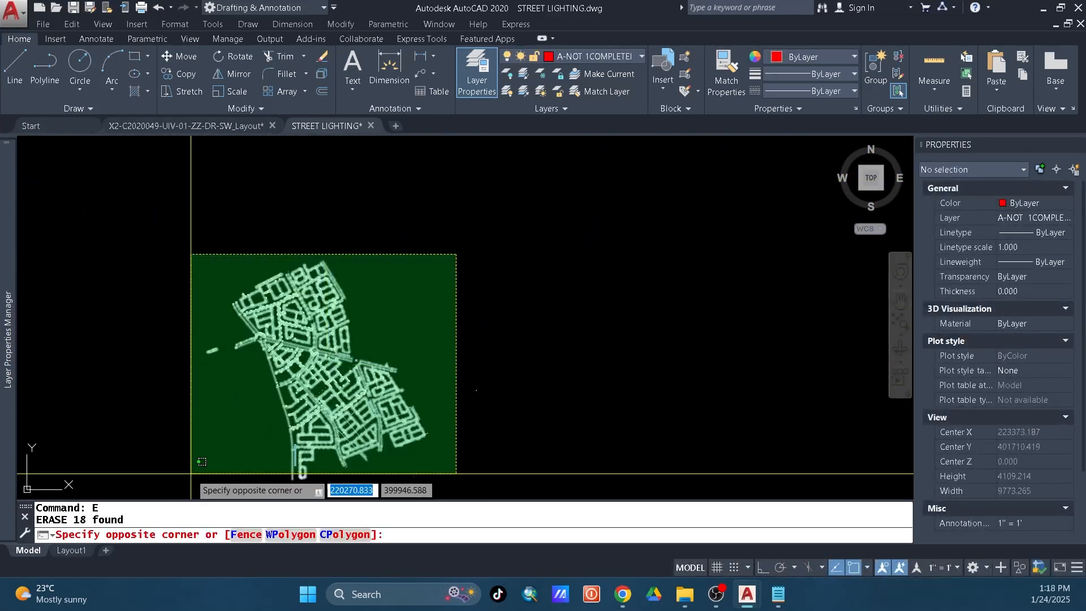
click(191, 475)
text(e)
key(Return)
scroll(484, 424, up, 6)
drag(464, 383, 475, 424)
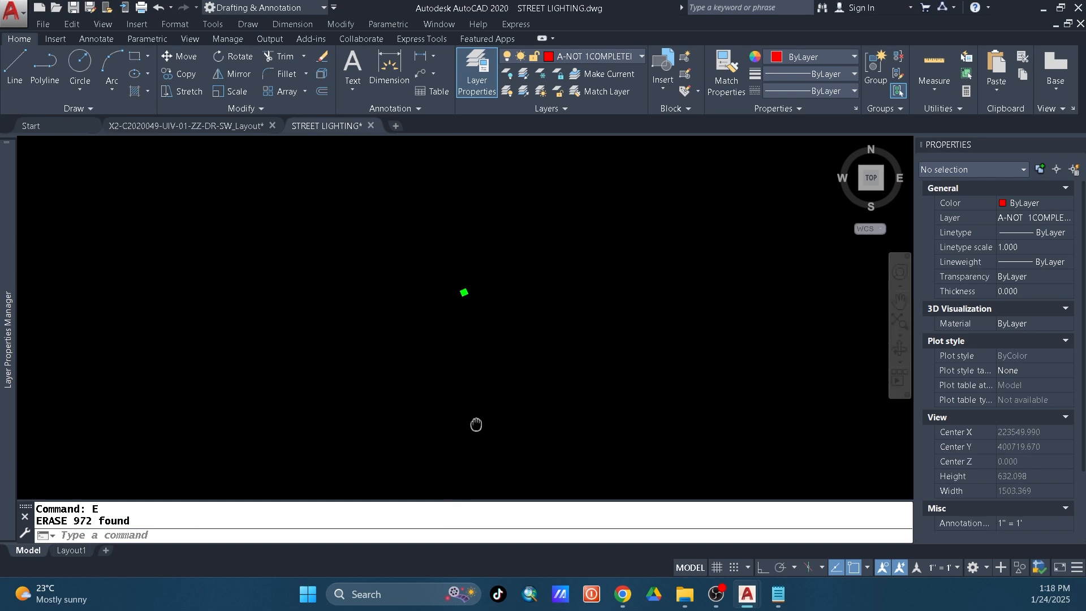
Try to erase any leftover objects in the empty area west of the green COMPLETED block.
scroll(471, 308, up, 5)
middle_click(553, 404)
drag(553, 404, 276, 342)
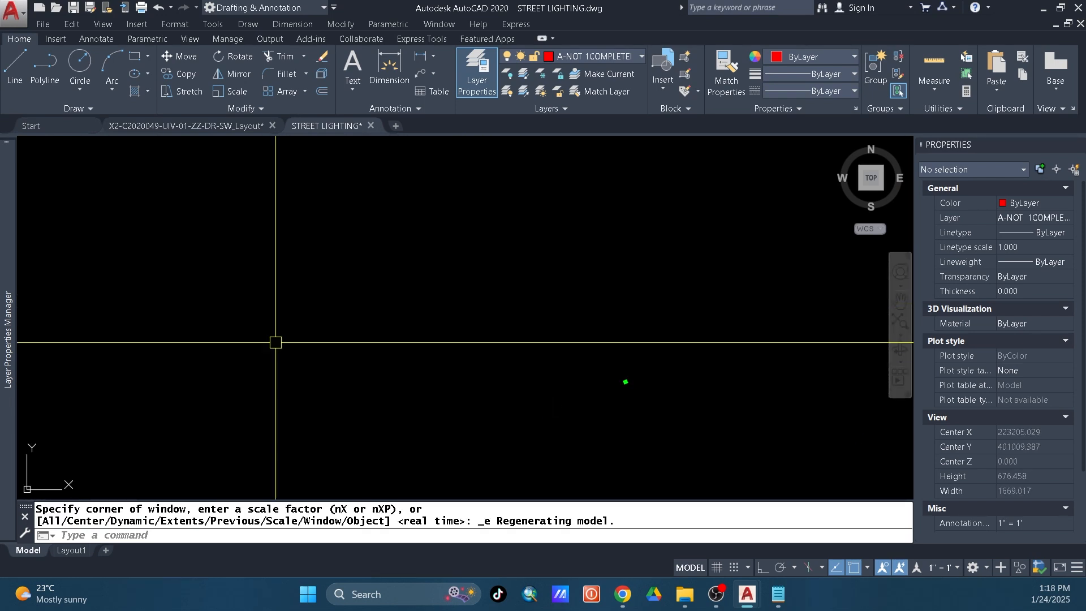
drag(553, 415, 775, 352)
click(578, 294)
click(255, 489)
text(e)
key(Return)
drag(639, 428, 283, 407)
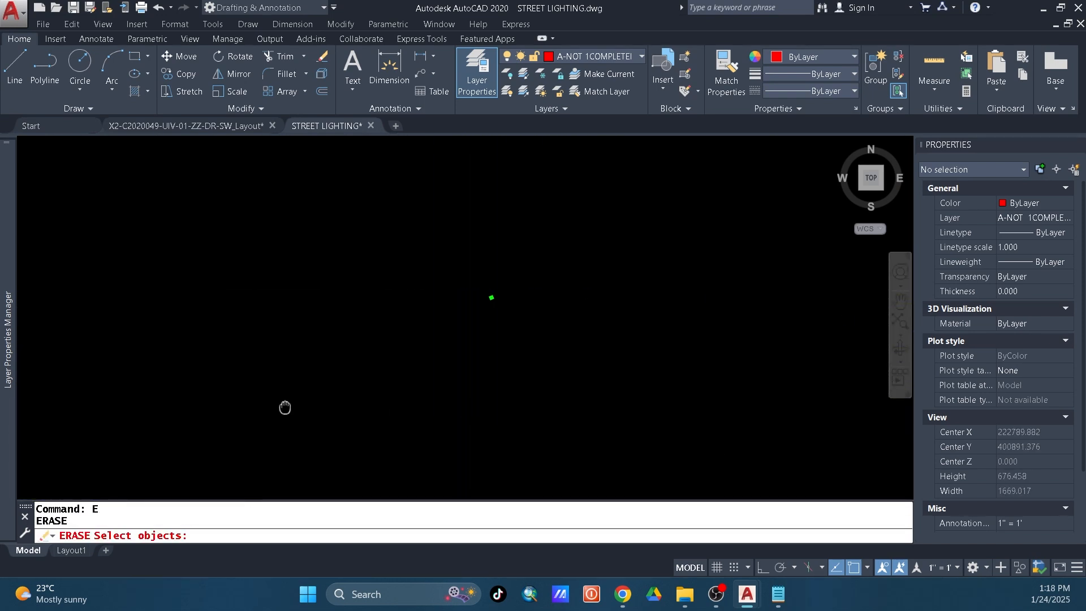
key(Escape)
Select the remaining green COMPLETED block and examine its properties up close.
scroll(477, 303, up, 10)
drag(534, 310, 574, 327)
key(Escape)
click(574, 333)
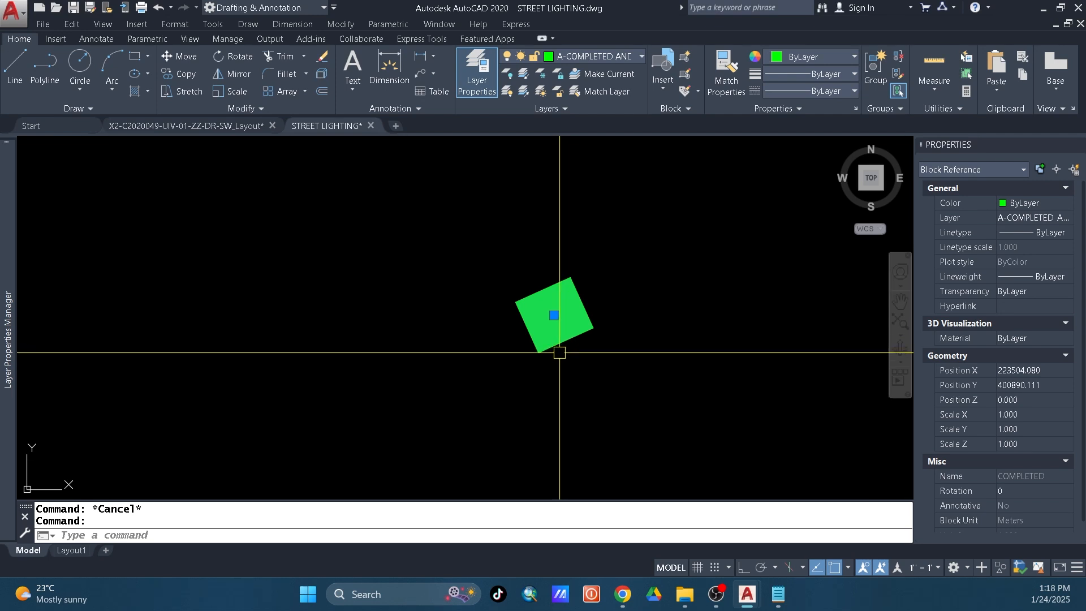
drag(562, 387, 524, 402)
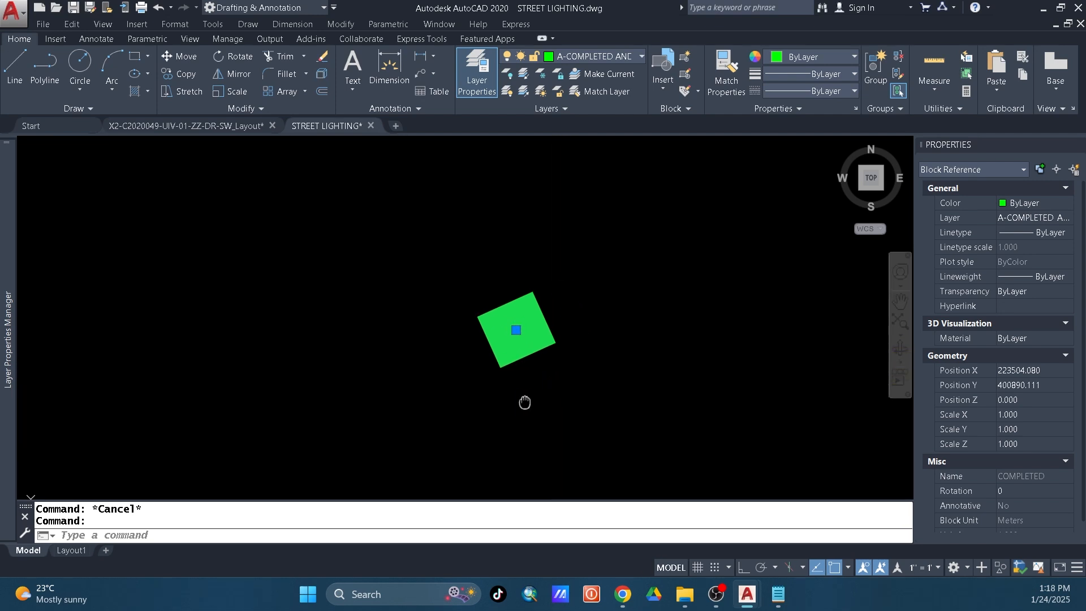
Place the restored AutoCAD window on the right half of the desktop, and open the Desktop's New folder in File Explorer.
click(1060, 8)
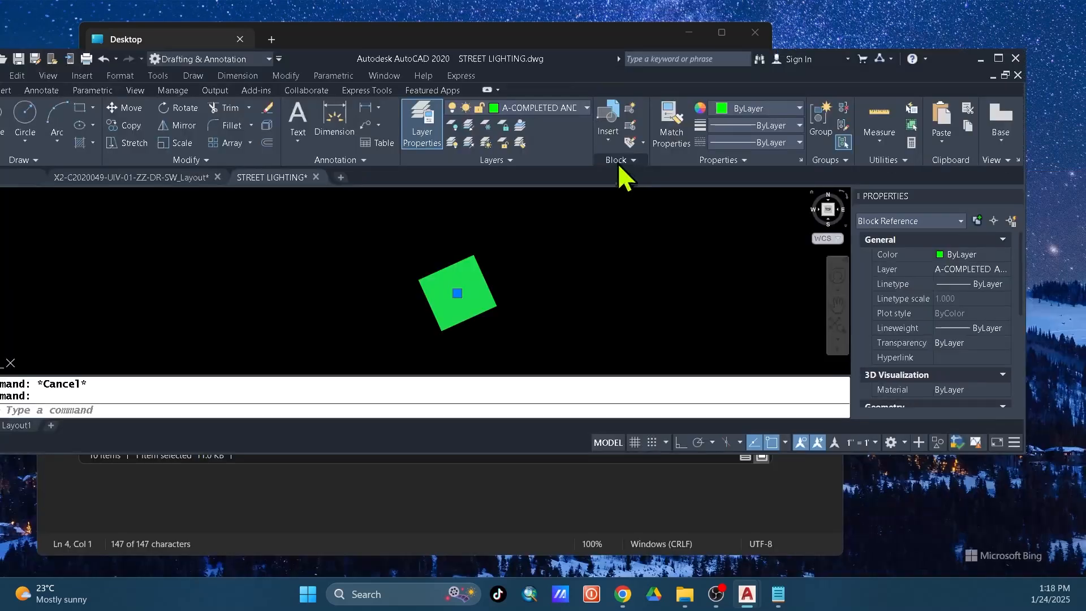
drag(599, 56, 660, 23)
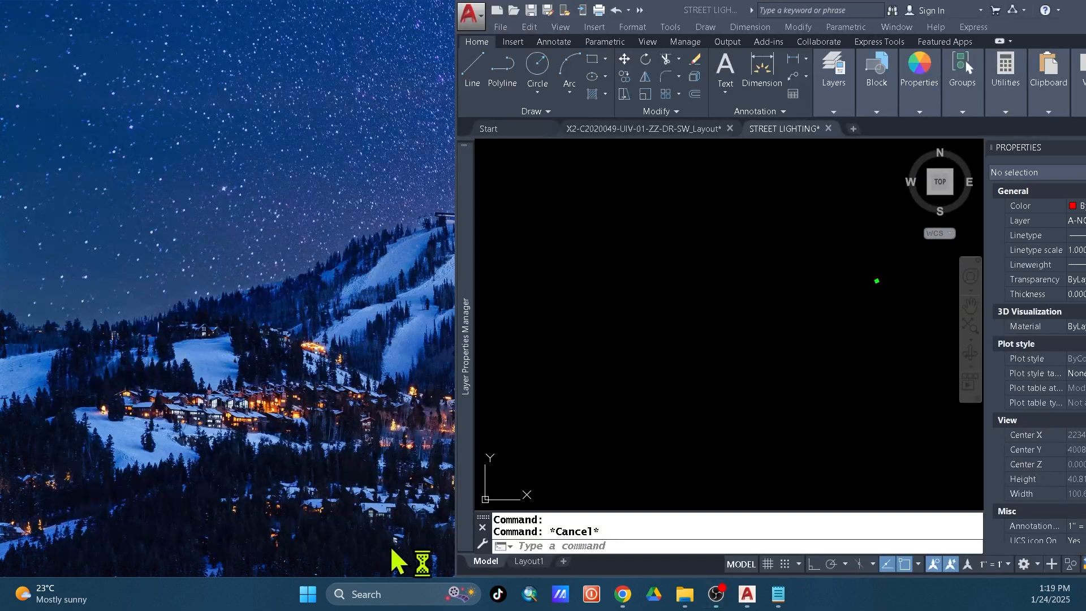
click(683, 594)
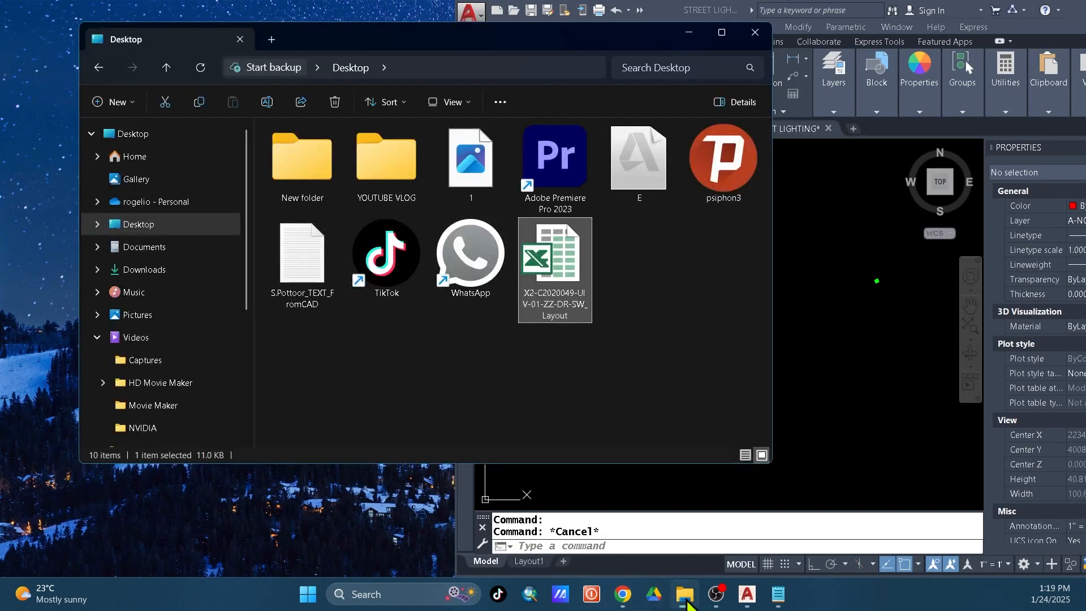
click(202, 229)
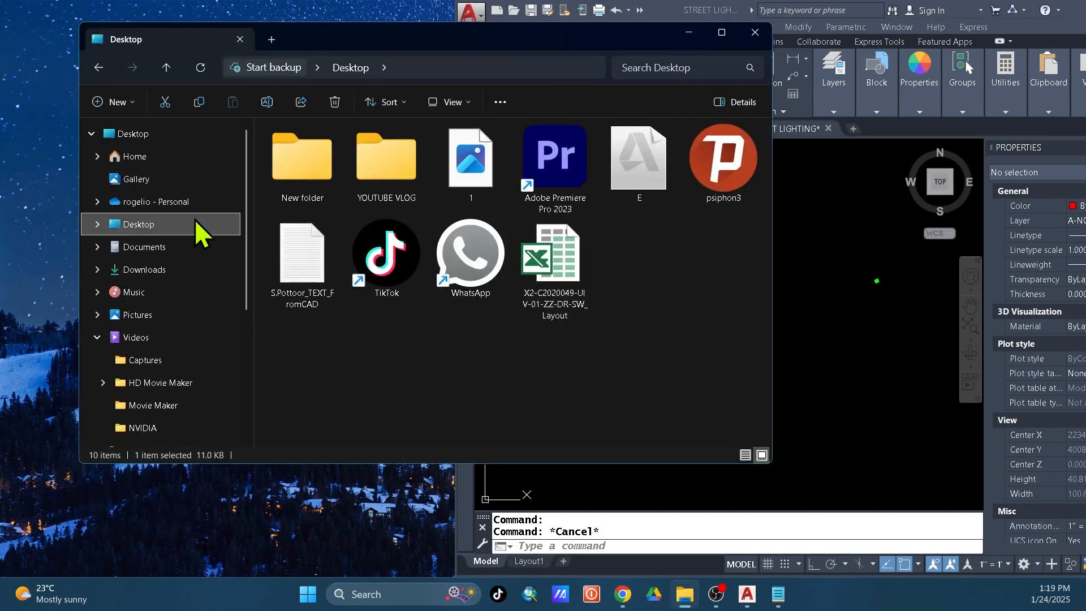
double_click(302, 161)
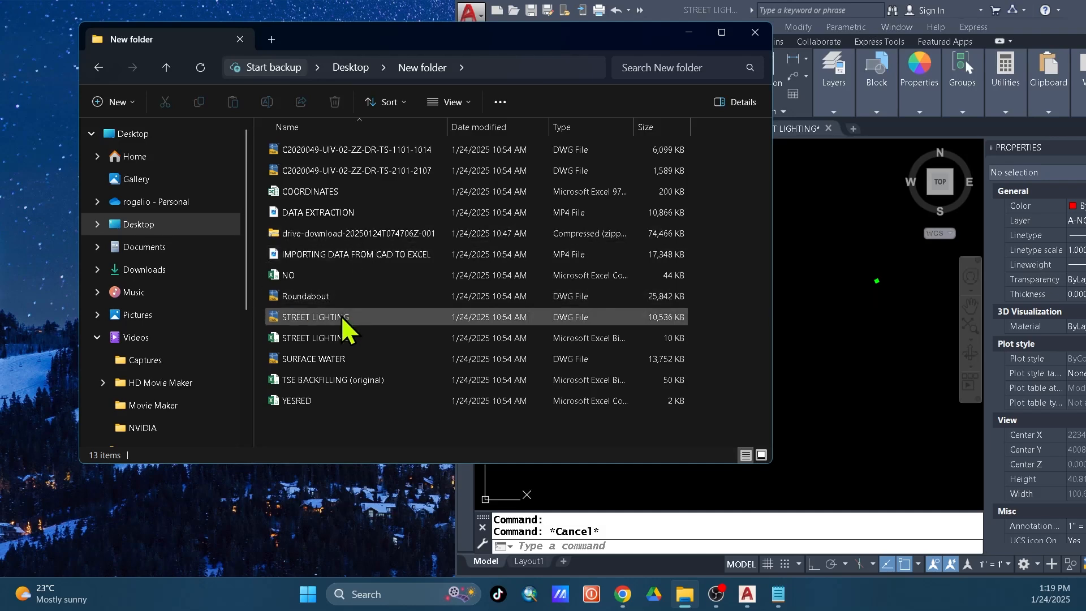
Open the STREET LIGHTING Excel workbook, dismiss the activation notice, and close the workbook again.
click(343, 338)
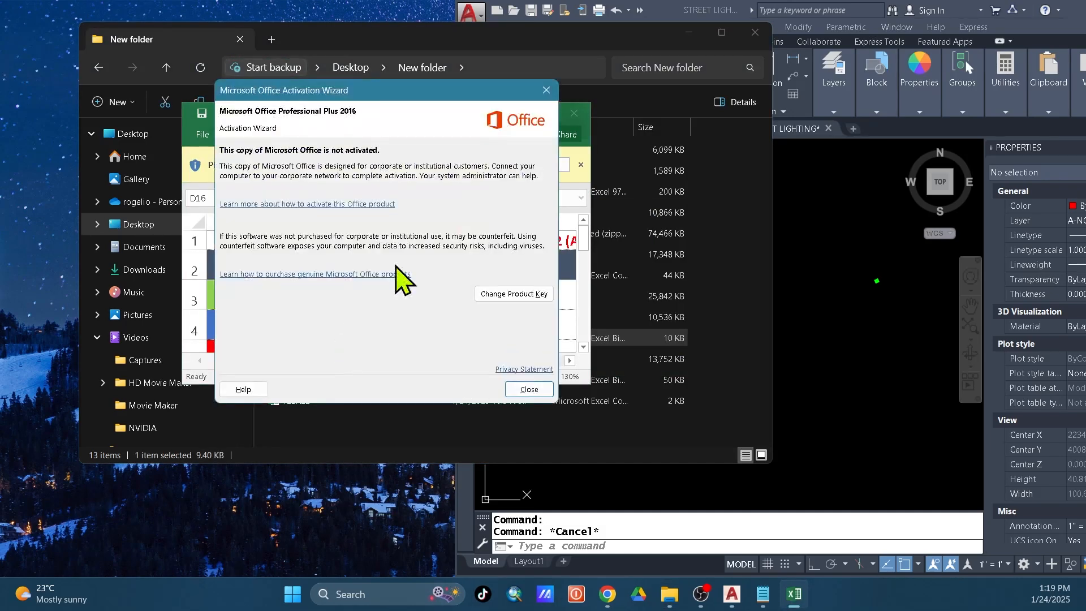
click(547, 91)
click(565, 117)
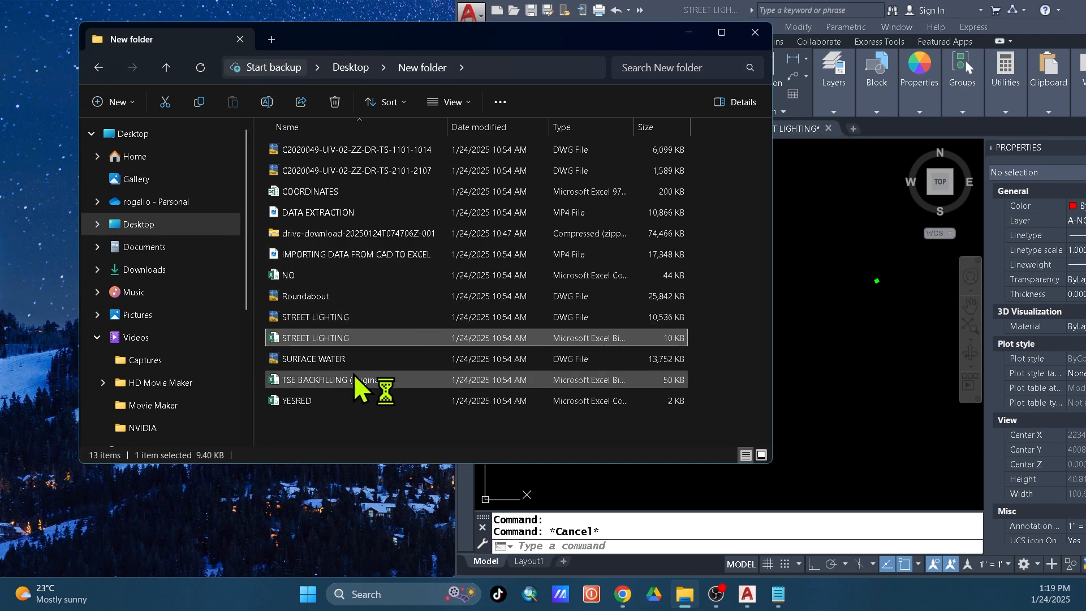
Open the NO Excel file from New folder, dismiss the activation notice, and enlarge the workbook to full screen.
click(315, 280)
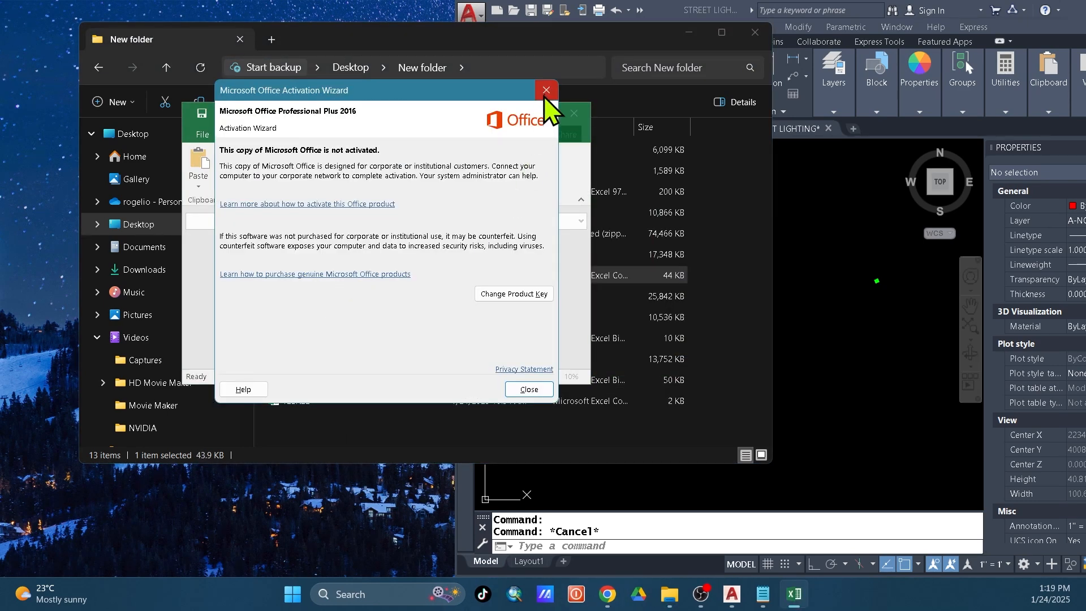
click(546, 91)
click(554, 113)
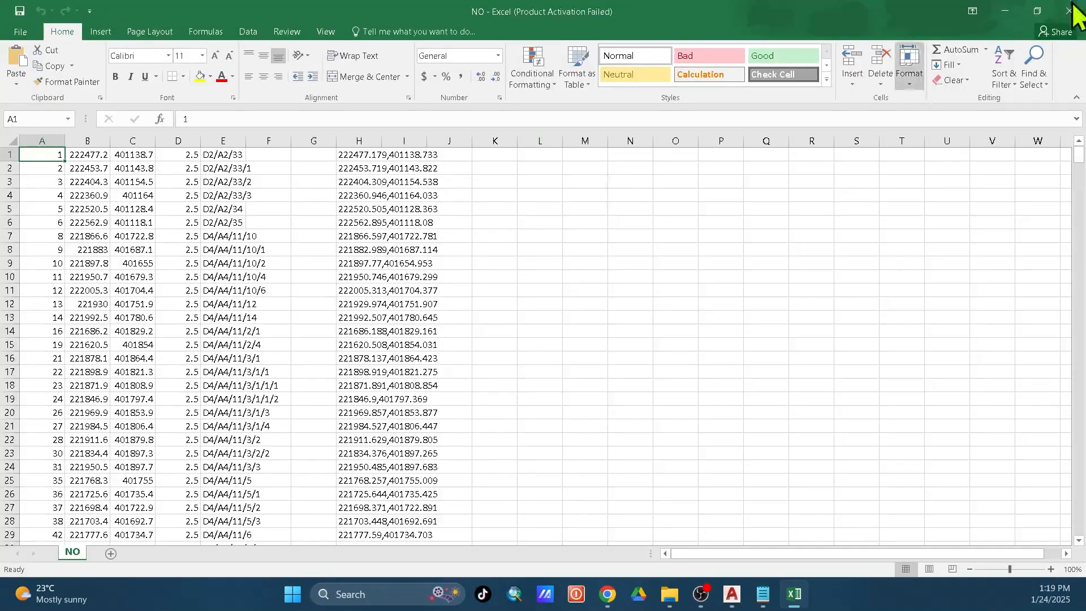
Clear the combined coordinate pairs from column H of the NO sheet and restore Excel to a smaller window.
click(366, 136)
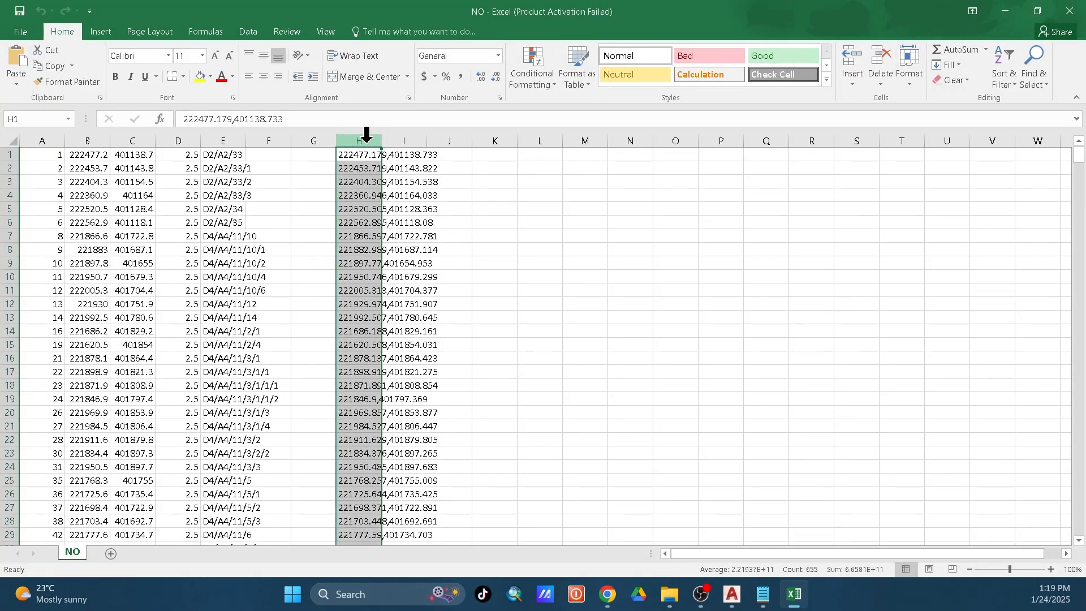
key(Delete)
click(453, 235)
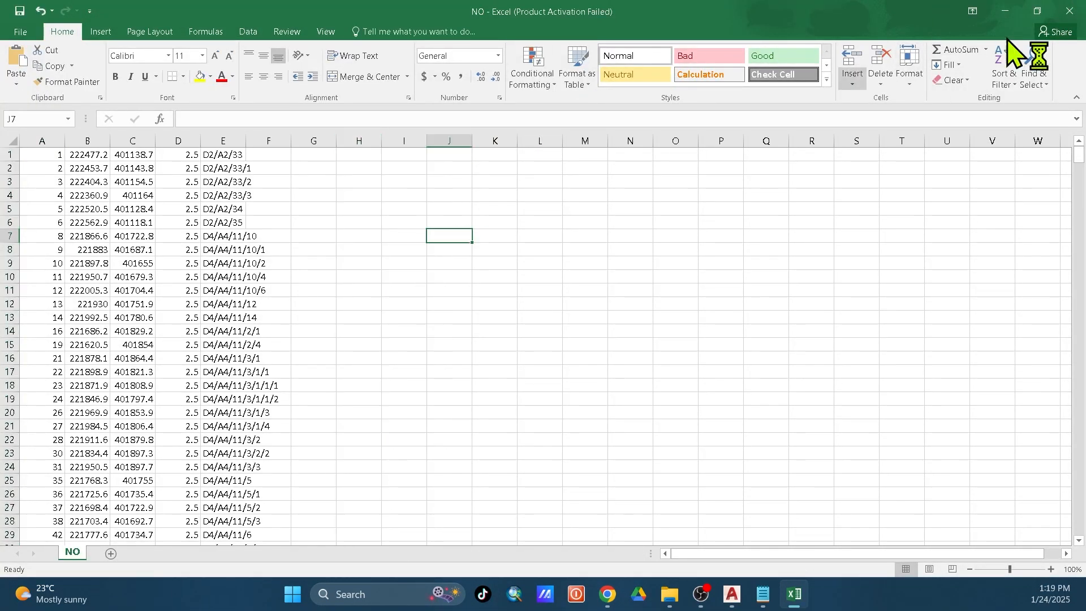
click(1036, 12)
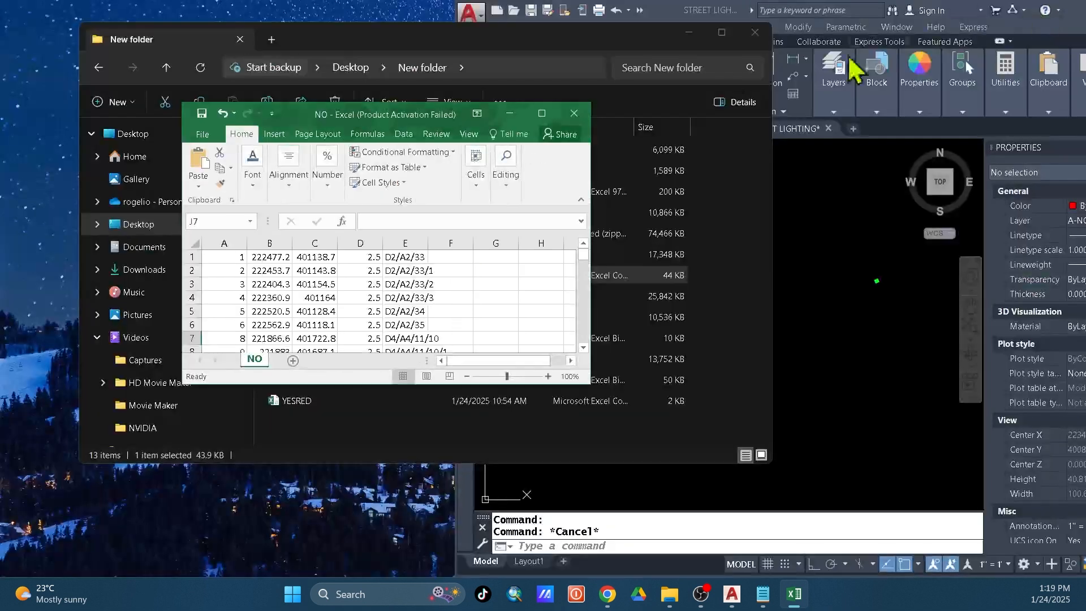
Clear the contents of columns E and D in the NO sheet, leaving the point numbers and coordinates.
click(416, 242)
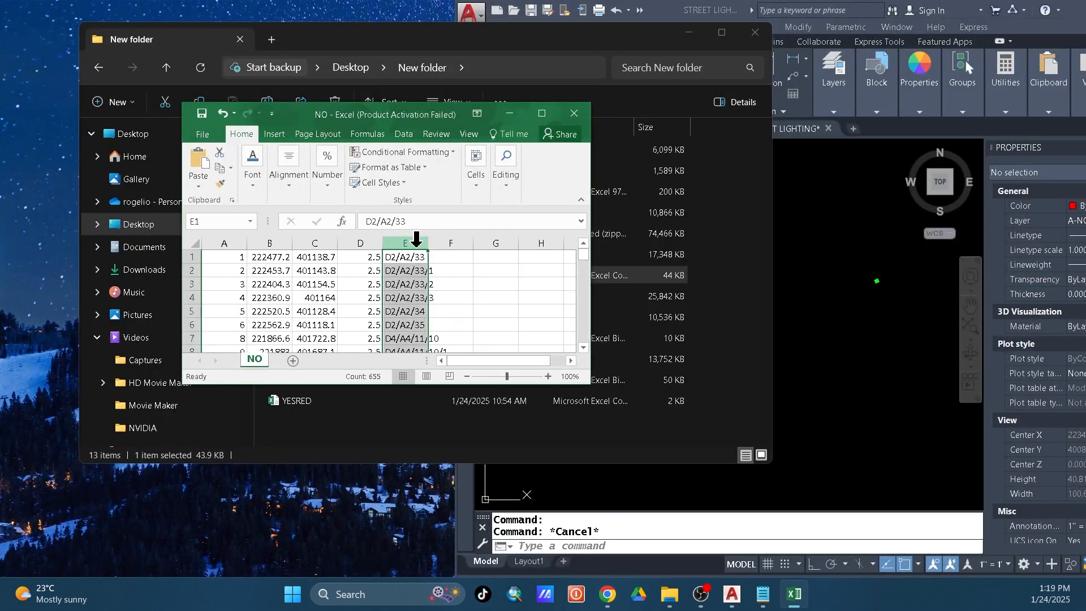
key(Delete)
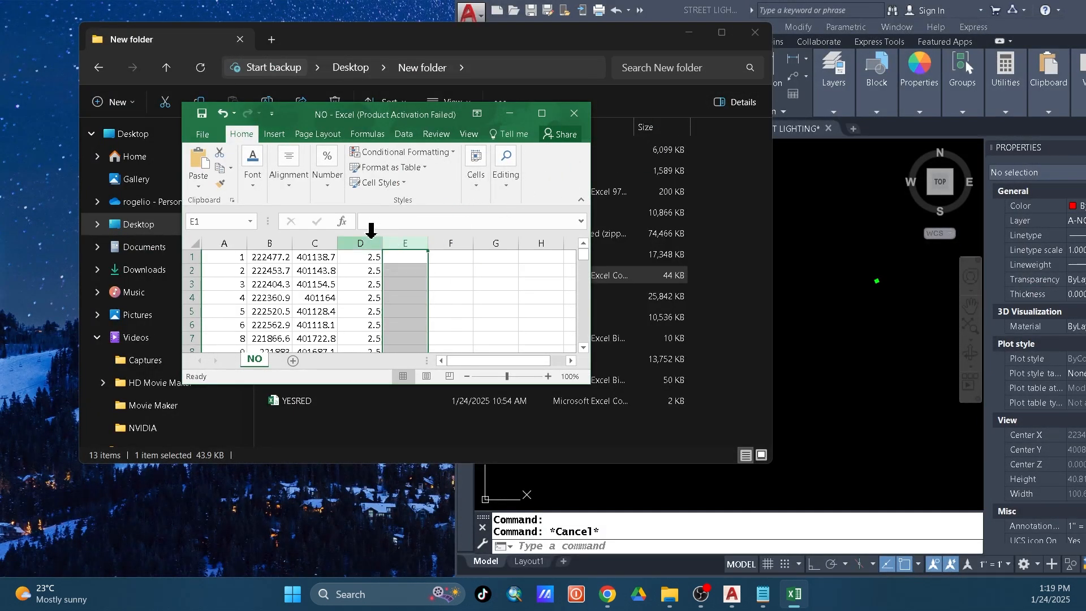
click(371, 241)
key(Delete)
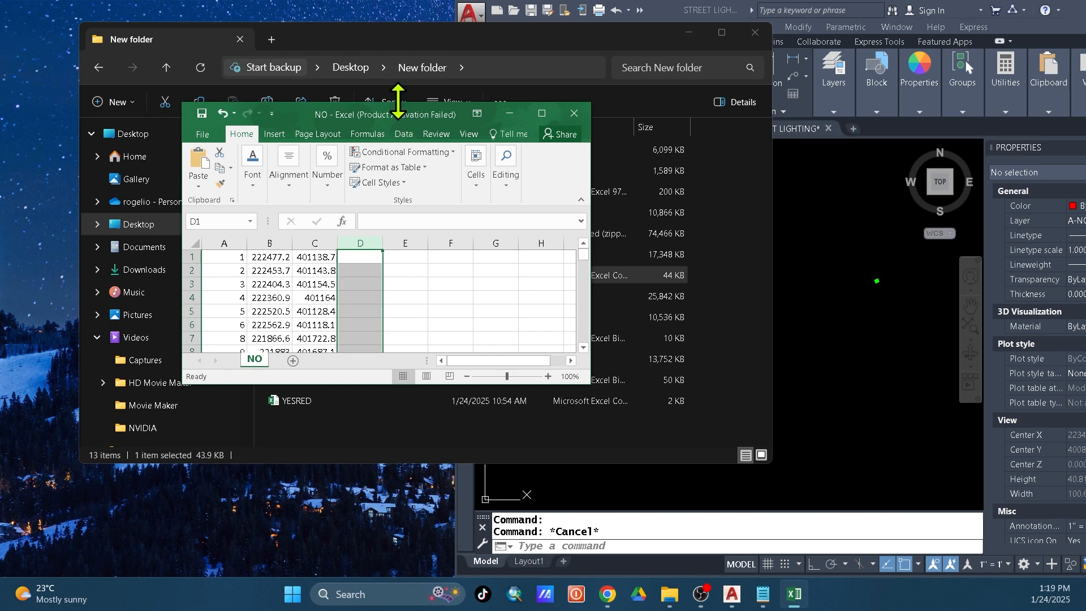
Move the NO workbook window beside the desktop's edge, stretch it to full height, and narrow it to its first columns.
drag(398, 101, 140, 17)
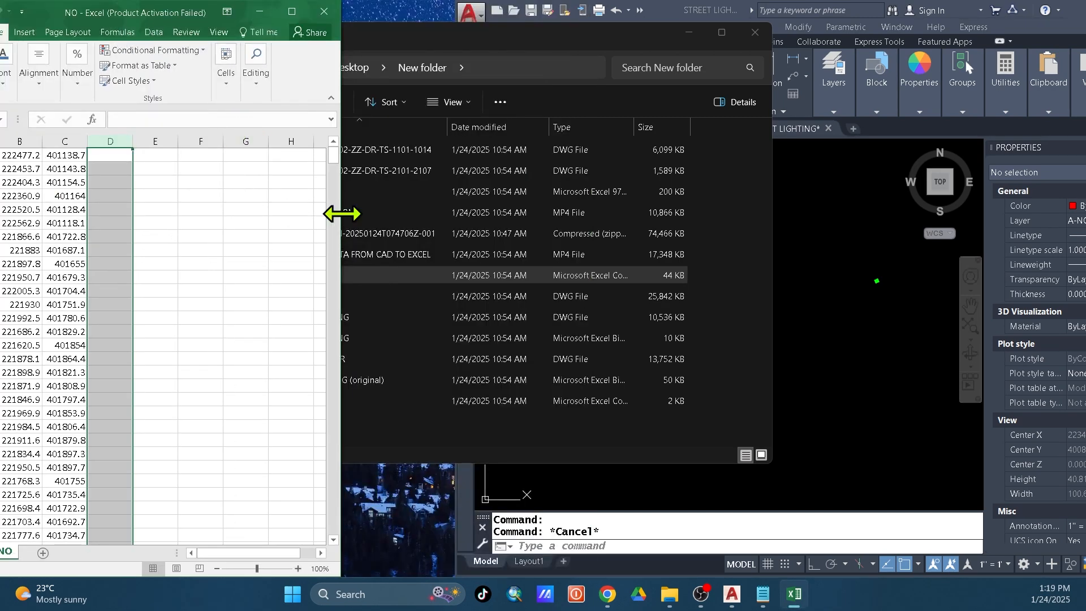
drag(190, 11, 219, 11)
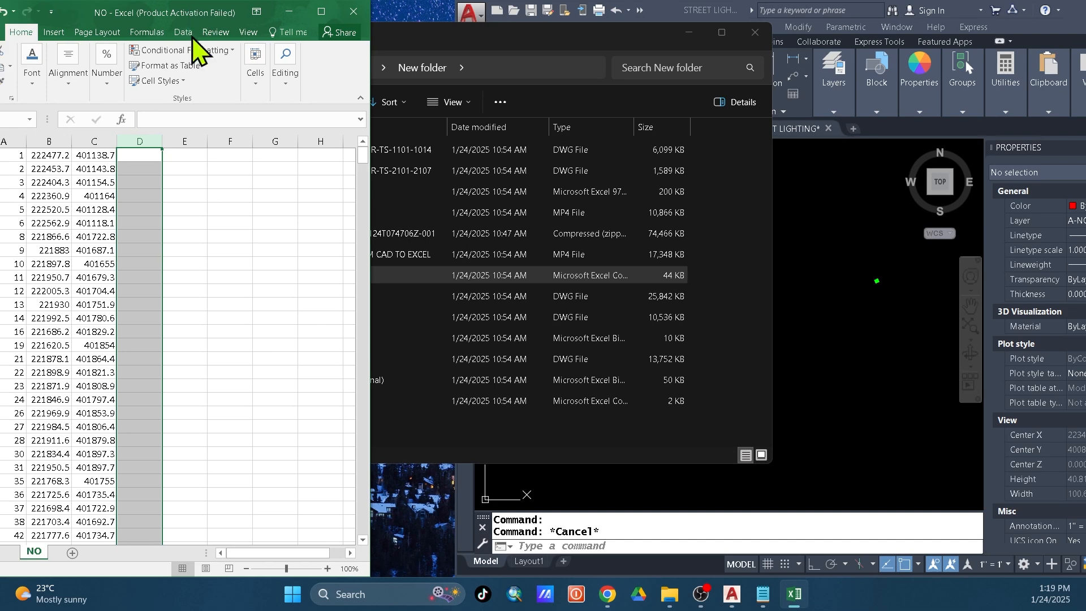
click(232, 250)
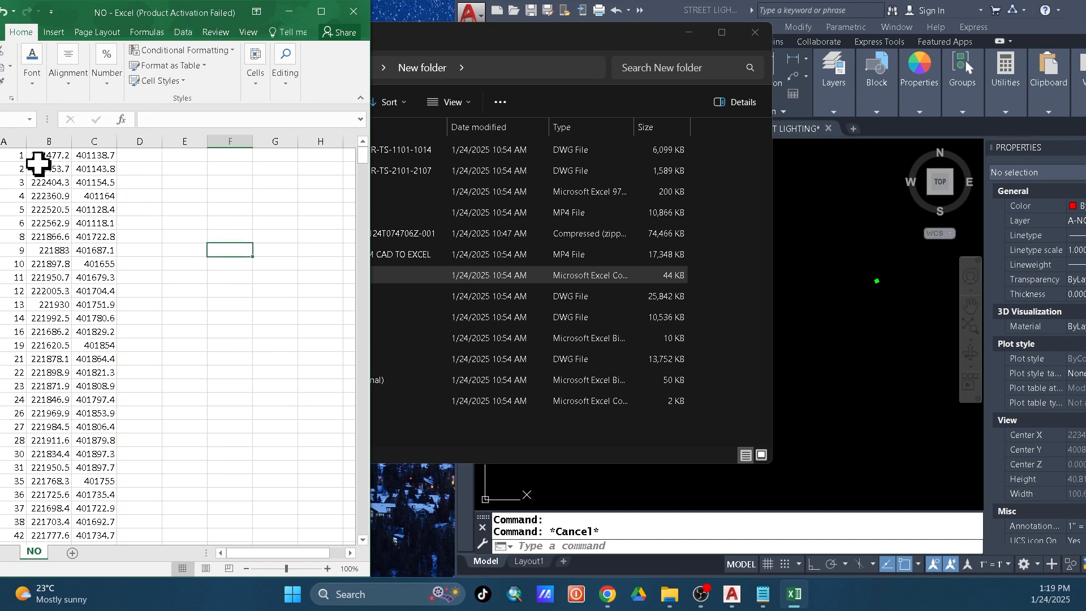
drag(132, 12, 178, 10)
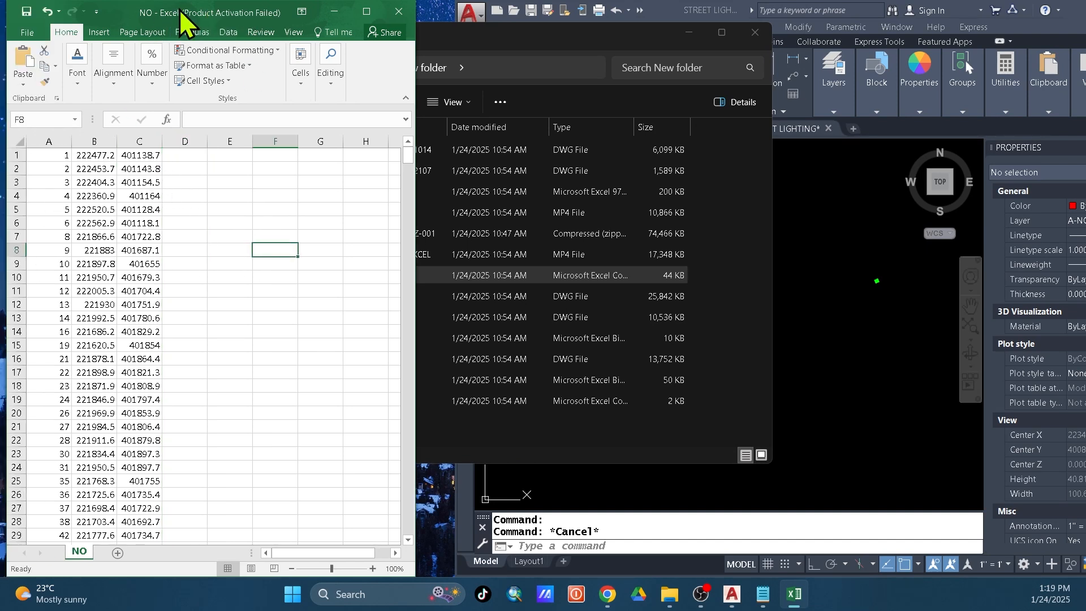
drag(416, 105, 456, 106)
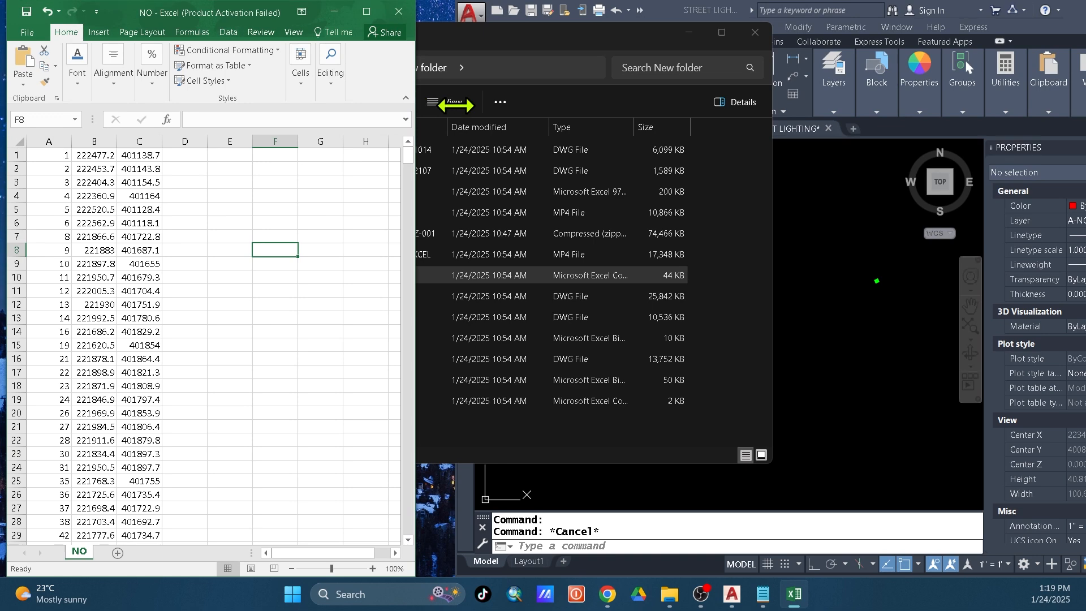
drag(275, 122, 241, 123)
Minimize File Explorer, widen the NO workbook to show column F, and widen the AutoCAD window until it meets Excel.
click(688, 32)
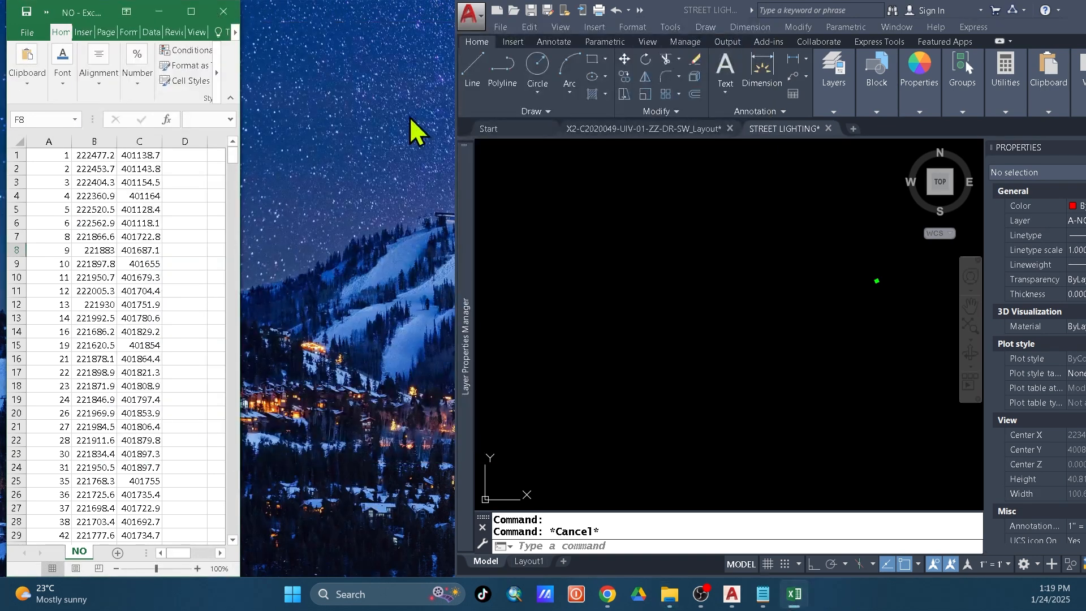
drag(242, 128, 315, 129)
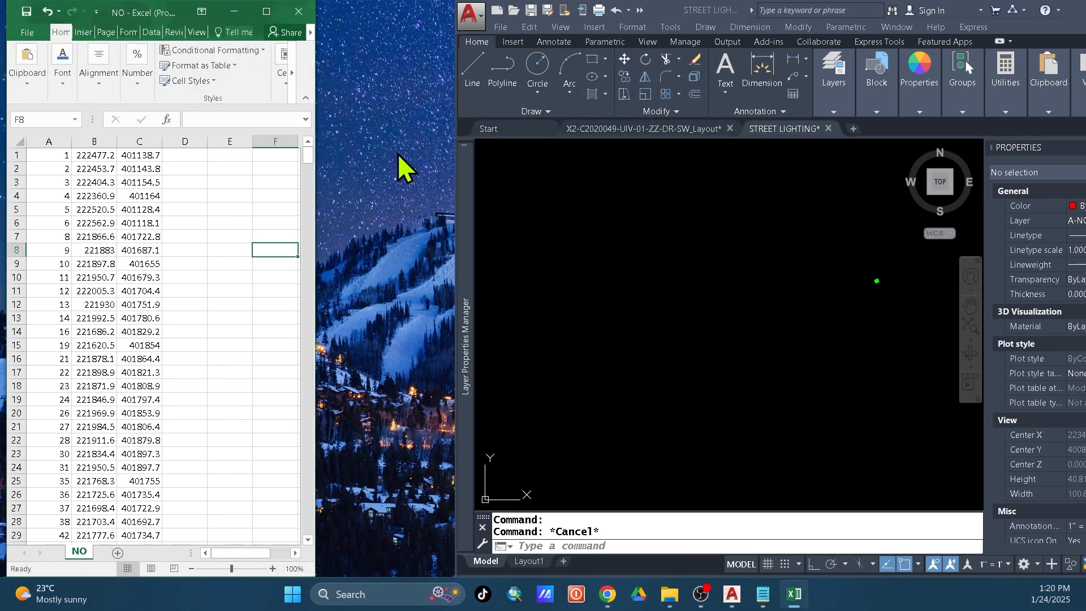
click(467, 169)
drag(455, 158, 306, 164)
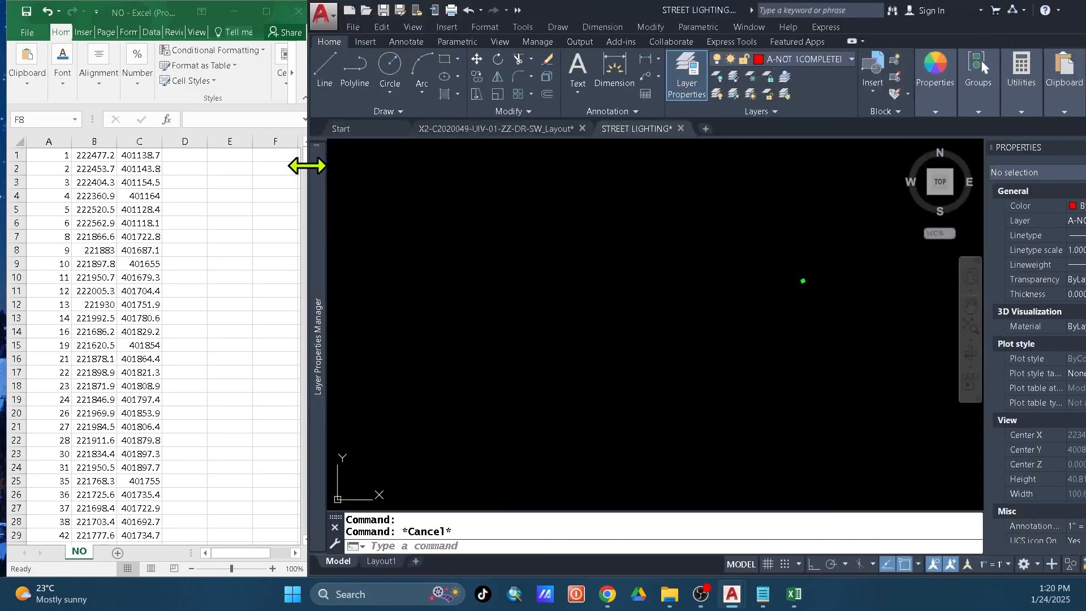
Insert a row above the coordinate list and enter the headers EASTINGS in B1 and NORTINGS in C1.
click(13, 156)
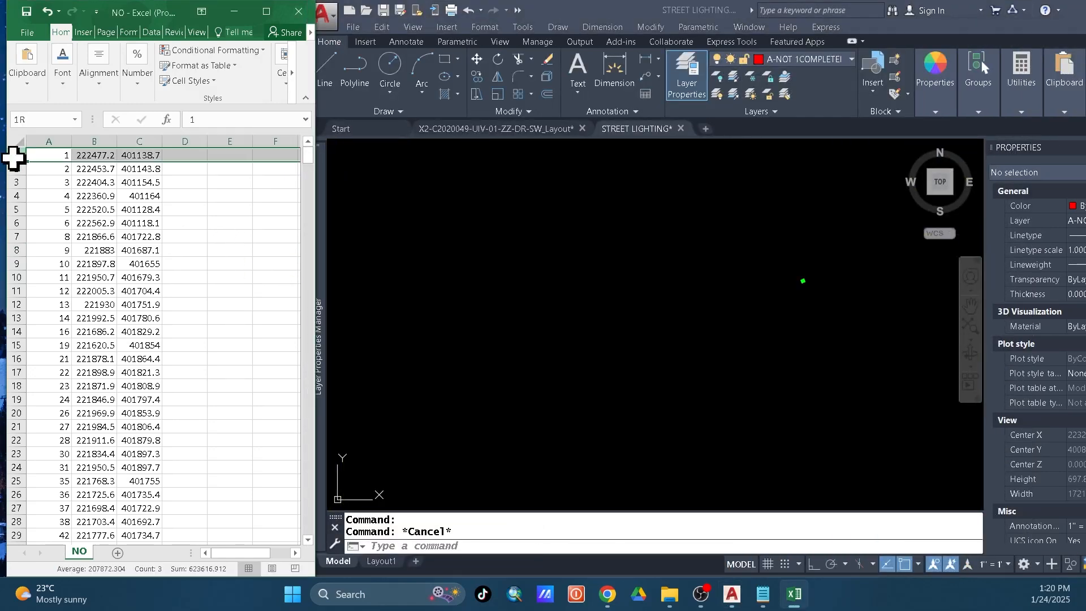
right_click(14, 156)
click(50, 252)
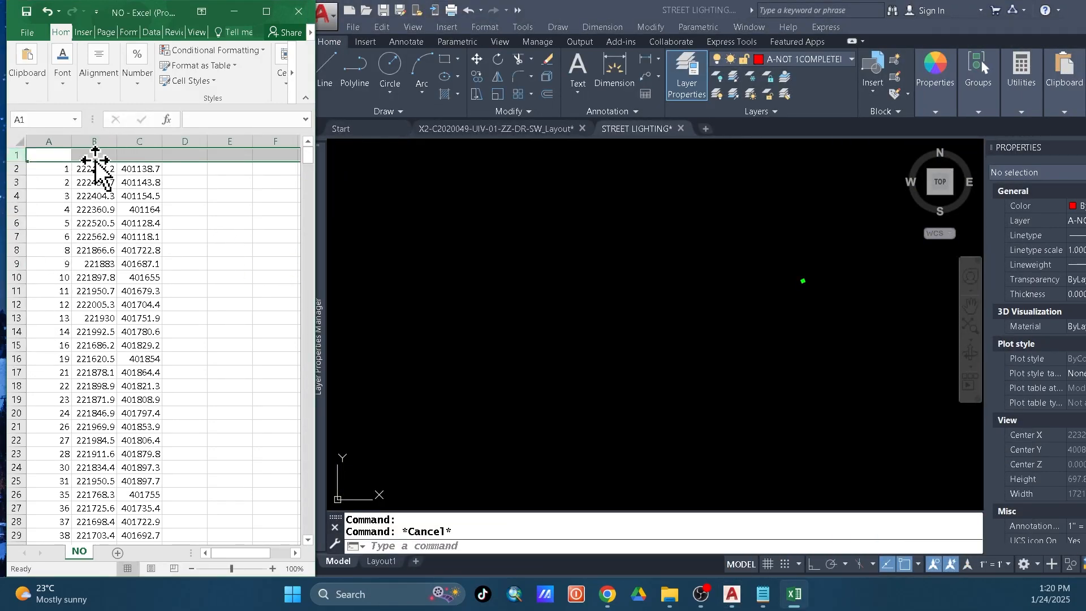
click(94, 154)
text(EASTINGS)
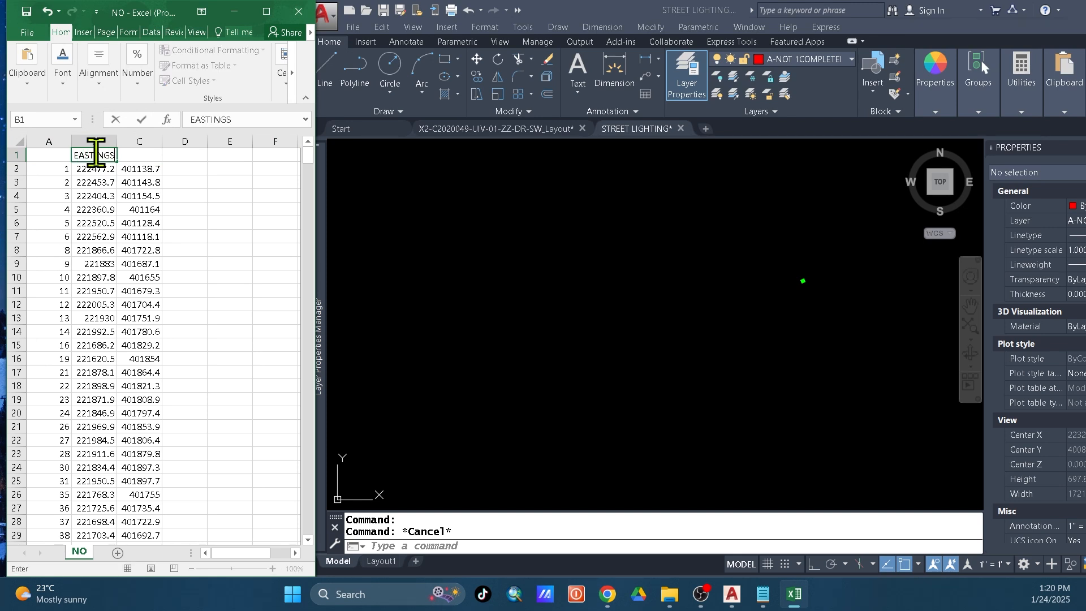
key(Tab)
text(N)
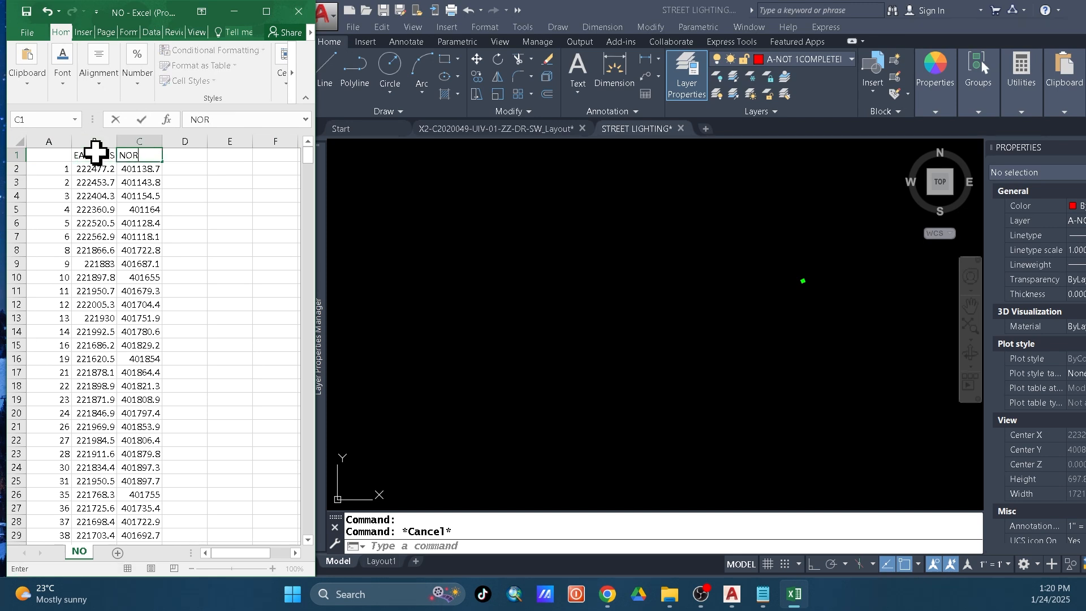
text(ORTINGS)
key(Return)
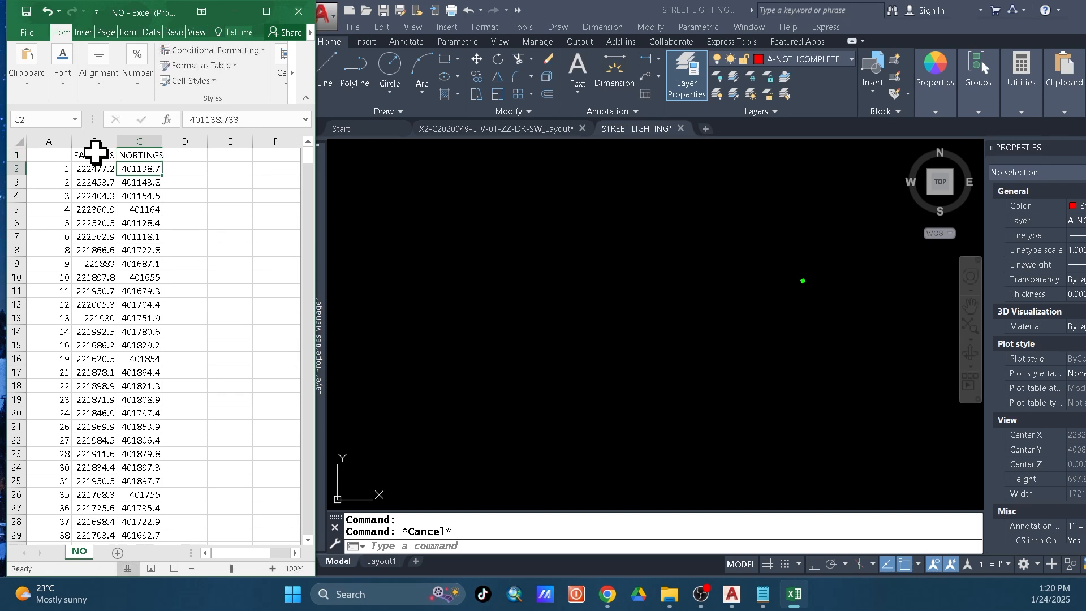
Examine the green block in the STREET LIGHTING drawing alongside the coordinate list, and clear its selection.
click(657, 337)
drag(793, 289, 703, 315)
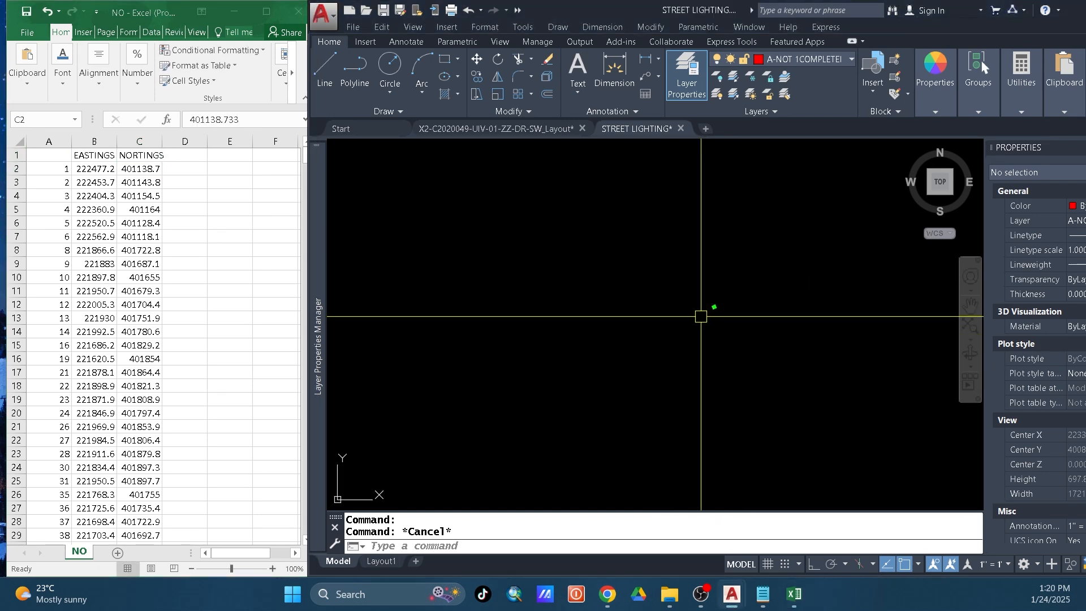
scroll(699, 311, up, 3)
scroll(780, 304, up, 4)
click(773, 314)
click(692, 254)
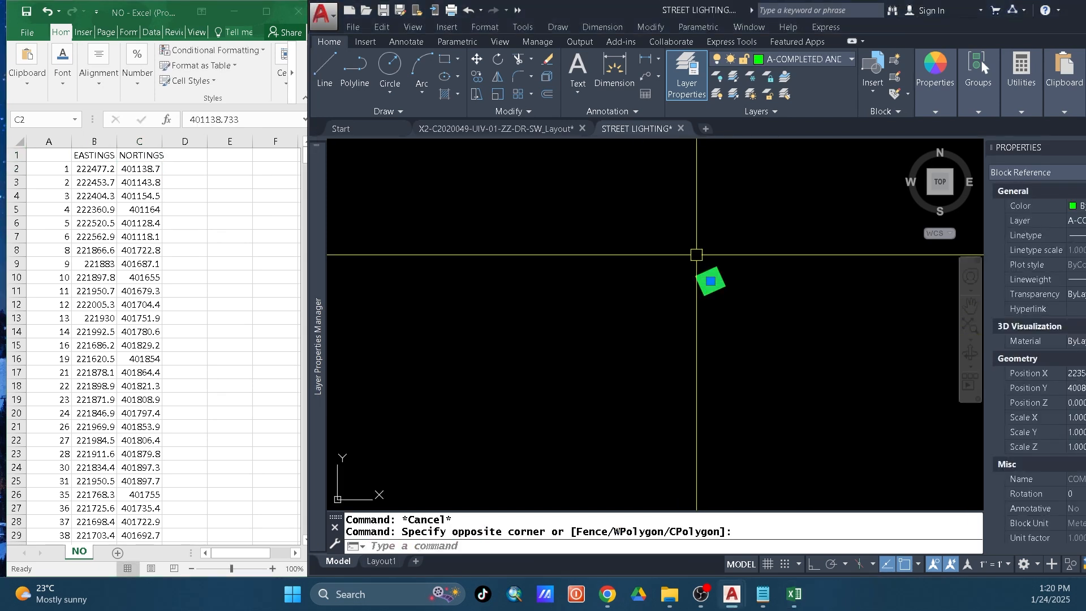
scroll(745, 308, down, 2)
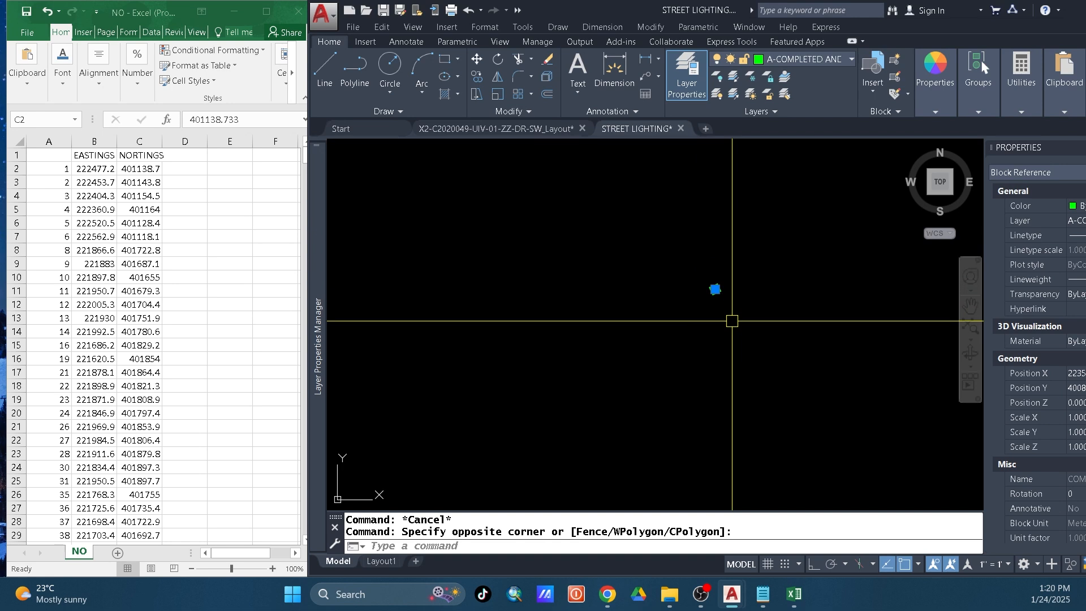
click(144, 172)
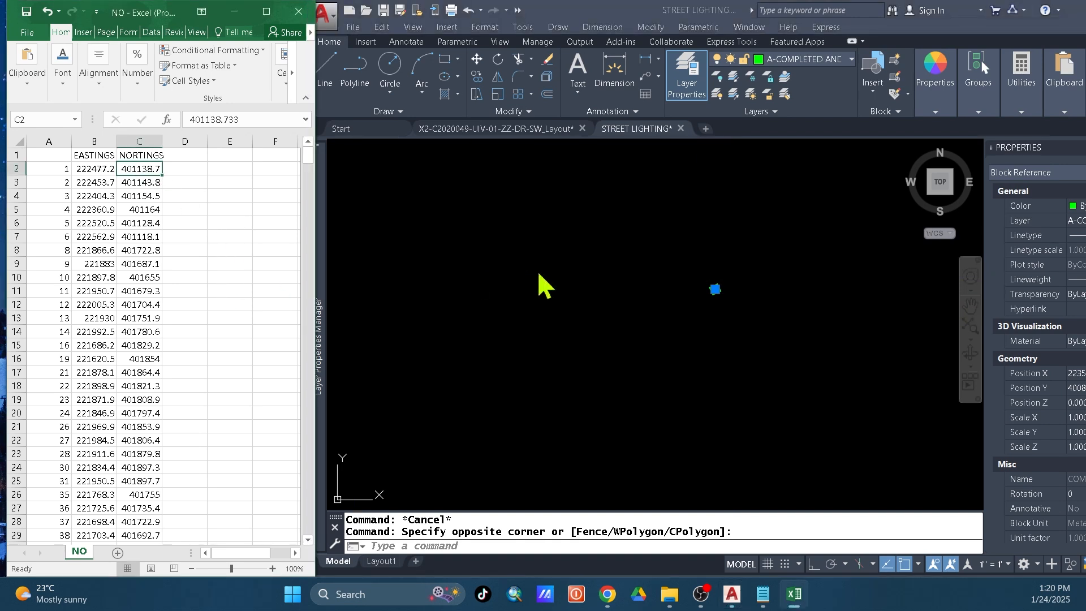
click(509, 307)
key(Escape)
Widen column E of the NO sheet and enlarge the workbook window to show it fully.
click(224, 169)
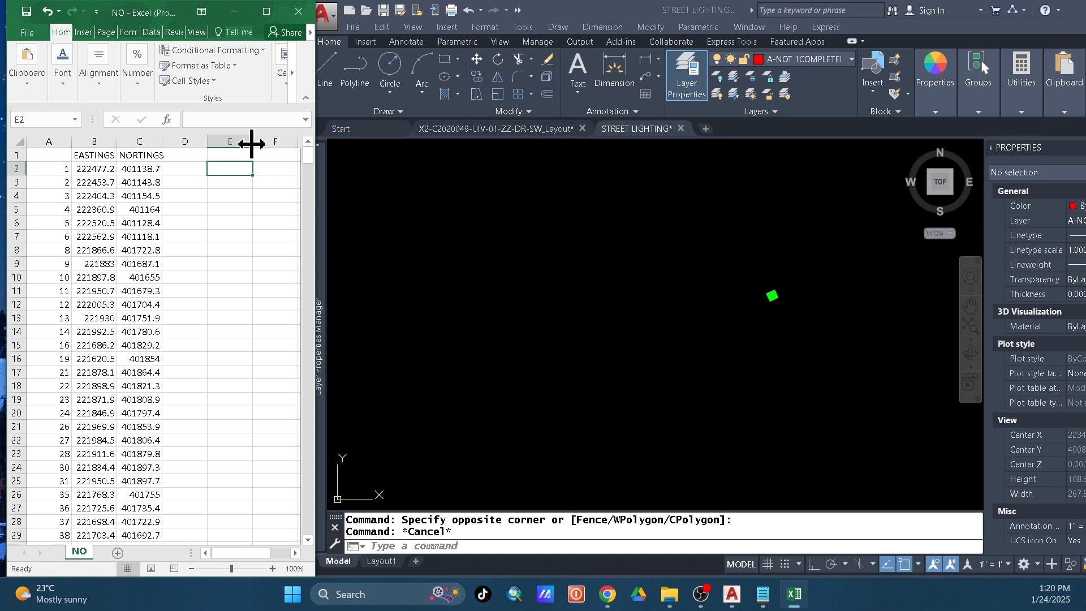
drag(252, 144, 293, 143)
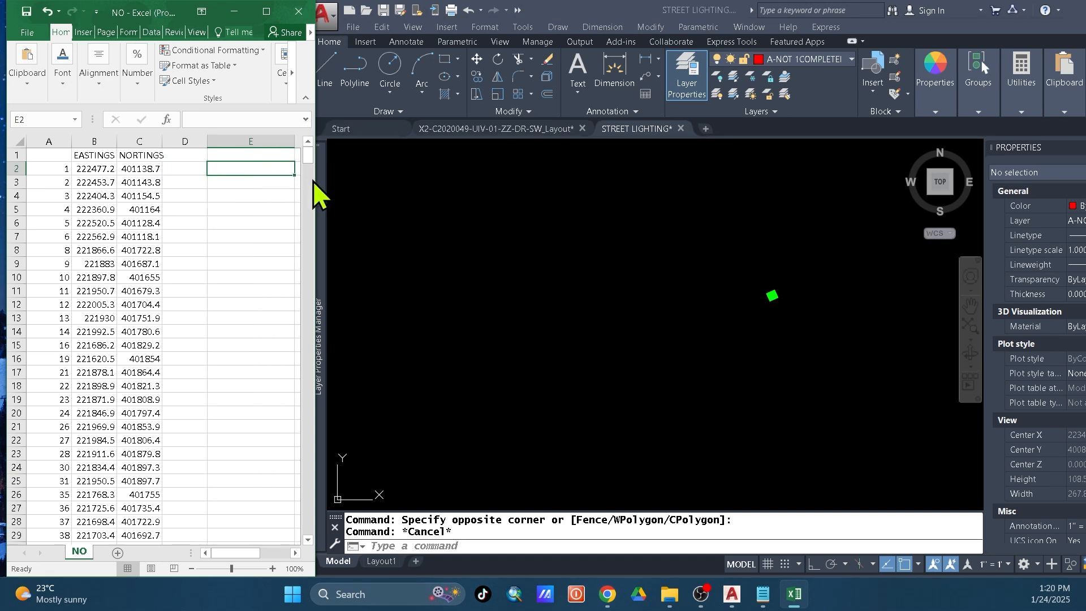
drag(376, 182, 377, 181)
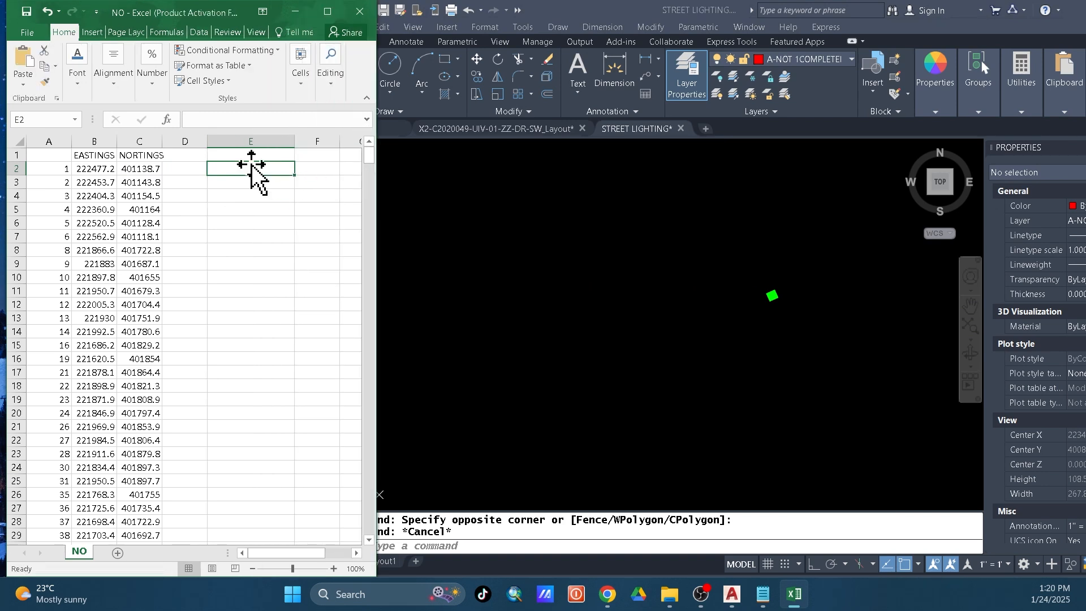
Enter =B2&","&C2 in E2 to join the coordinates with a comma, and fill the formula down to E656.
text(=)
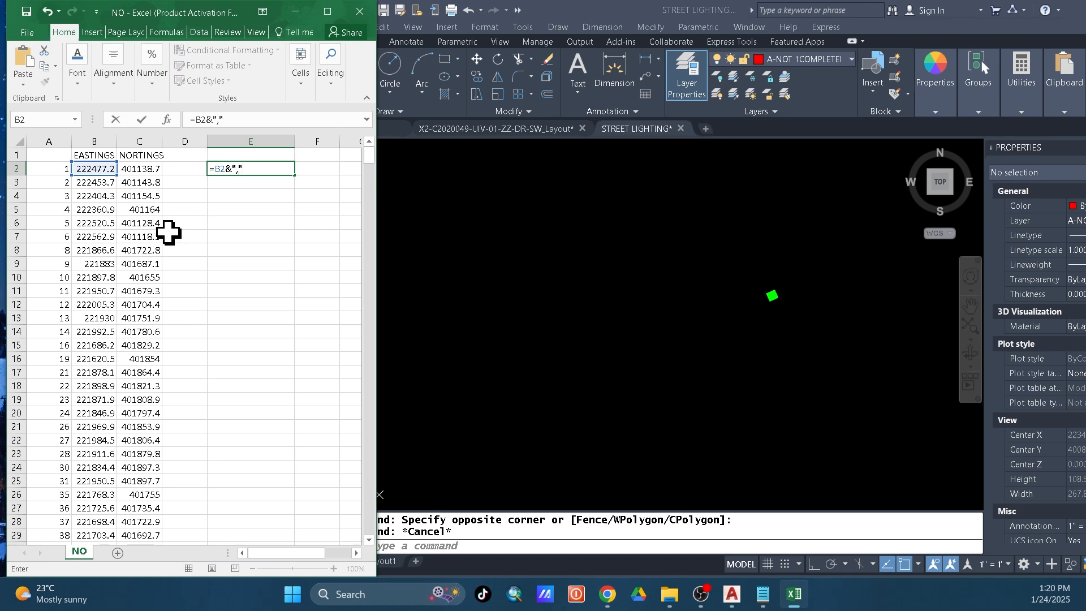
click(151, 169)
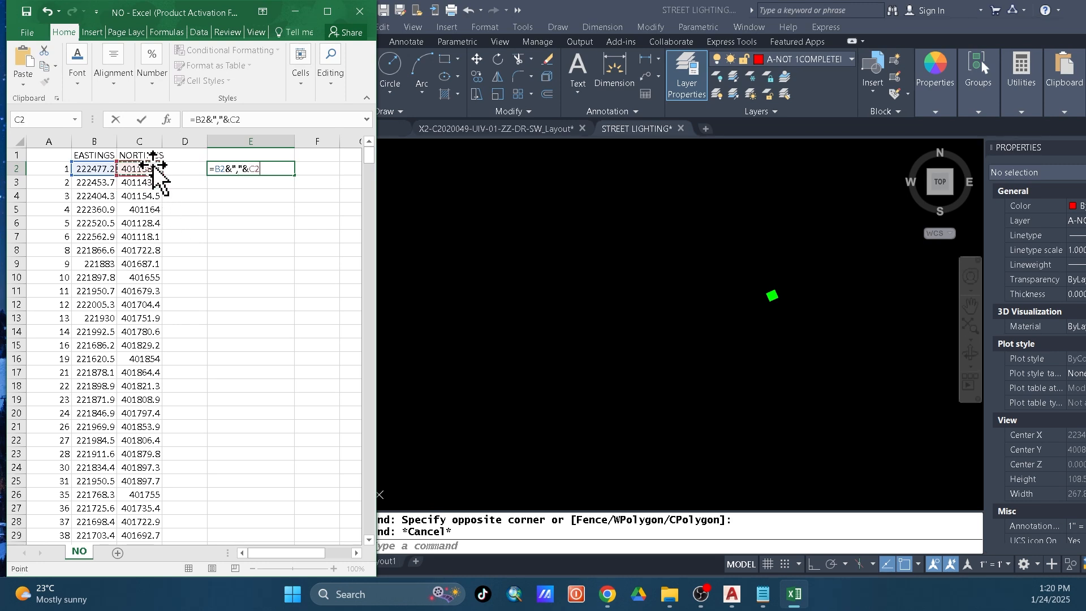
key(Return)
double_click(269, 171)
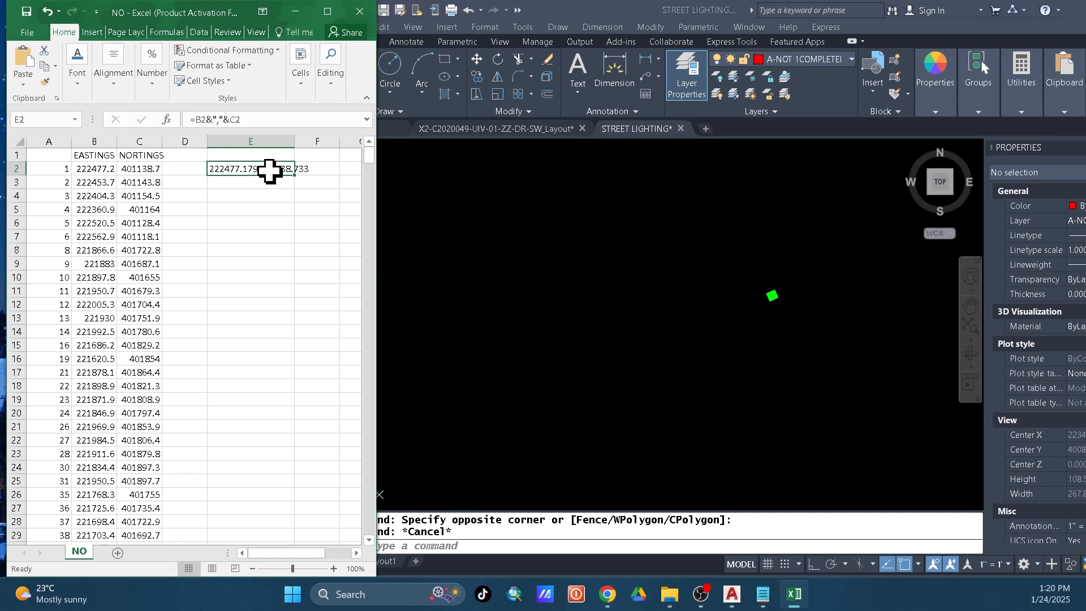
key(Escape)
drag(294, 180, 305, 514)
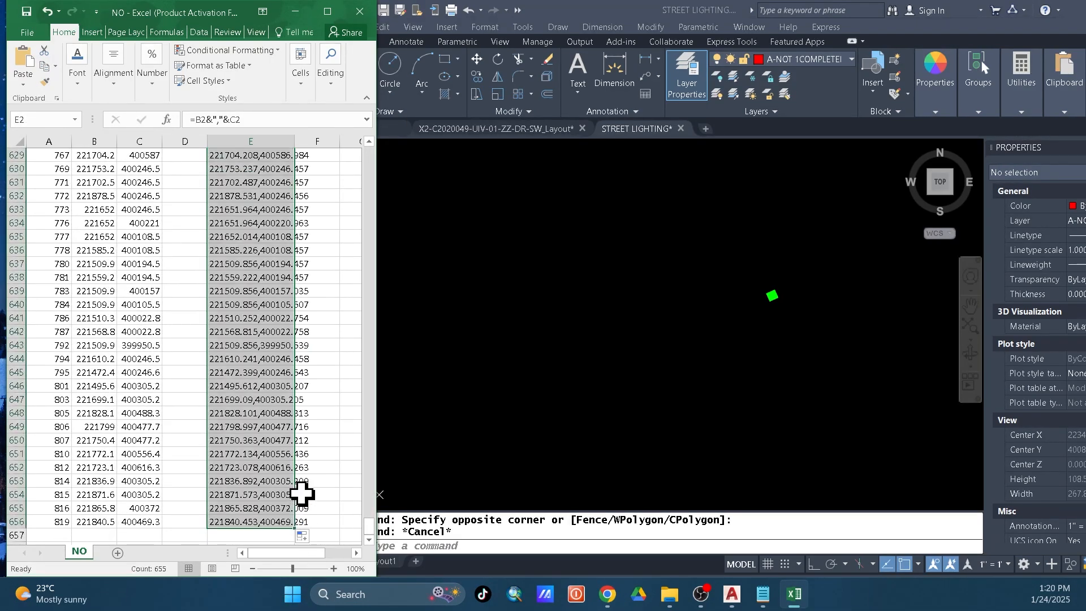
Copy all combined coordinate pairs from E2 to E656 of the NO sheet.
right_click(246, 329)
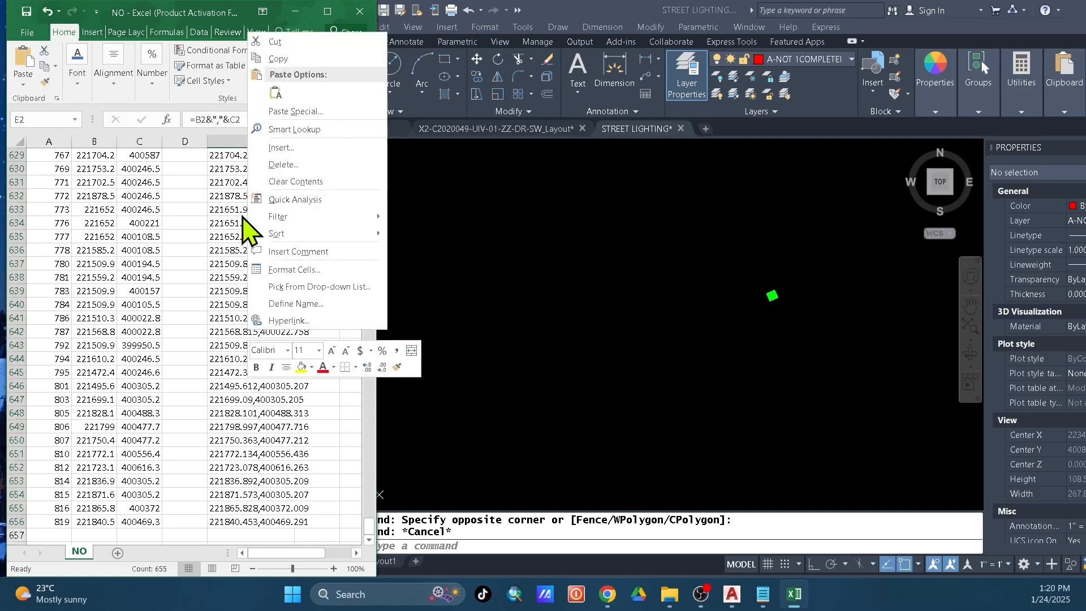
key(Escape)
click(264, 521)
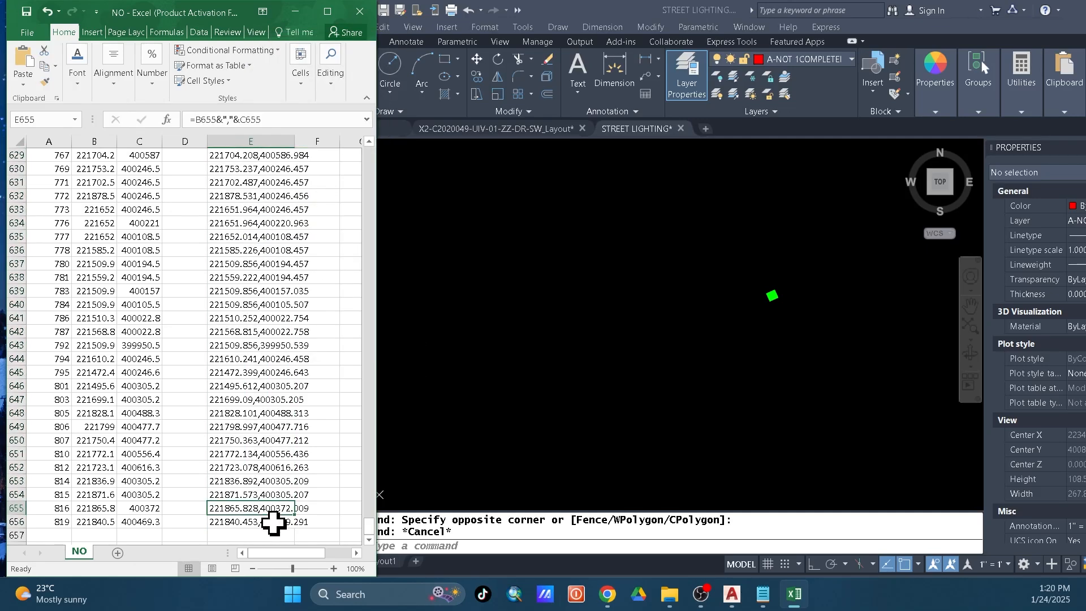
key(ctrl+shift+Up)
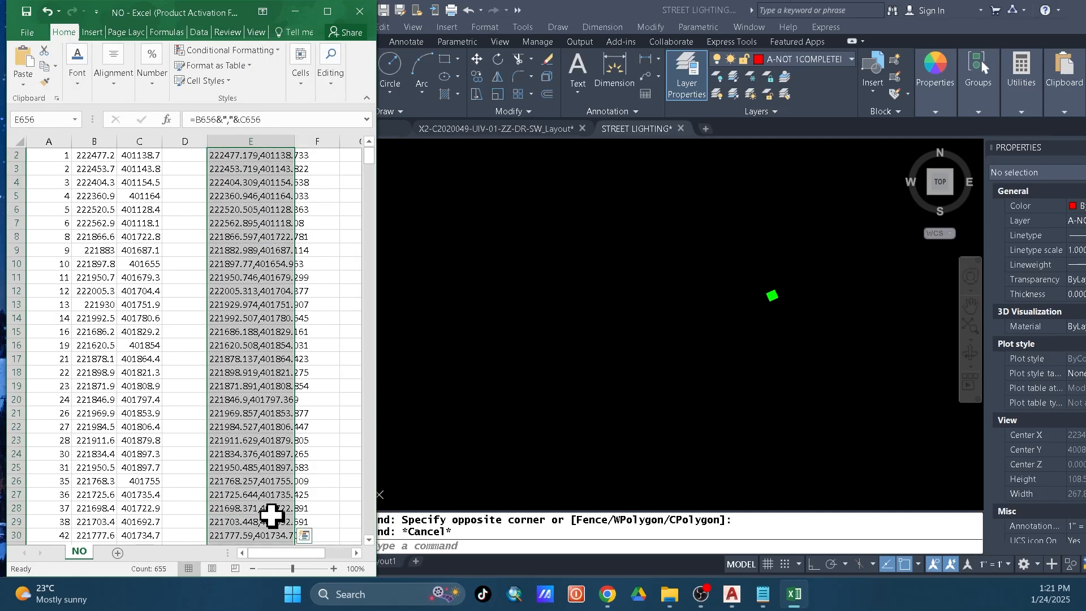
right_click(258, 318)
click(290, 36)
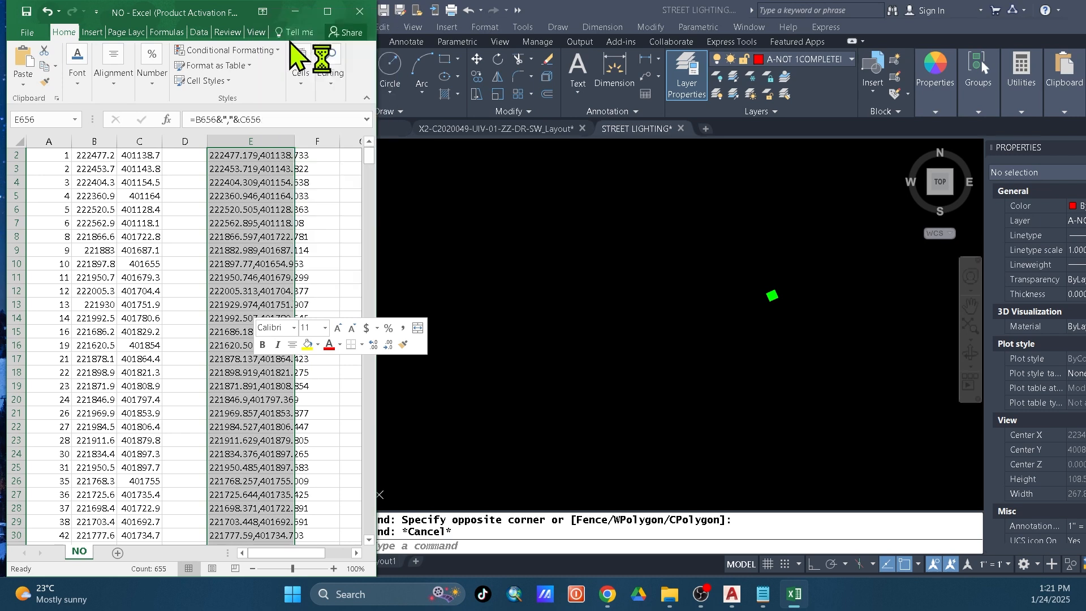
click(592, 347)
click(823, 275)
click(711, 341)
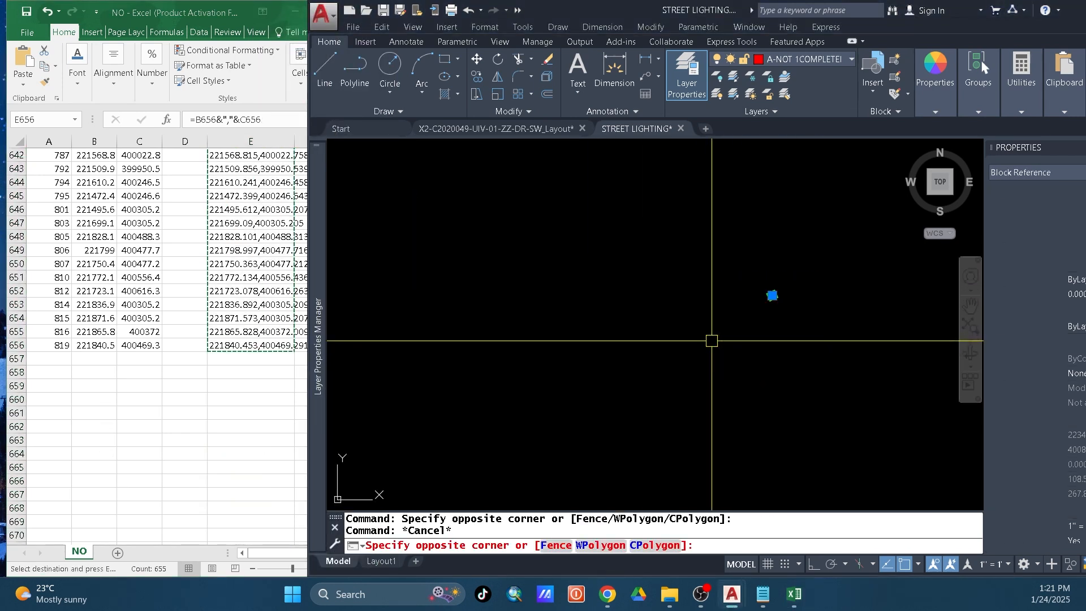
drag(724, 388, 519, 424)
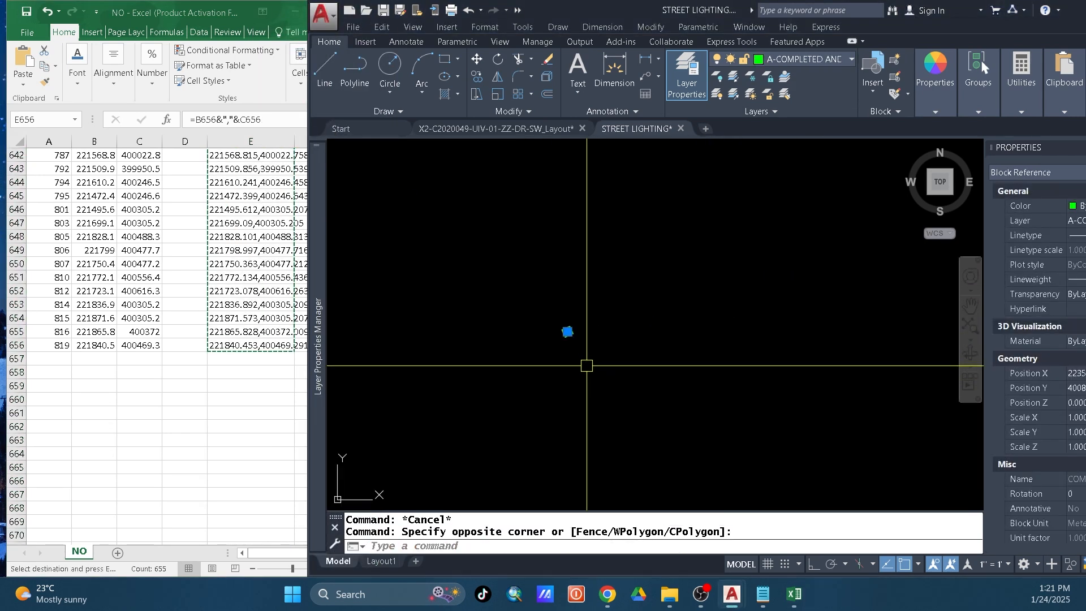
text(co)
key(Return)
scroll(588, 351, up, 4)
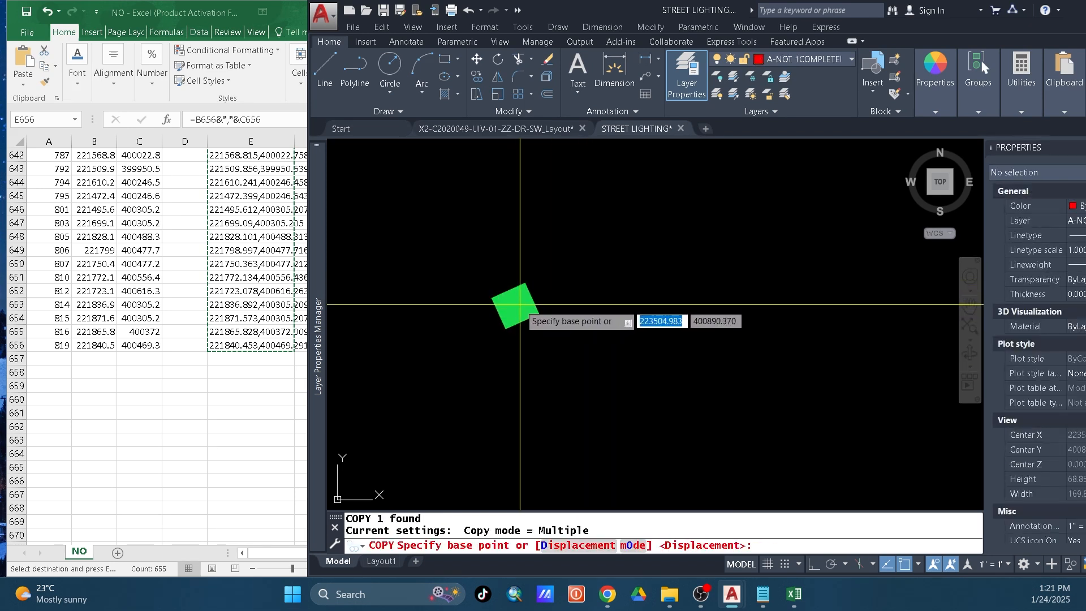
key(Escape)
drag(534, 346, 574, 365)
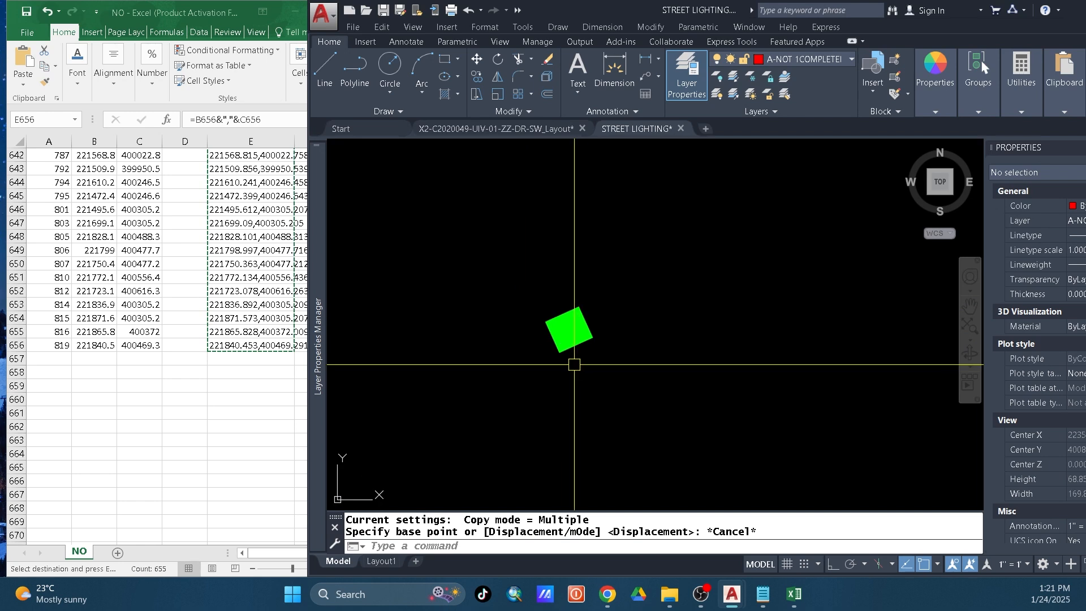
Enable all object snap modes in the drafting settings.
text(OSNAP)
key(Return)
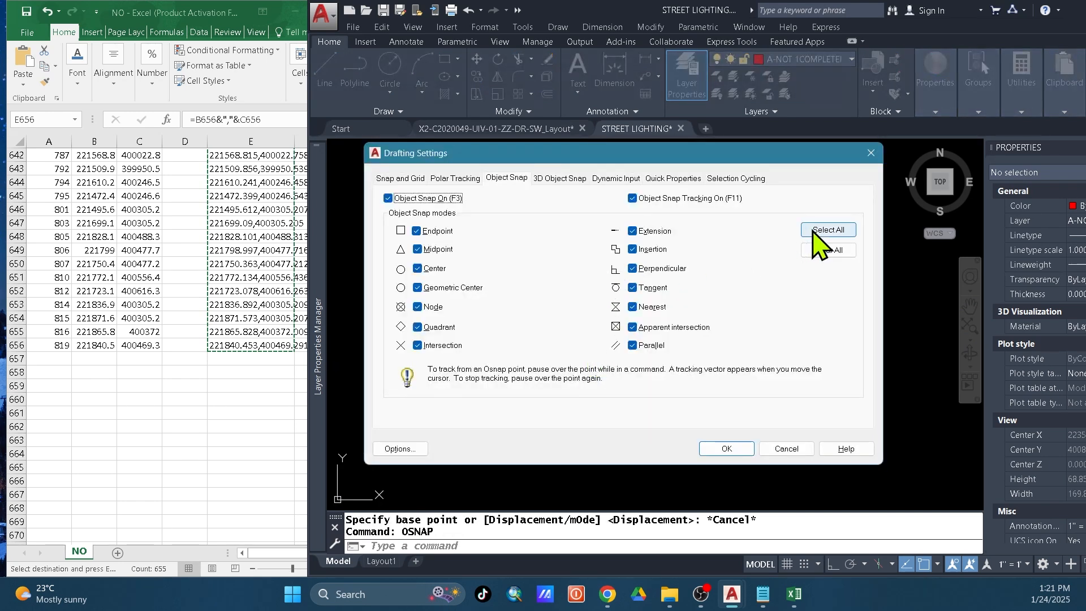
click(741, 451)
click(611, 390)
click(492, 249)
text(CO)
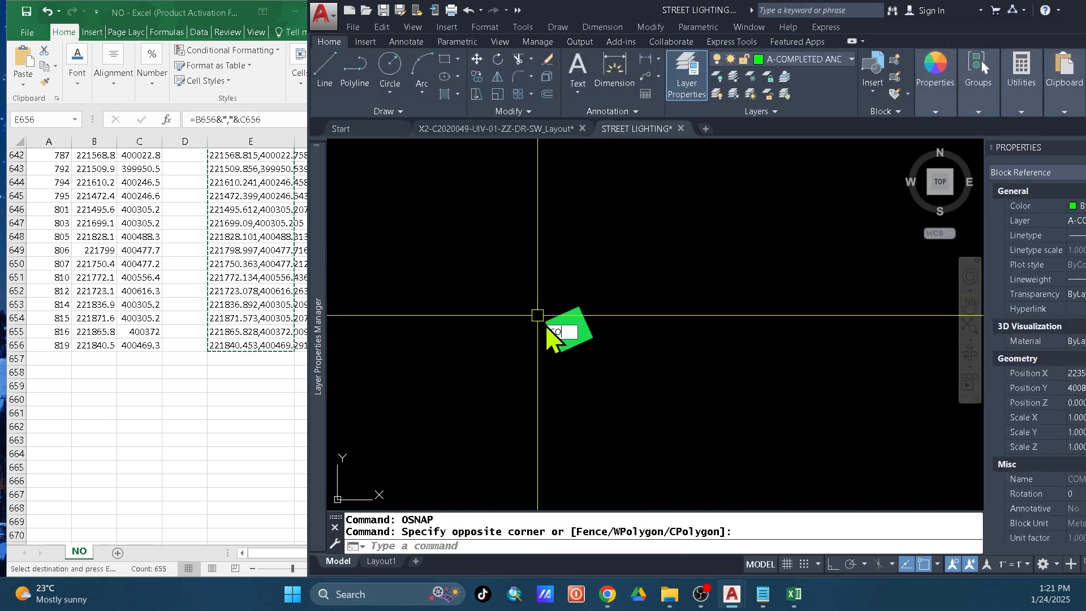
key(Return)
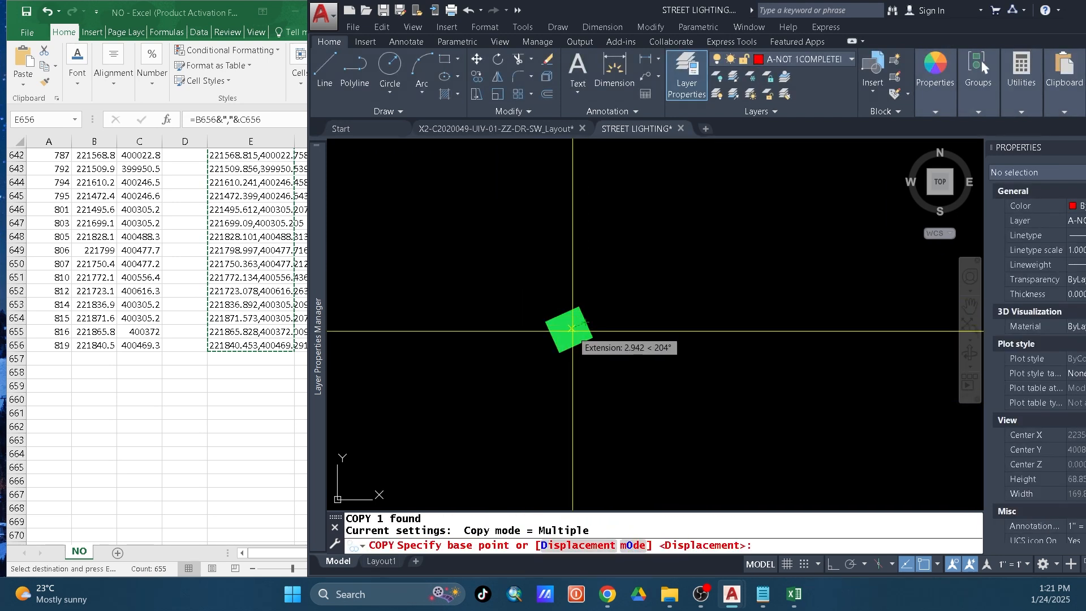
shift+right_click(572, 328)
click(594, 254)
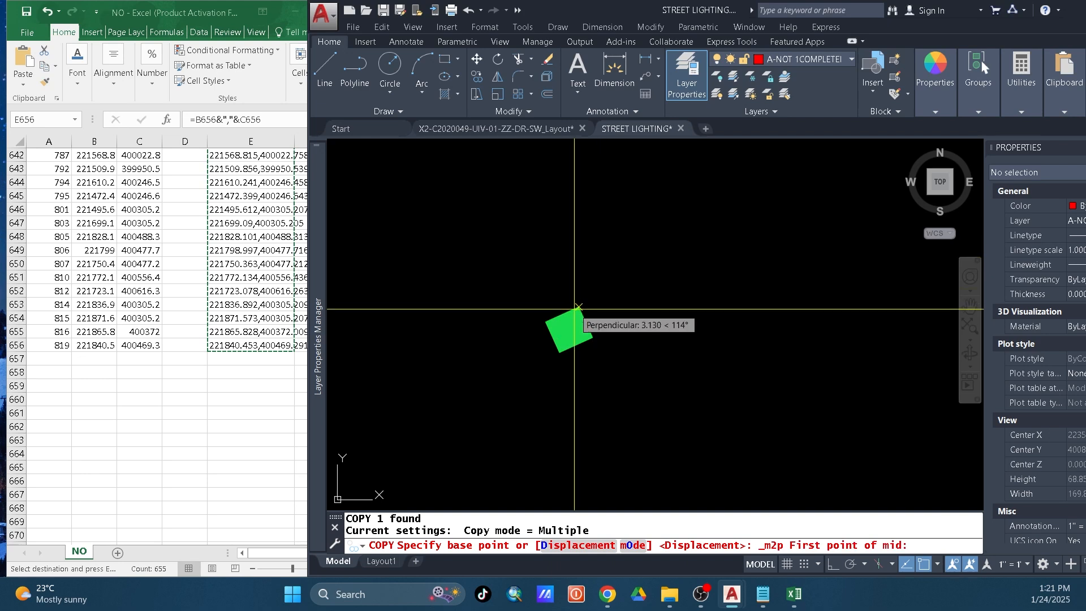
click(569, 328)
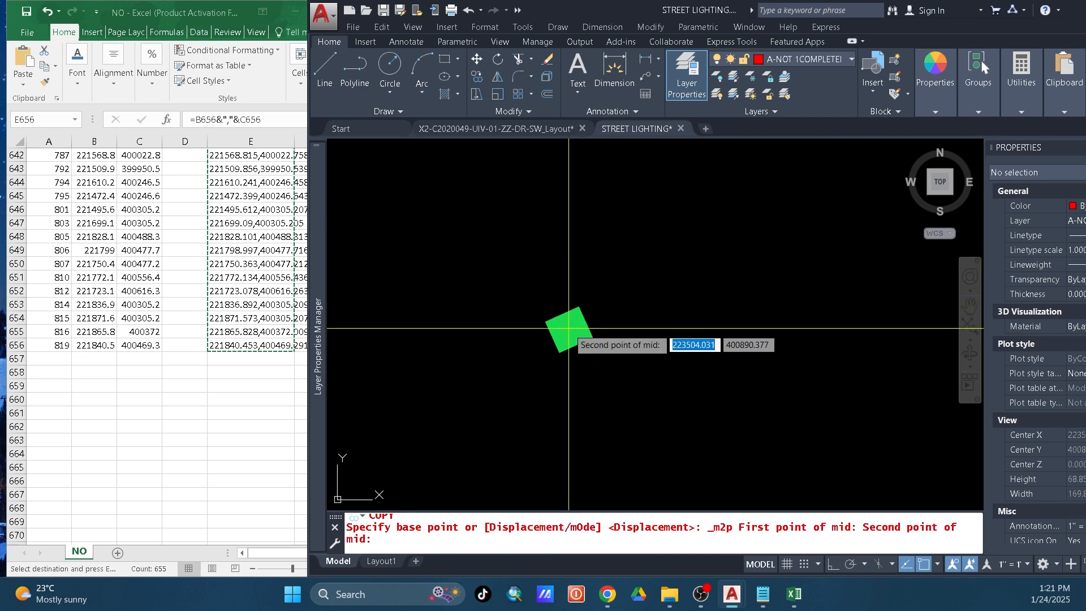
scroll(568, 328, down, 5)
key(Escape)
scroll(604, 362, up, 3)
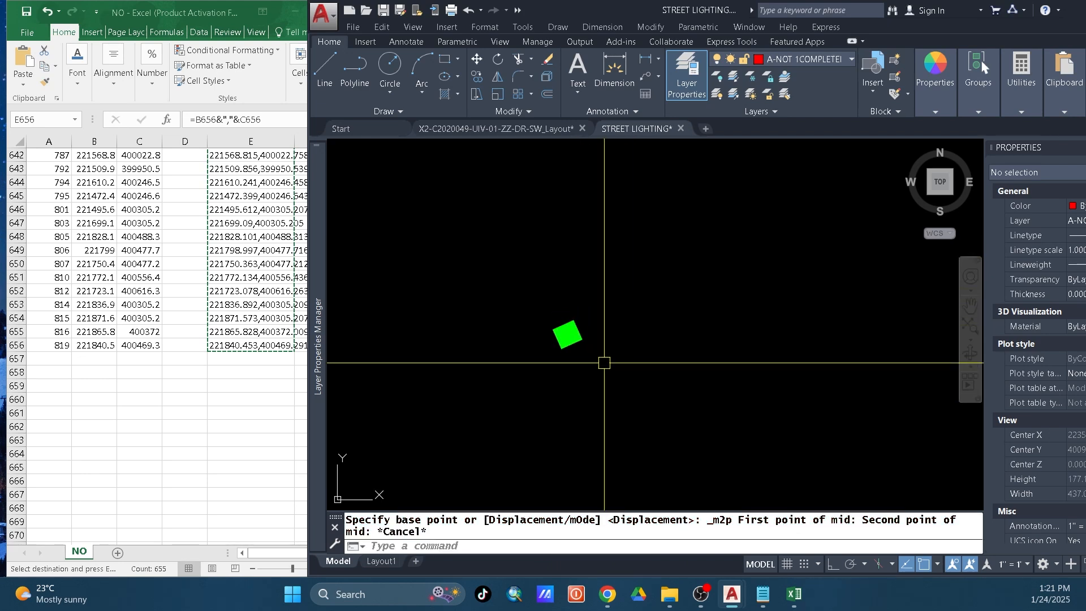
scroll(568, 334, up, 3)
key(Escape)
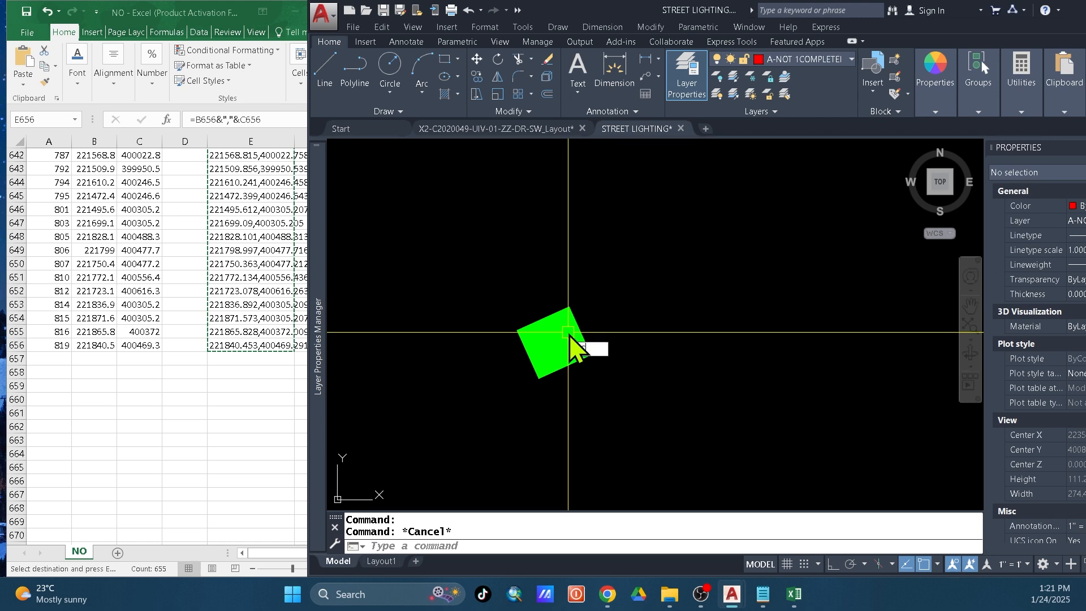
Copy the green block from a base point on it to all the coordinate pairs copied from the NO sheet.
text(co)
key(Return)
click(583, 349)
key(Return)
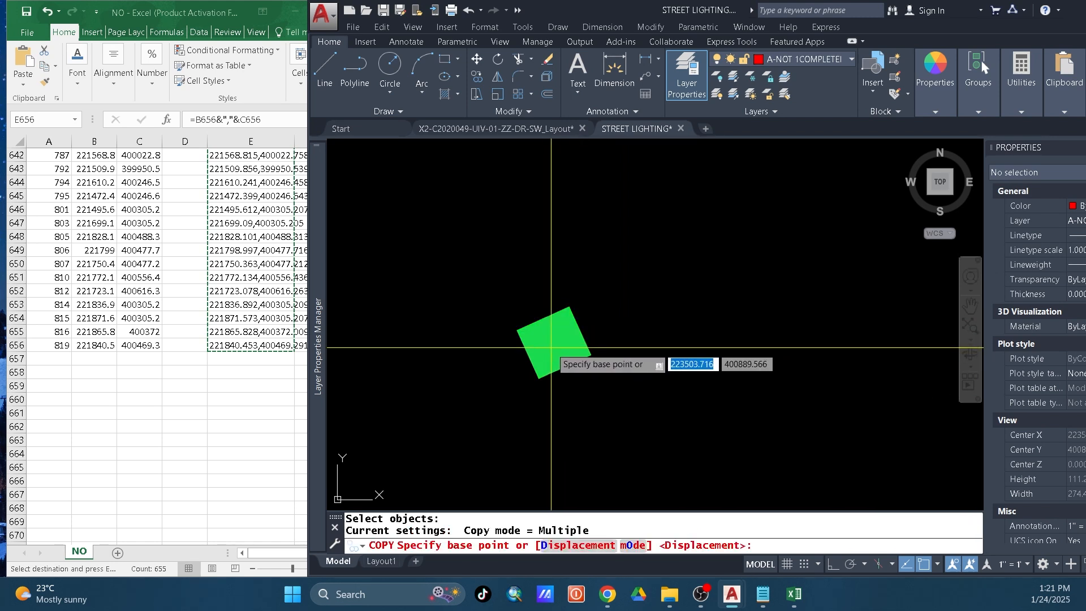
scroll(593, 346, down, 8)
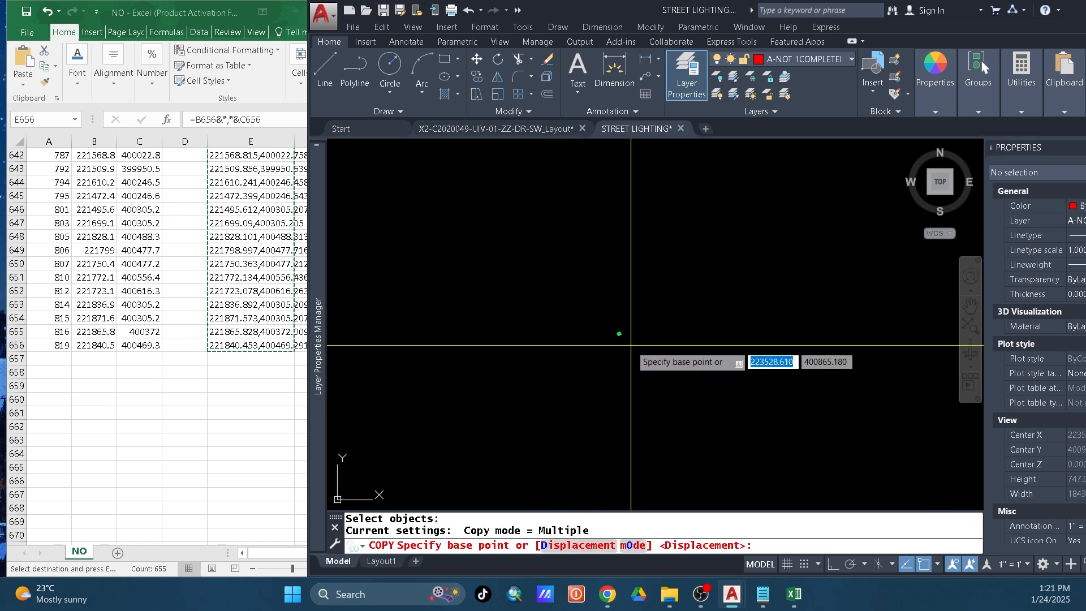
click(618, 335)
scroll(659, 363, down, 4)
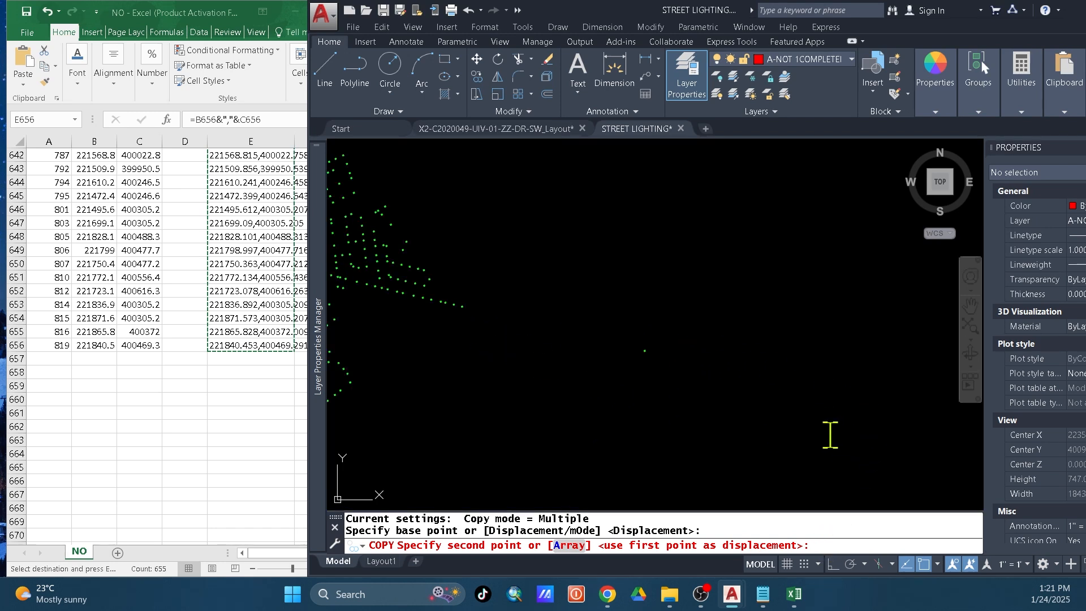
key(ctrl+v)
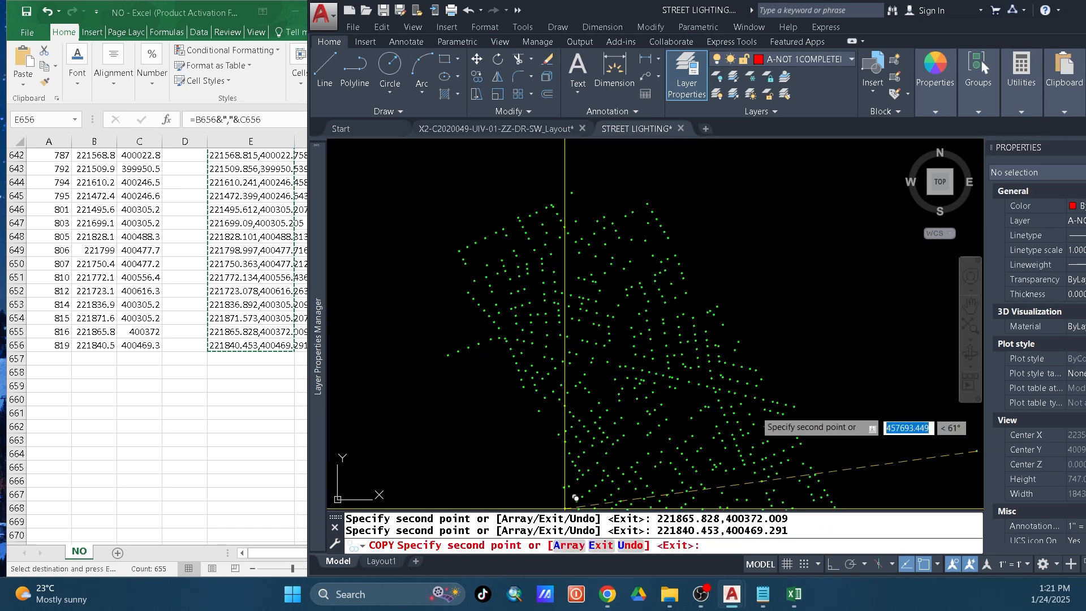
key(Escape)
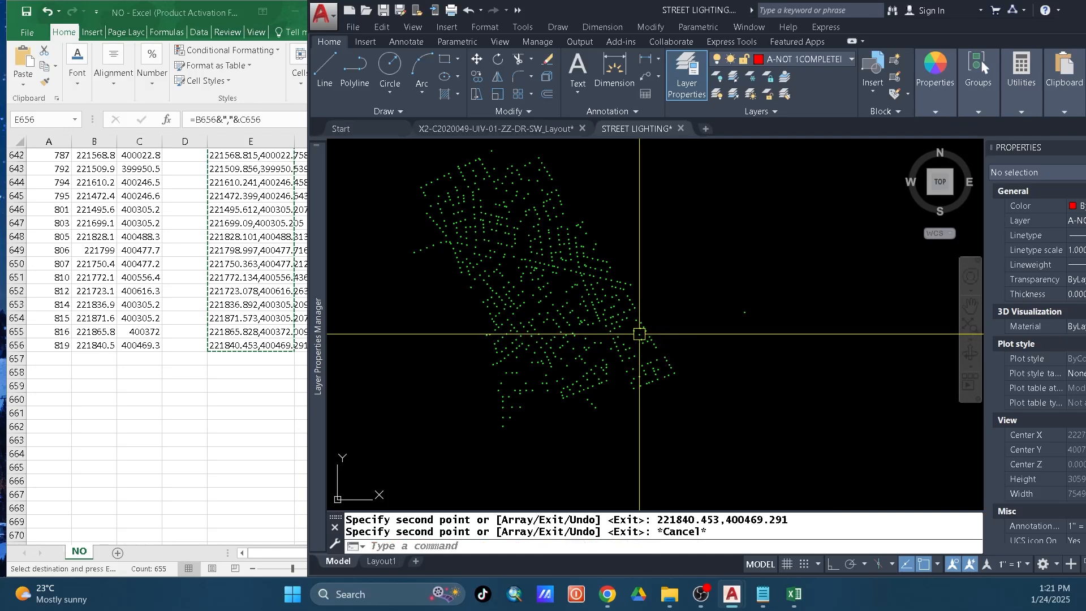
Undo the placement of the block copies so that only the original green block remains.
key(ctrl+z)
scroll(679, 339, down, 3)
drag(680, 369, 878, 400)
drag(880, 393, 897, 376)
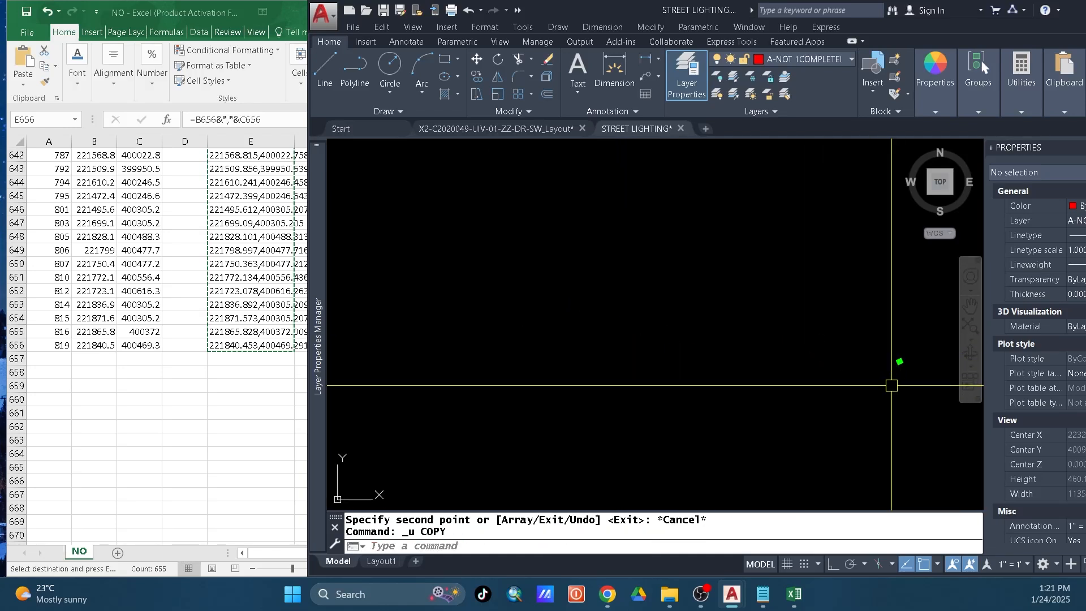
Copy the combined coordinate pairs from column E of the NO sheet again and return to the STREET LIGHTING drawing.
click(253, 355)
right_click(259, 266)
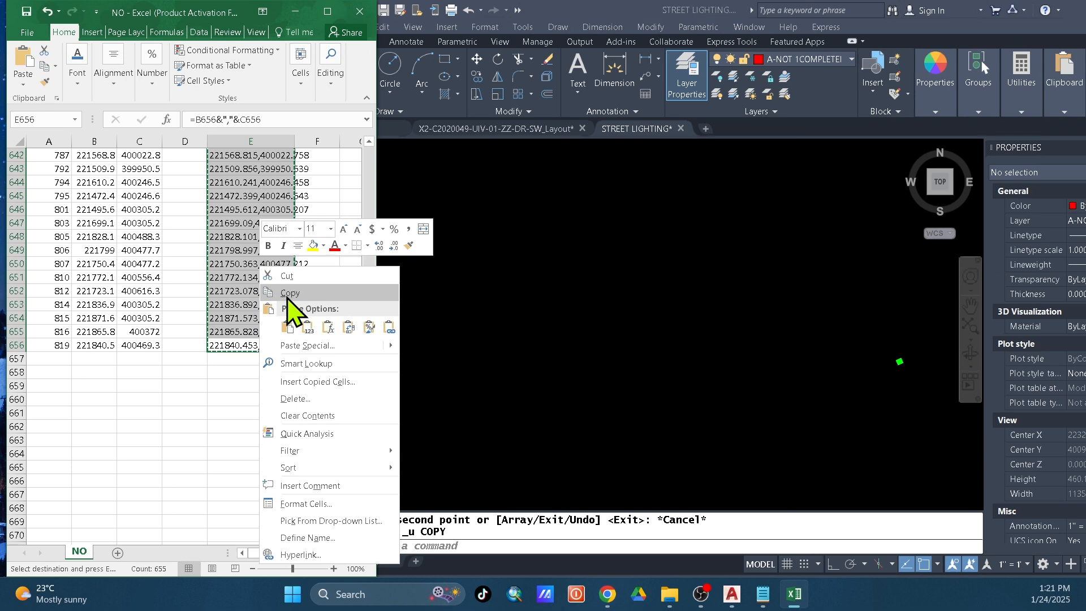
click(289, 294)
click(802, 429)
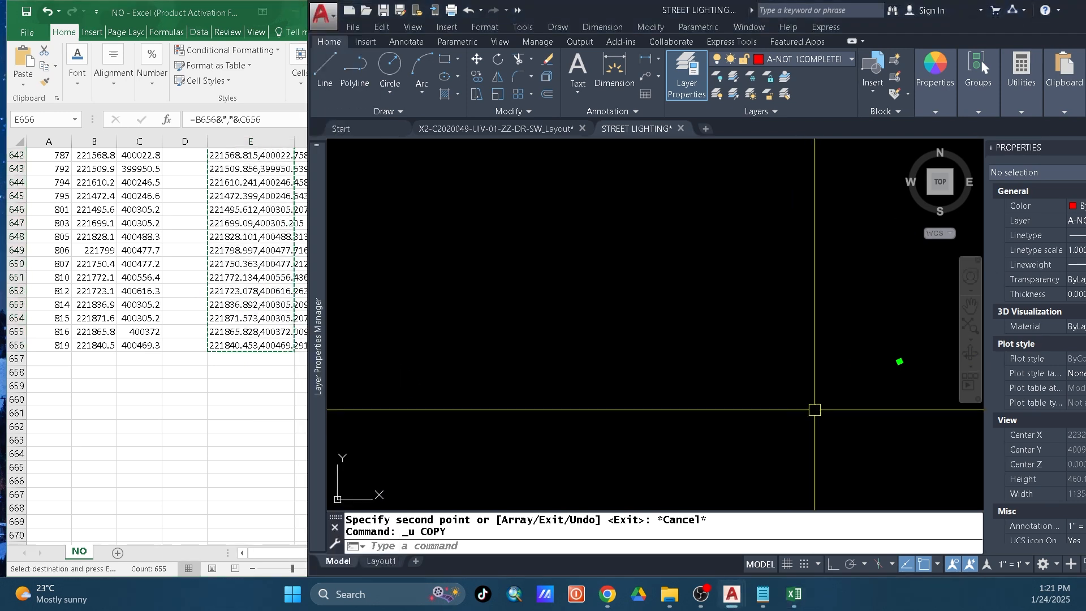
Copy the green block from a base point on it, pasting the combined coordinate pairs as destinations, and end the Copy command.
drag(918, 391, 885, 344)
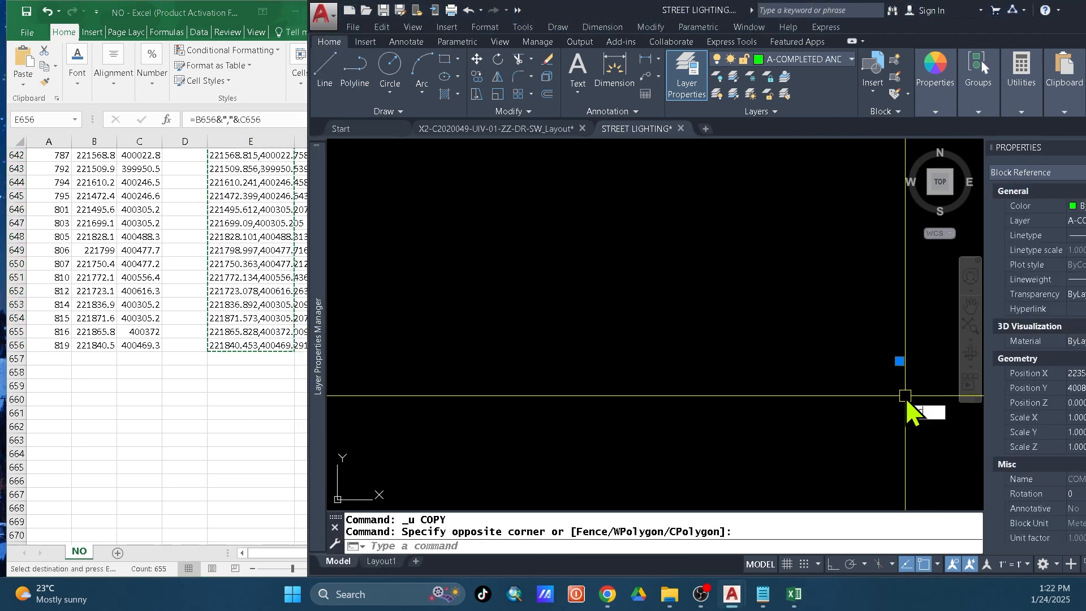
key(Return)
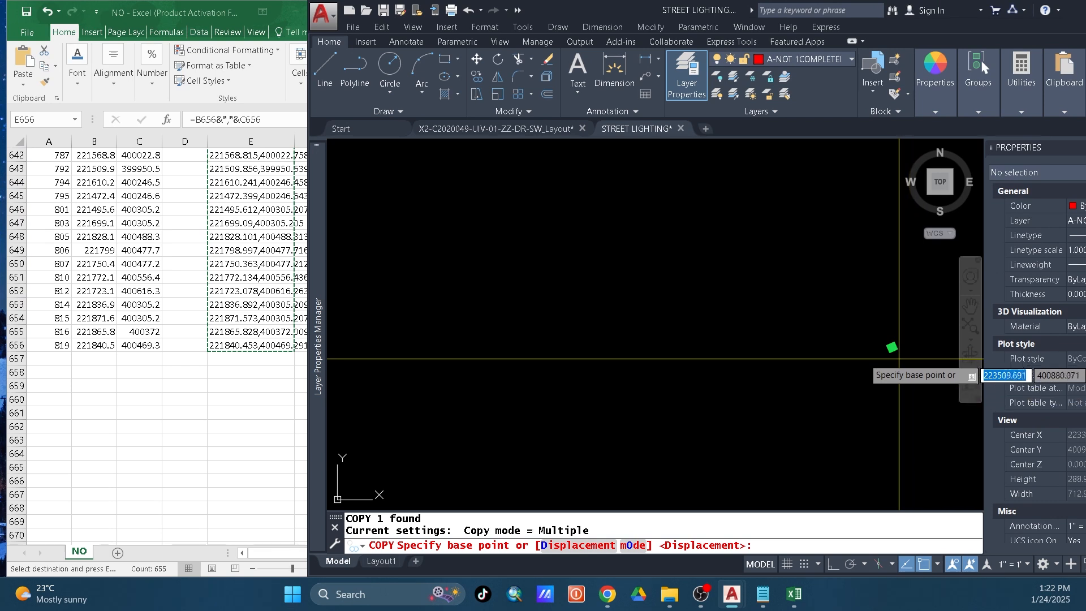
click(891, 347)
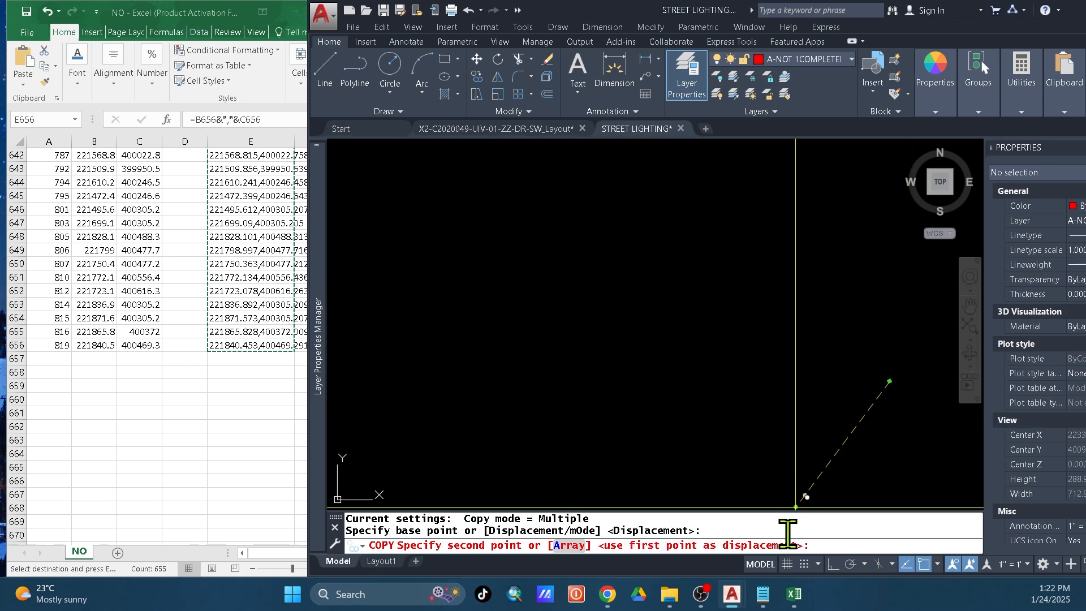
scroll(879, 453, down, 1)
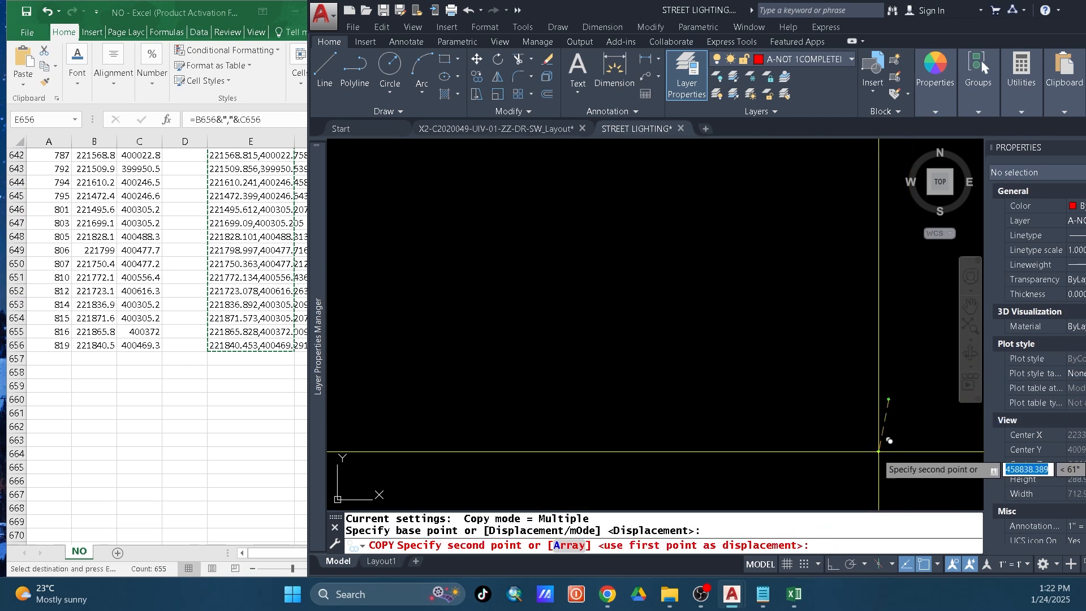
drag(879, 453, 938, 448)
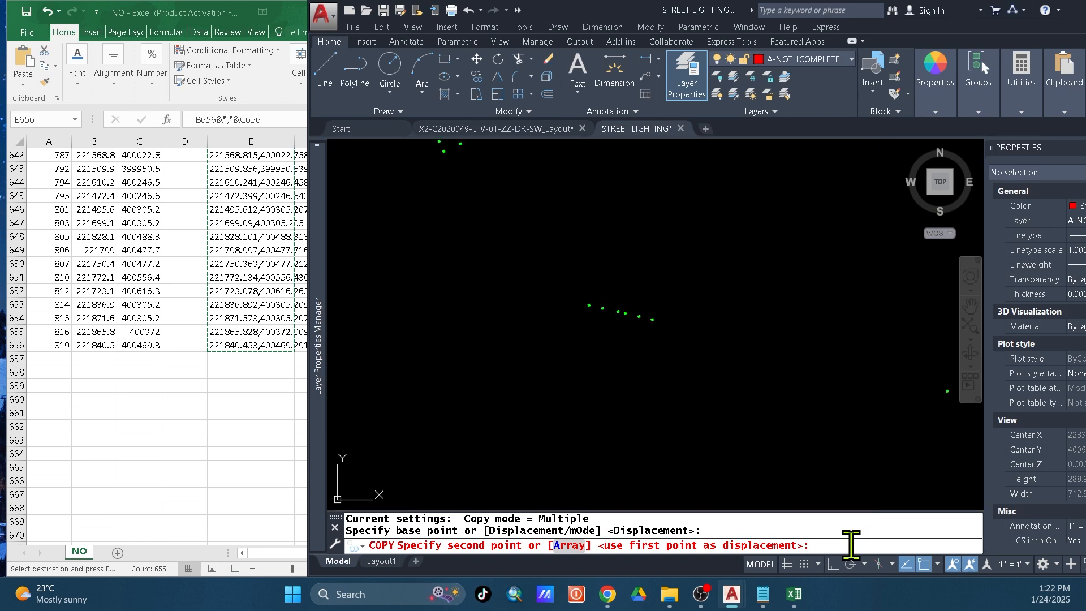
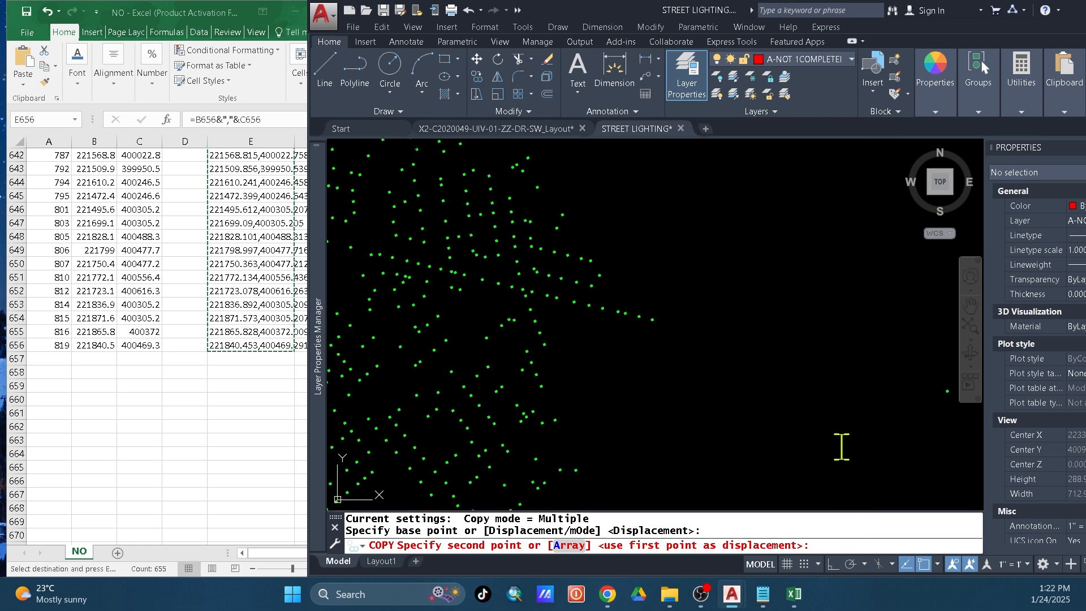
key(ctrl+v)
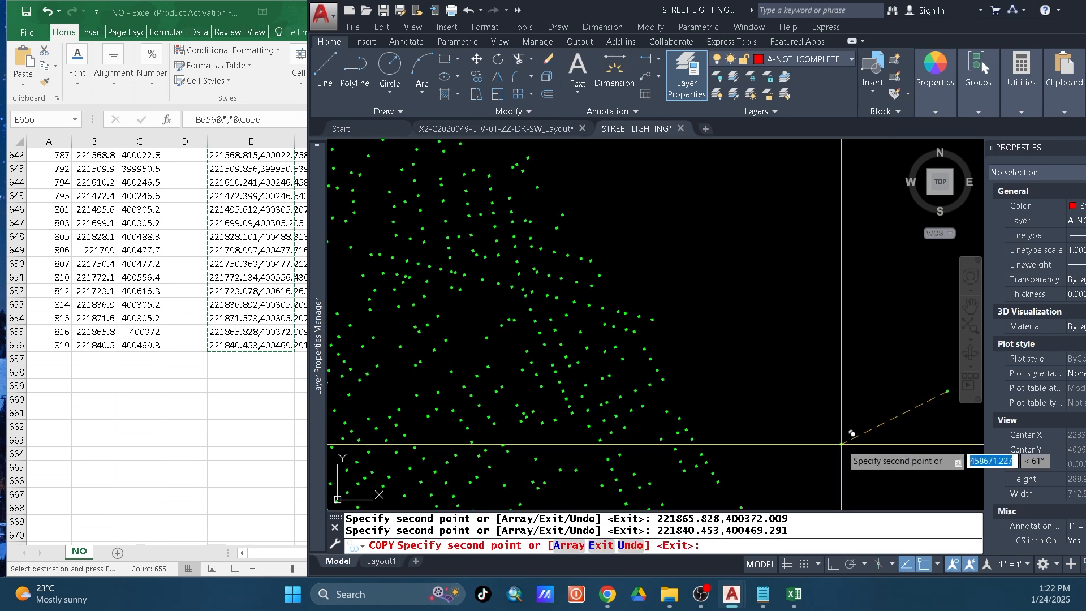
drag(830, 454, 864, 407)
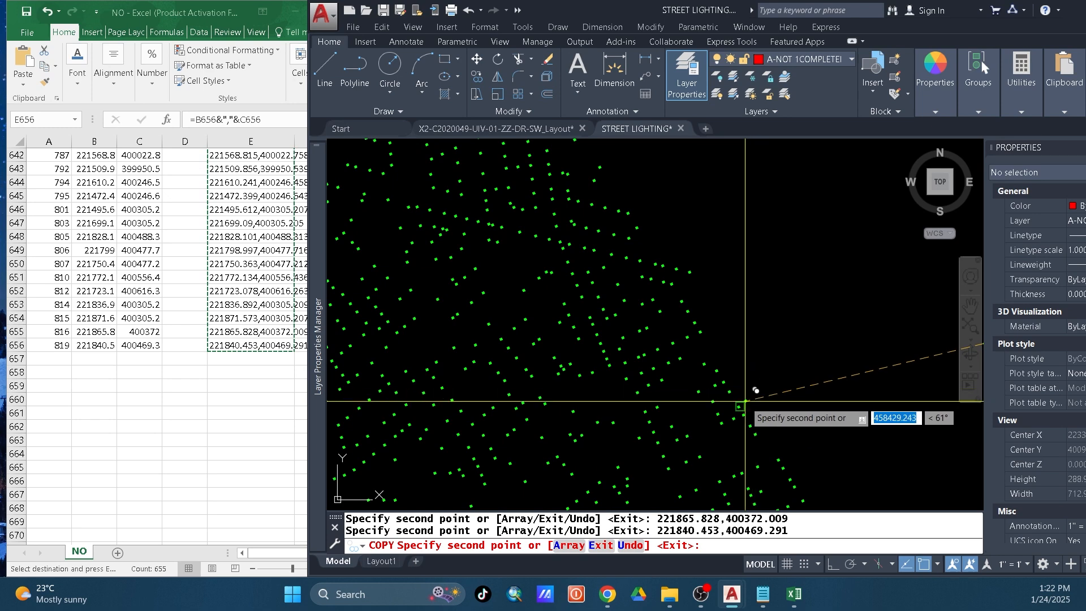
mouse_move(741, 401)
mouse_down()
mouse_move(650, 417)
mouse_move(822, 399)
mouse_up()
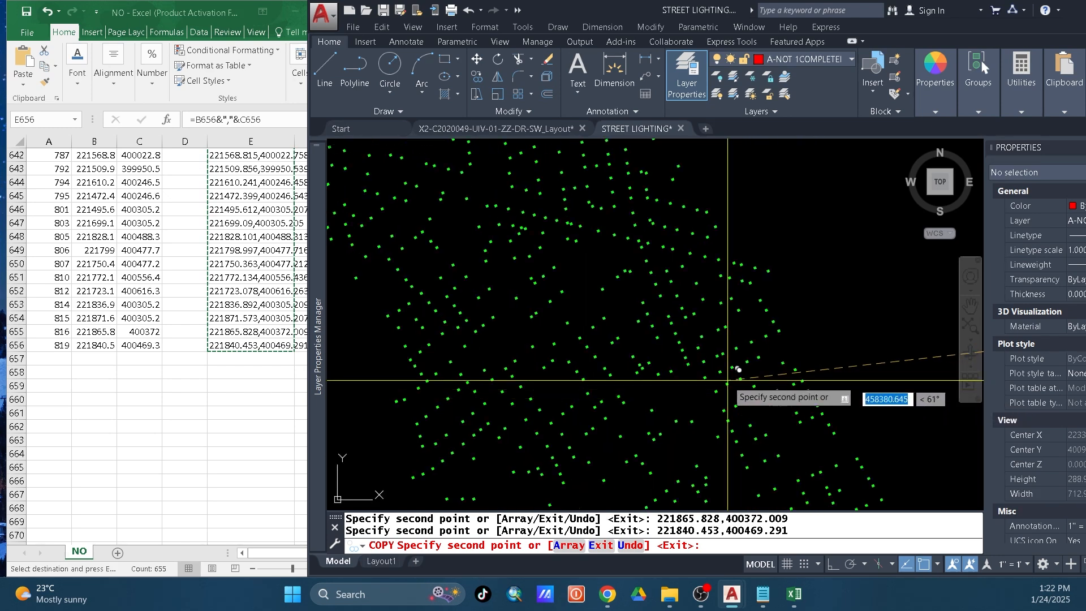
drag(672, 372, 708, 392)
click(253, 298)
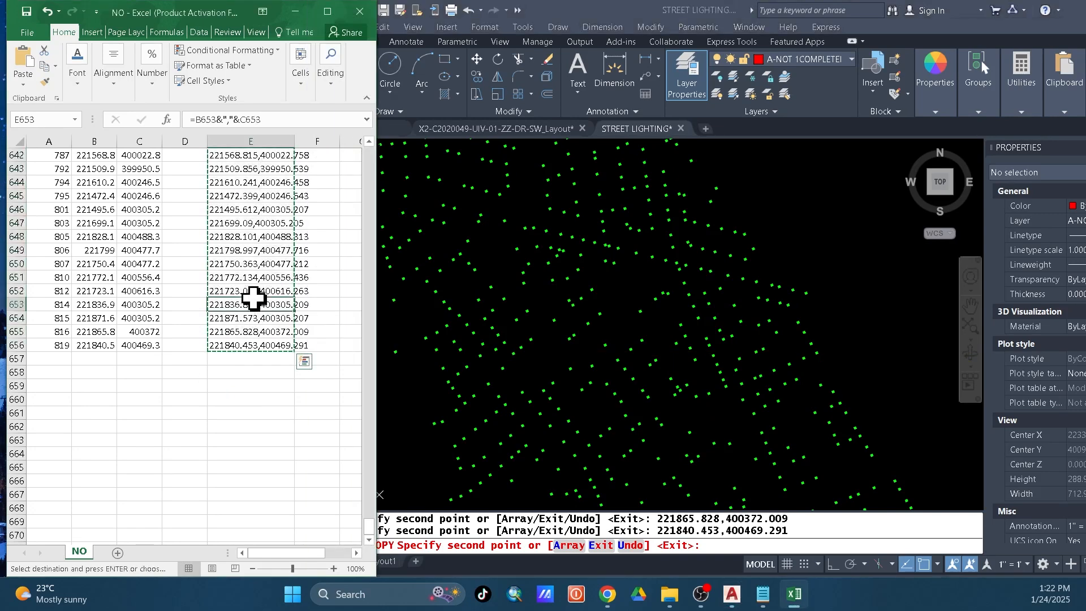
click(557, 291)
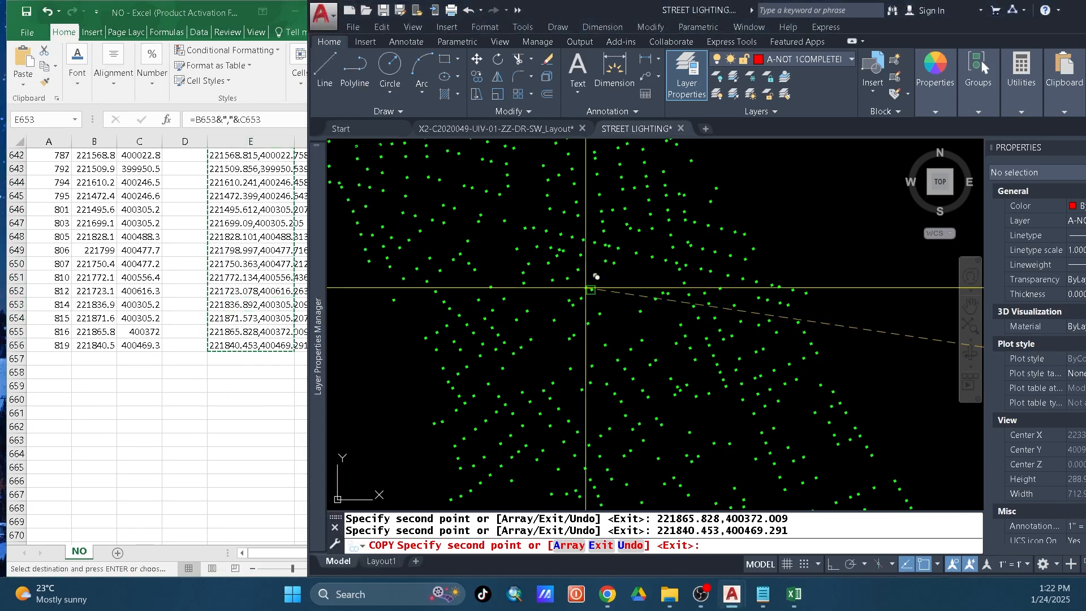
scroll(650, 364, down, 4)
key(Escape)
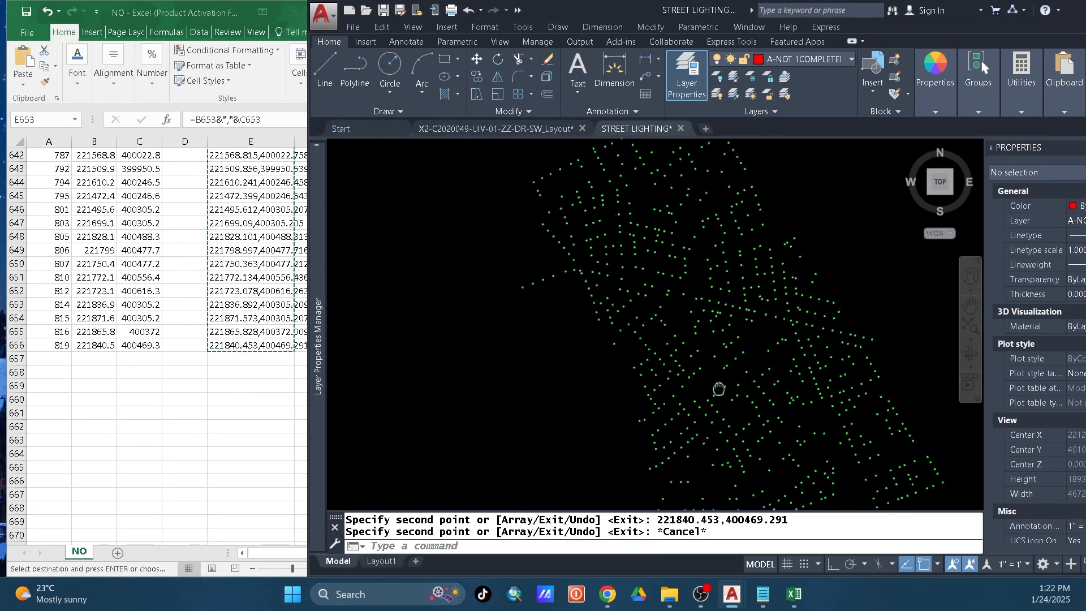
scroll(650, 373, up, 4)
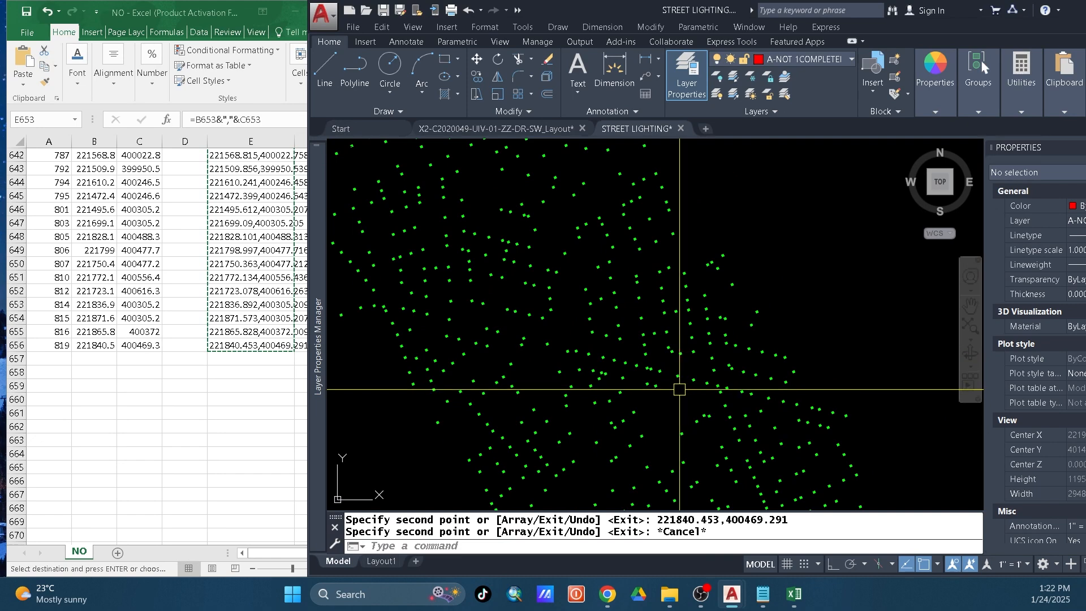
click(306, 400)
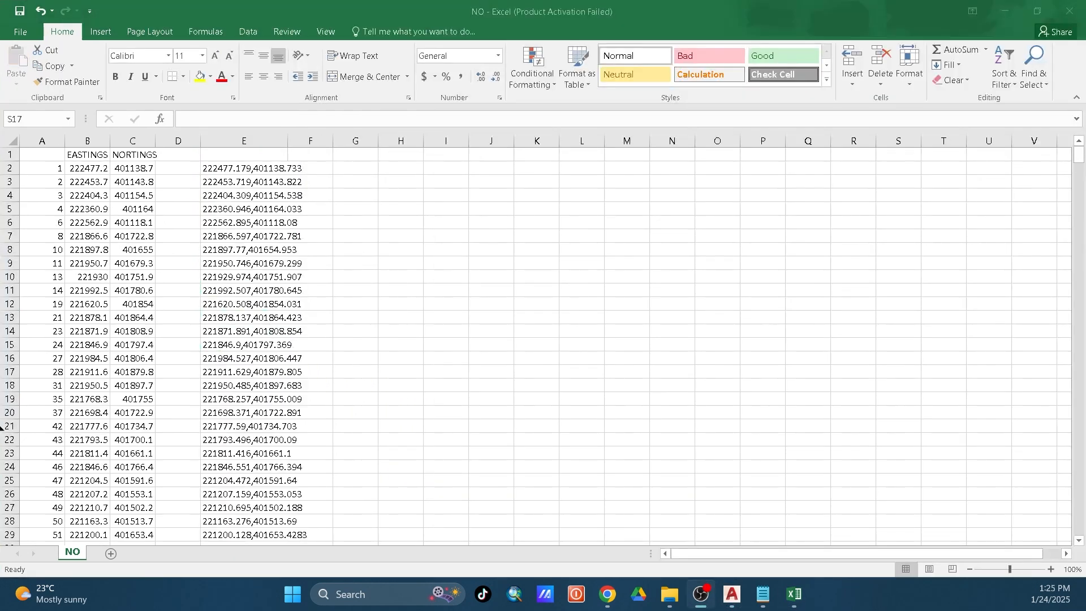
click(581, 289)
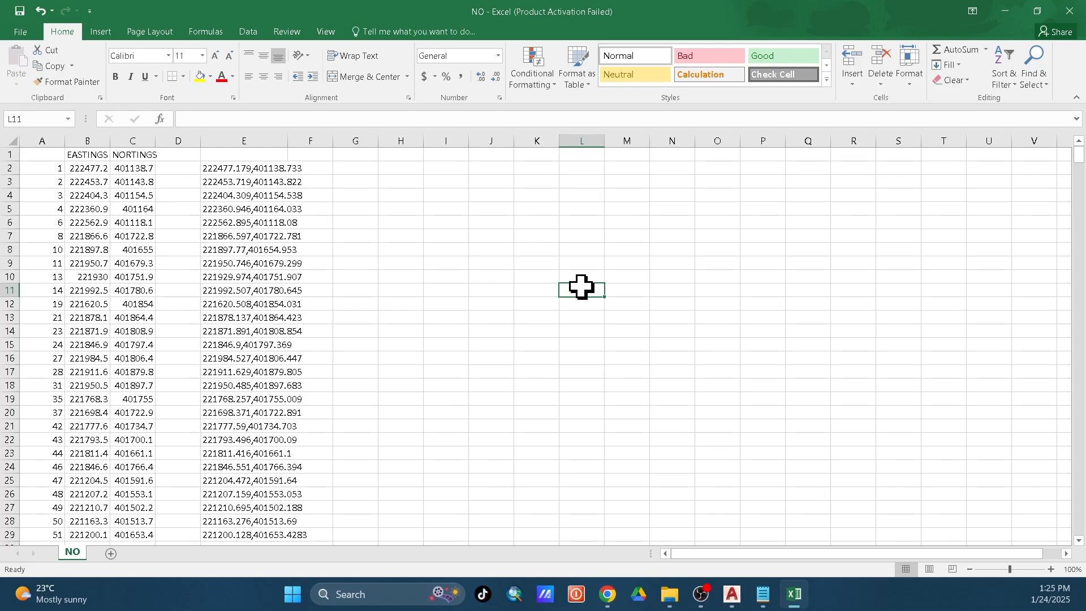
click(550, 290)
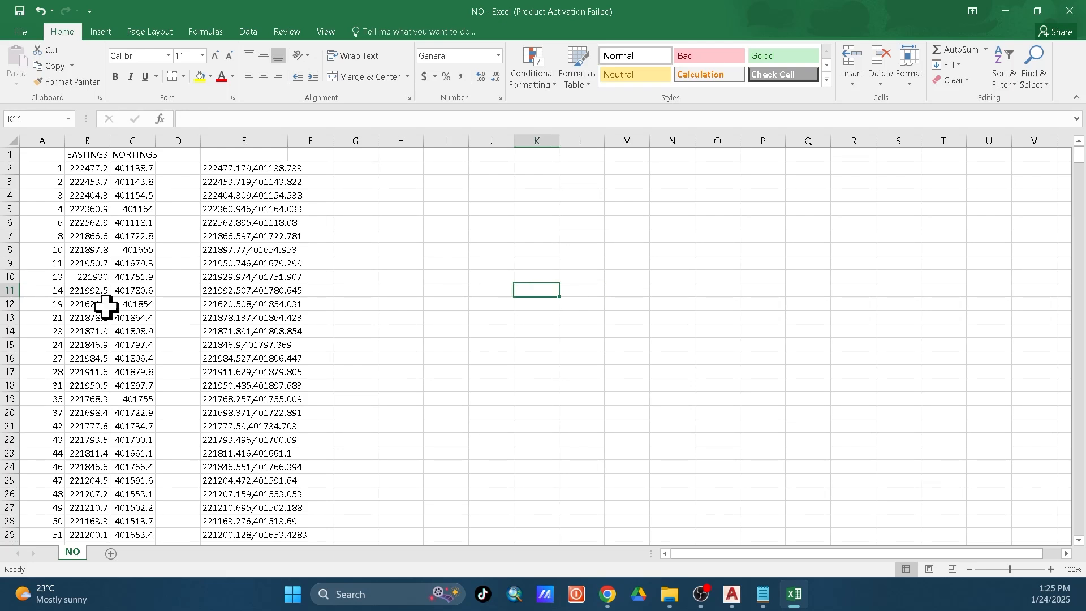
Return to the STREET LIGHTING drawing and select all the copied blocks, leaving out the separate original.
key(alt+Tab)
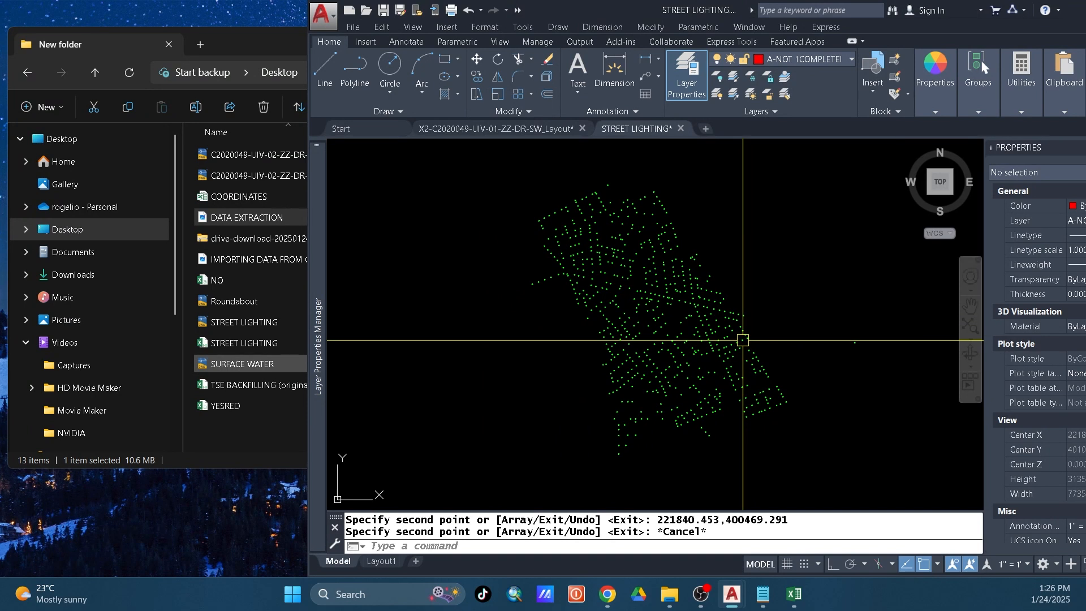
mouse_move(742, 340)
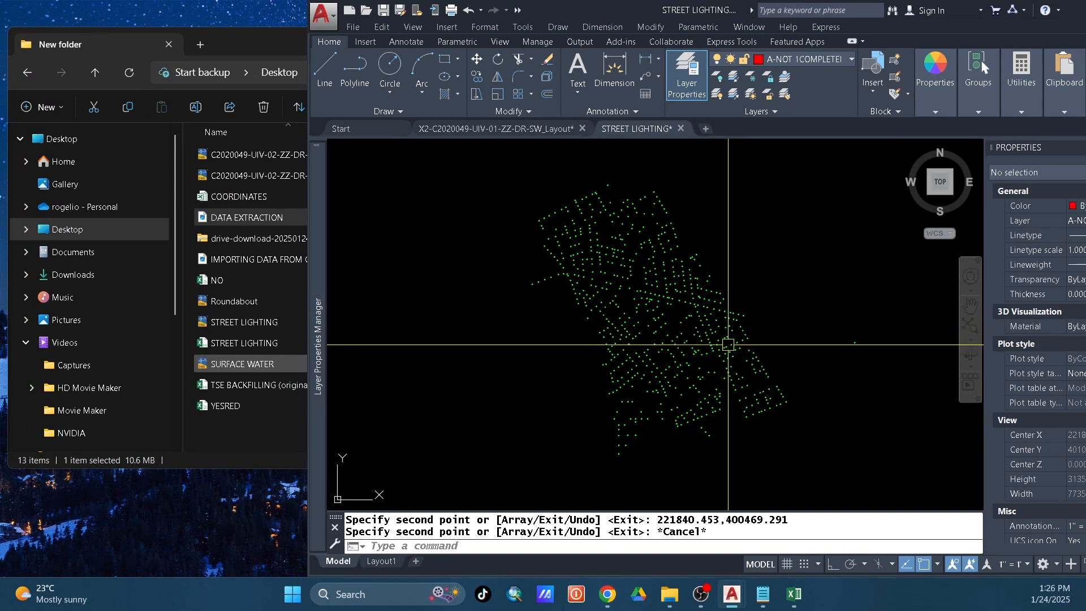
click(788, 460)
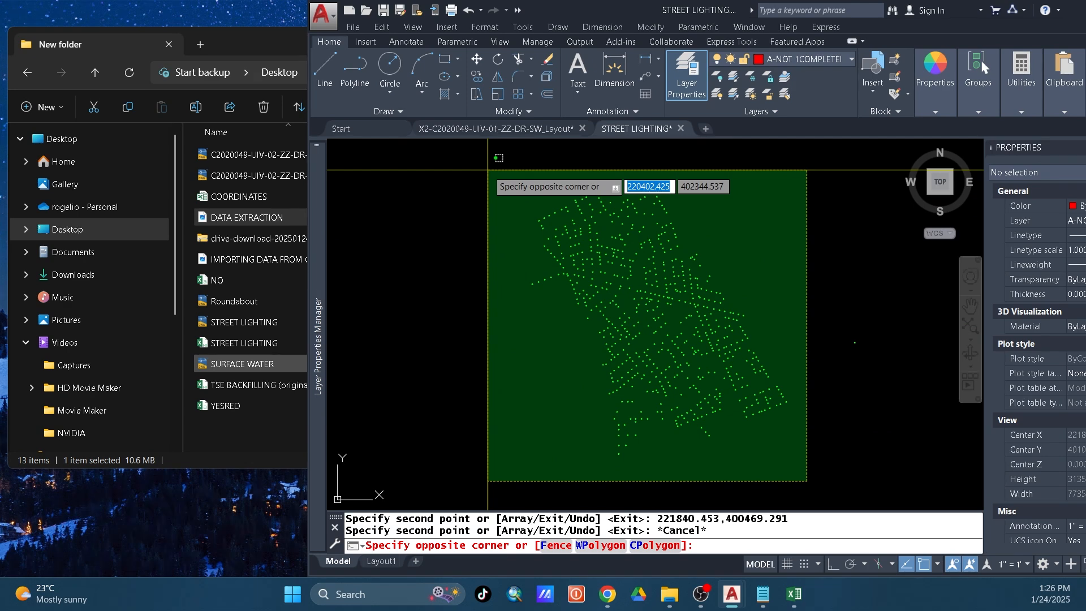
click(488, 170)
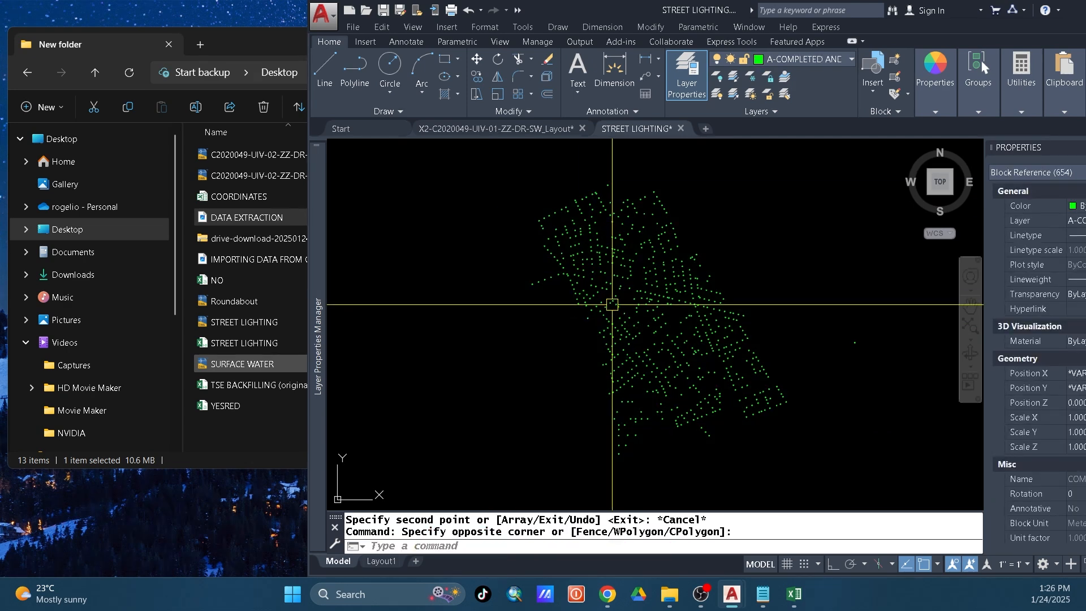
Examine the spread of the copied blocks and reselect all of them, leaving out the separate original.
scroll(612, 304, up, 5)
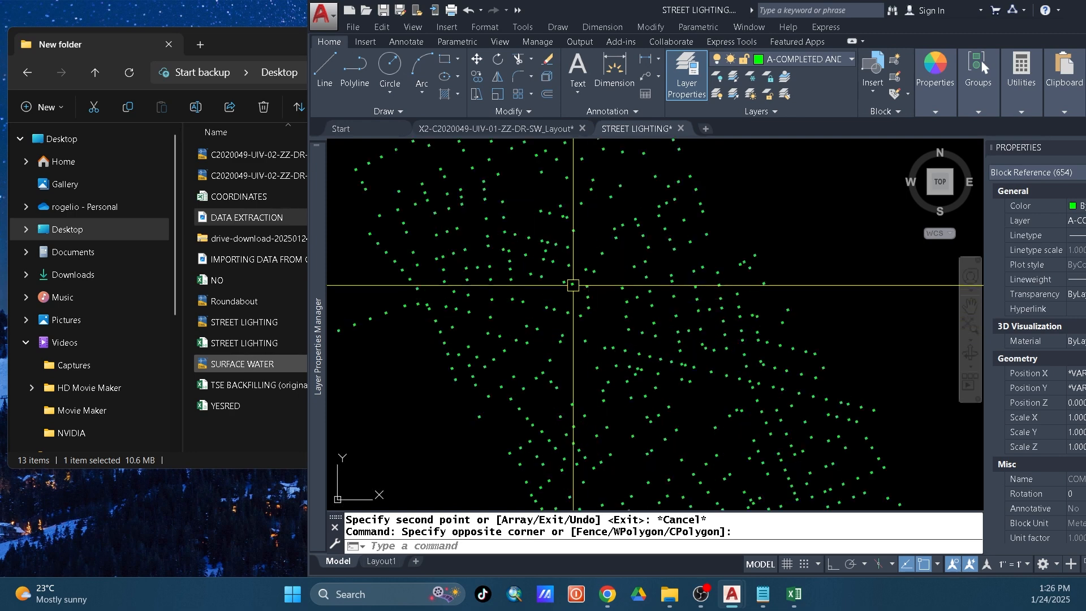
scroll(593, 348, down, 5)
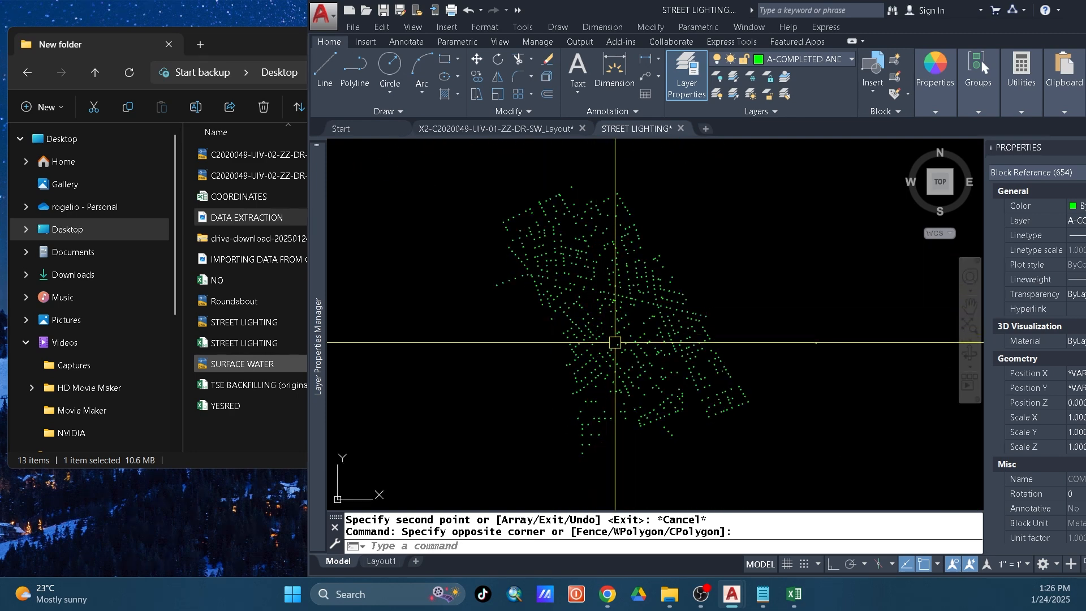
scroll(615, 342, up, 2)
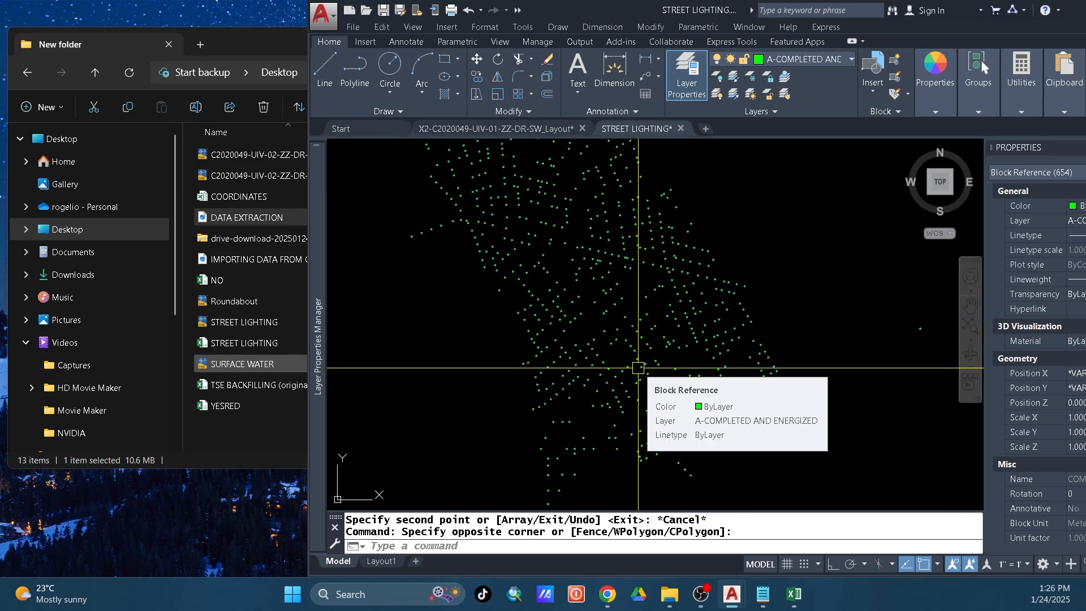
scroll(684, 407, down, 3)
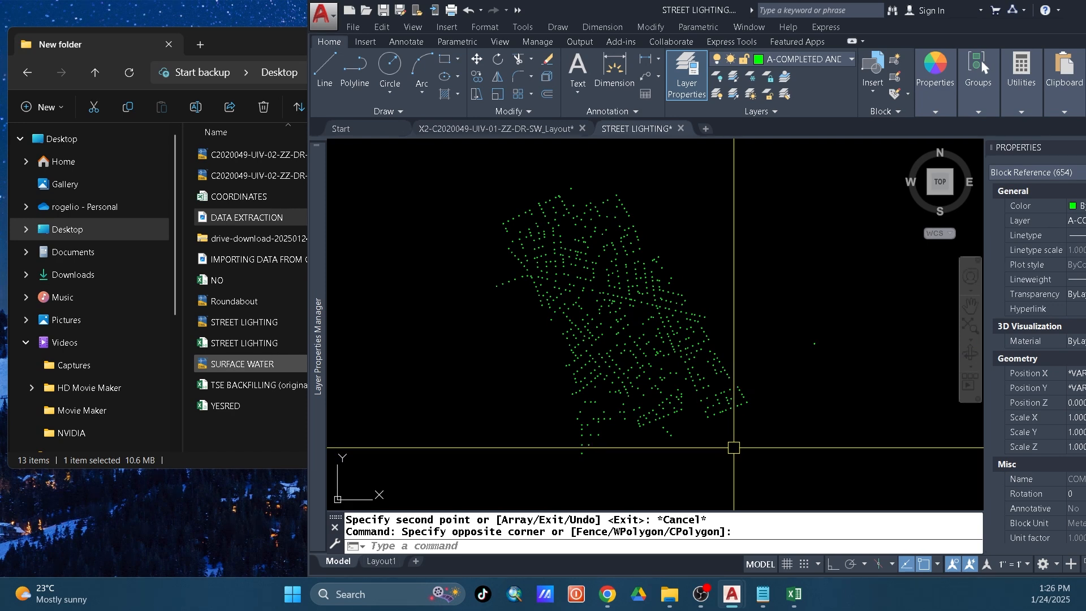
key(Escape)
click(757, 485)
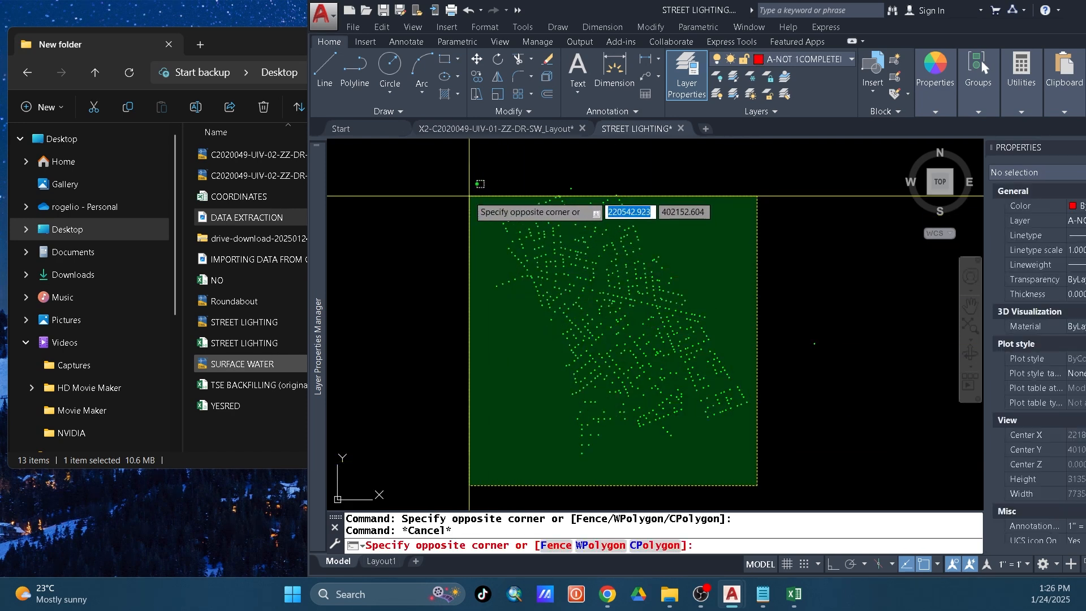
click(476, 199)
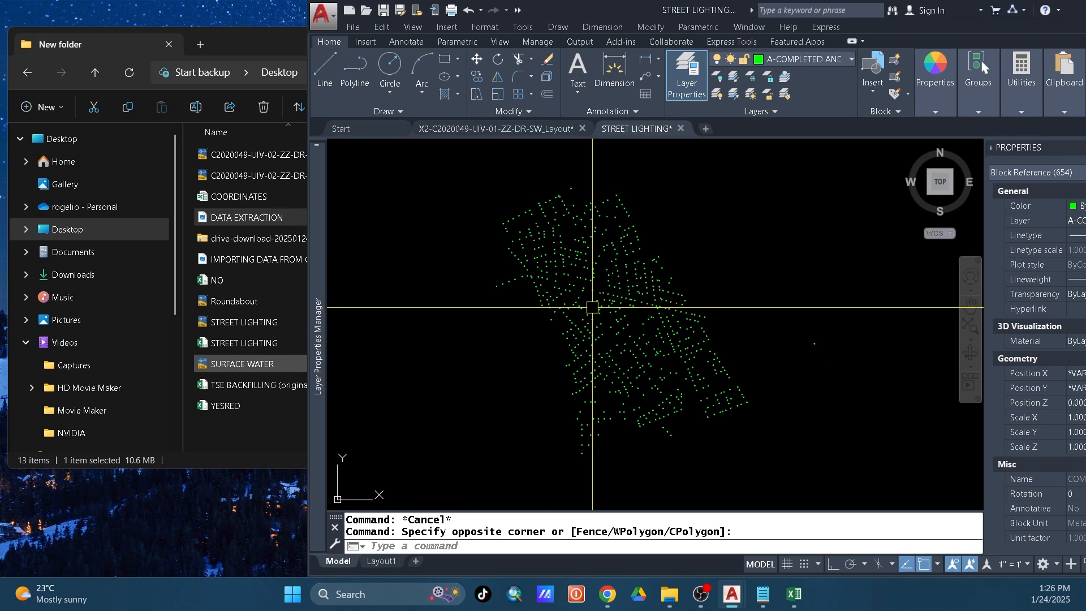
Start a new data extraction with DX and save it over the existing E extraction file on the Desktop.
key(Return)
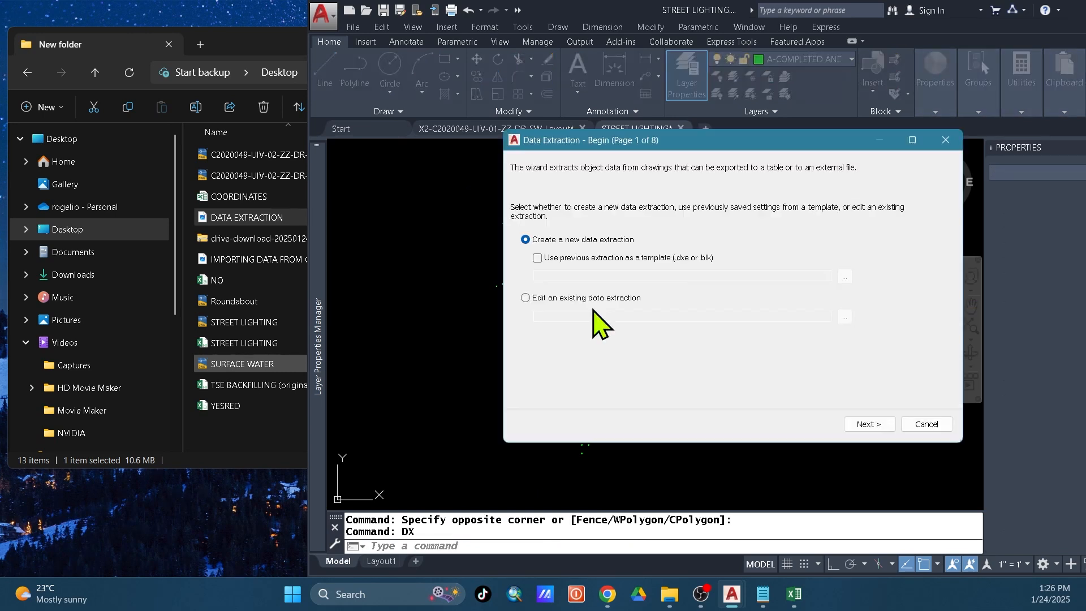
click(863, 418)
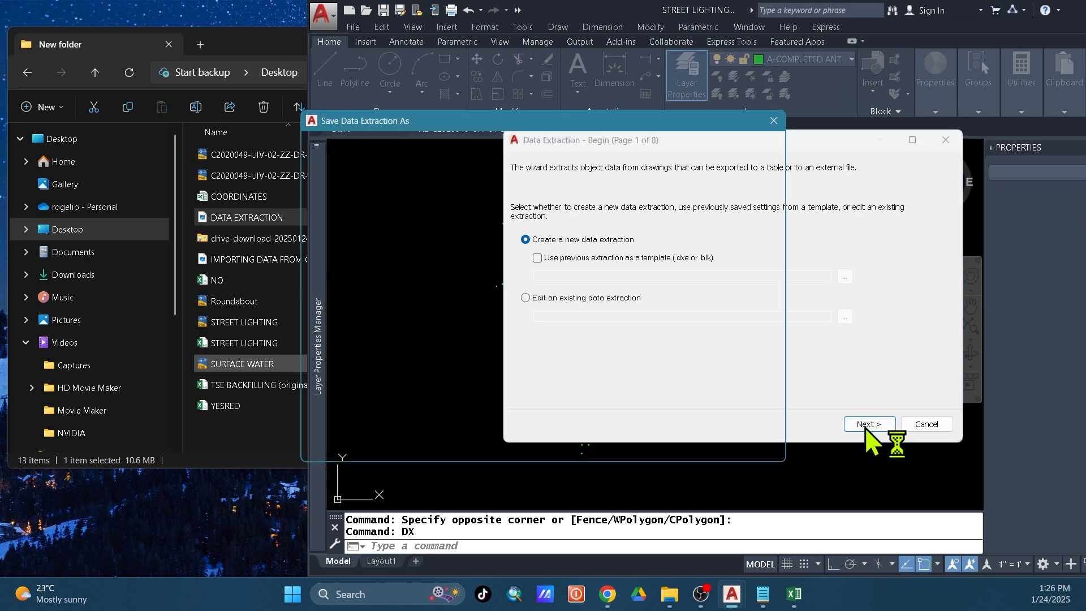
click(430, 205)
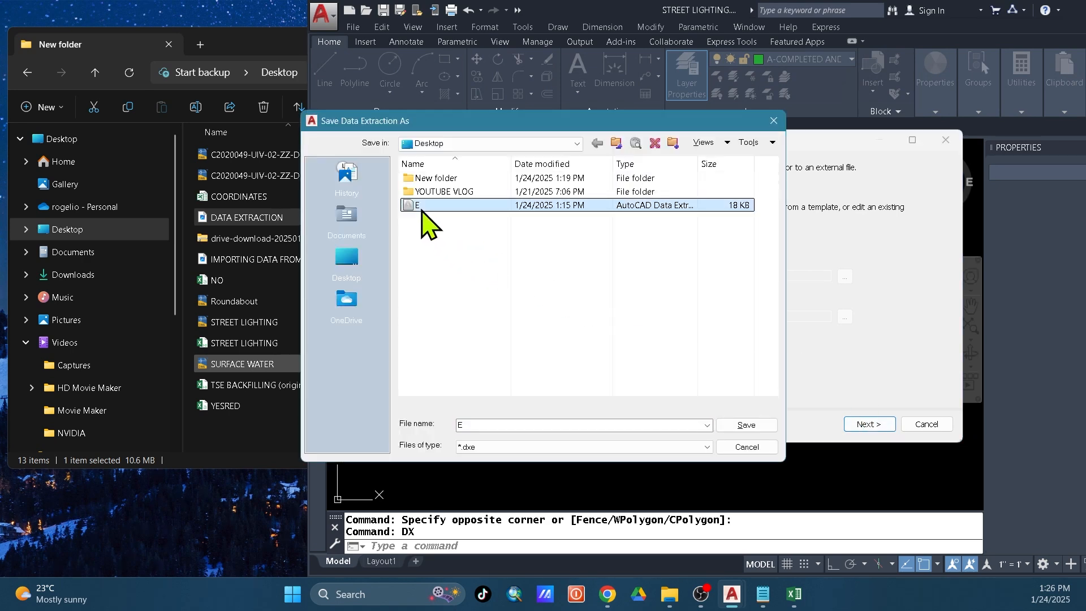
click(748, 428)
click(487, 328)
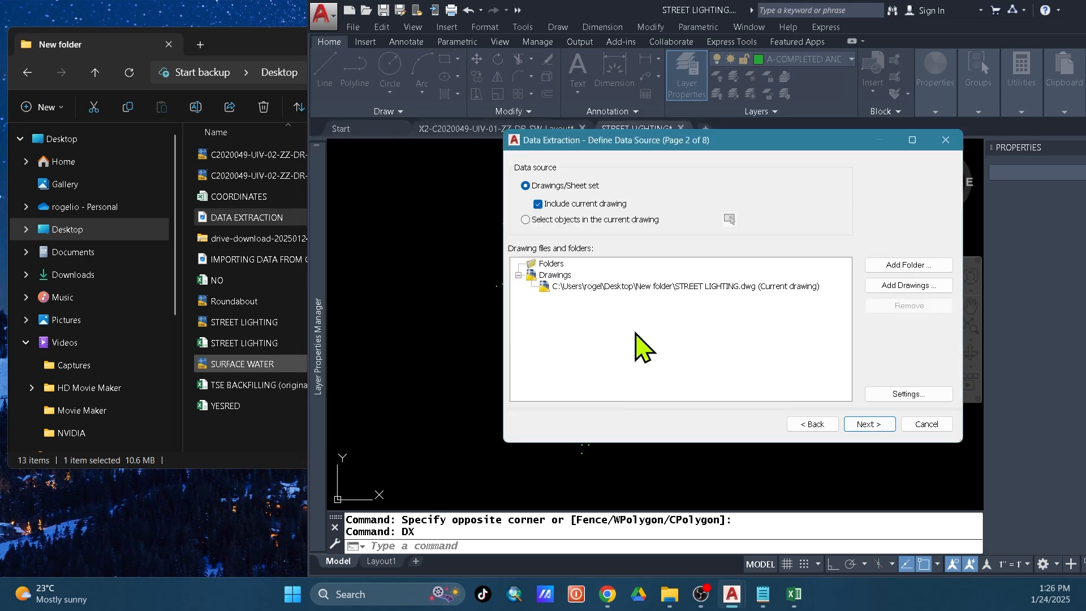
Restrict the data source to selected objects in the current drawing and select the cluster of copied blocks.
click(562, 220)
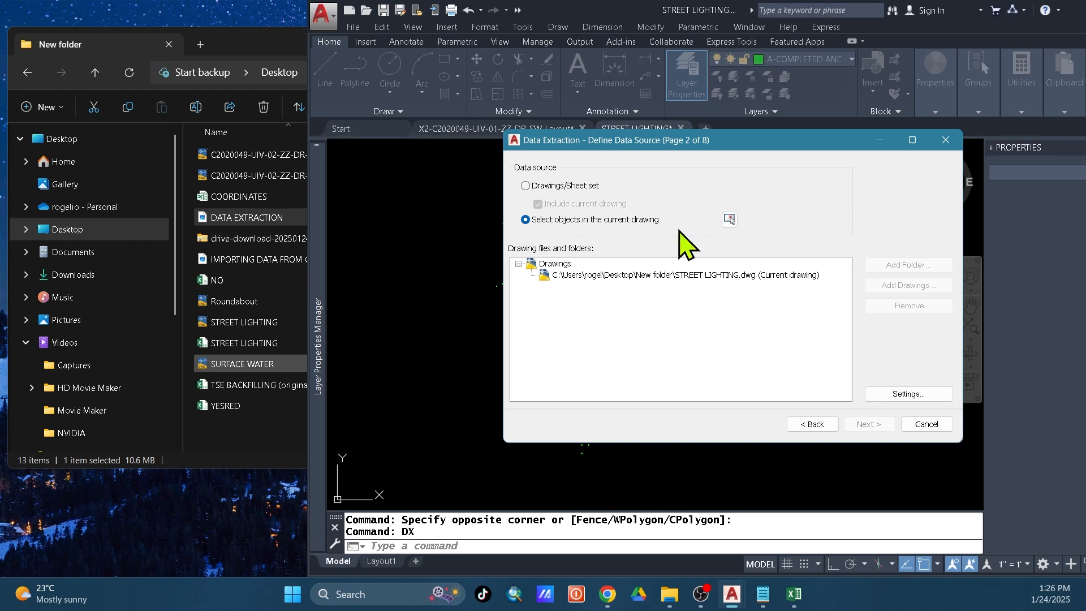
click(729, 220)
scroll(727, 219, down, 3)
click(708, 403)
click(557, 221)
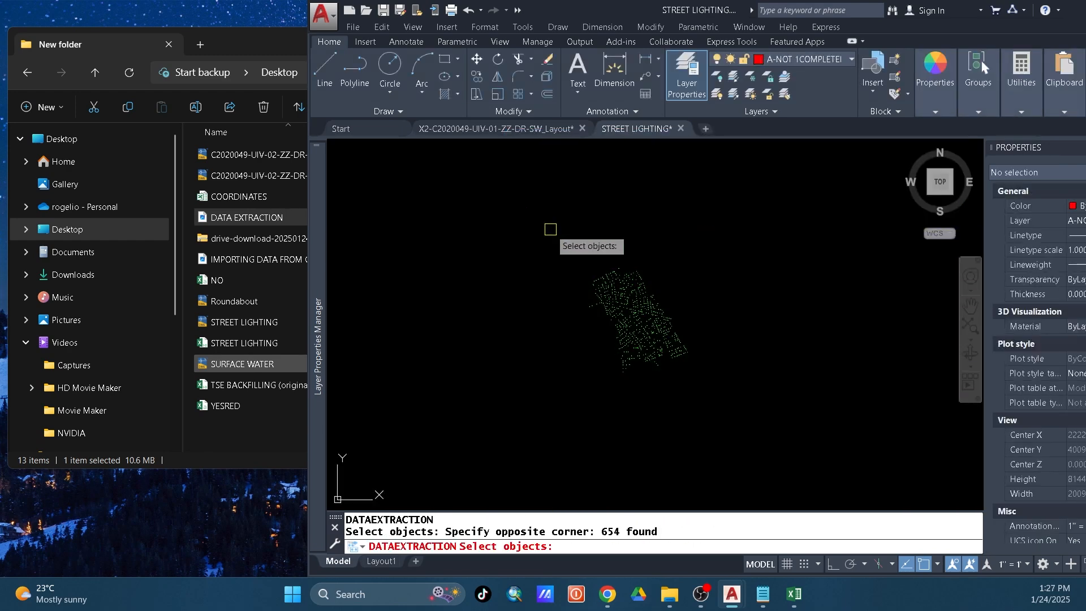
key(Return)
click(864, 423)
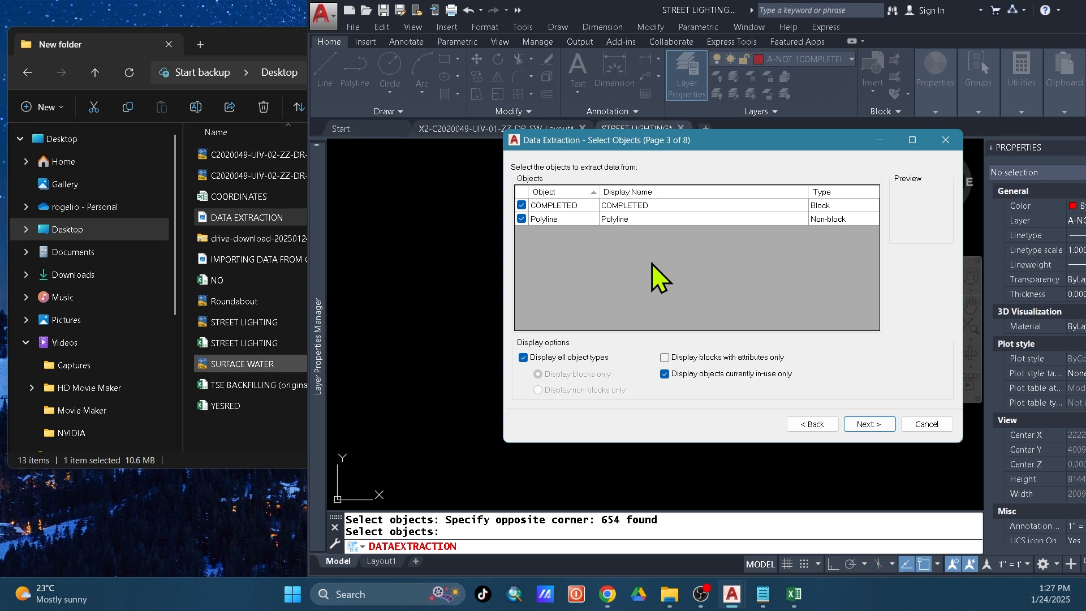
Keep COMPLETED and Polyline as extraction objects and filter the properties to the Geometry category only.
click(878, 425)
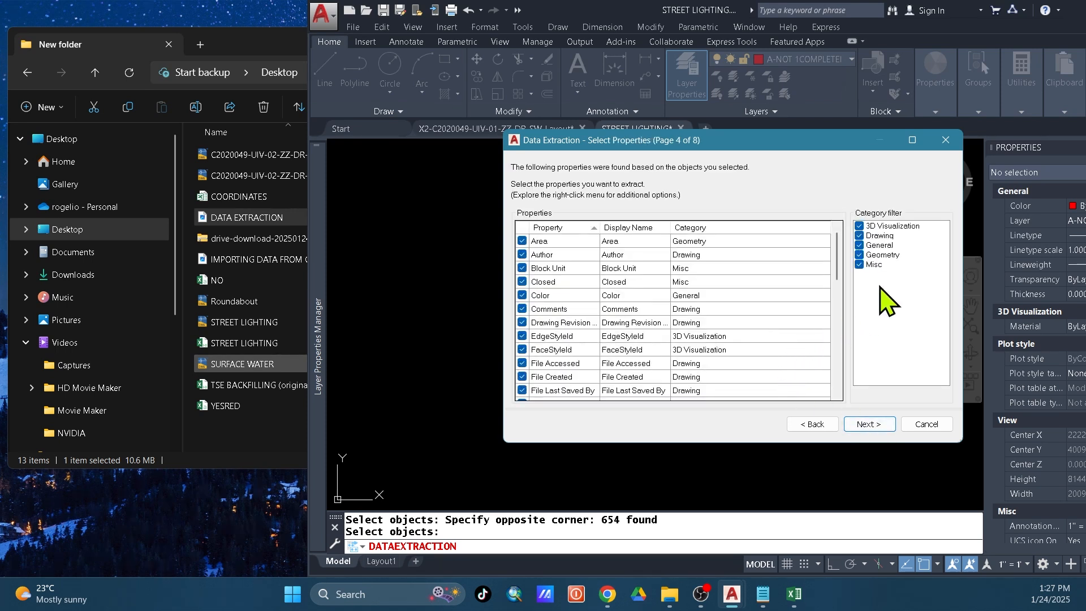
click(859, 226)
click(859, 236)
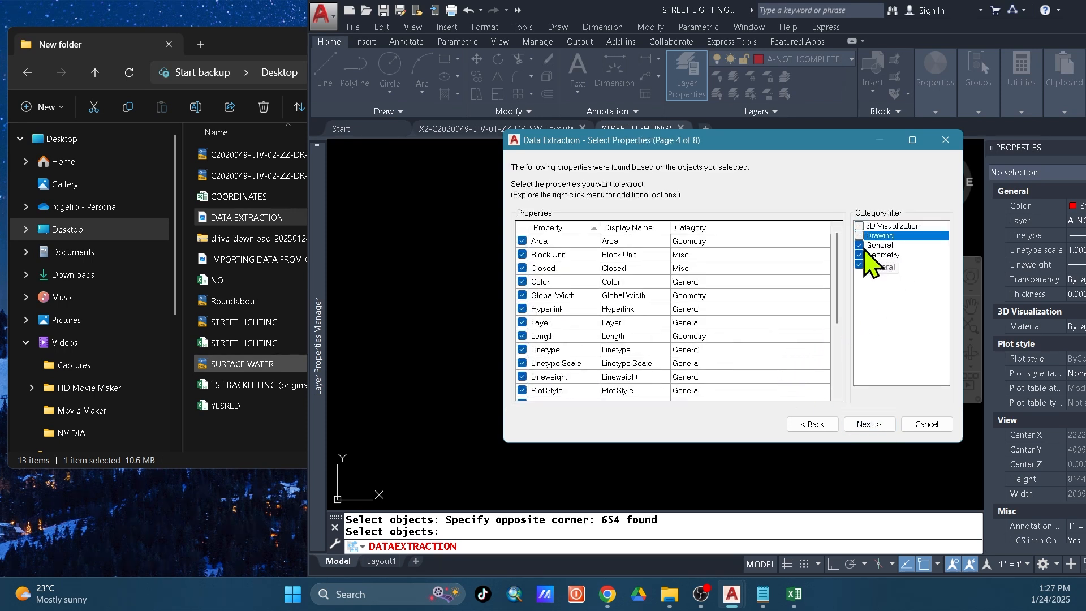
click(860, 246)
click(862, 264)
click(862, 265)
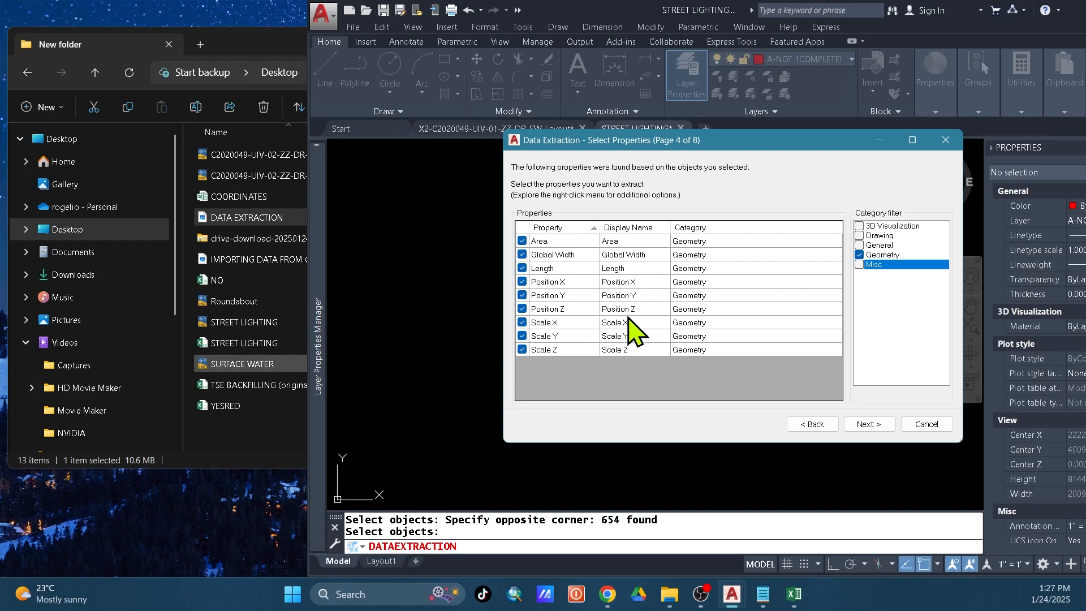
Exclude Area, Global Width, Length, Scale Y and Scale Z, keeping Position X, Y, Z and Scale X, and proceed to the output options.
click(522, 241)
click(522, 255)
click(522, 268)
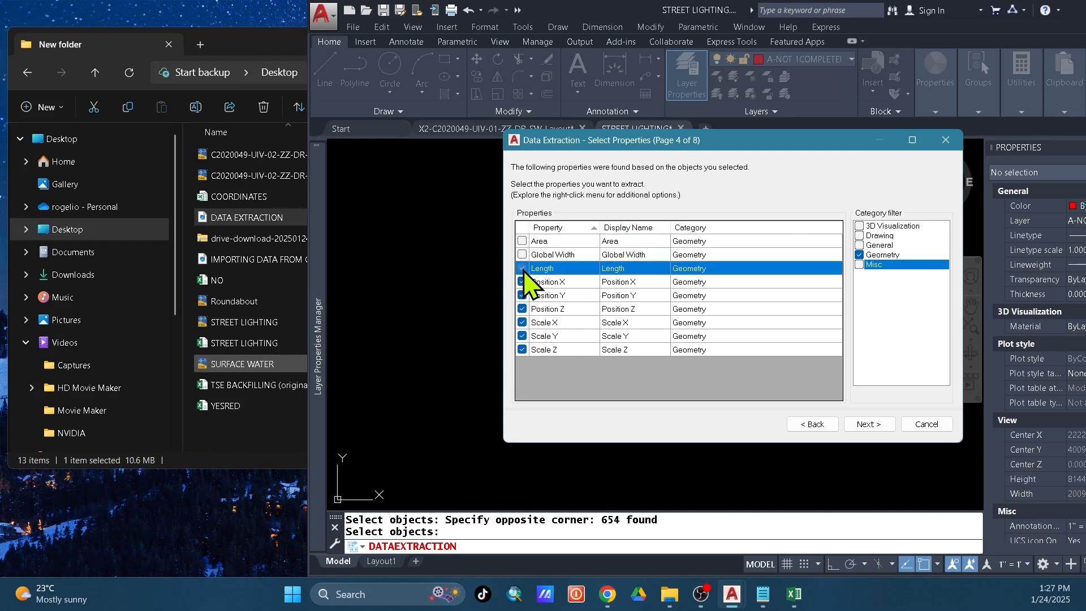
click(522, 282)
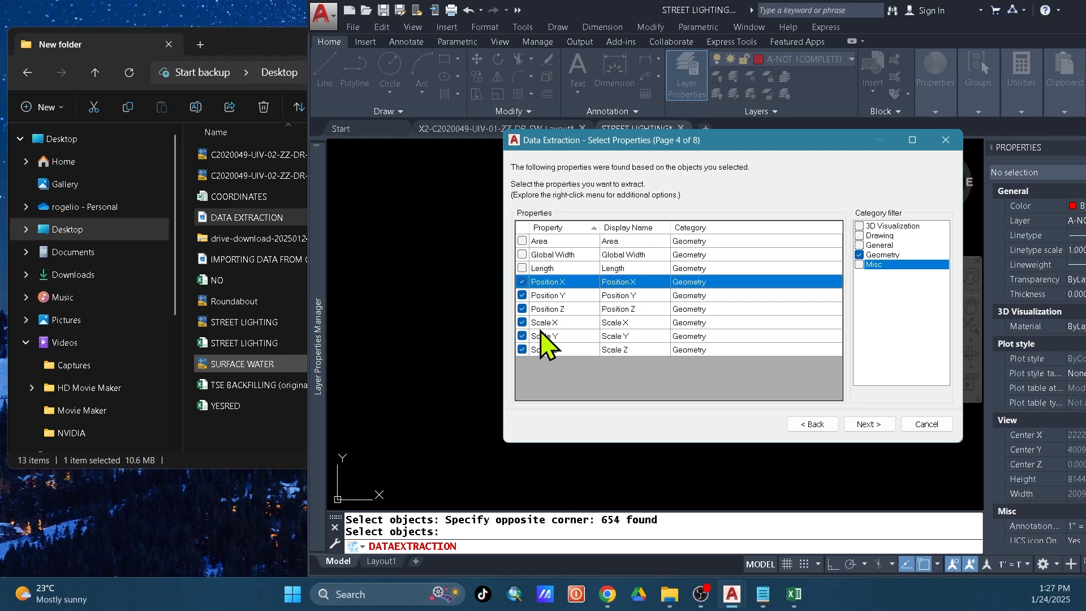
click(522, 336)
click(522, 350)
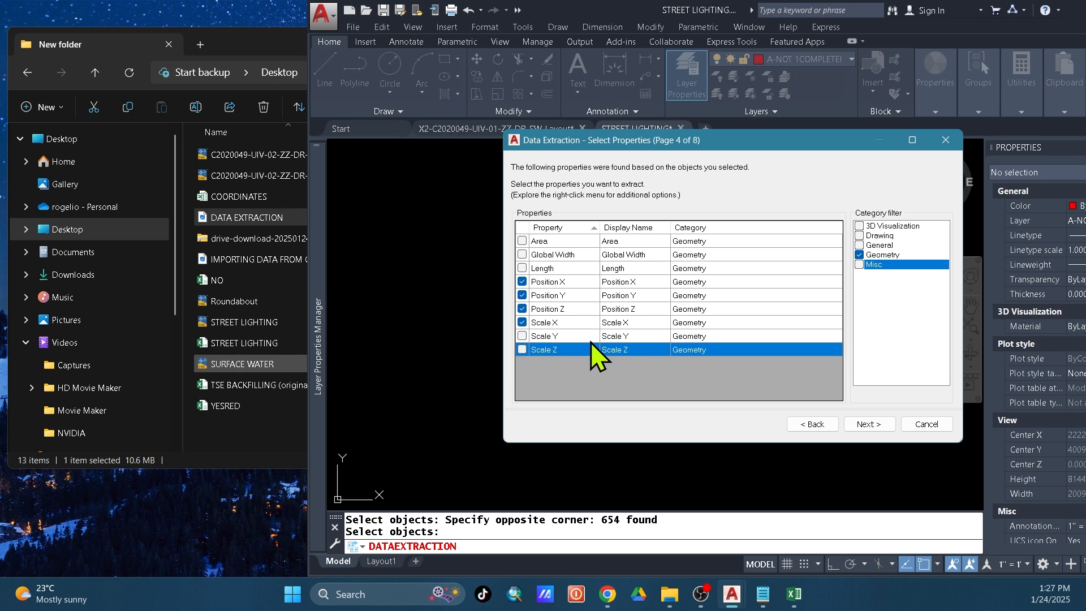
click(862, 426)
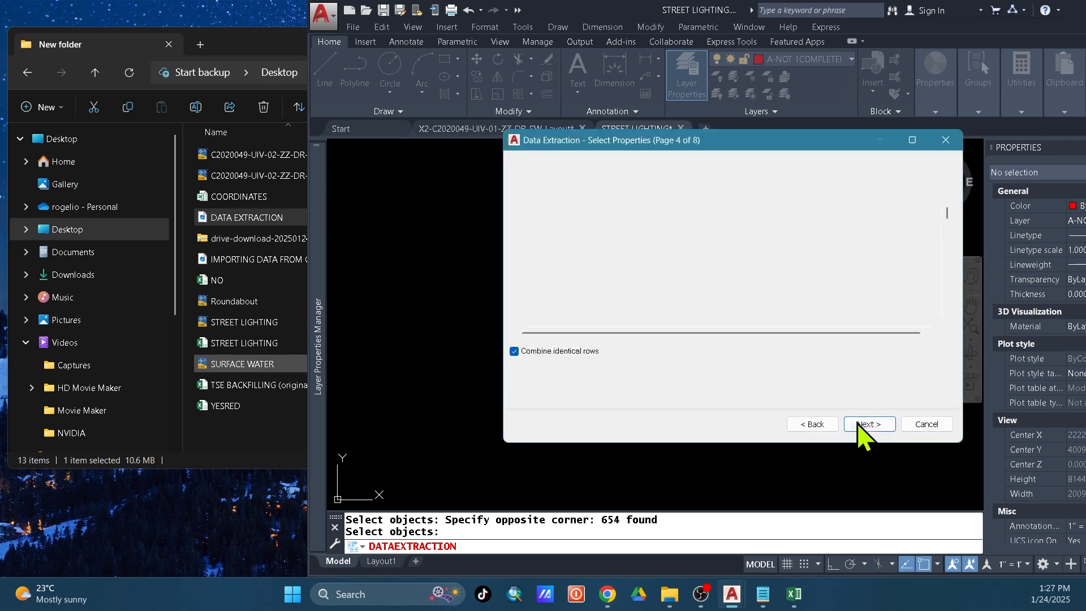
click(873, 425)
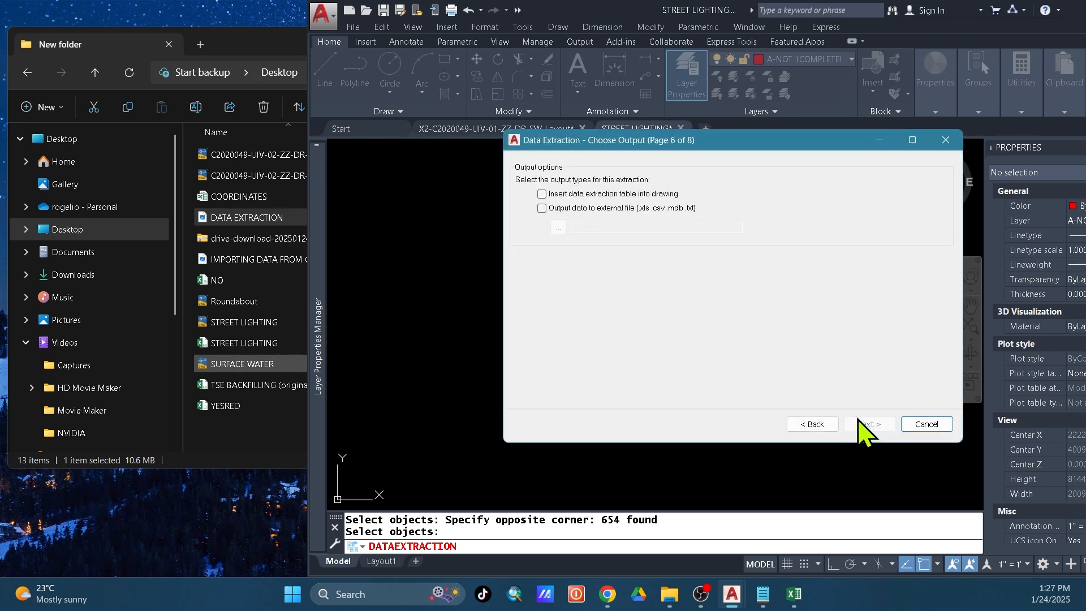
Output the data to STREET LIGHTING.xls in Documents and to a Standard-style table in the drawing, and finish the extraction.
click(614, 209)
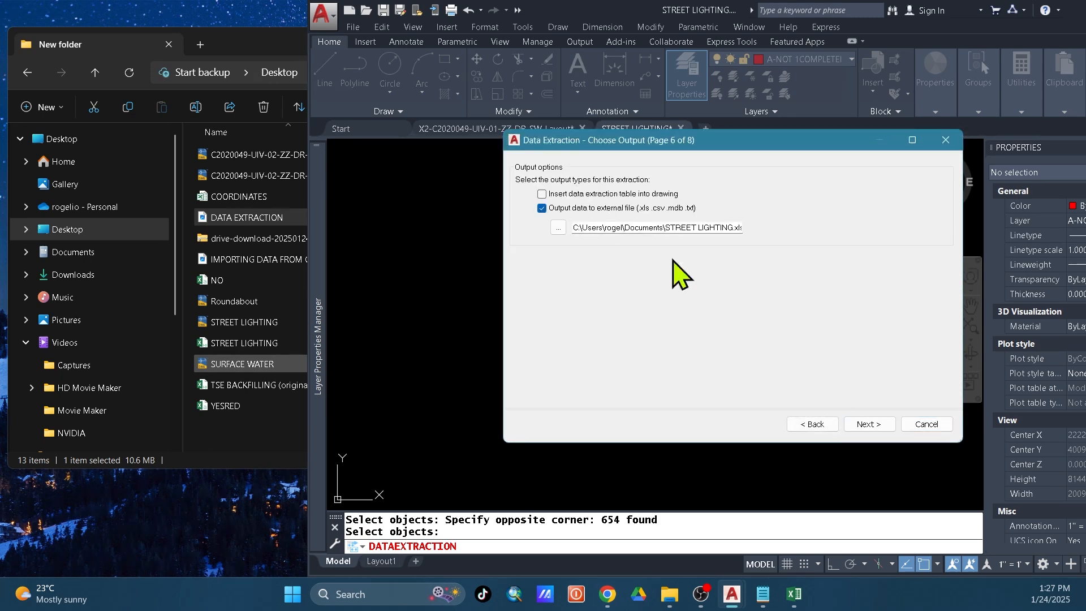
click(561, 229)
click(380, 263)
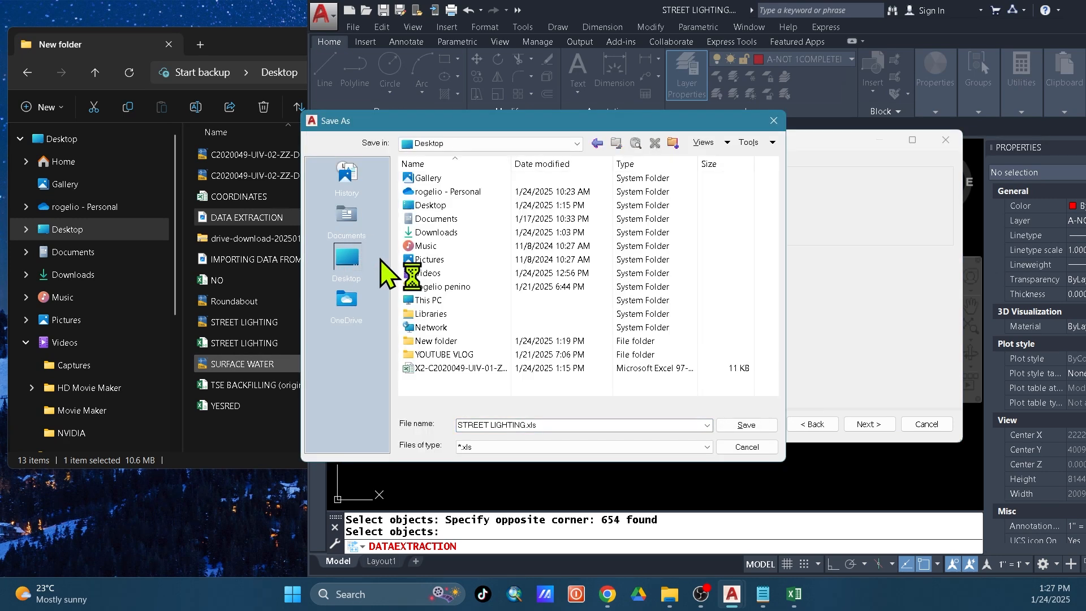
click(774, 120)
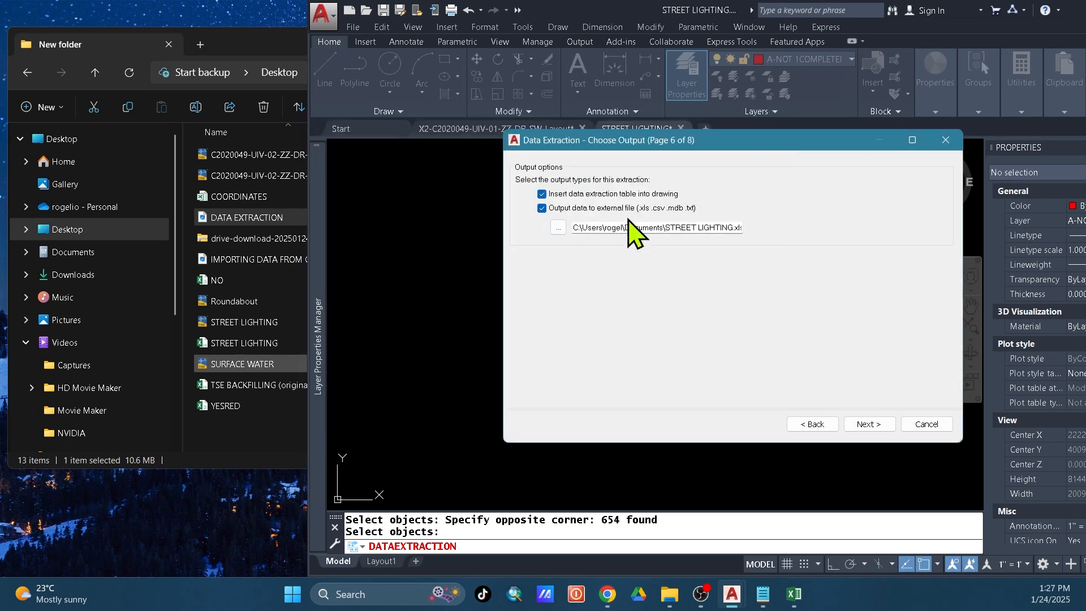
click(860, 424)
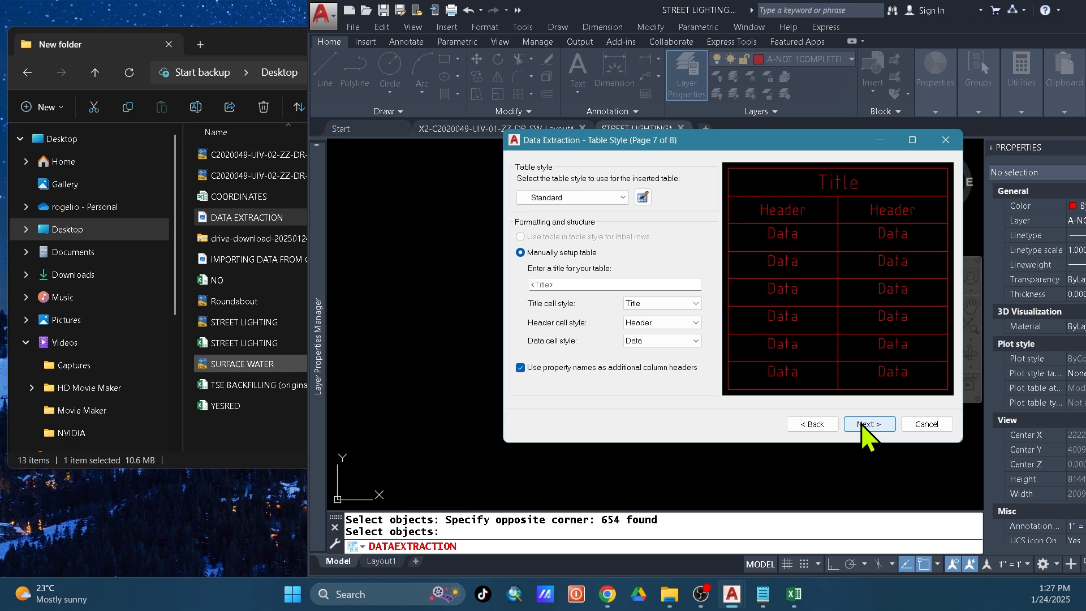
click(867, 426)
click(871, 429)
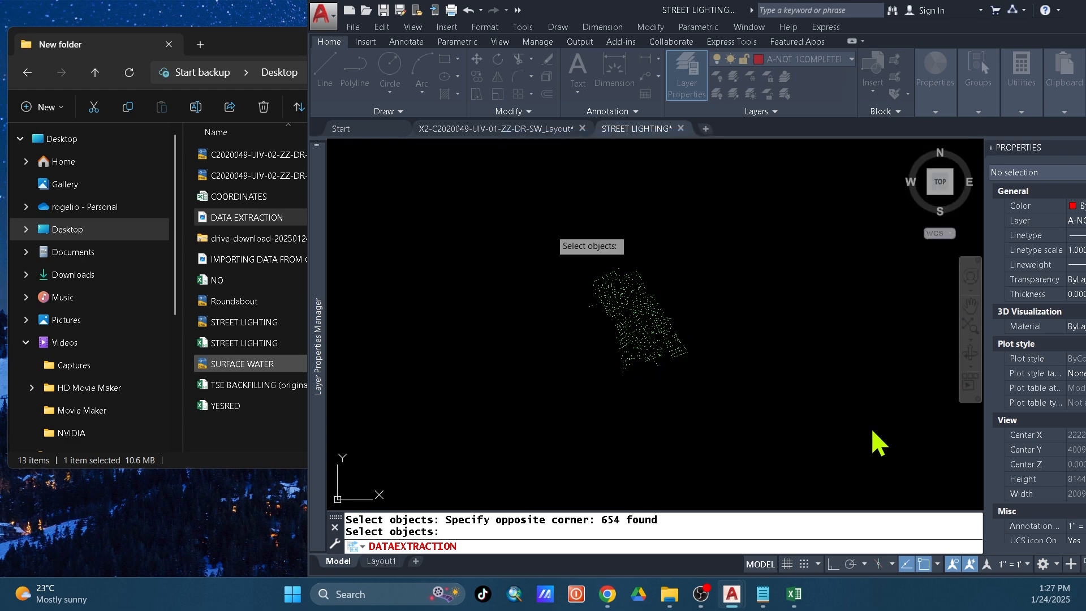
Place the extraction table in the empty area near the separate original block and inspect its coordinate rows.
click(777, 326)
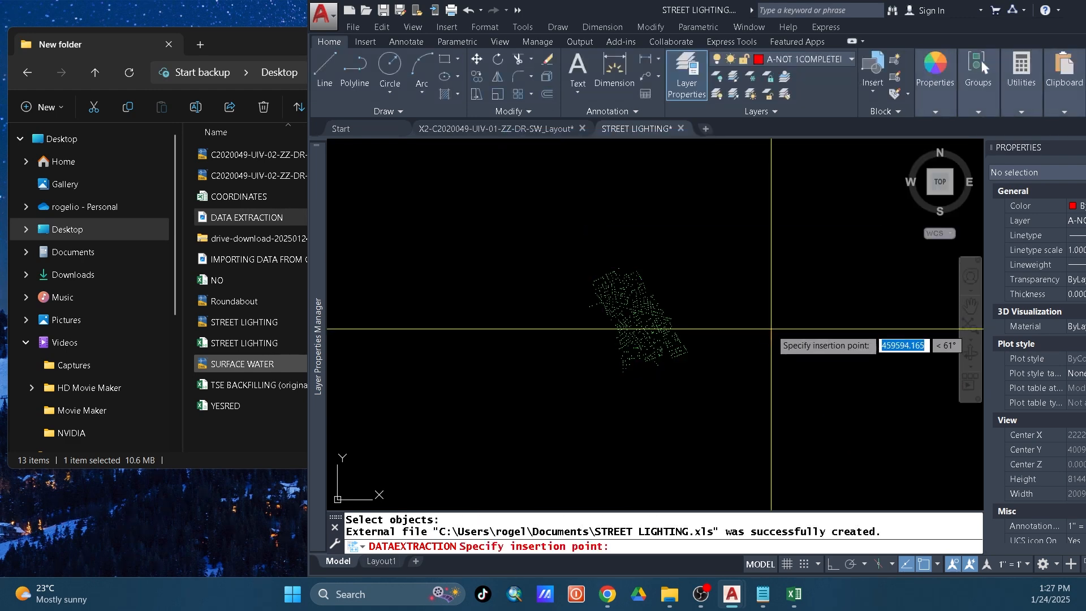
scroll(741, 348, up, 4)
click(684, 331)
scroll(696, 339, up, 8)
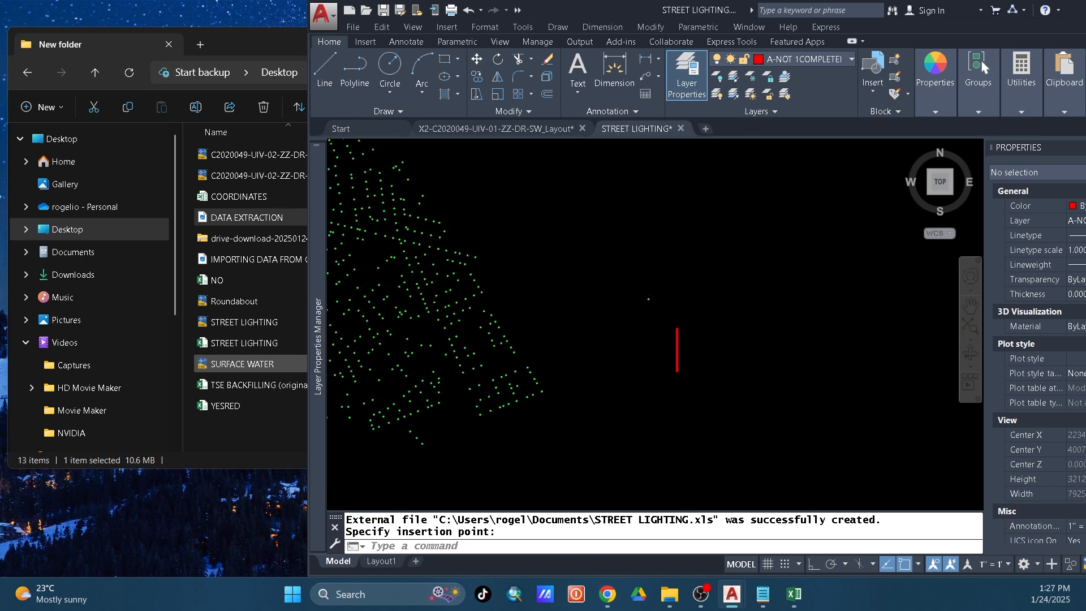
scroll(673, 255, up, 9)
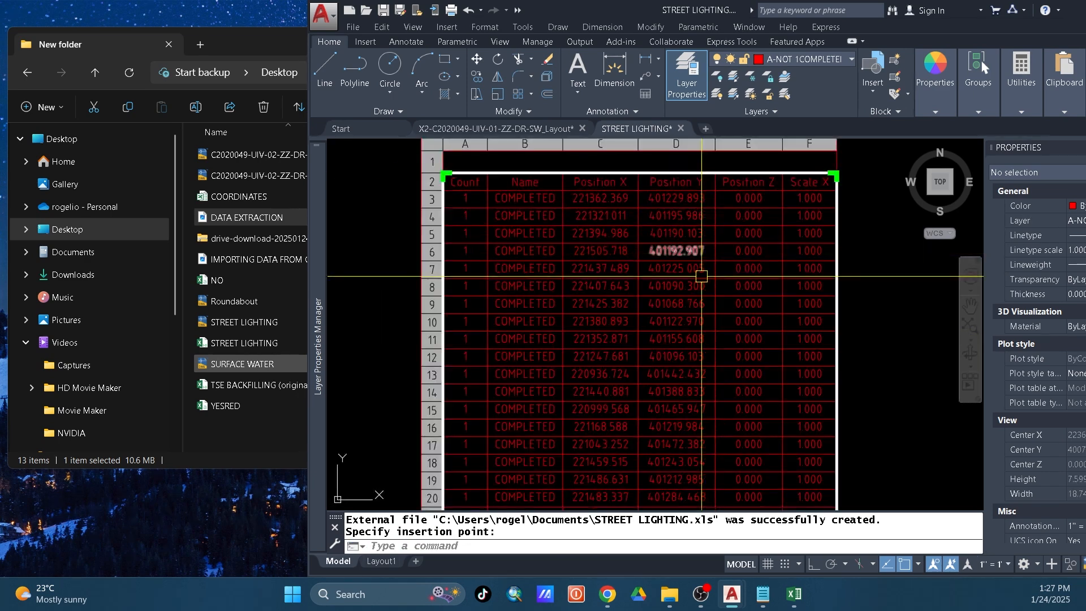
scroll(593, 301, down, 8)
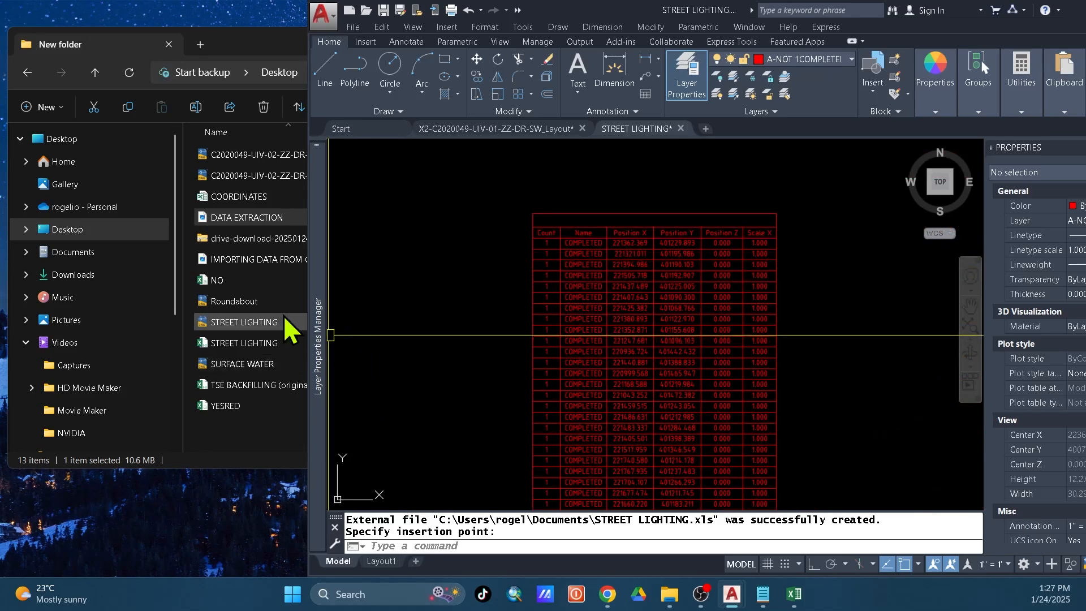
Switch to File Explorer and open the X2-C2020049-UIV-01-ZZ-DR-SW_Layout workbook from the Desktop folder.
click(257, 34)
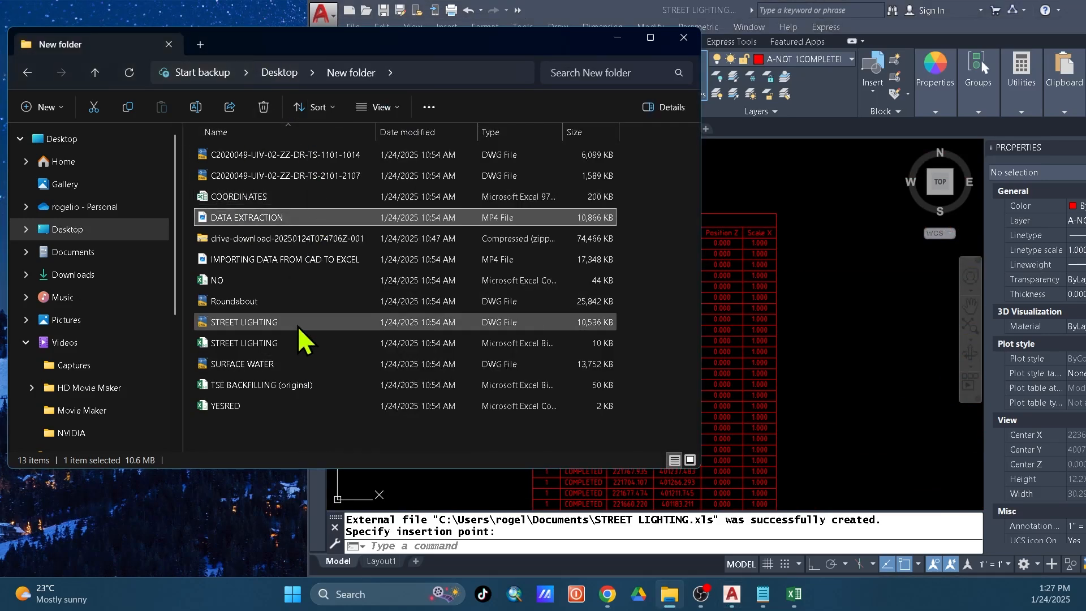
click(85, 230)
double_click(490, 263)
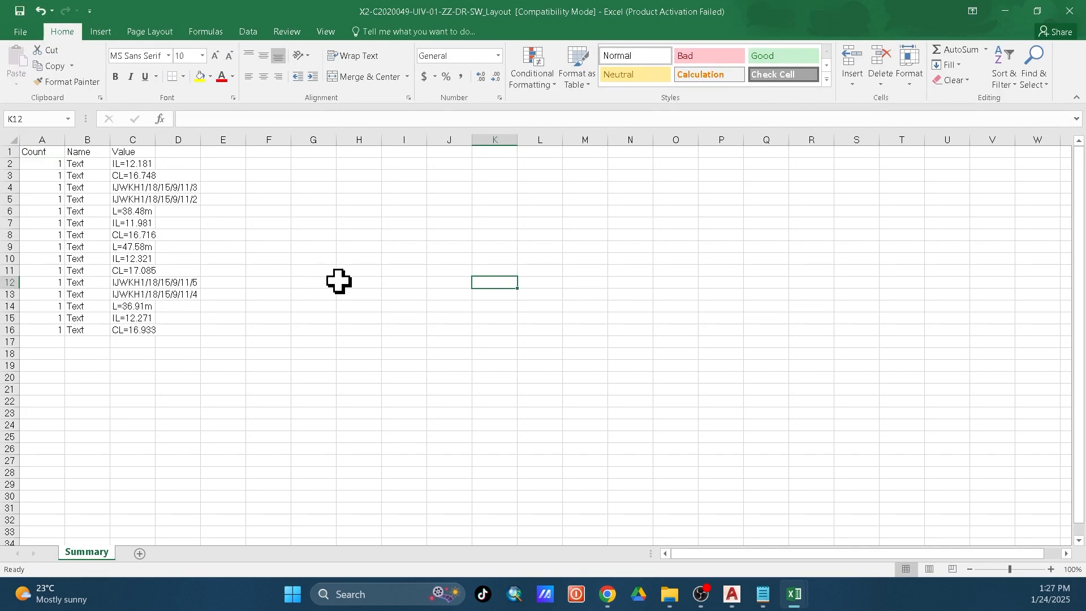
Shrink the X2 layout workbook's window and close the NO workbook without saving its changes.
click(1038, 11)
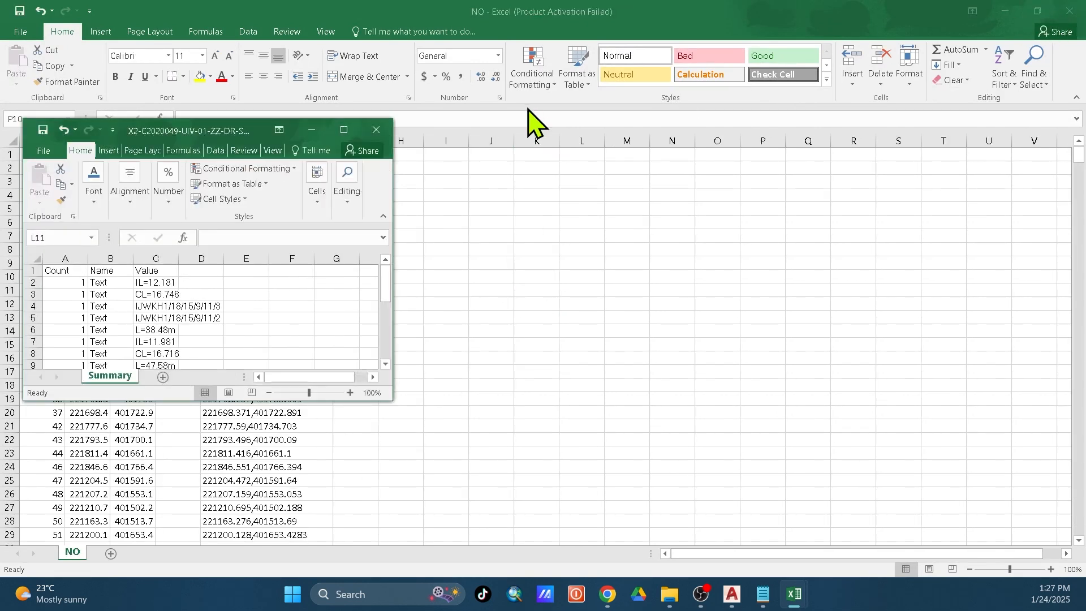
click(470, 242)
click(1069, 11)
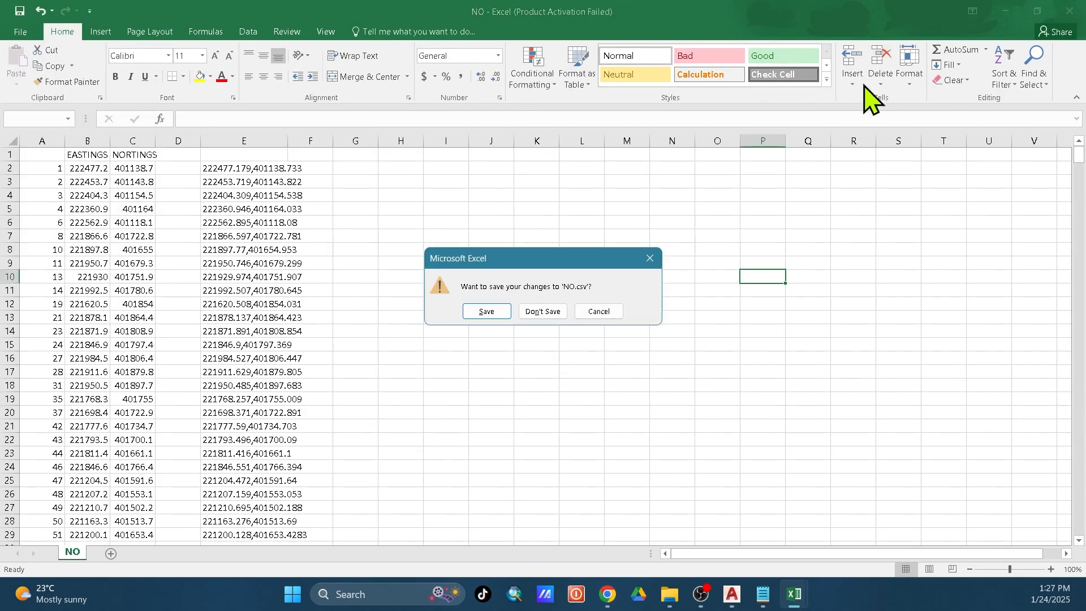
click(551, 312)
Return to the Desktop folder in File Explorer to look for the exported workbook.
click(587, 321)
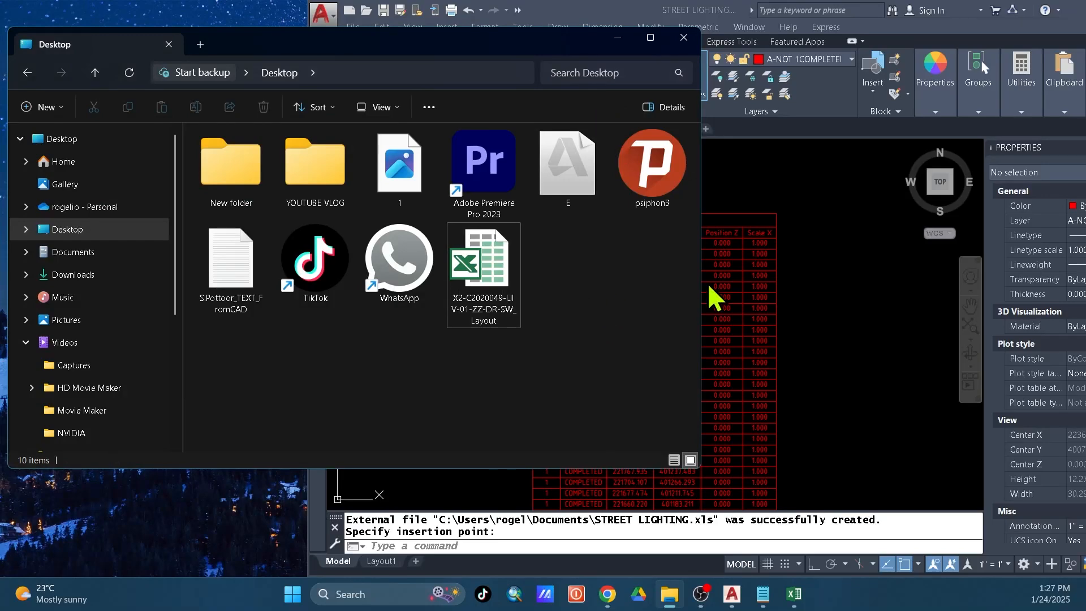
click(826, 282)
click(122, 235)
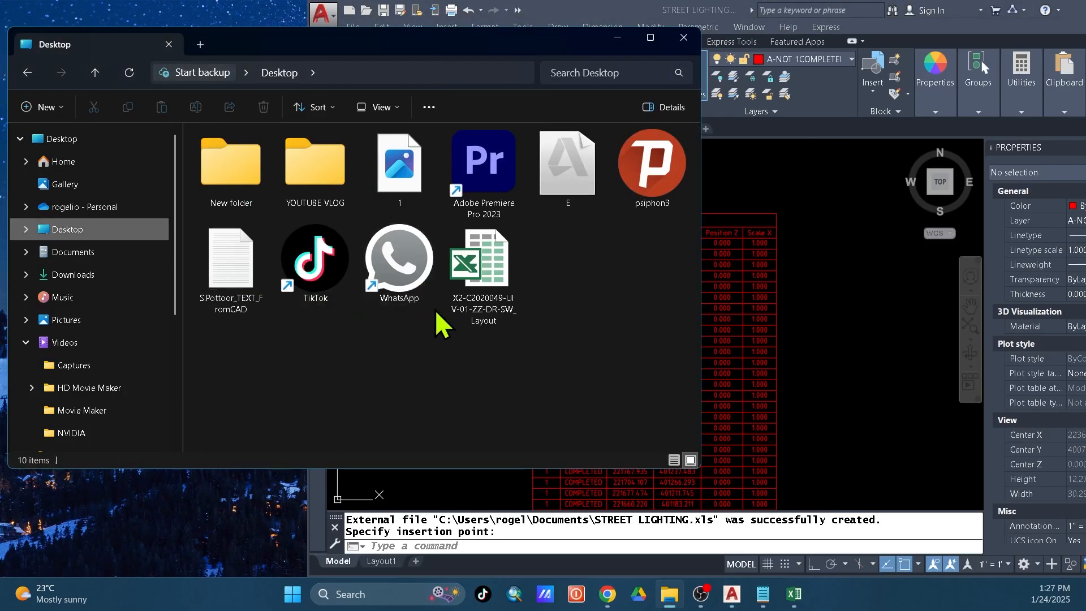
Switch to AutoCAD and erase the inserted data extraction table from the STREET LIGHTING drawing.
click(826, 315)
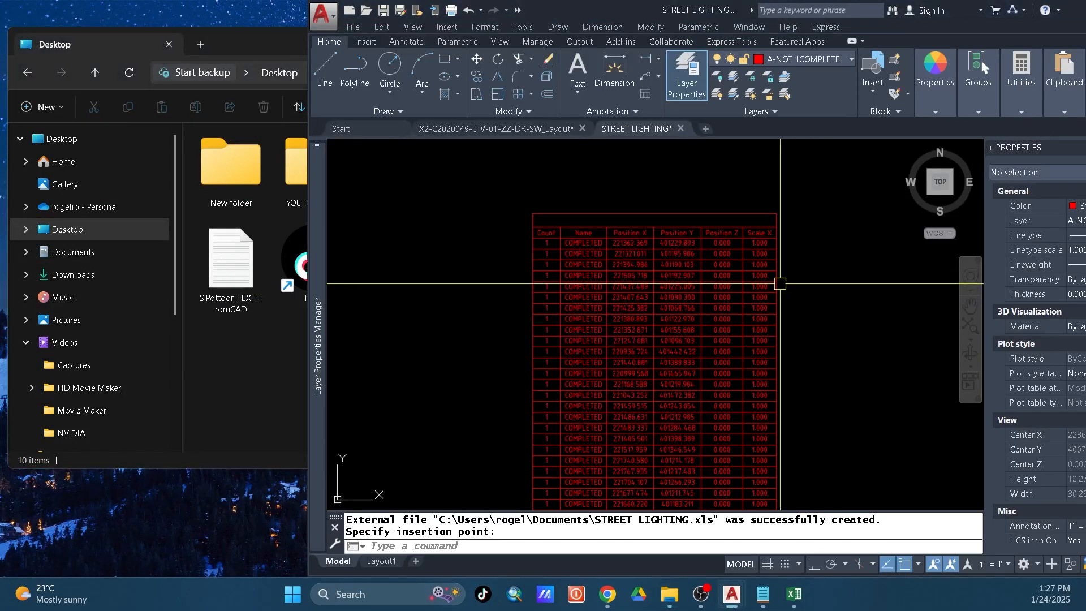
scroll(807, 233, down, 3)
click(786, 264)
click(694, 320)
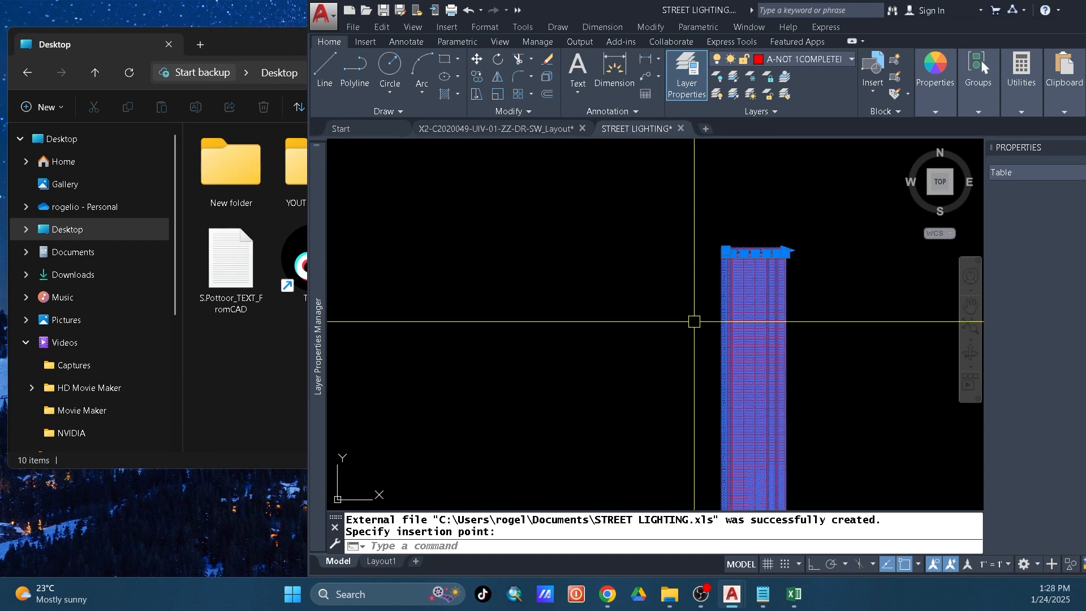
text(e)
key(Return)
Start a new data extraction and save its definition on the Desktop as F.
middle_click(727, 310)
middle_click(727, 311)
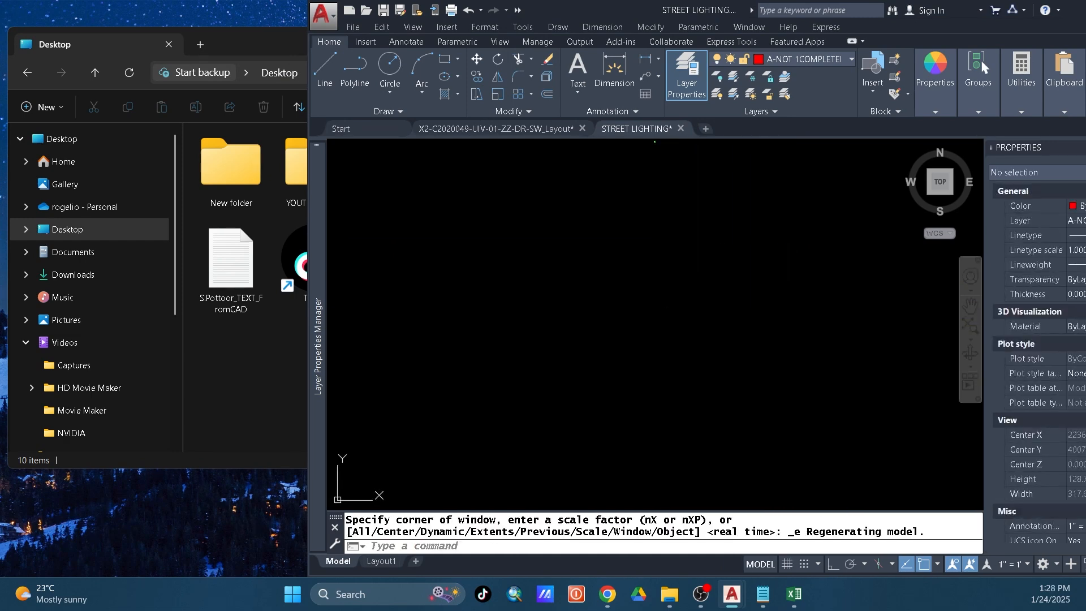
middle_click(678, 264)
middle_click(679, 264)
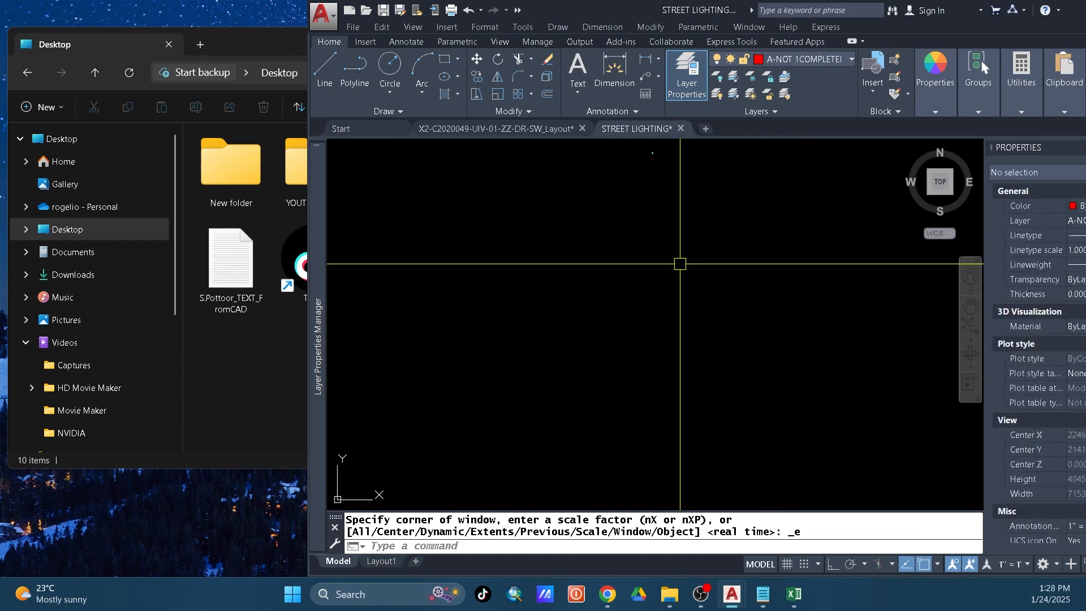
middle_click(679, 264)
middle_click(679, 264)
drag(673, 164, 668, 283)
scroll(570, 406, up, 5)
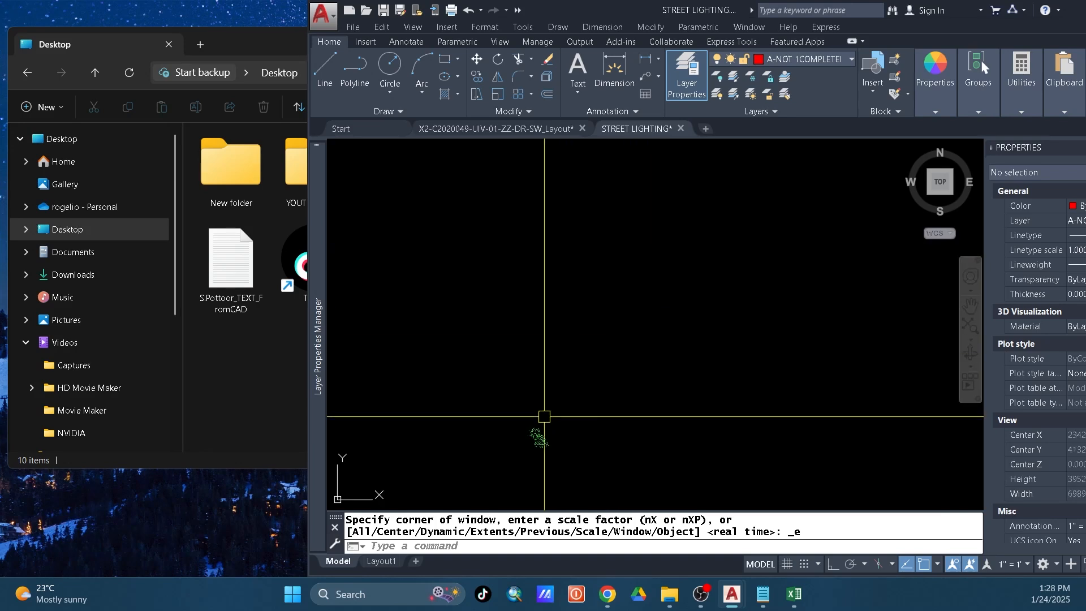
scroll(543, 416, up, 5)
drag(683, 453, 684, 252)
scroll(681, 260, up, 2)
drag(667, 362, 669, 333)
text(dx)
key(Return)
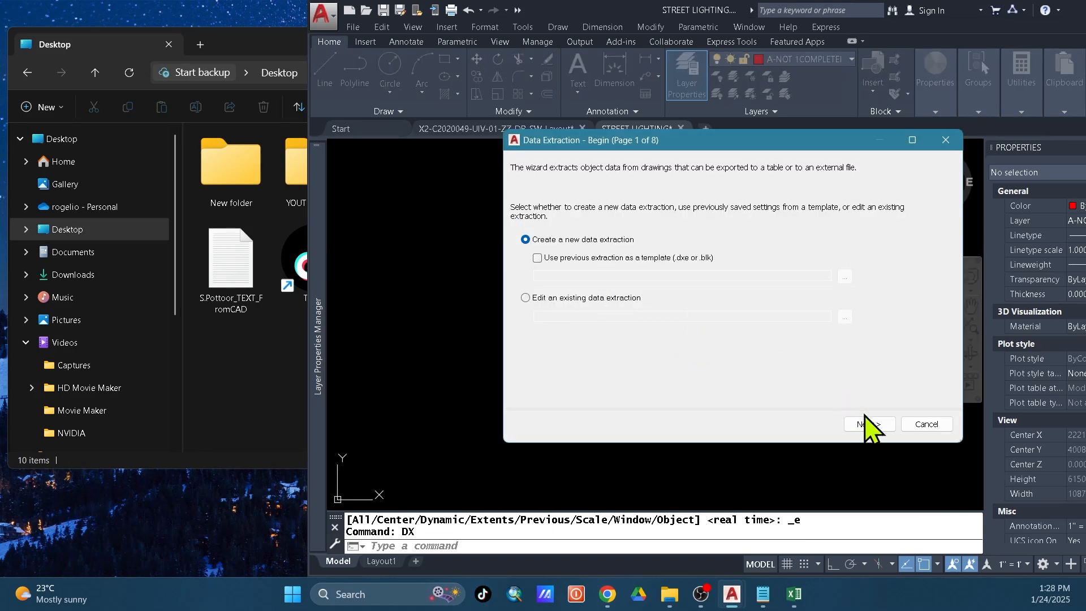
click(865, 420)
click(418, 205)
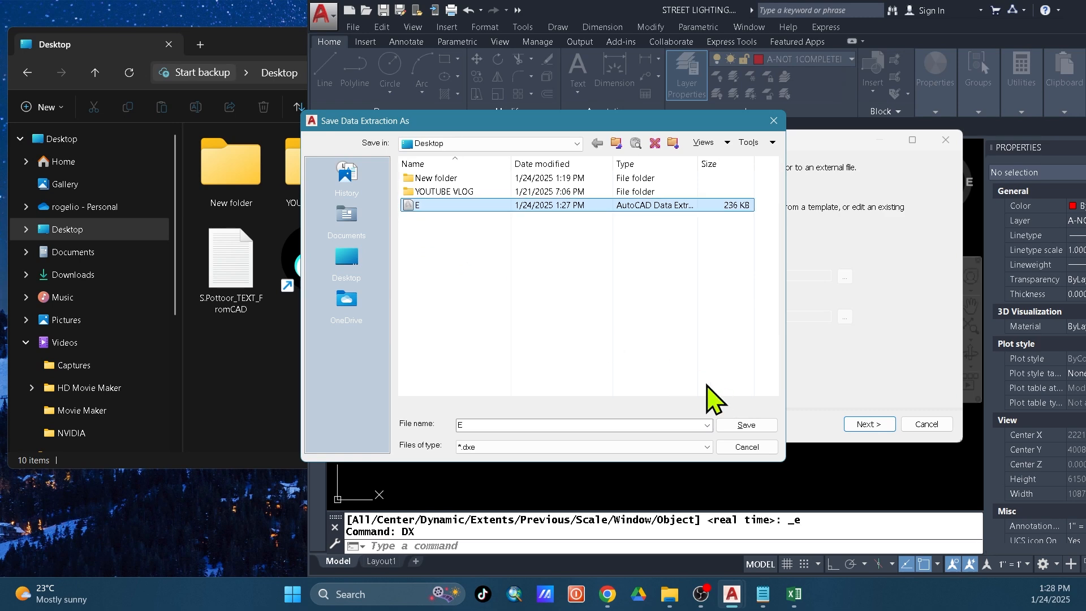
double_click(501, 425)
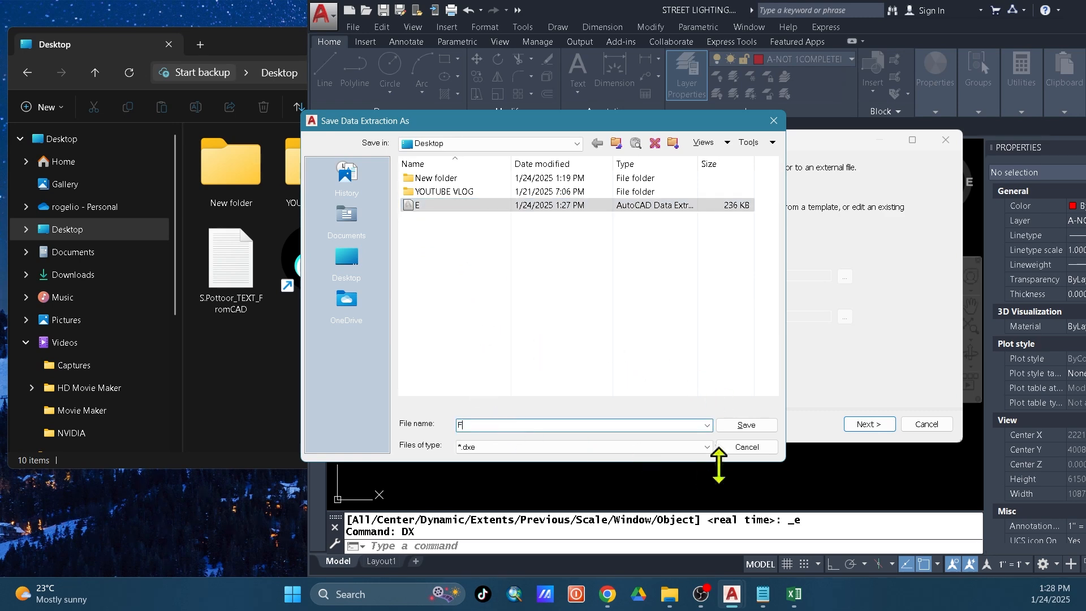
click(746, 428)
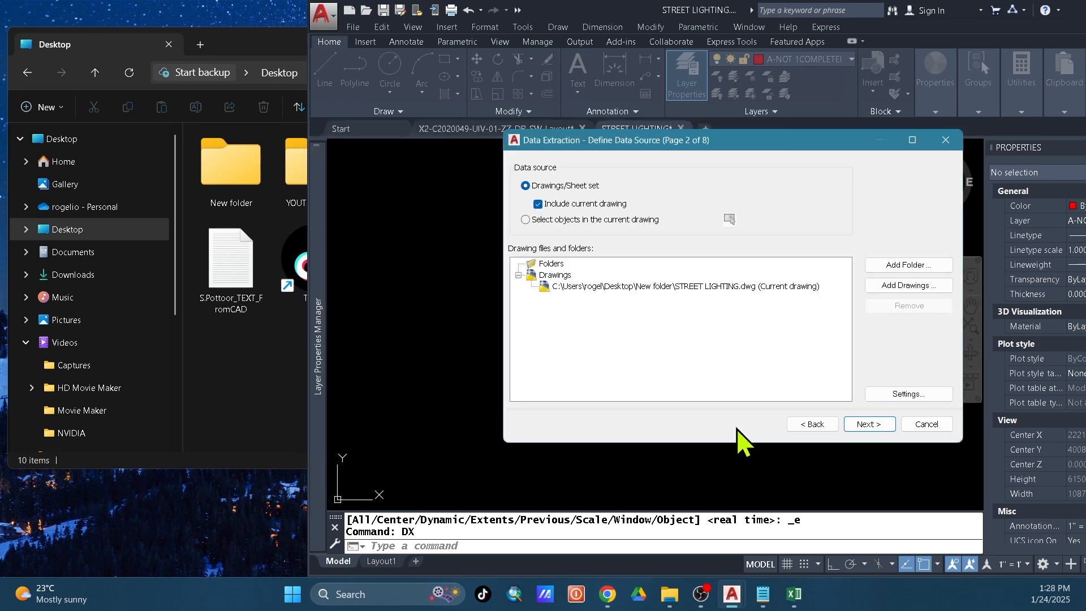
Use objects selected in the current drawing as the data source, picking the whole street lighting cluster, and accept the listed object types.
click(598, 220)
click(729, 219)
click(766, 439)
click(510, 213)
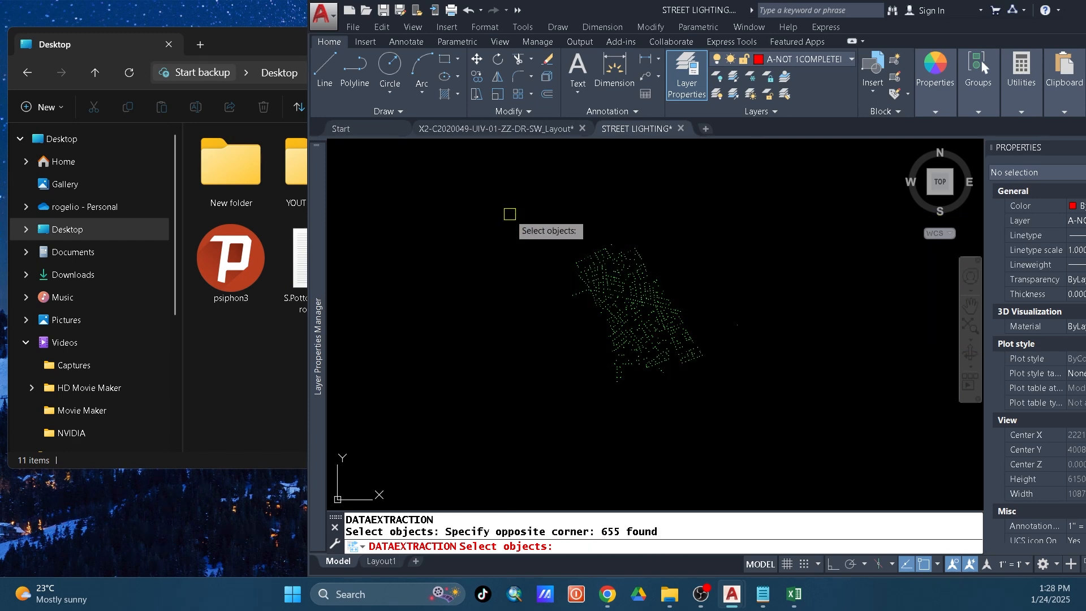
key(Return)
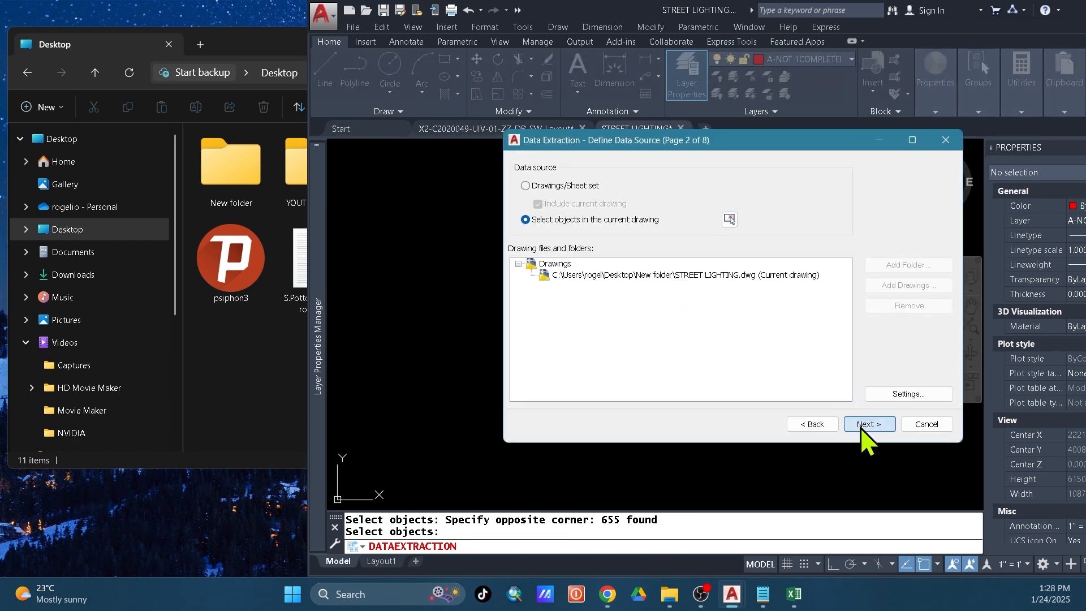
click(860, 428)
click(860, 428)
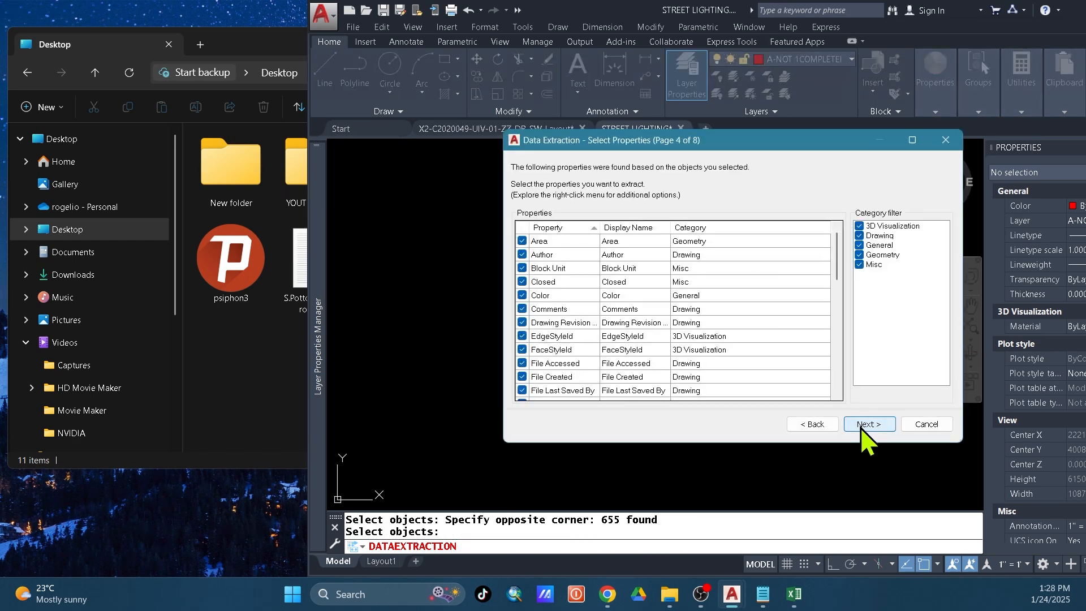
Limit the property categories to Geometry by excluding 3D Visualization, Drawing, General and Misc.
click(859, 226)
click(859, 235)
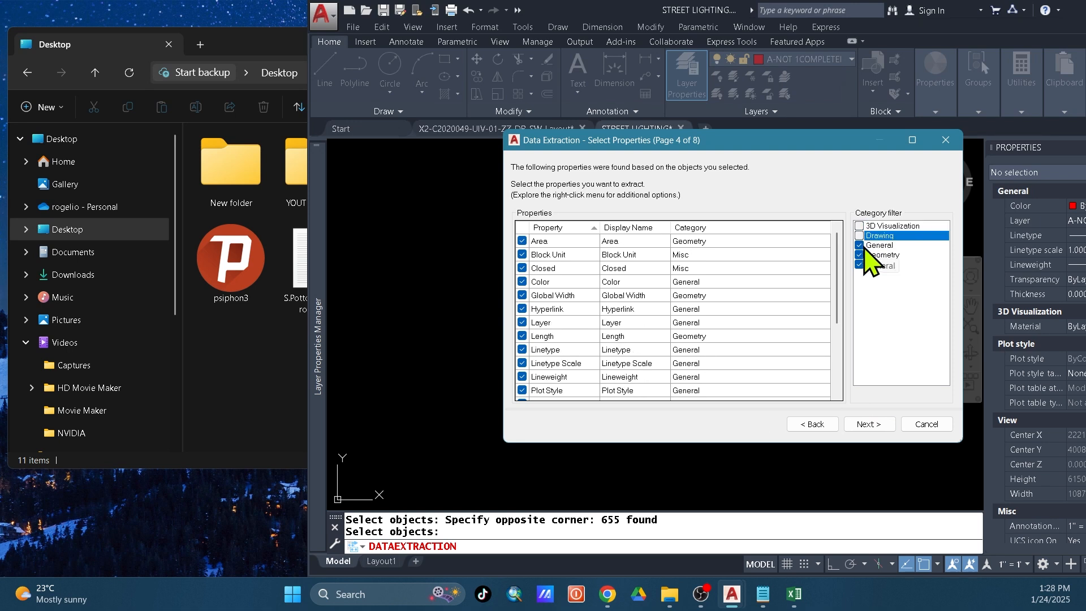
click(859, 245)
click(859, 264)
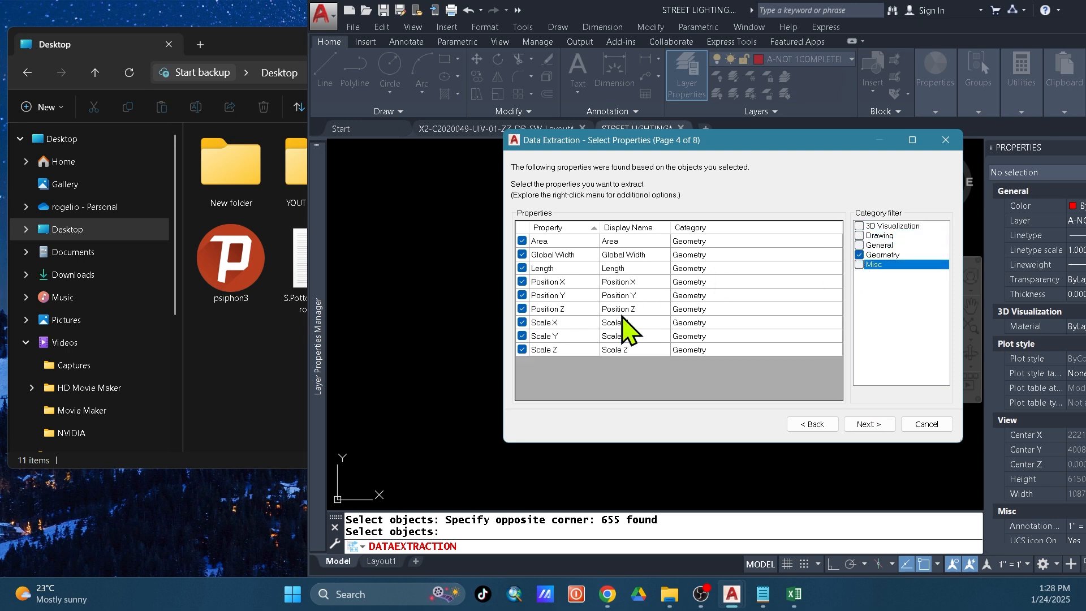
Exclude Length, Global Width, Area and Scale X, Y and Z, extracting only Position X, Y and Z.
click(522, 268)
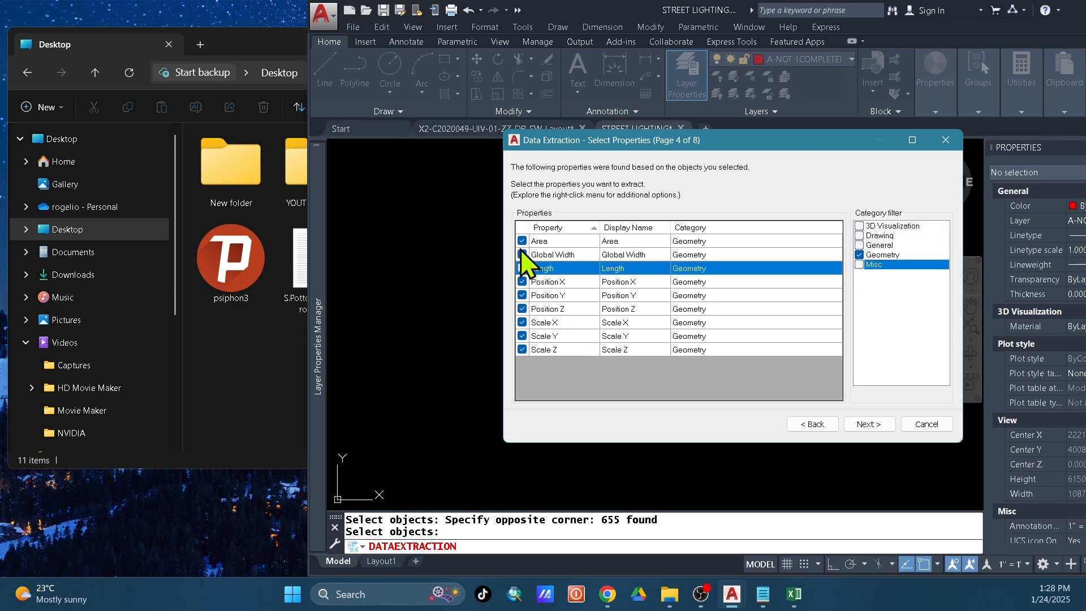
click(522, 255)
click(522, 241)
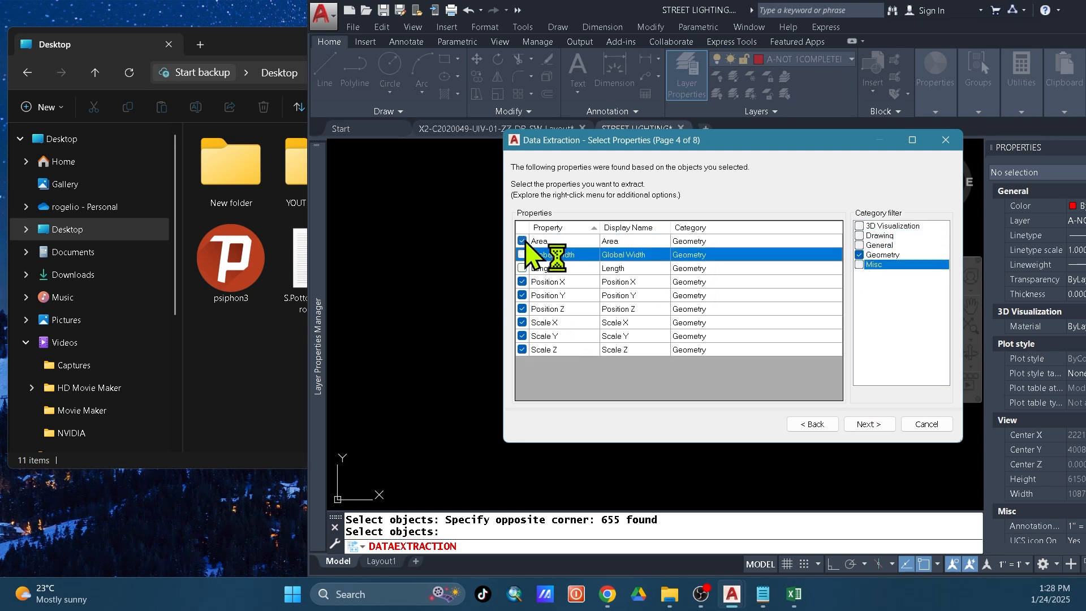
click(522, 322)
click(522, 336)
click(522, 349)
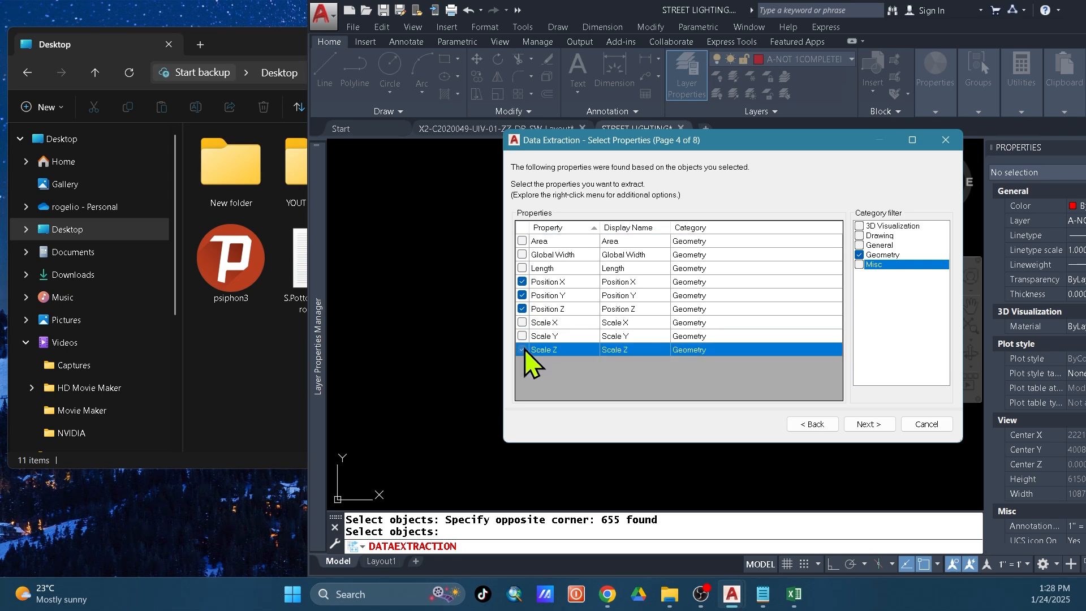
click(867, 424)
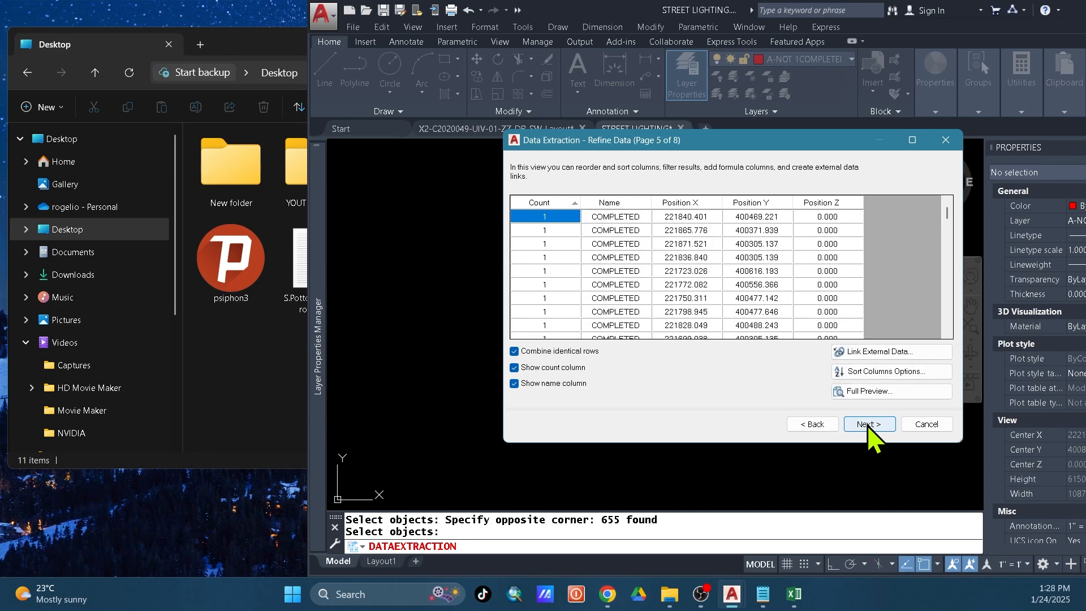
Output the refined data to an external file named 123.xls on the Desktop and finish the extraction.
click(867, 425)
click(613, 210)
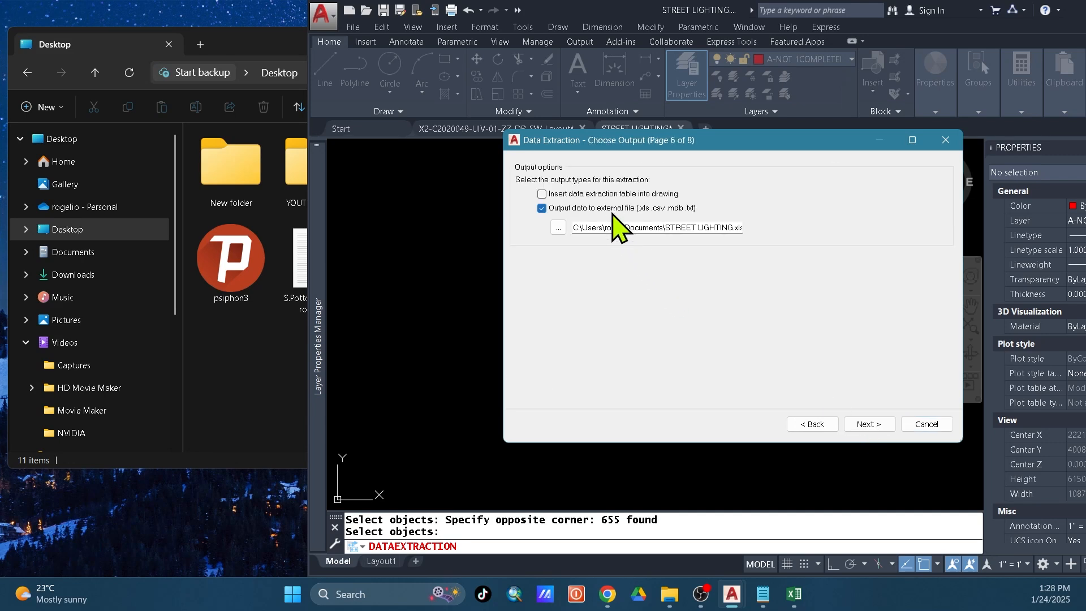
click(565, 233)
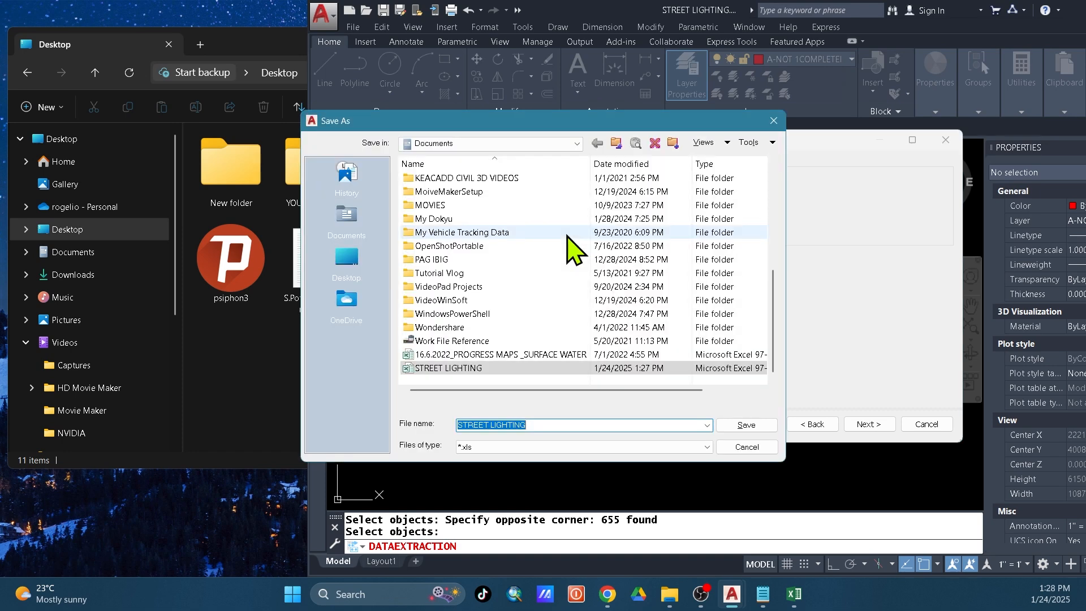
click(373, 262)
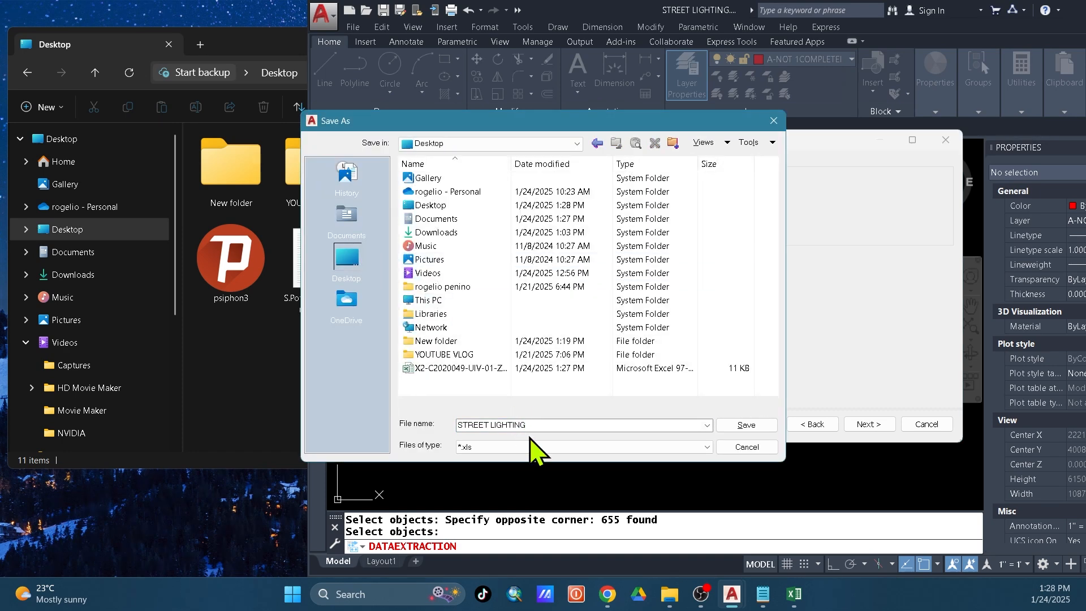
triple_click(516, 424)
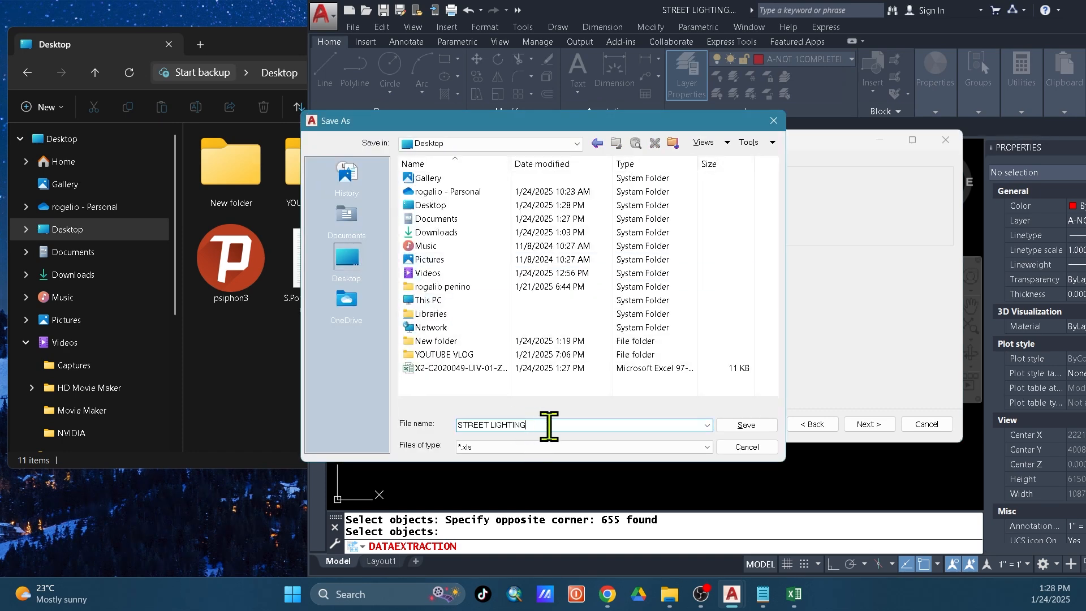
drag(548, 425, 379, 430)
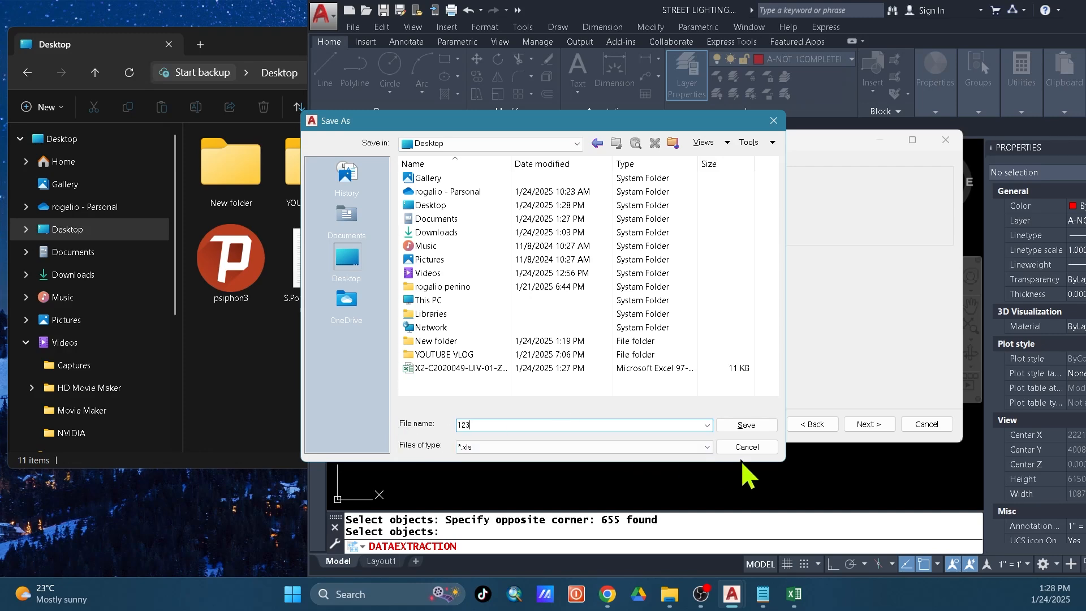
click(746, 425)
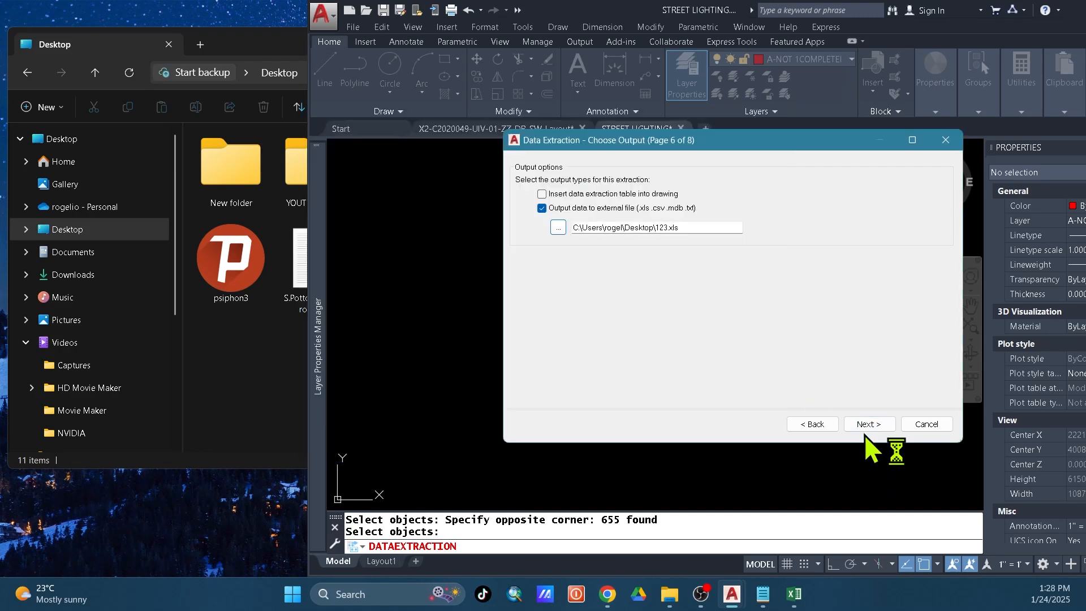
click(865, 427)
click(867, 426)
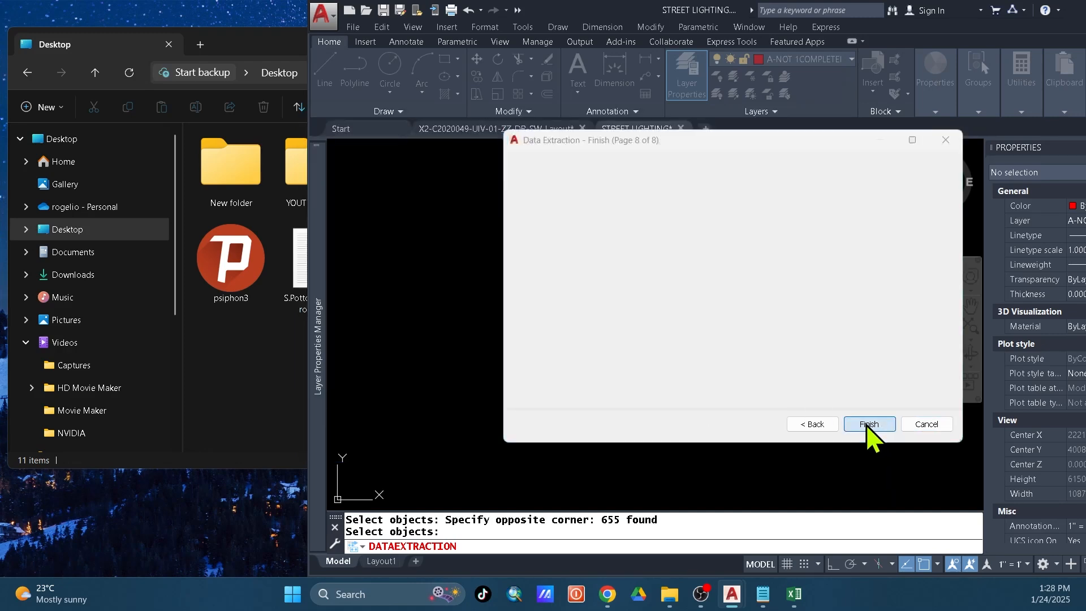
Open the exported 123 spreadsheet from the Desktop folder in Excel and maximize its window.
click(258, 39)
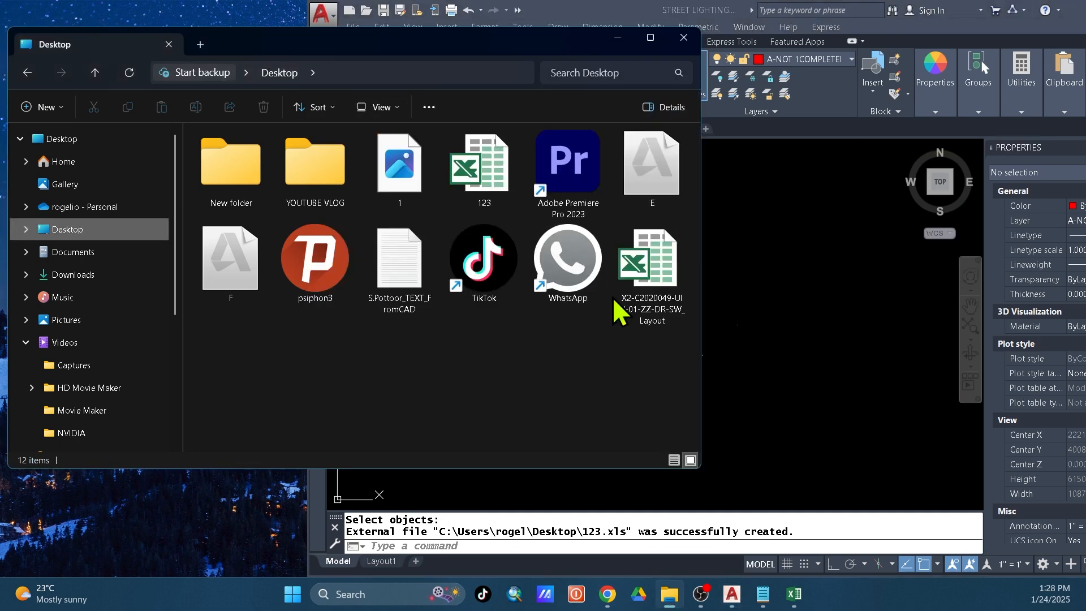
double_click(497, 187)
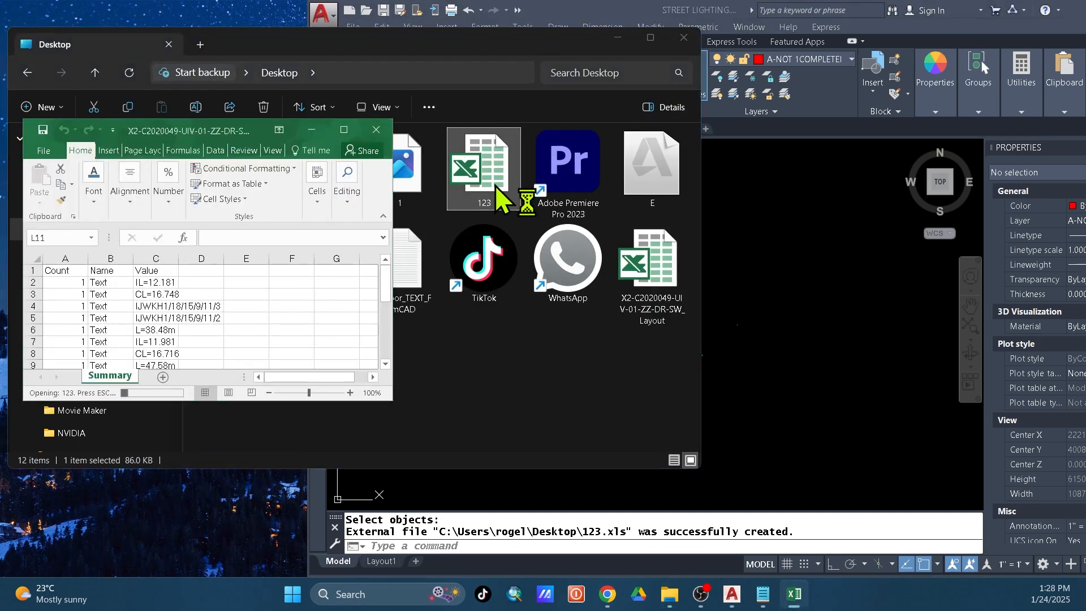
click(345, 131)
click(533, 293)
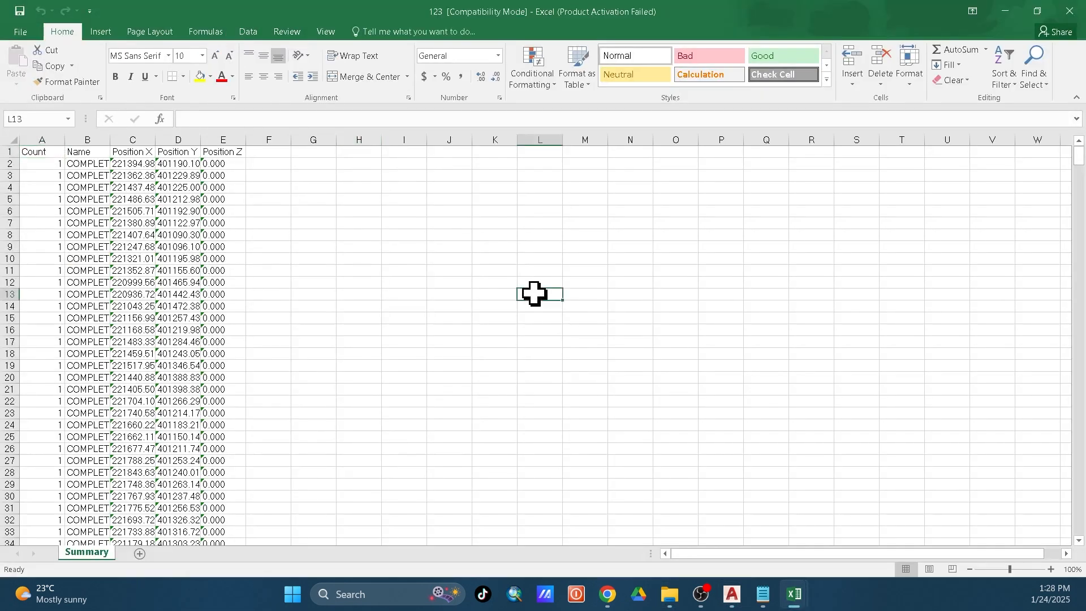
Autofit columns B to E and examine the extracted names and X, Y, Z positions.
drag(85, 134, 222, 140)
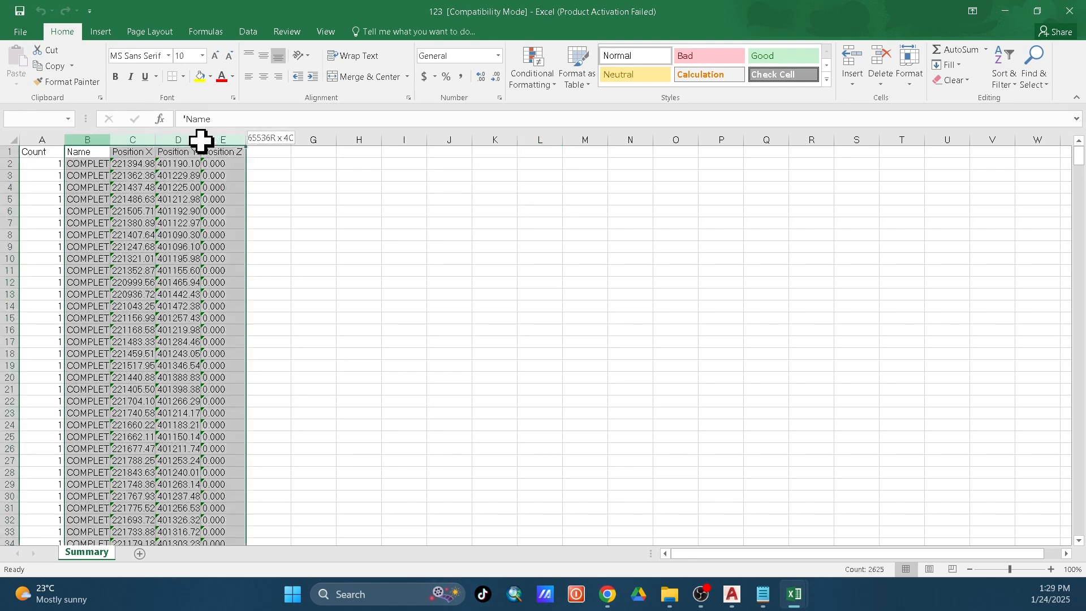
double_click(245, 140)
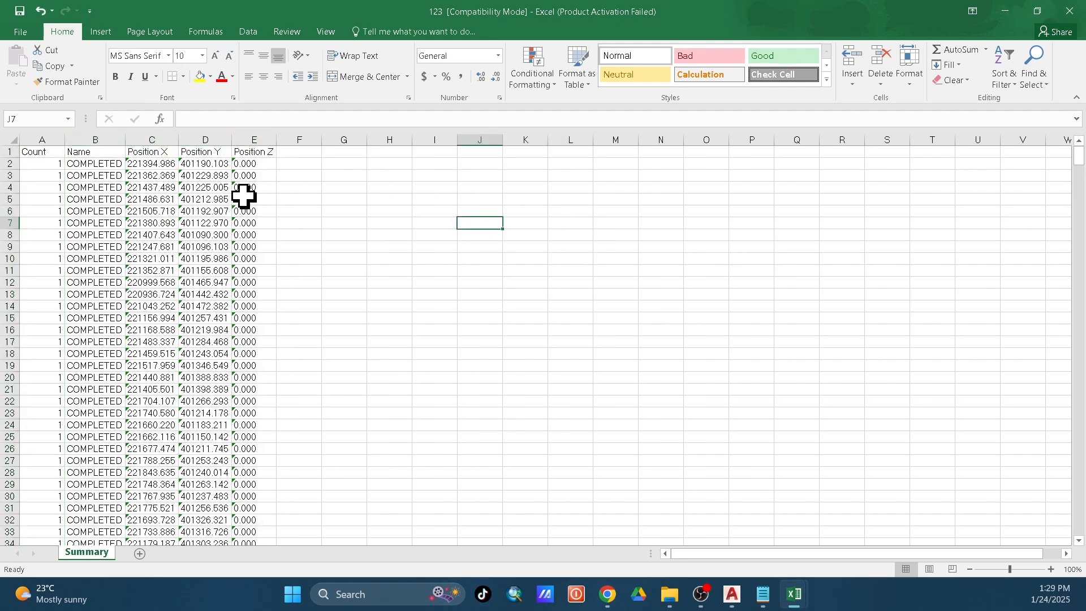
click(206, 188)
click(200, 234)
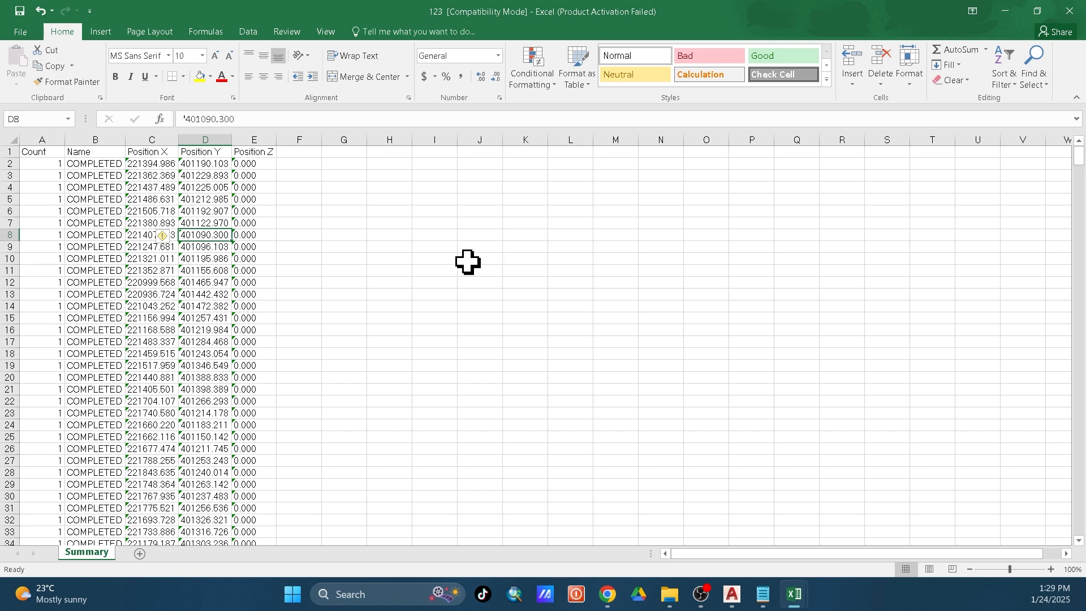
click(481, 246)
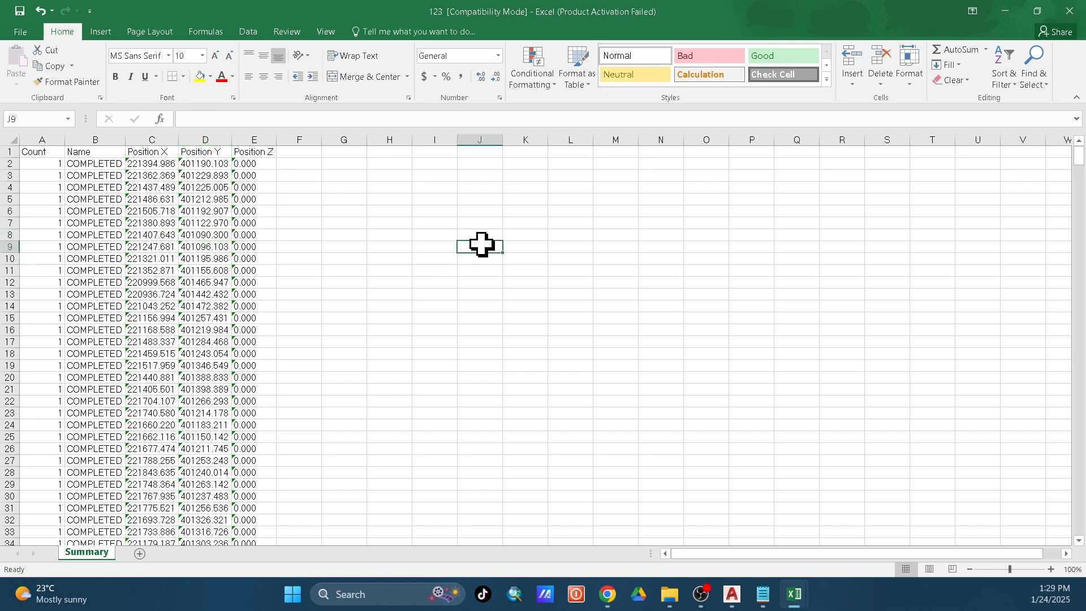
Close the 123 workbook without saving its changes and return to the AutoCAD drawing.
click(1080, 8)
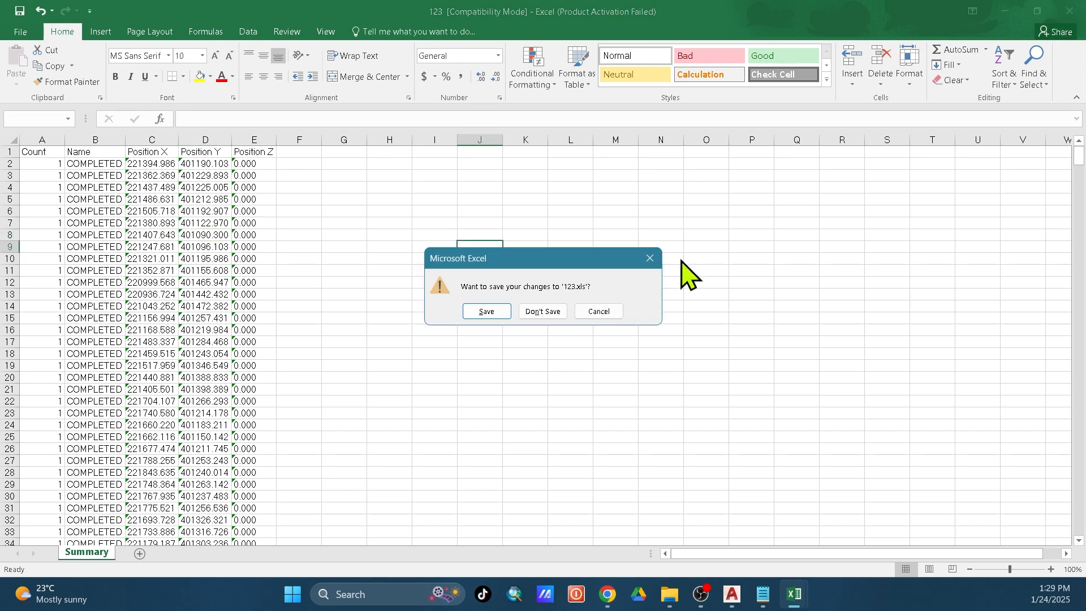
click(540, 311)
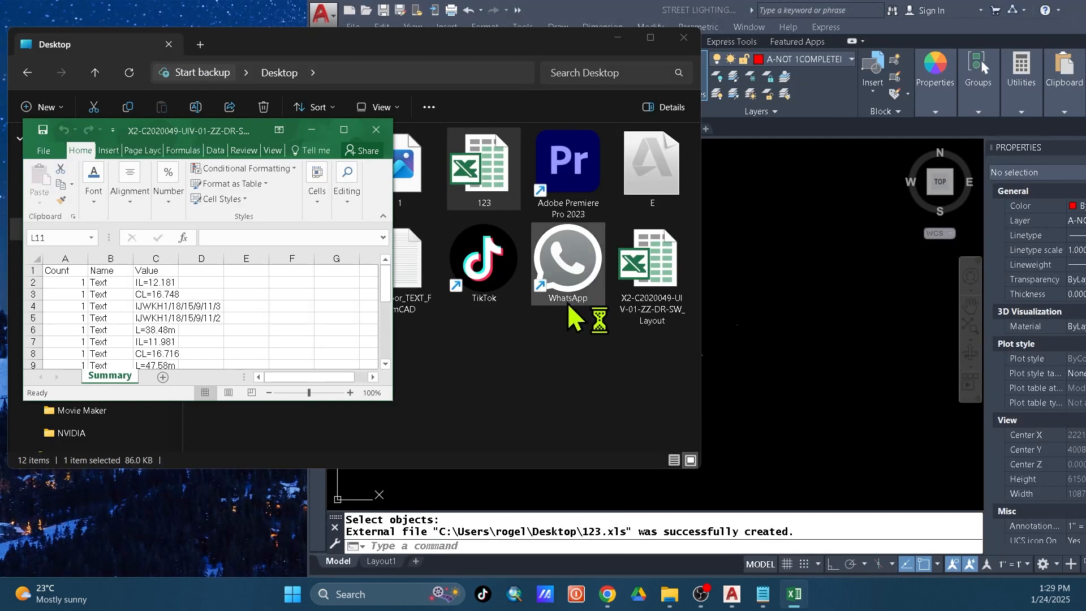
click(763, 315)
scroll(656, 301, up, 4)
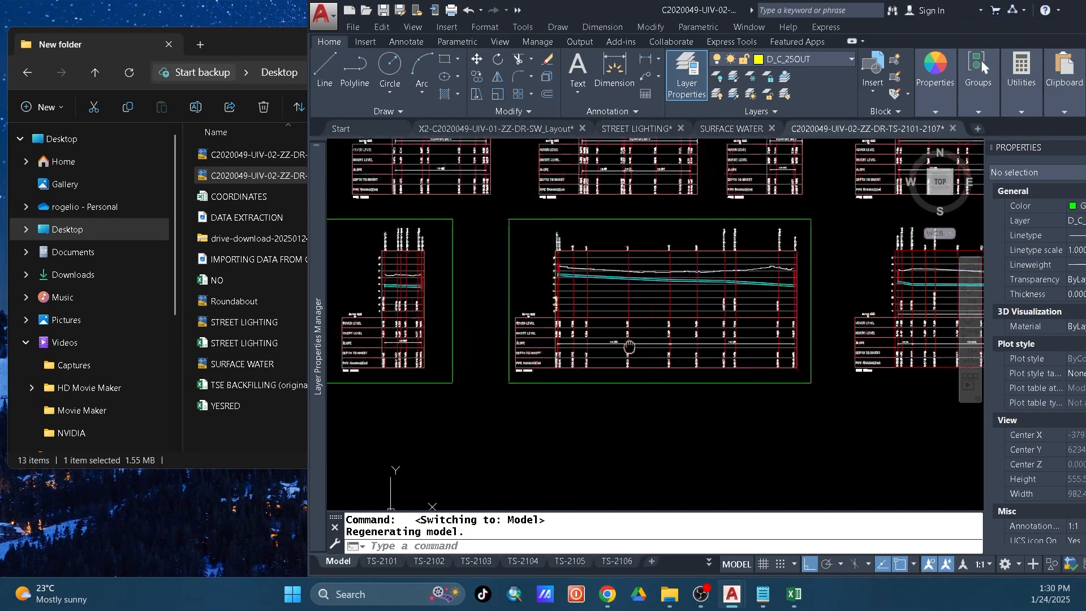
Examine the LINE P02-33 profile's data table, including cover level, invert level, slope, depth to invert and pipe chainage.
drag(628, 347, 864, 349)
scroll(864, 349, down, 4)
drag(679, 317, 807, 390)
scroll(583, 299, up, 4)
drag(584, 300, 521, 401)
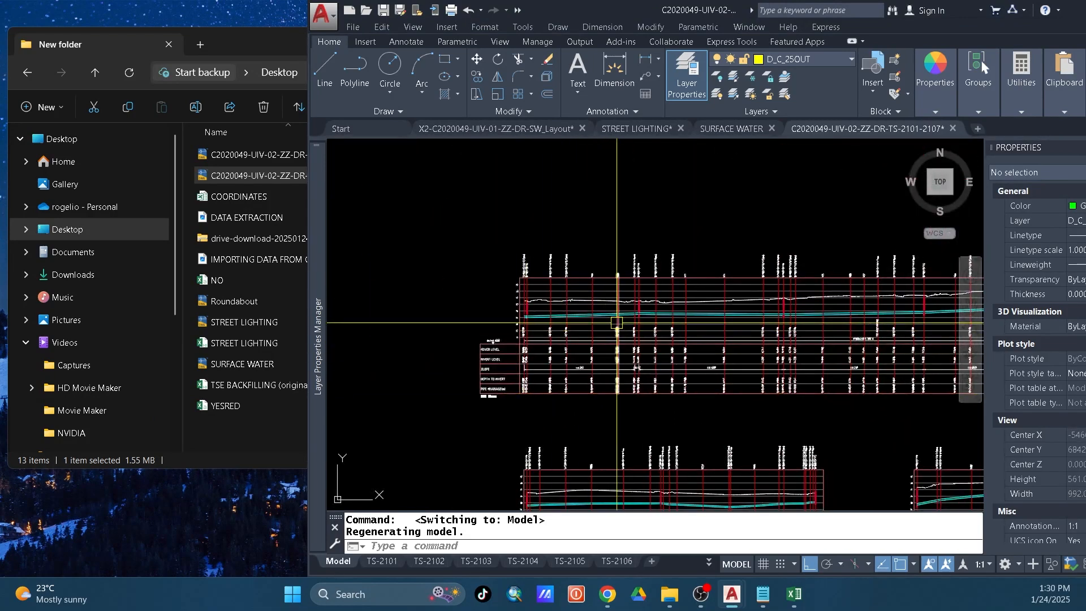
scroll(565, 339, up, 2)
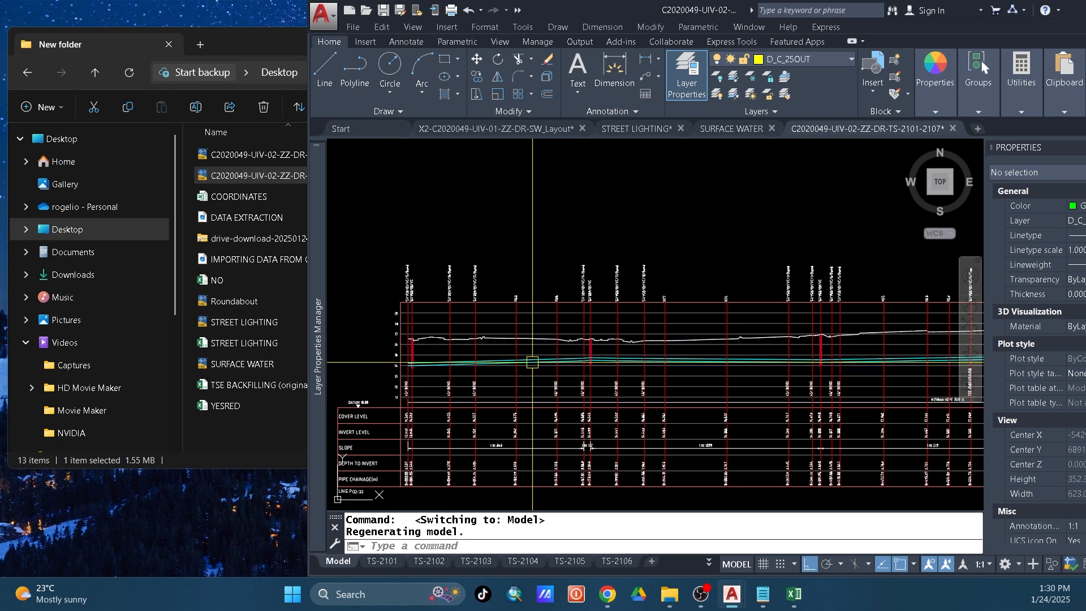
drag(533, 363, 656, 294)
scroll(485, 410, up, 4)
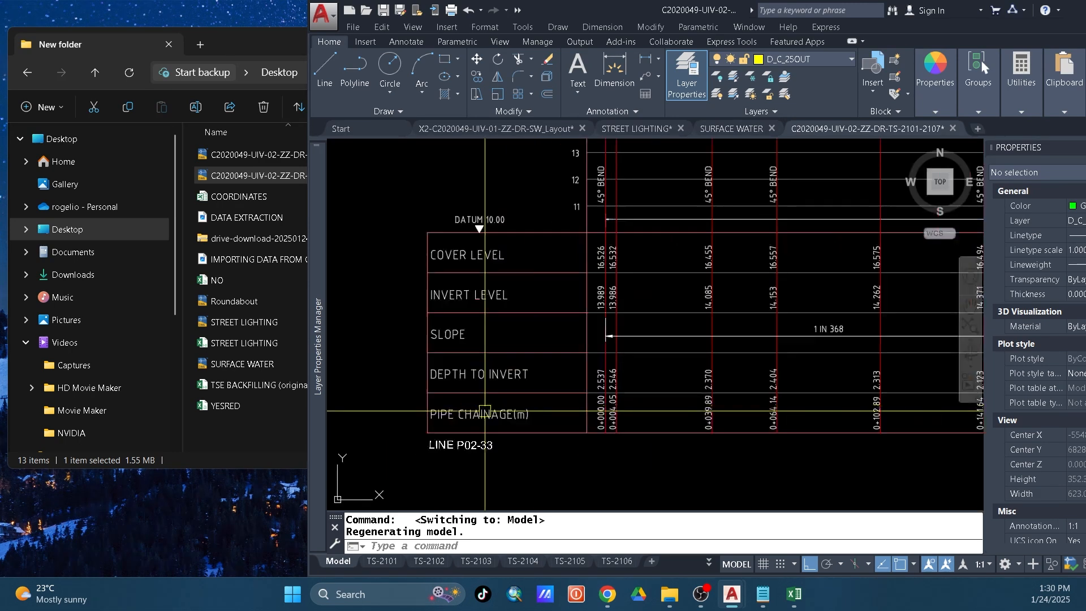
scroll(461, 432, down, 4)
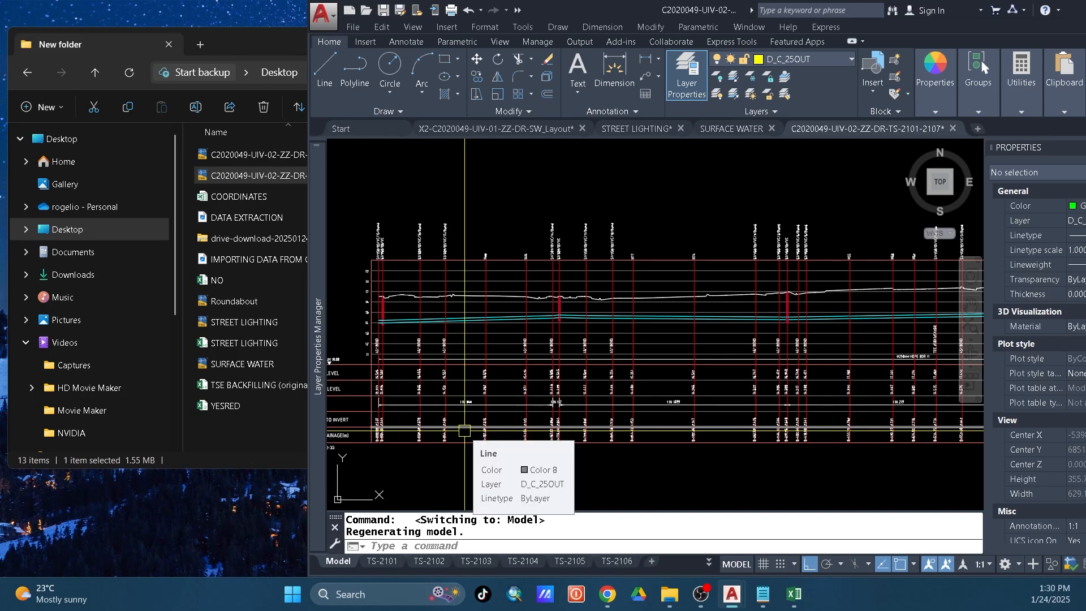
drag(464, 430, 587, 417)
scroll(490, 420, up, 4)
scroll(490, 420, down, 4)
drag(595, 373, 465, 429)
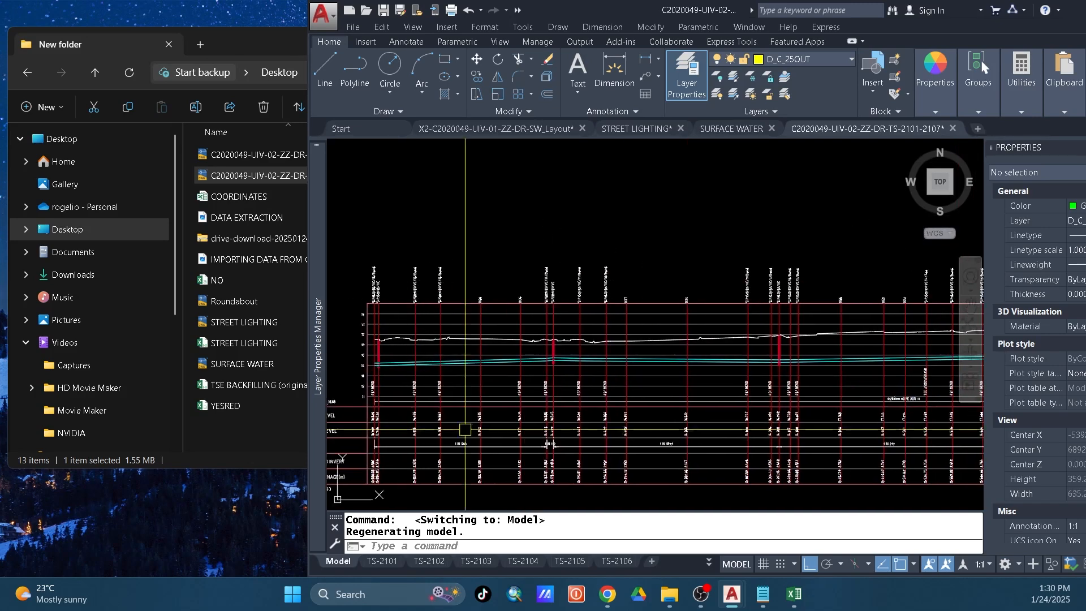
drag(560, 388, 685, 367)
scroll(558, 270, up, 5)
scroll(559, 271, up, 2)
mouse_move(566, 247)
mouse_down()
mouse_move(513, 412)
mouse_move(555, 260)
mouse_up()
scroll(546, 281, down, 4)
drag(558, 481, 566, 337)
scroll(552, 325, up, 2)
scroll(553, 326, down, 2)
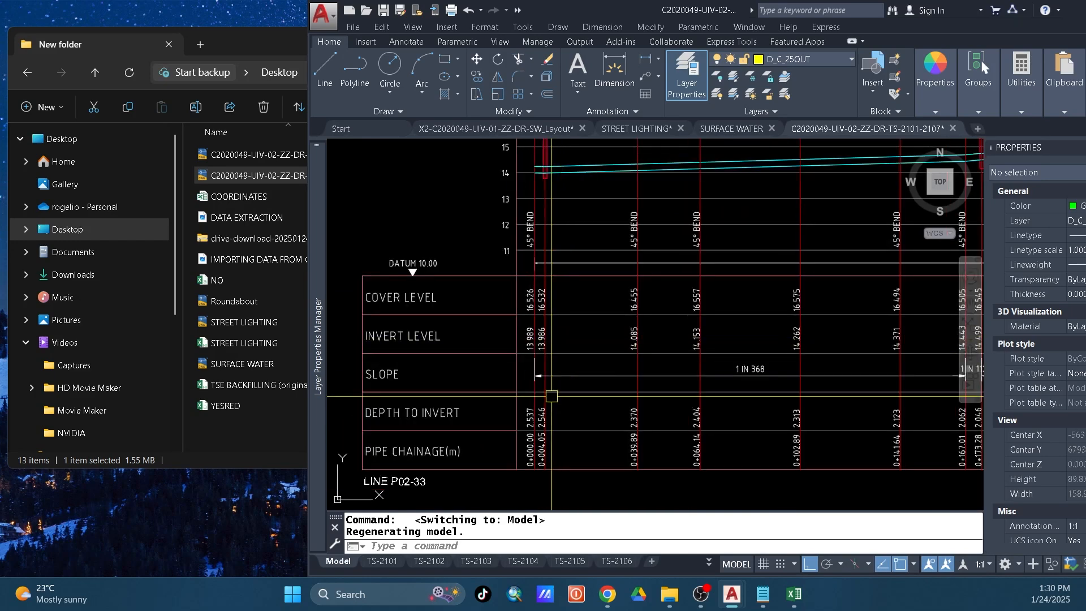
drag(566, 435, 565, 387)
scroll(565, 387, down, 6)
Examine the vertical node and bend labels above the LINE P02-33 profile.
drag(651, 370, 534, 434)
scroll(673, 326, up, 2)
scroll(758, 346, down, 2)
drag(794, 358, 739, 371)
scroll(596, 354, up, 2)
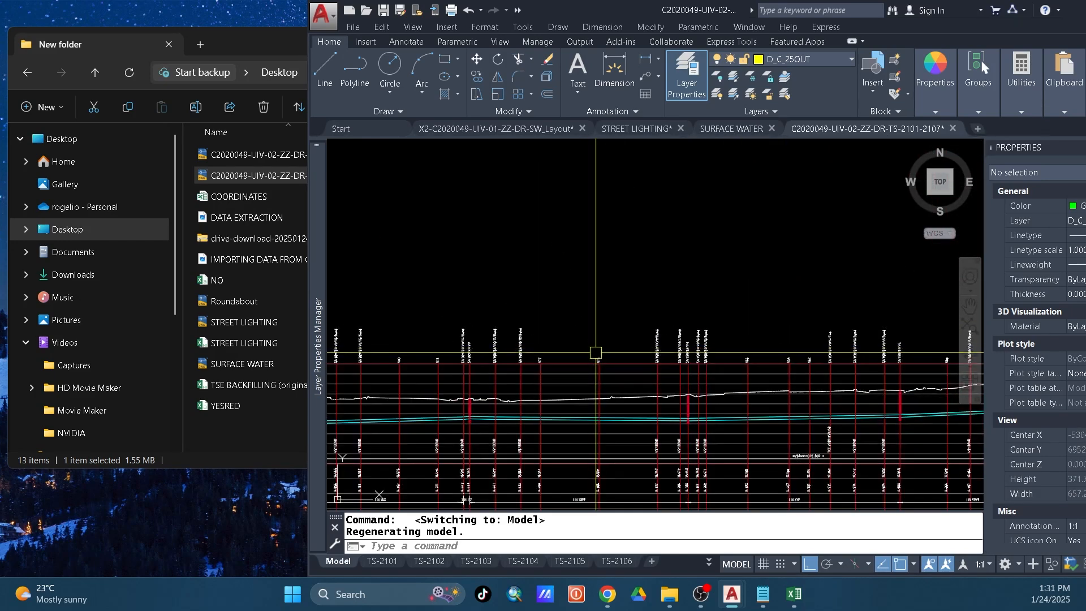
drag(596, 354, 664, 337)
drag(752, 332, 517, 321)
scroll(837, 315, up, 4)
drag(909, 343, 682, 332)
scroll(775, 317, up, 2)
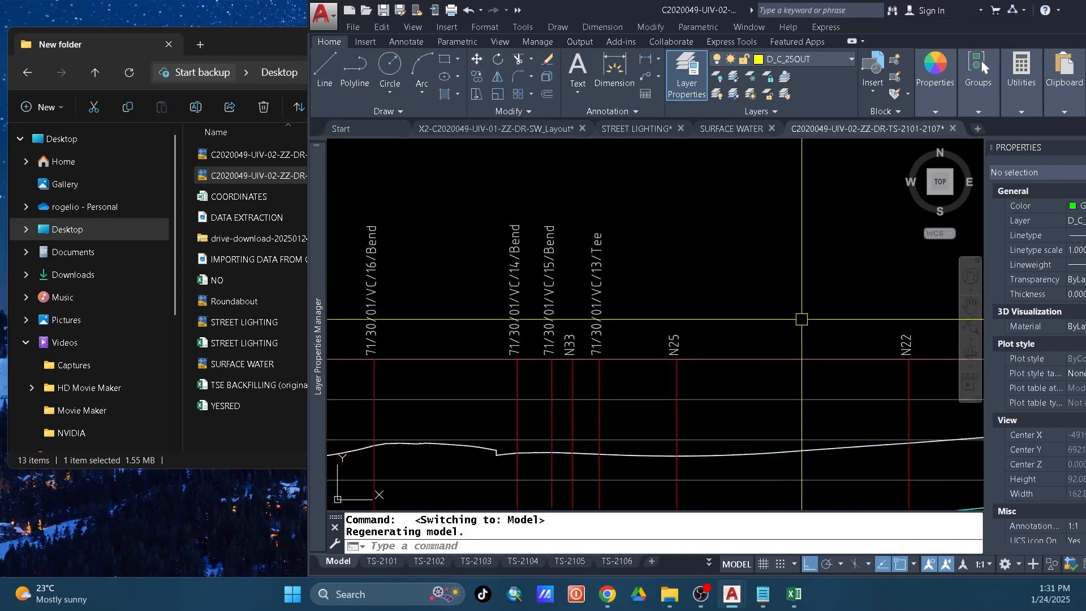
click(809, 346)
drag(810, 346, 714, 328)
scroll(710, 327, down, 6)
drag(690, 320, 887, 343)
scroll(849, 337, down, 4)
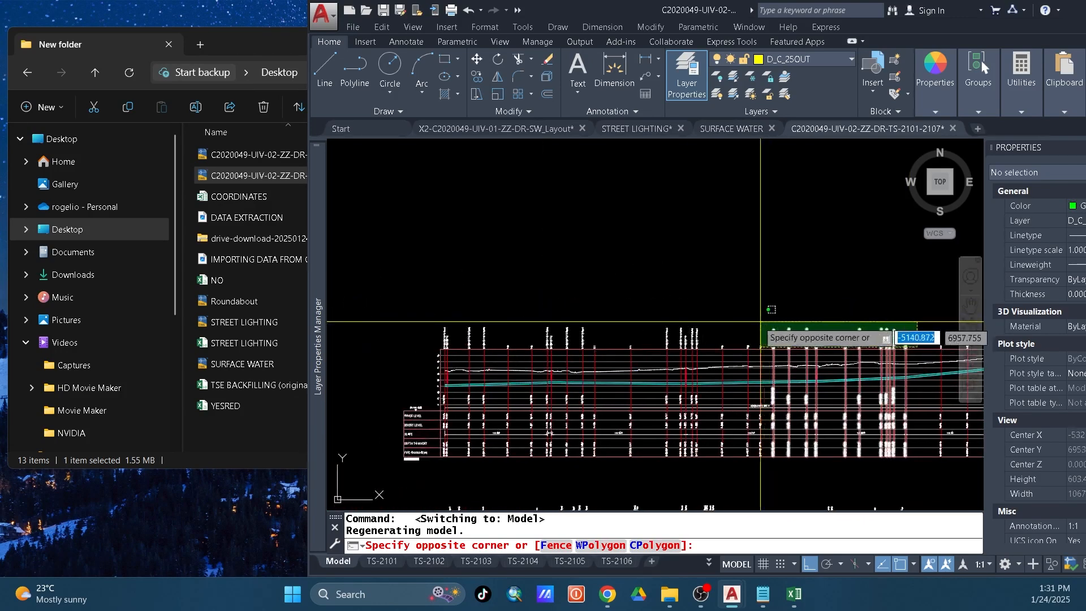
click(497, 307)
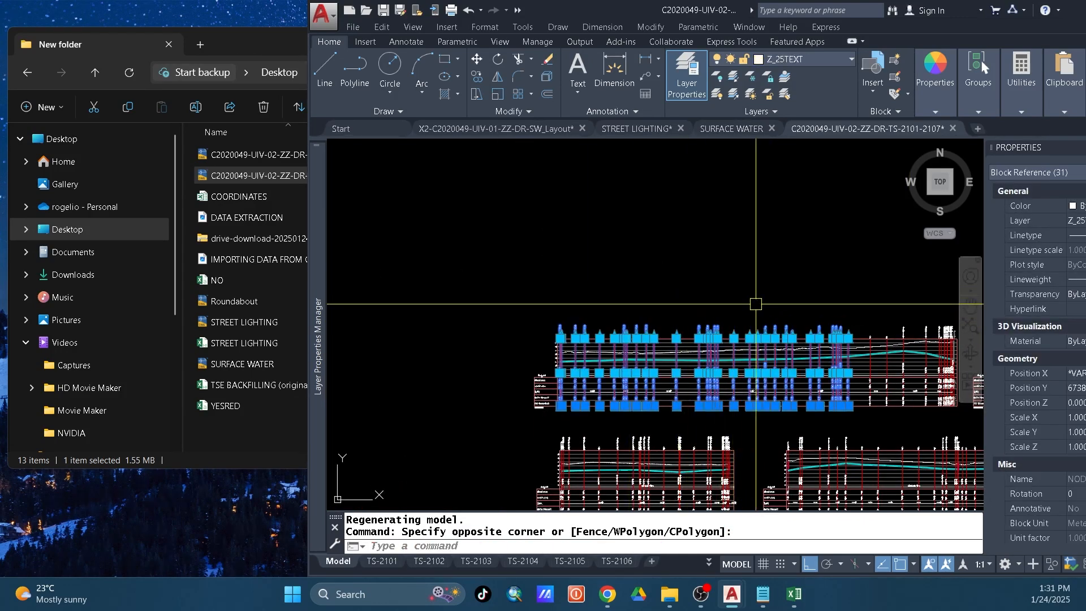
drag(658, 327, 524, 333)
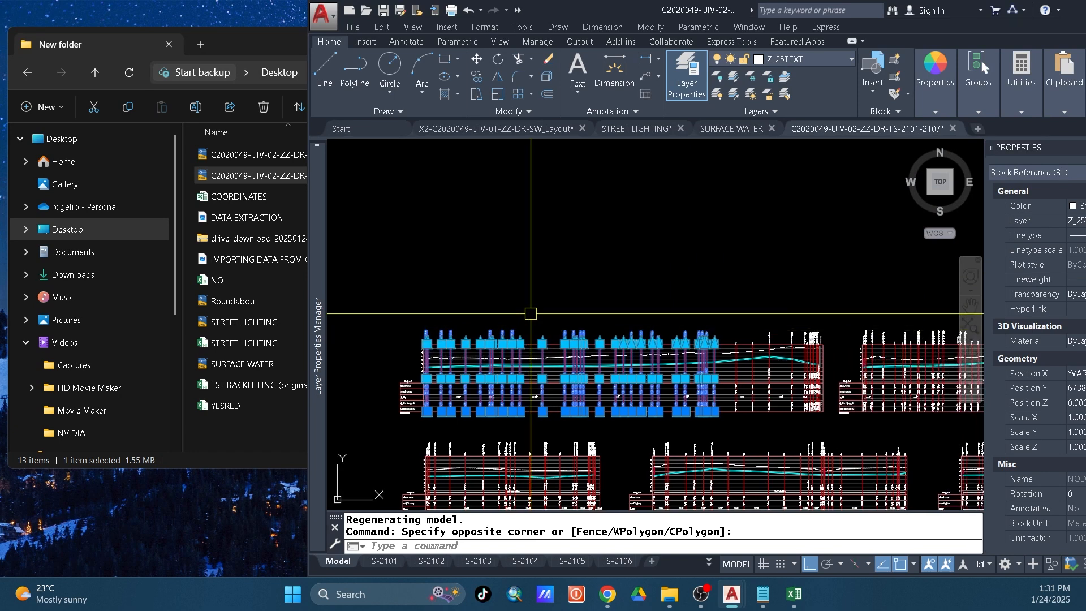
text(BURST)
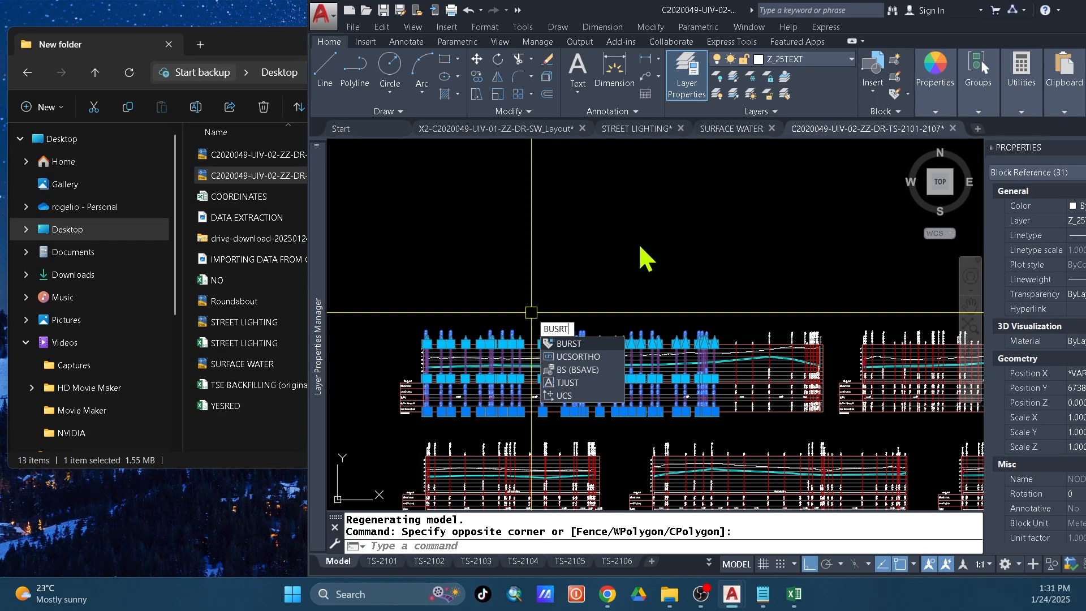
key(Escape)
key(Escape)
Select the label blocks along the LINE P02-33 profile from its start through N25 and explode them into plain text with BURST.
scroll(574, 338, up, 8)
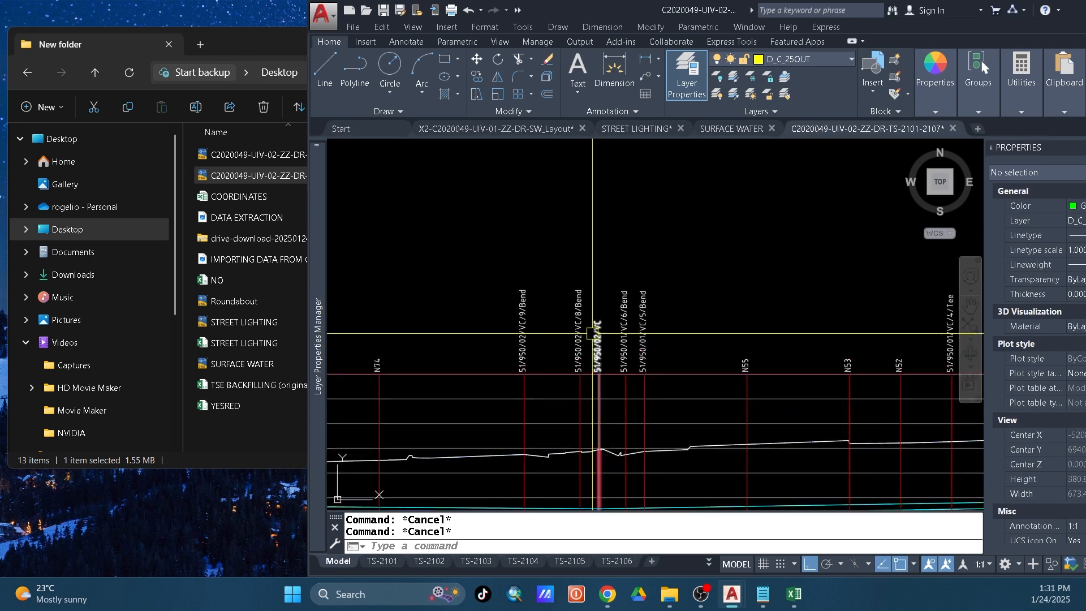
click(551, 317)
click(524, 283)
scroll(509, 362, down, 5)
scroll(707, 367, up, 3)
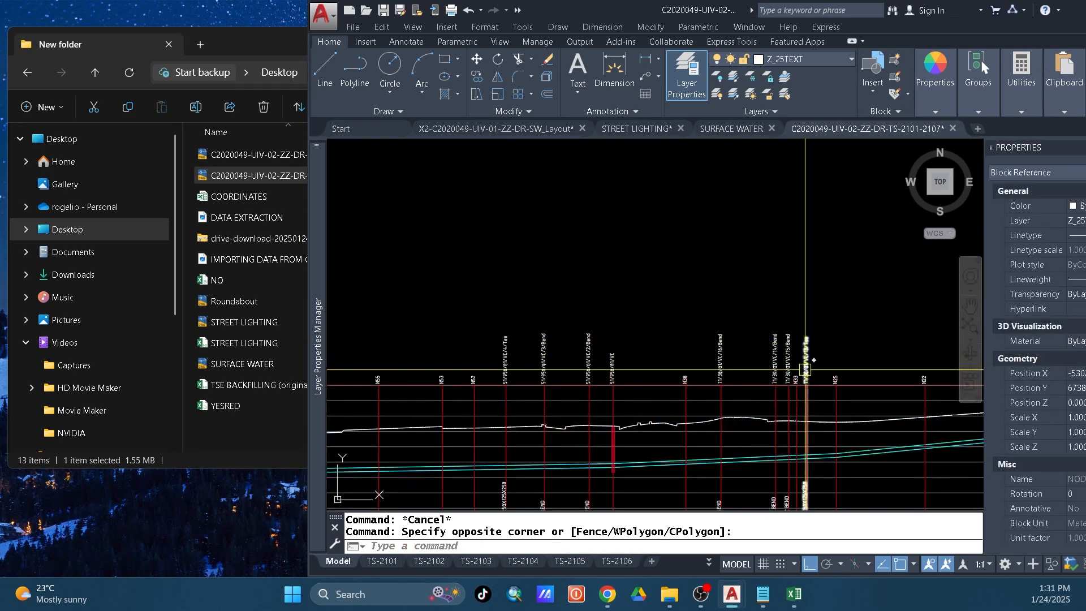
scroll(809, 368, up, 4)
click(901, 401)
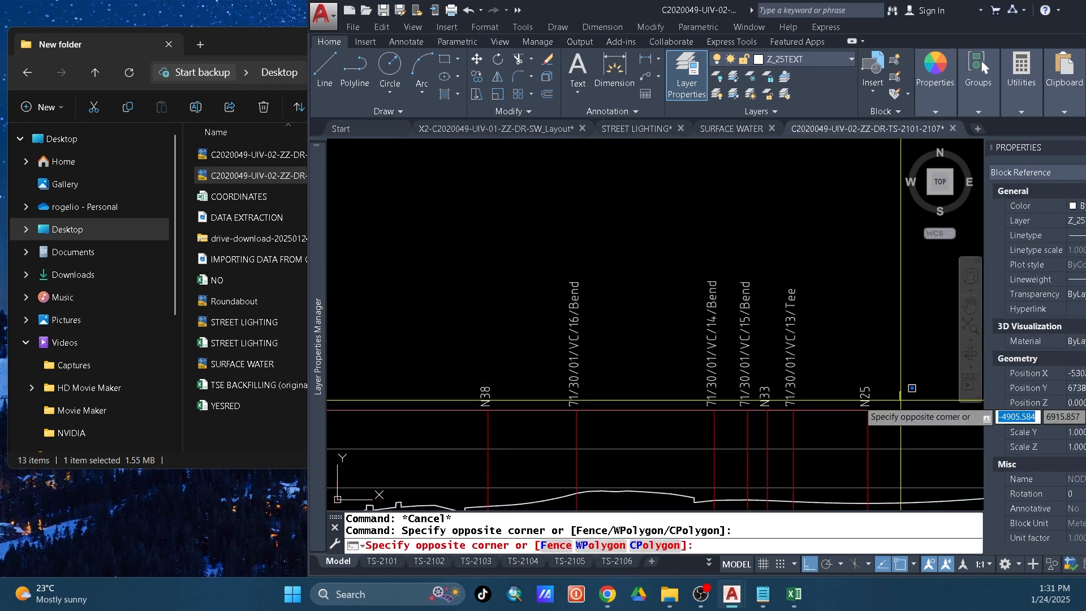
key(Escape)
scroll(900, 401, down, 5)
click(834, 364)
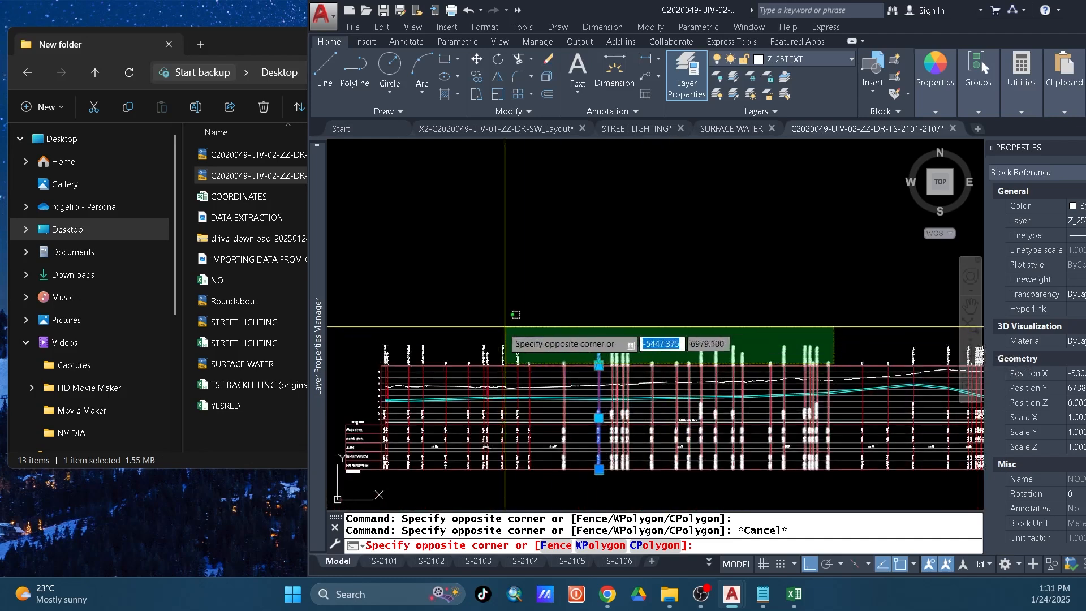
click(364, 313)
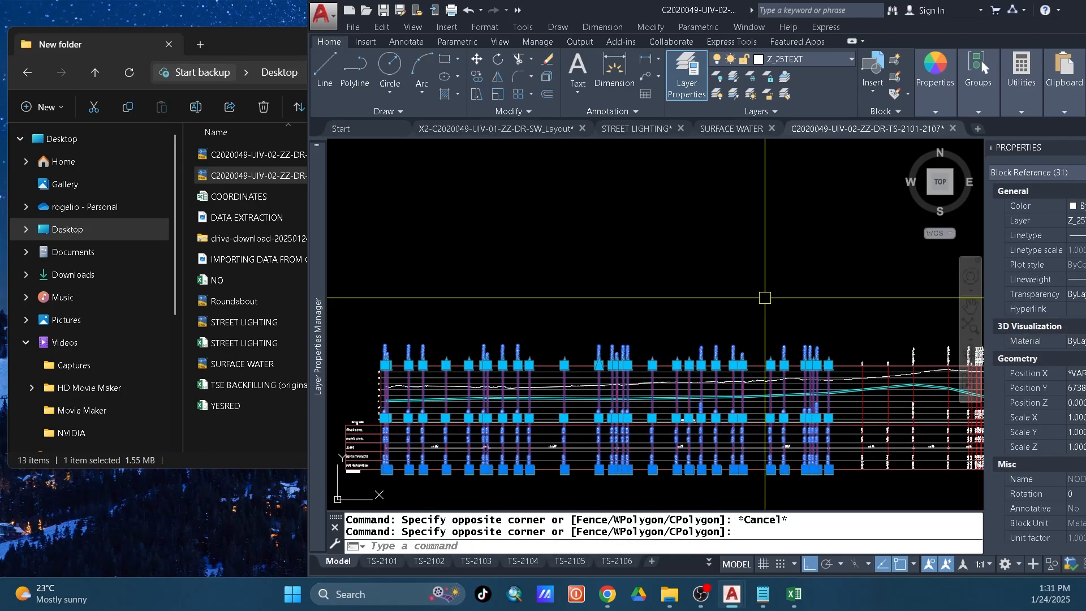
key(Return)
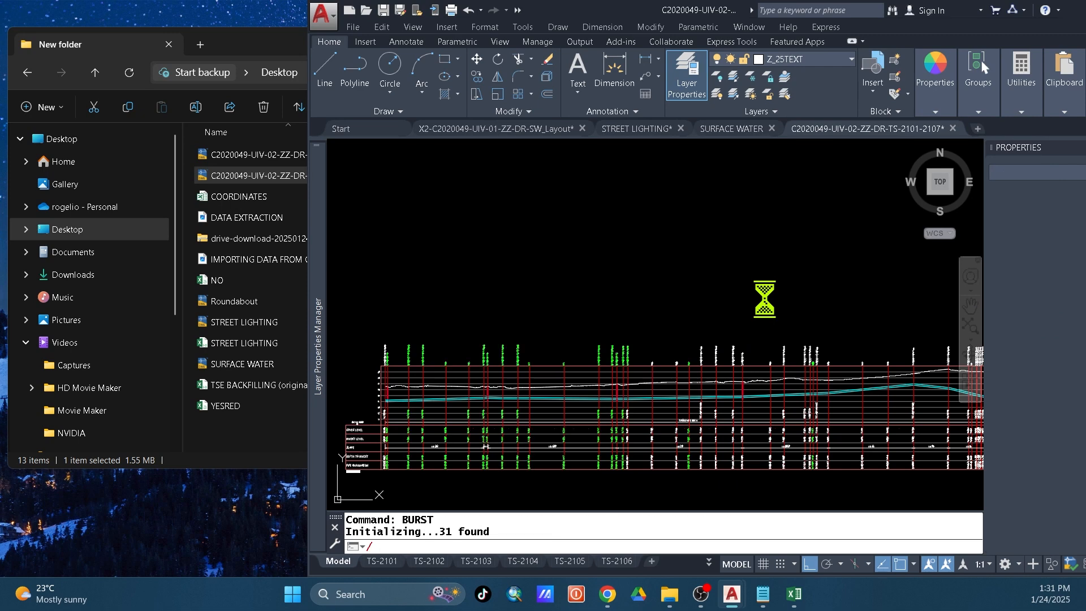
Check individual burst labels above the profile to verify that each is a separate text object.
scroll(661, 380, up, 5)
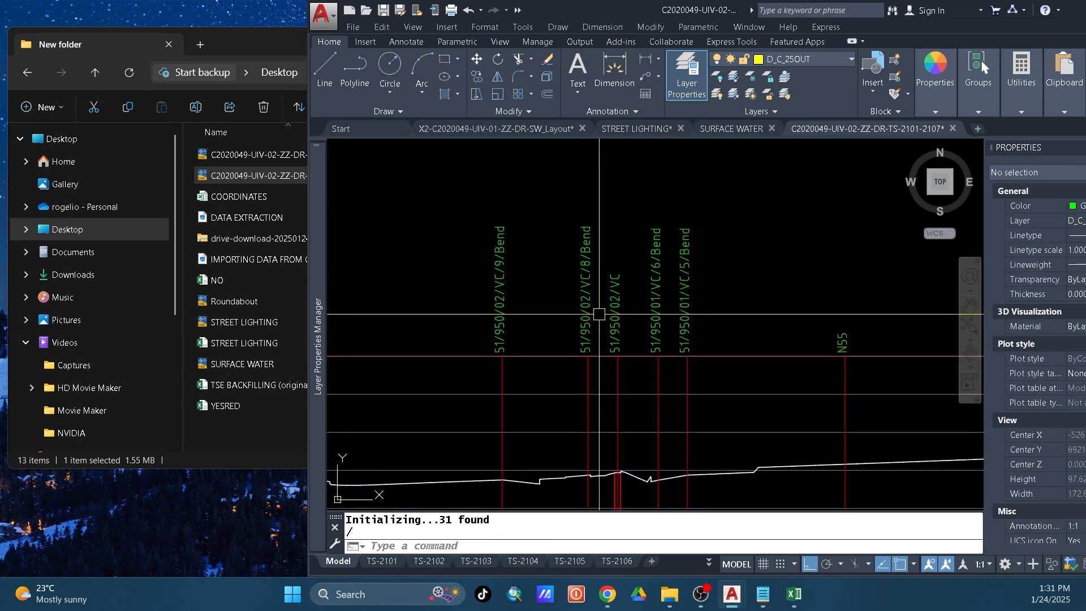
click(565, 283)
key(Escape)
click(534, 314)
click(485, 286)
scroll(589, 308, down, 2)
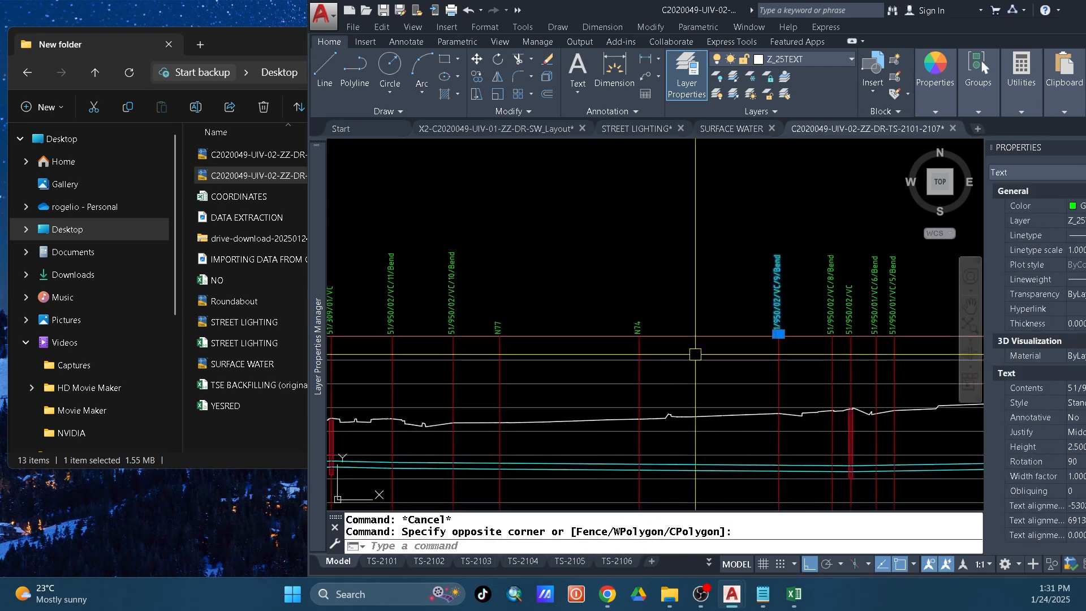
scroll(522, 336, up, 2)
click(433, 305)
click(391, 283)
scroll(552, 284, down, 2)
scroll(544, 281, down, 2)
scroll(502, 311, up, 6)
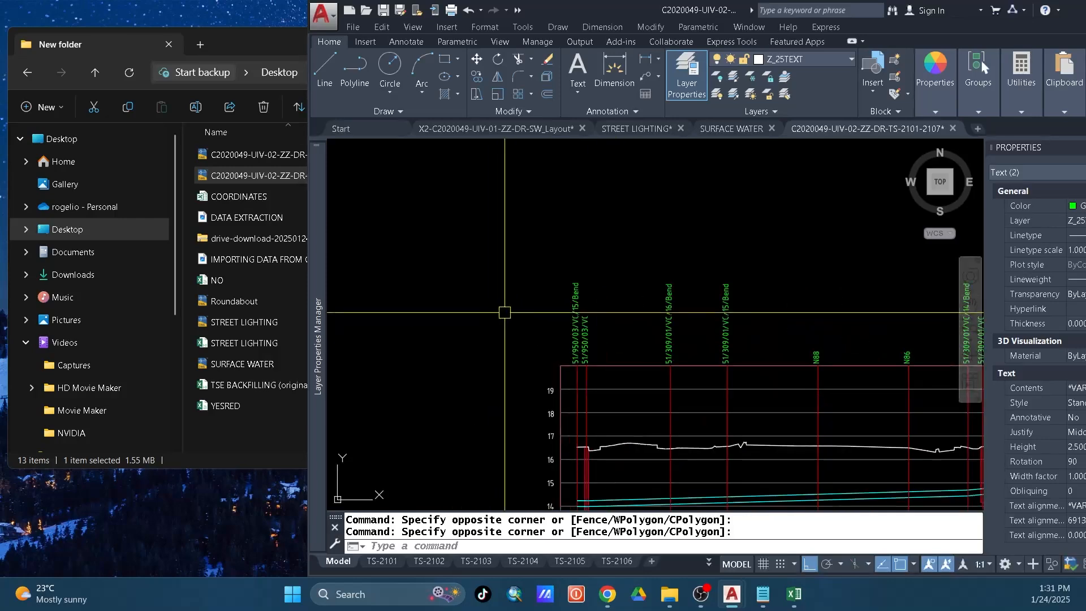
key(Escape)
click(603, 339)
key(Escape)
scroll(659, 351, down, 6)
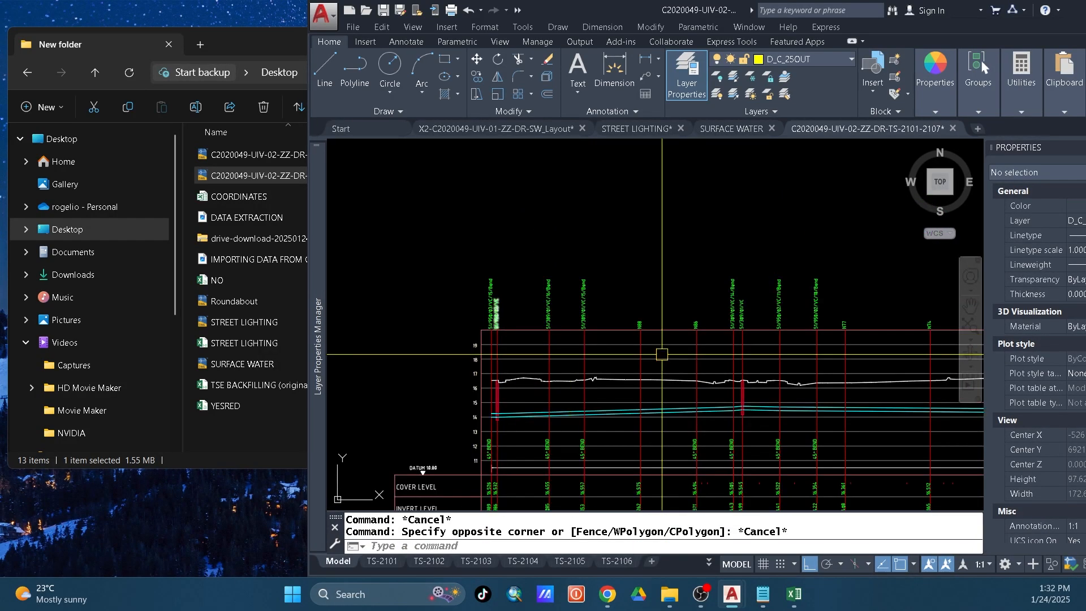
Copy the text labels above the profile, from its start through 51/950/01/VC/5/Bend, about 119 units straight up into empty space.
click(722, 360)
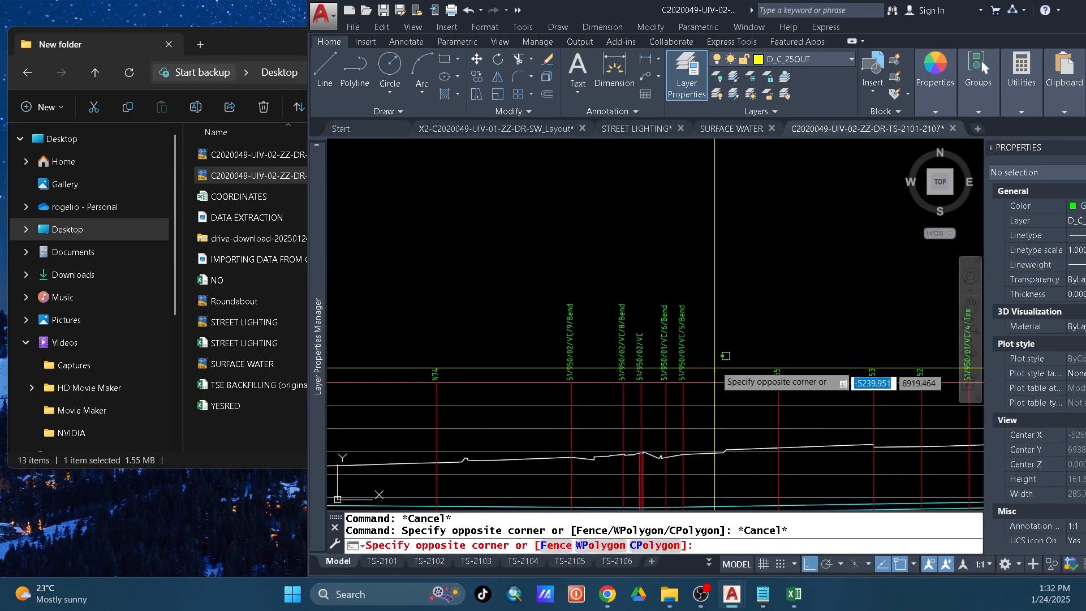
scroll(622, 339, down, 2)
click(455, 315)
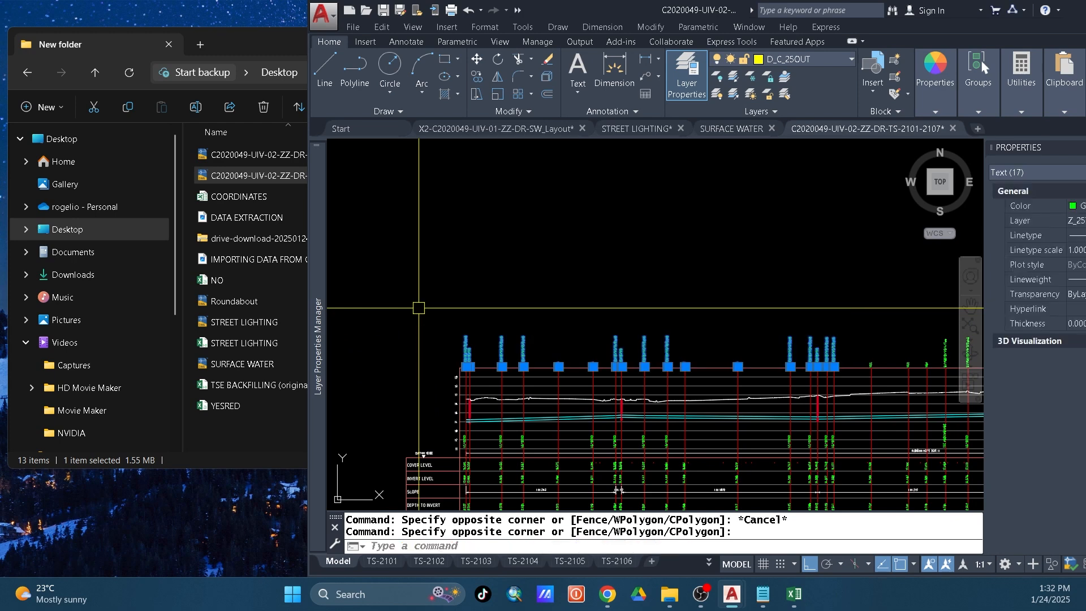
text(co)
key(space)
click(636, 294)
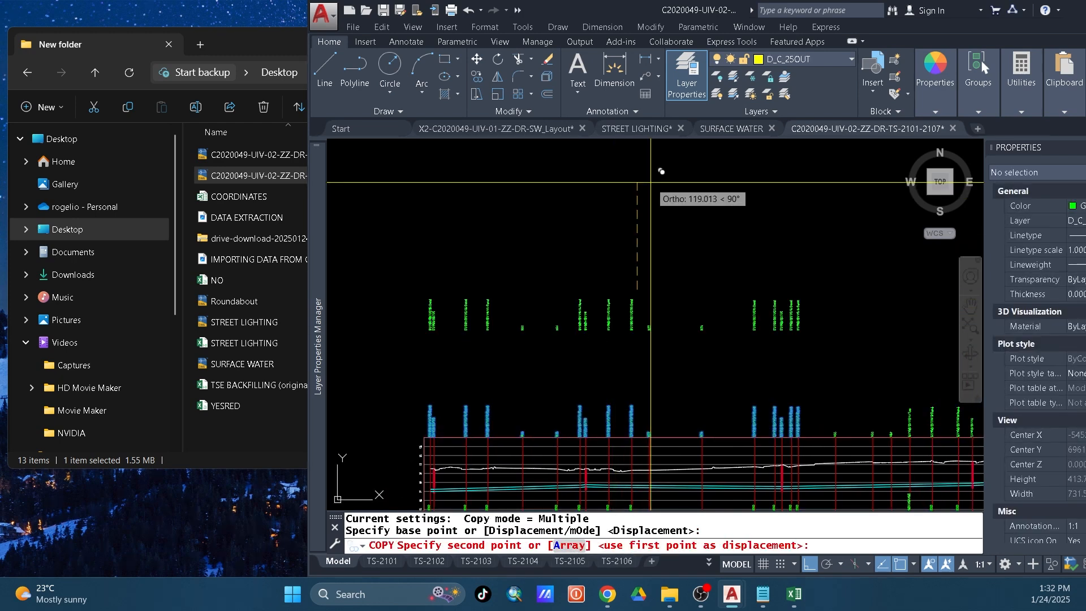
click(650, 185)
key(Escape)
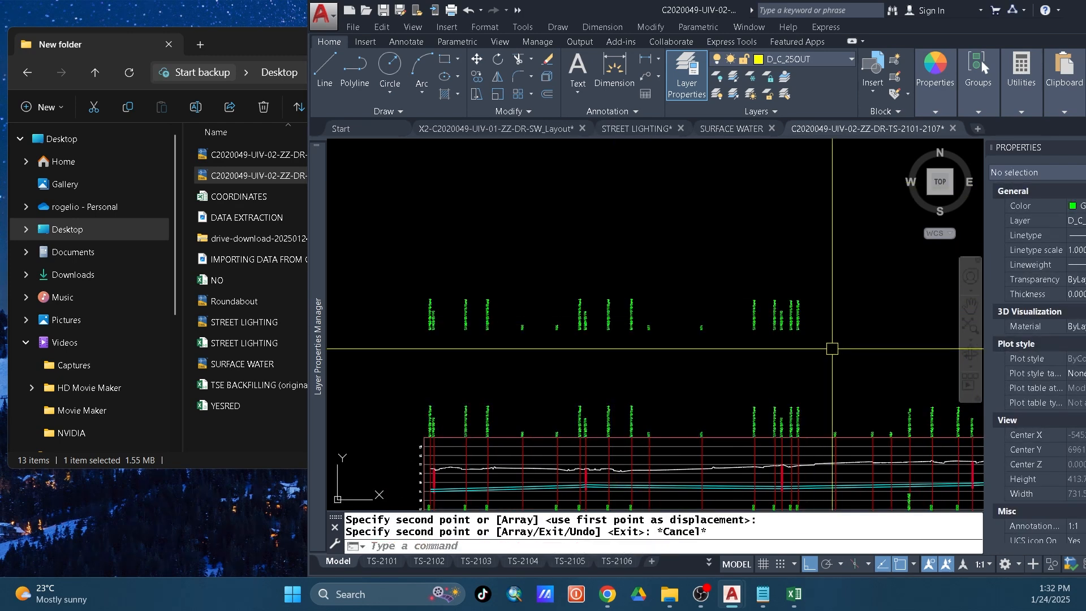
click(798, 315)
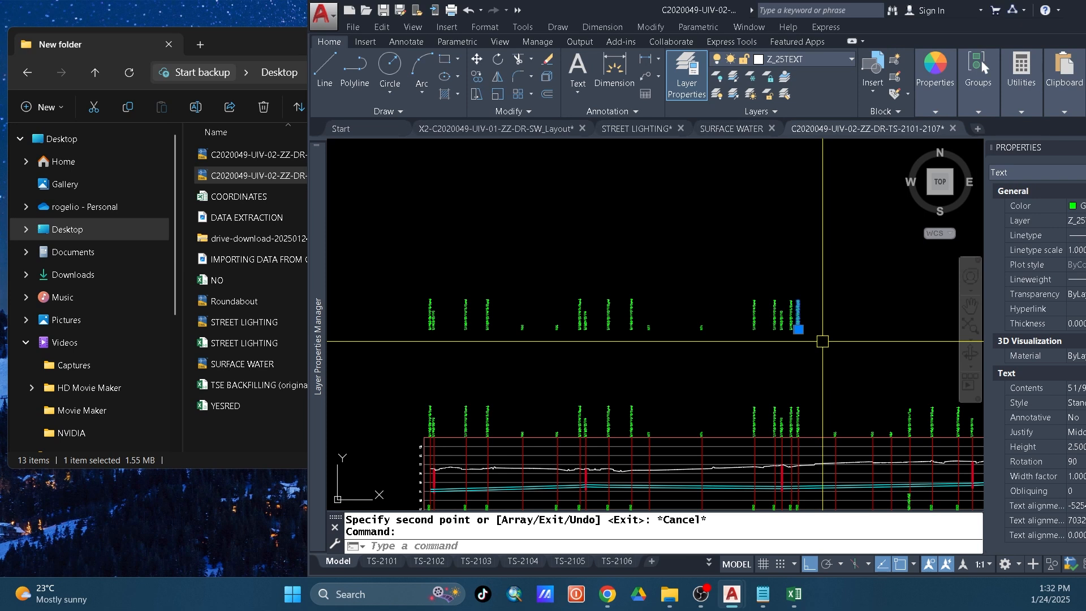
key(Escape)
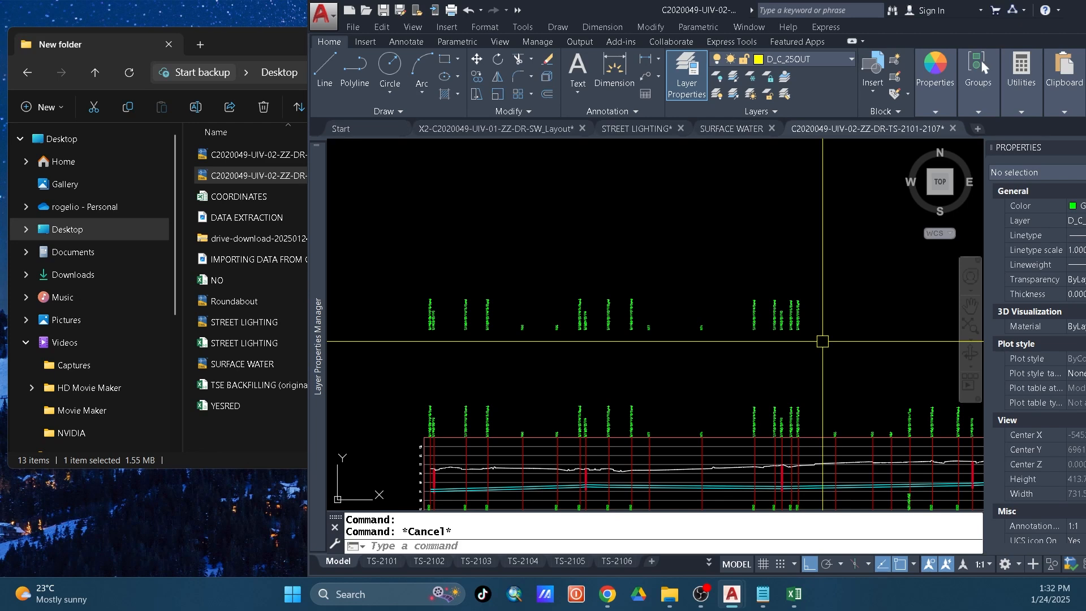
scroll(501, 358, up, 5)
scroll(497, 352, down, 3)
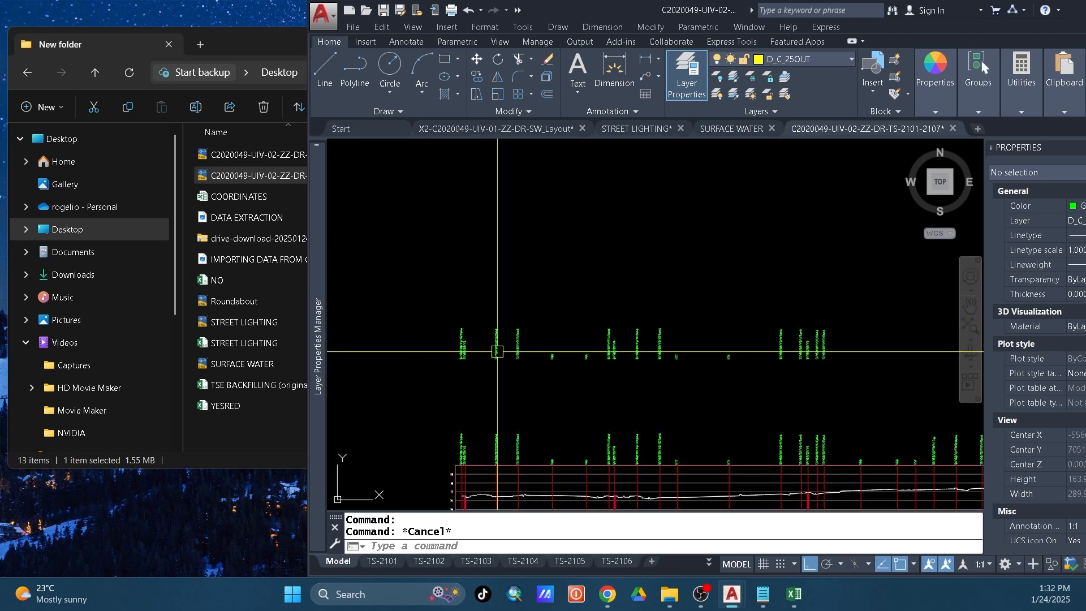
scroll(497, 352, down, 4)
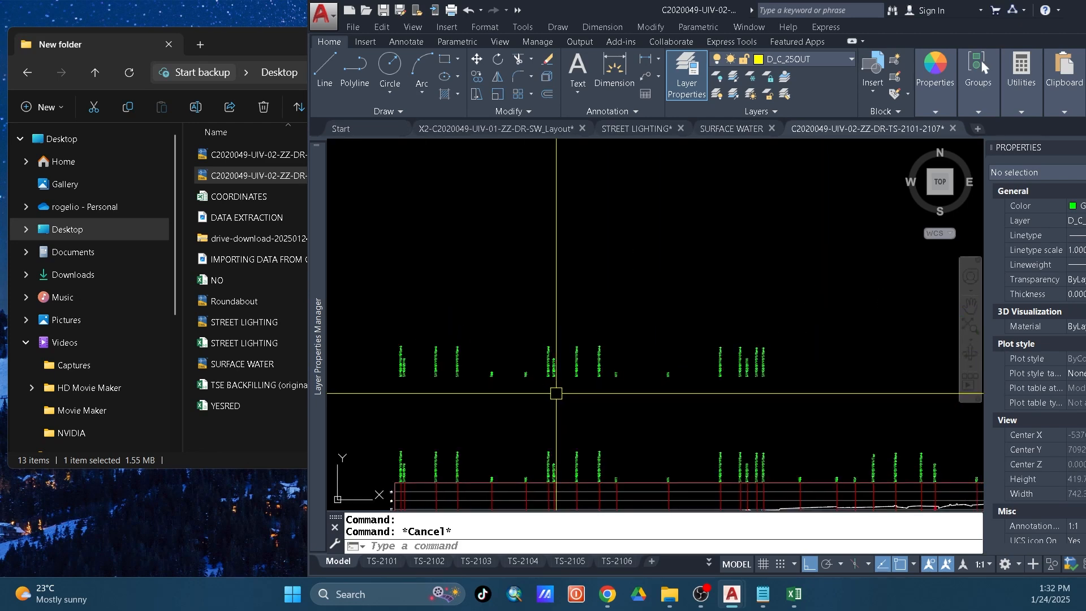
drag(507, 395, 538, 394)
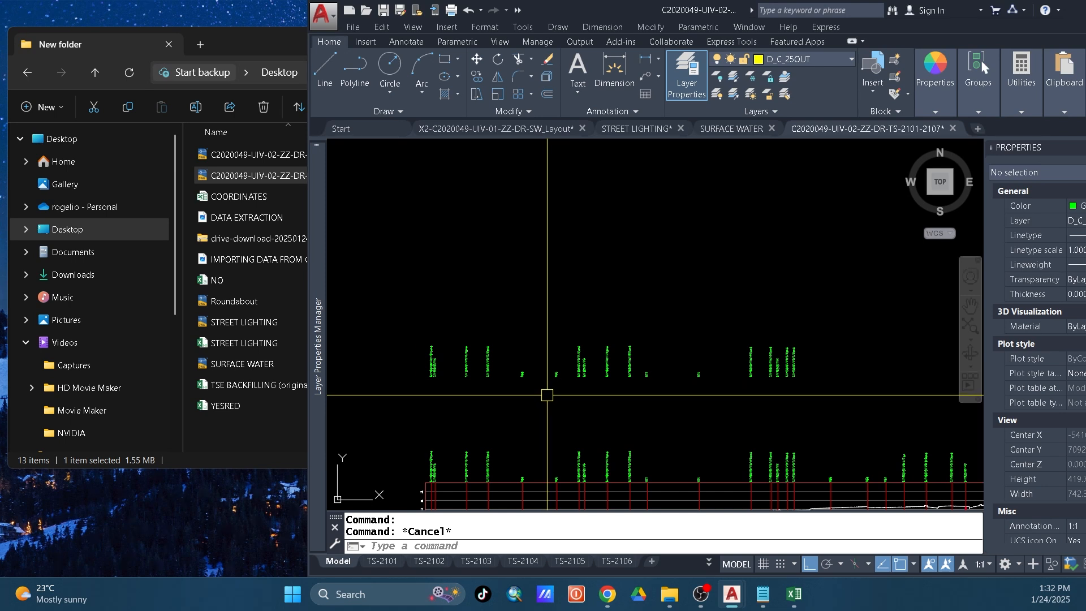
Select the copied row of labels and combine them into one multiline text with TXT2MTXT.
click(890, 436)
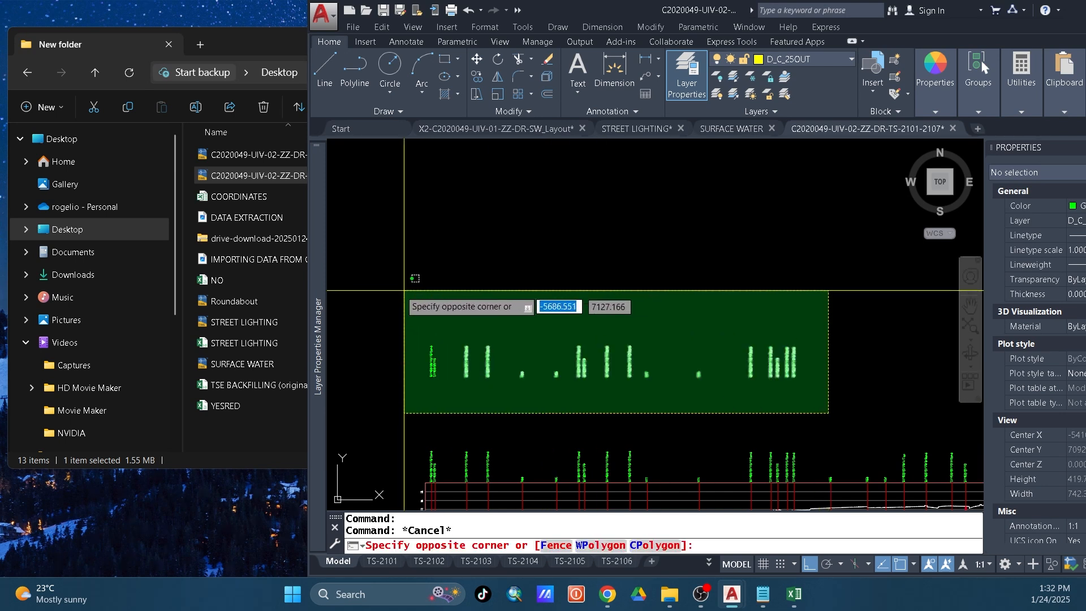
click(339, 293)
text(TXT)
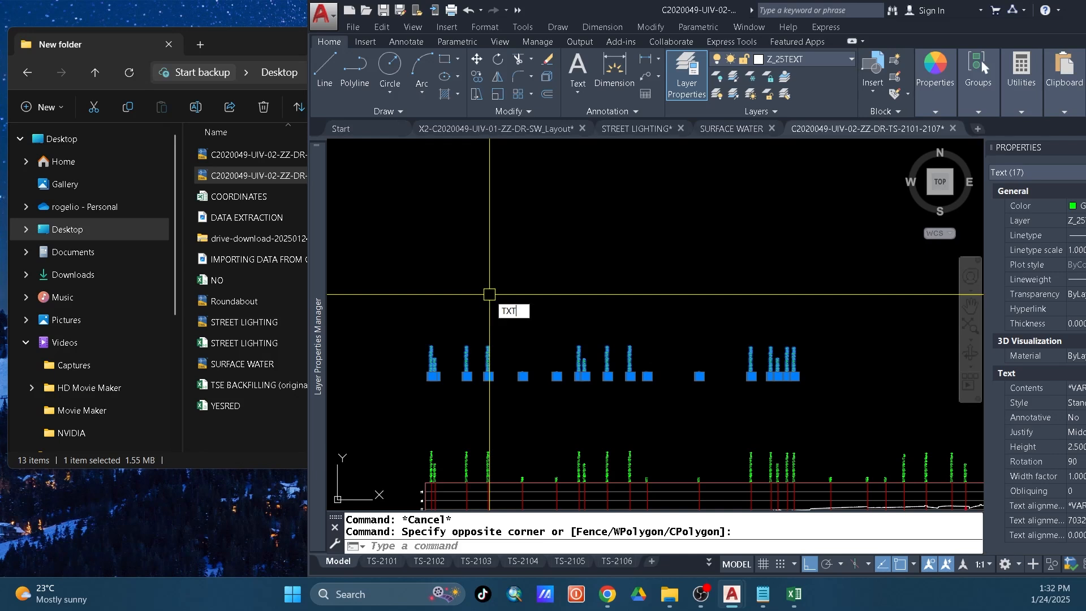
text(2)
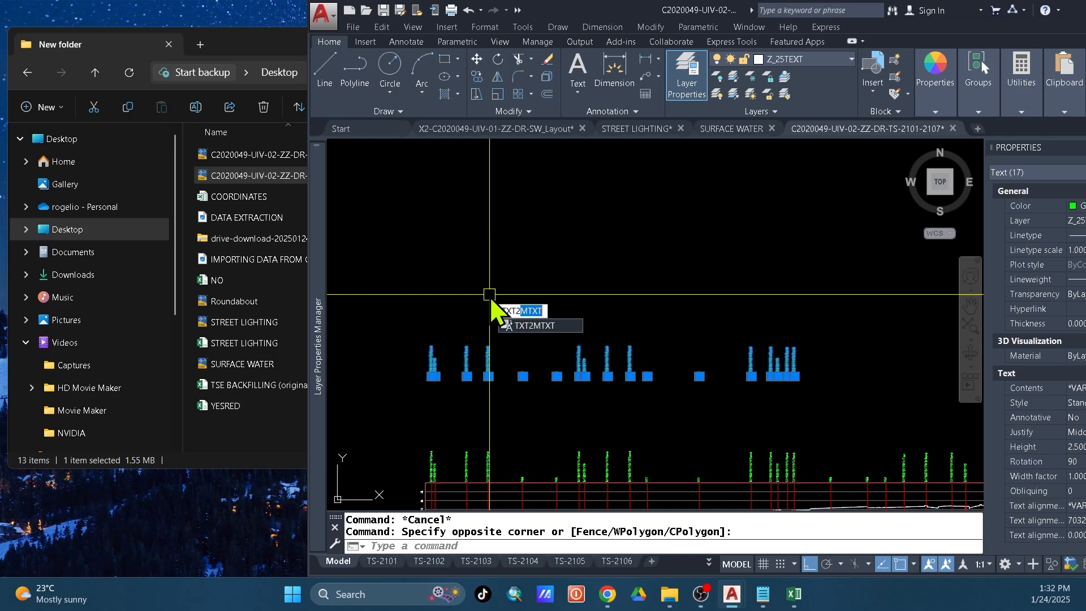
text(M)
key(Return)
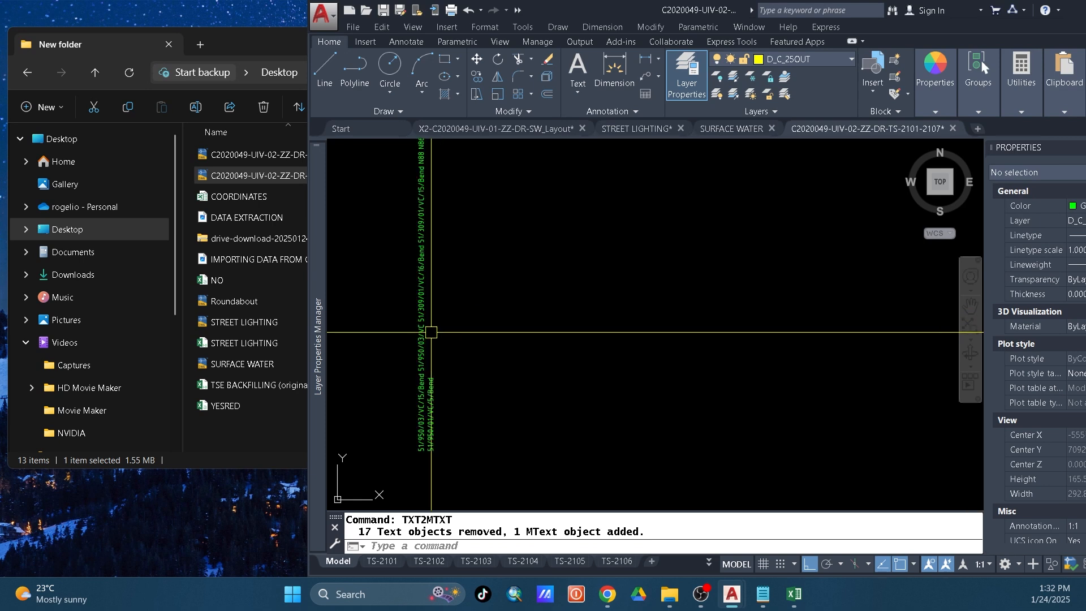
Undo the last TXT2MTXT combination to get back the separate copied labels above the profile.
click(431, 331)
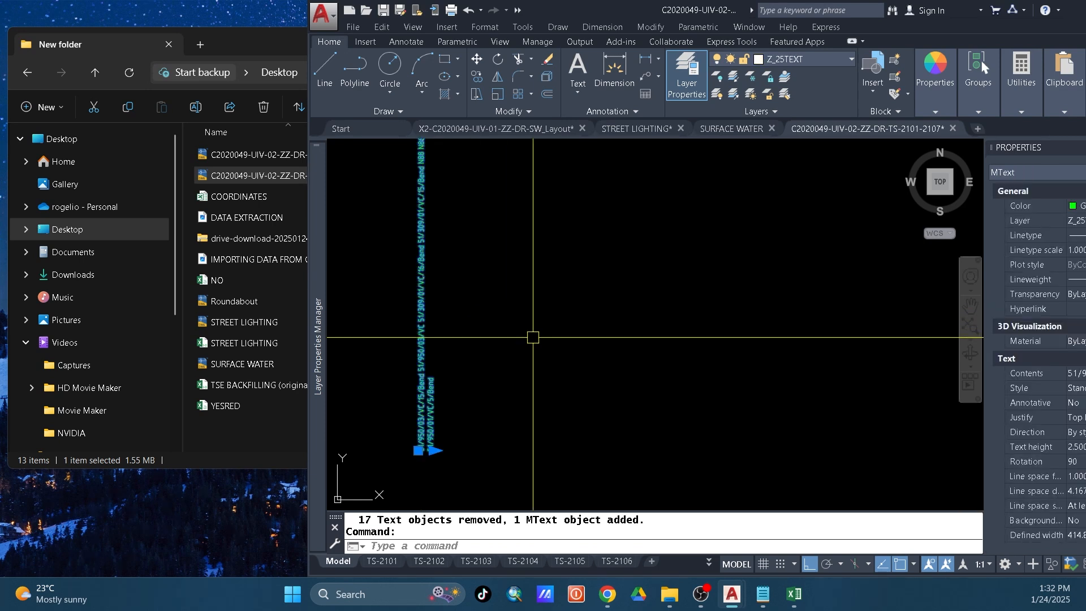
key(Escape)
scroll(538, 335, down, 3)
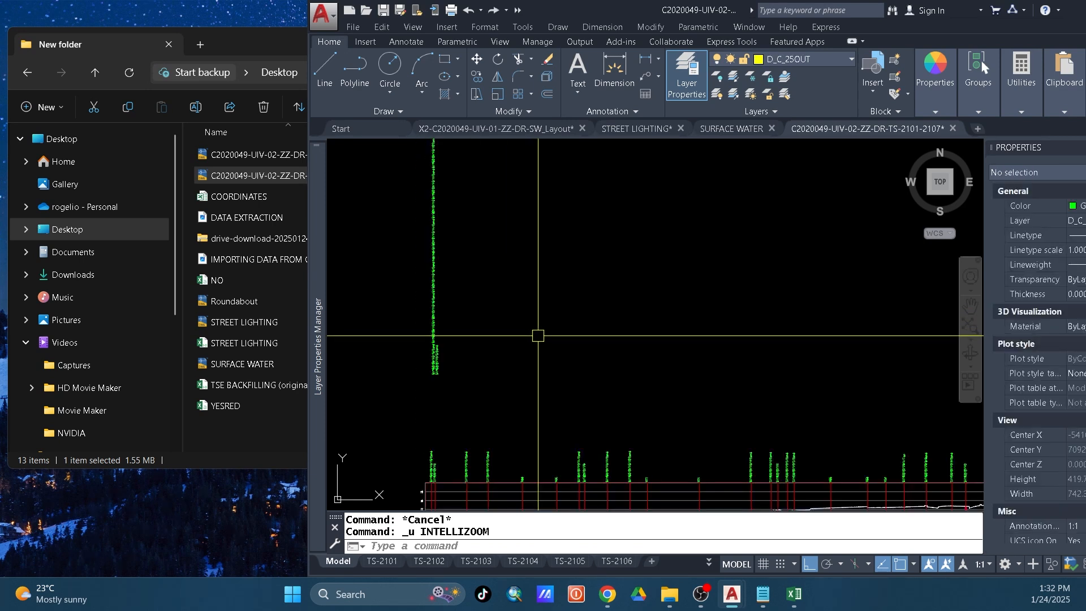
key(Return)
click(809, 411)
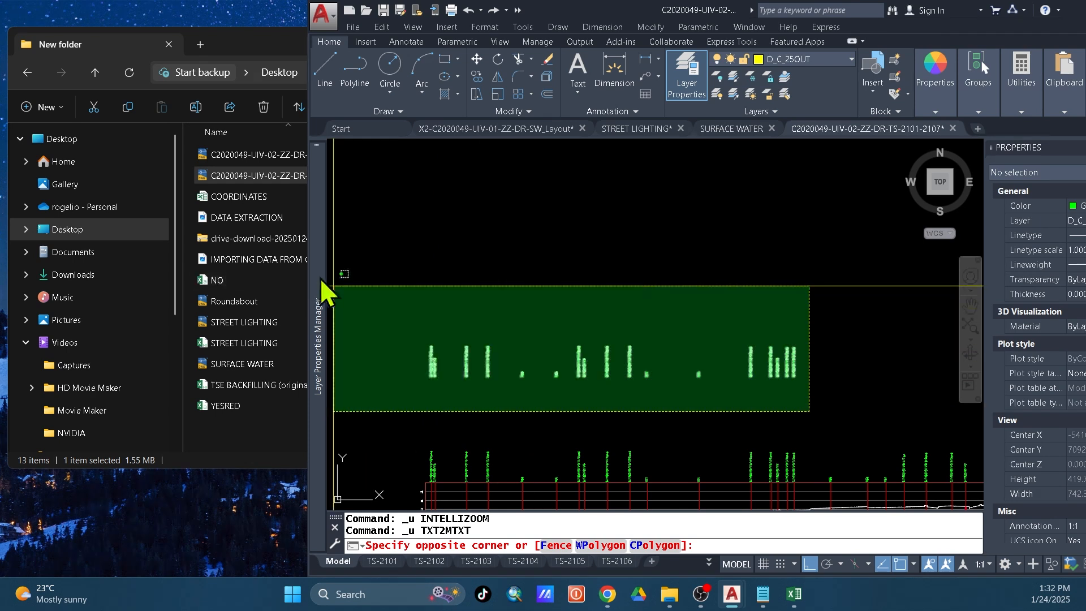
key(Escape)
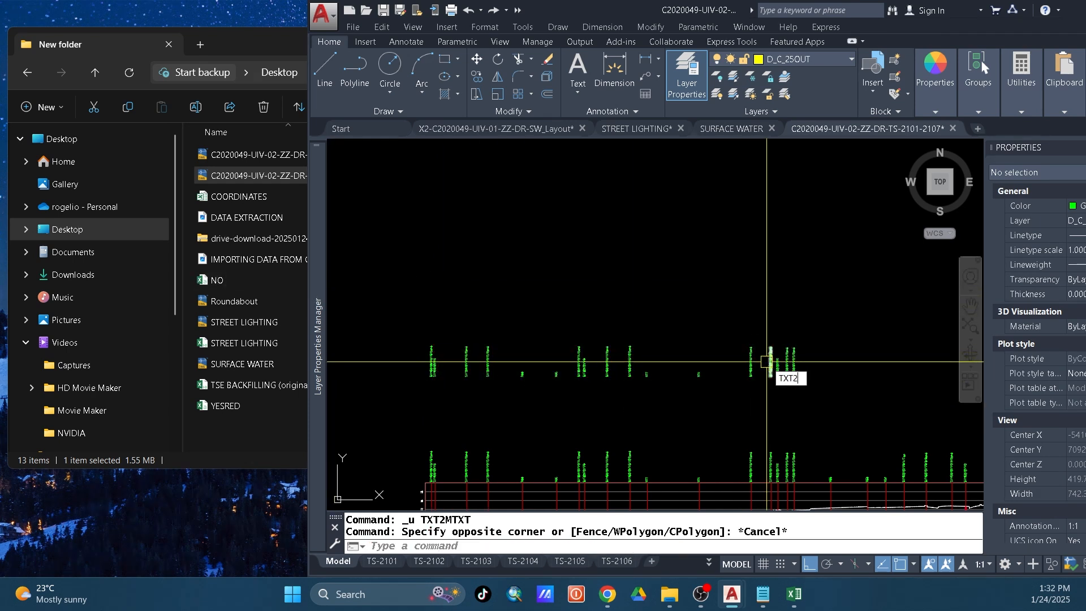
Run TXT2MTXT and accept its settings with combining into a single mtext object, top-down sorting and word wrap.
text(TXT2M)
key(Return)
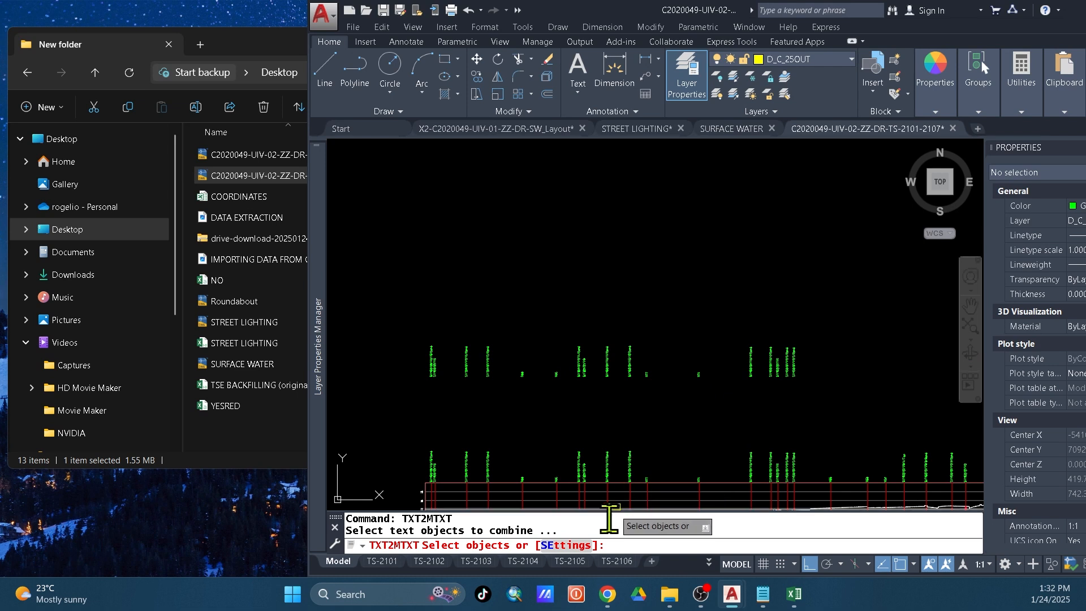
click(548, 546)
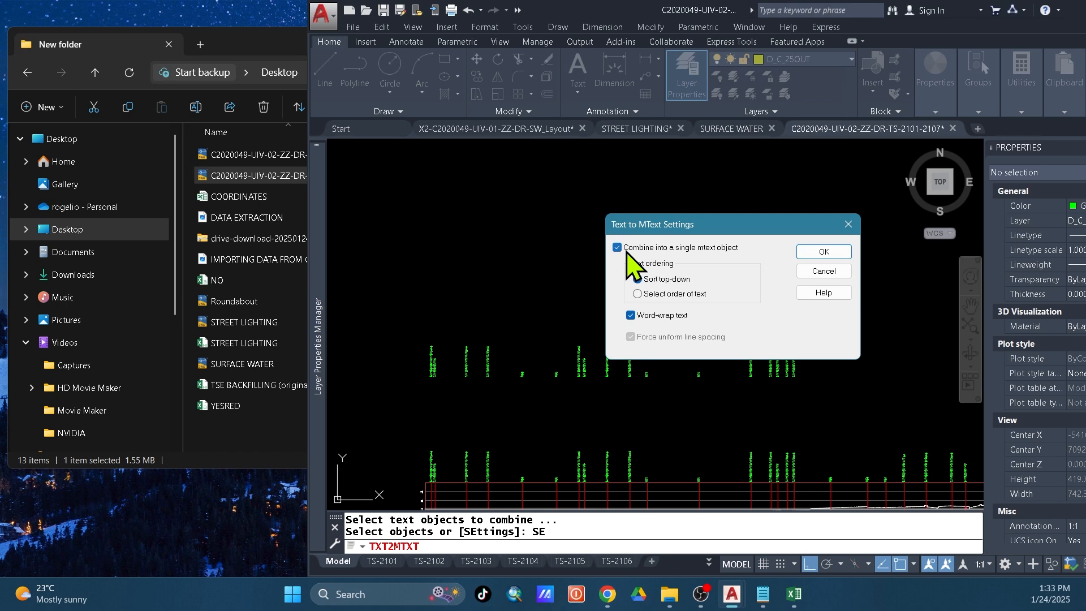
click(816, 255)
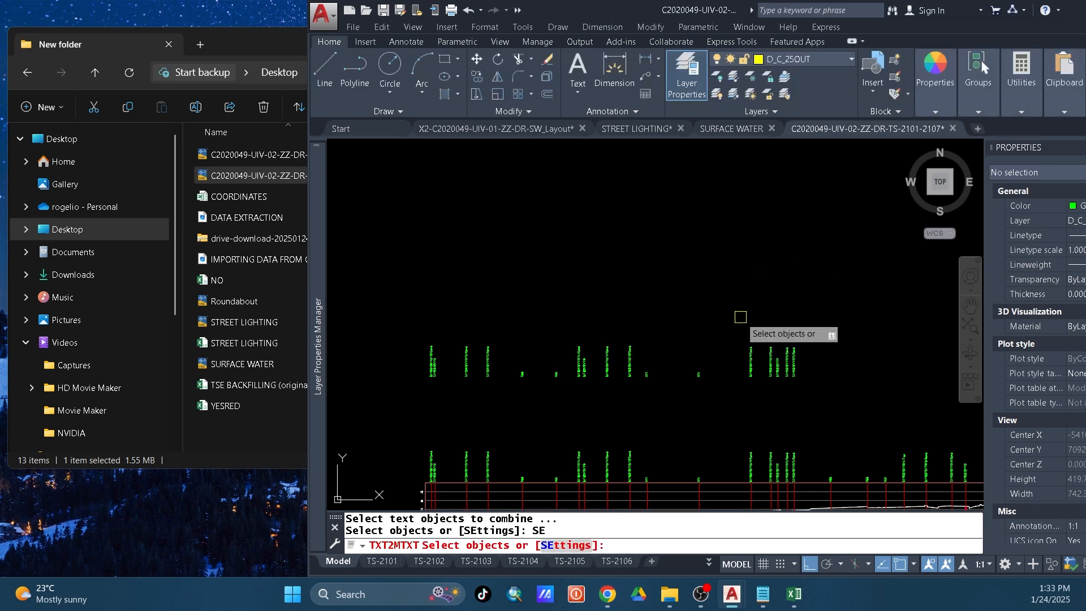
Combine the copied row of labels above the profile into one multiline text and check it as a single object.
click(820, 383)
click(395, 256)
right_click(394, 256)
click(432, 264)
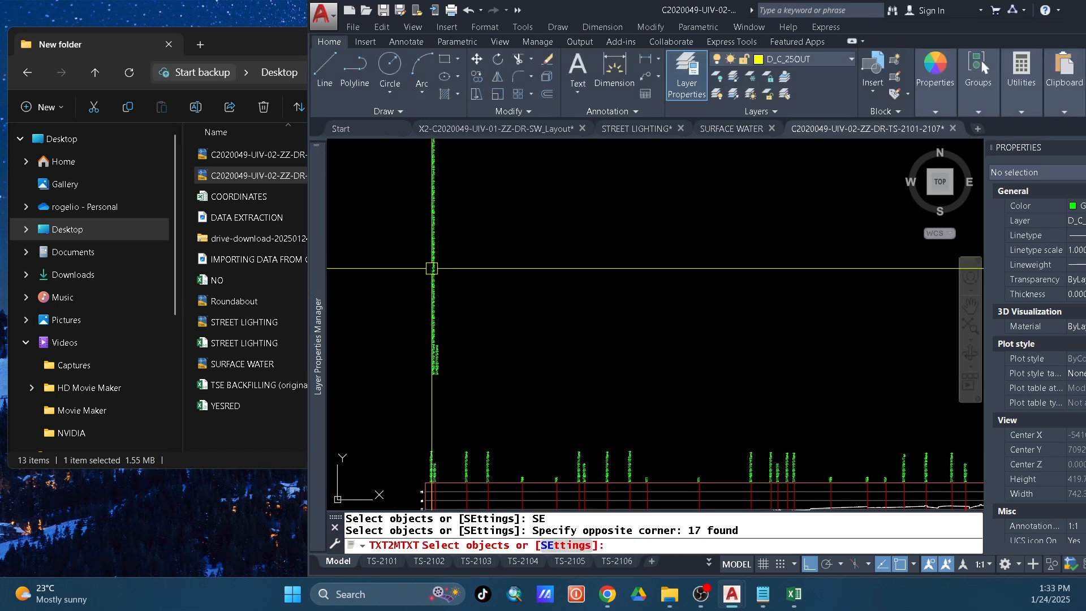
click(483, 355)
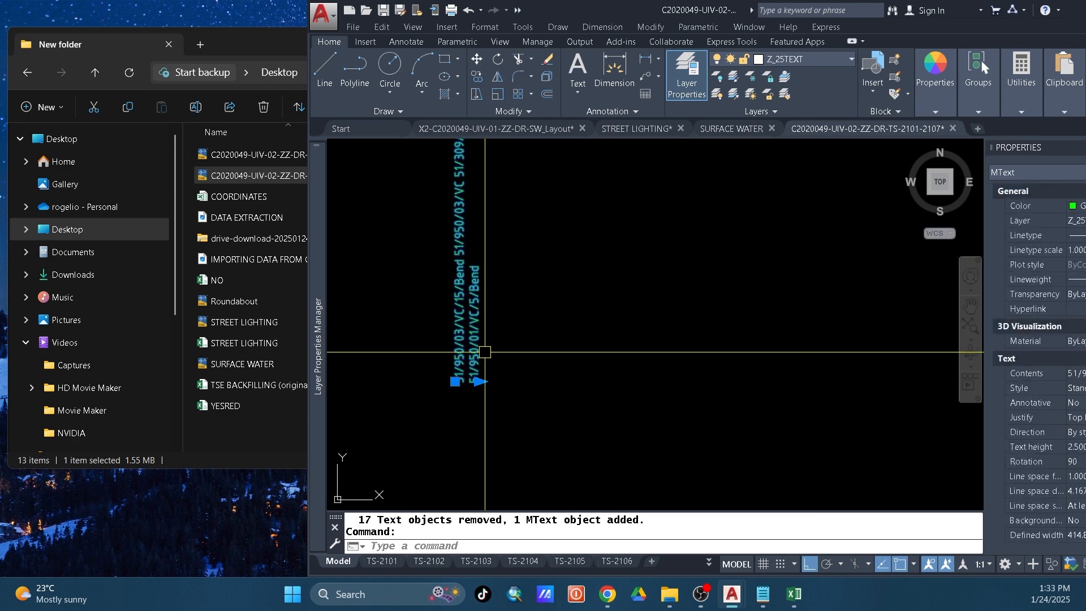
drag(554, 432, 560, 231)
key(Escape)
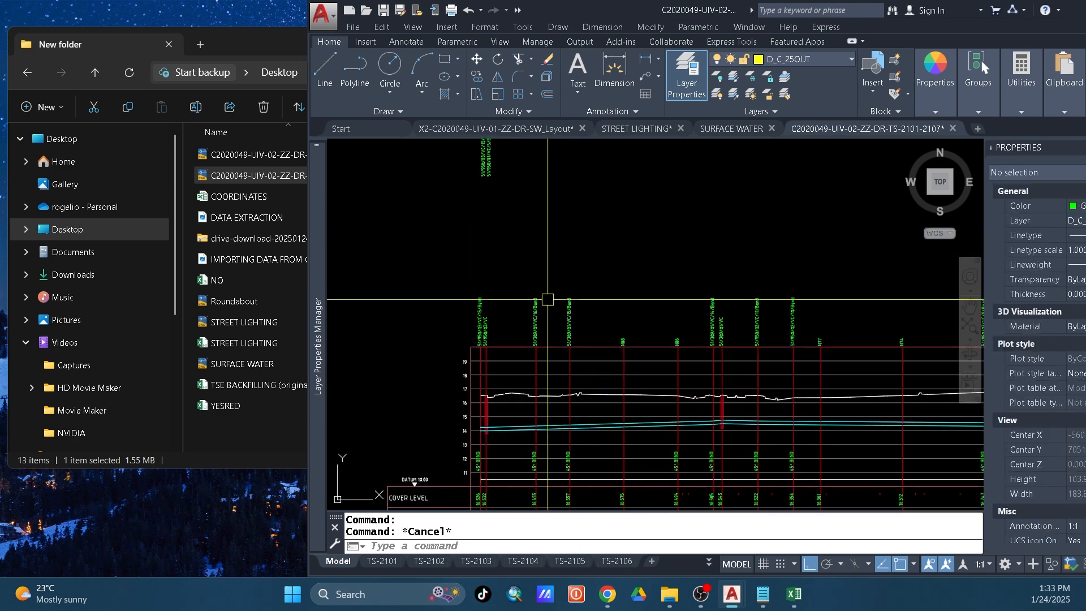
drag(545, 298, 508, 194)
scroll(465, 390, up, 4)
mouse_move(447, 412)
mouse_down()
mouse_move(479, 361)
mouse_move(430, 317)
mouse_up()
click(399, 308)
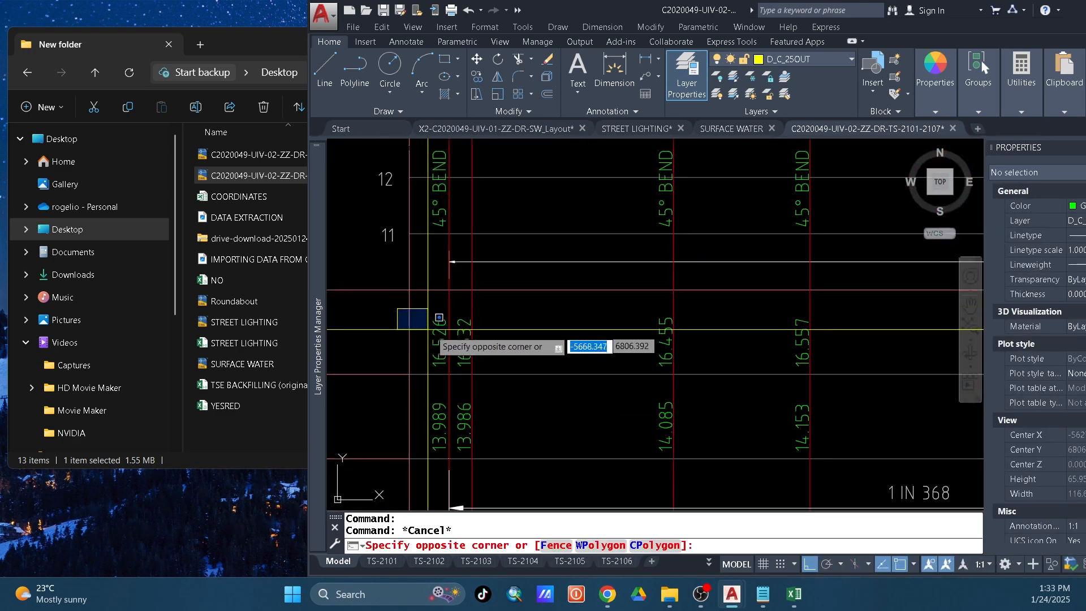
scroll(702, 368, down, 4)
drag(788, 361, 730, 361)
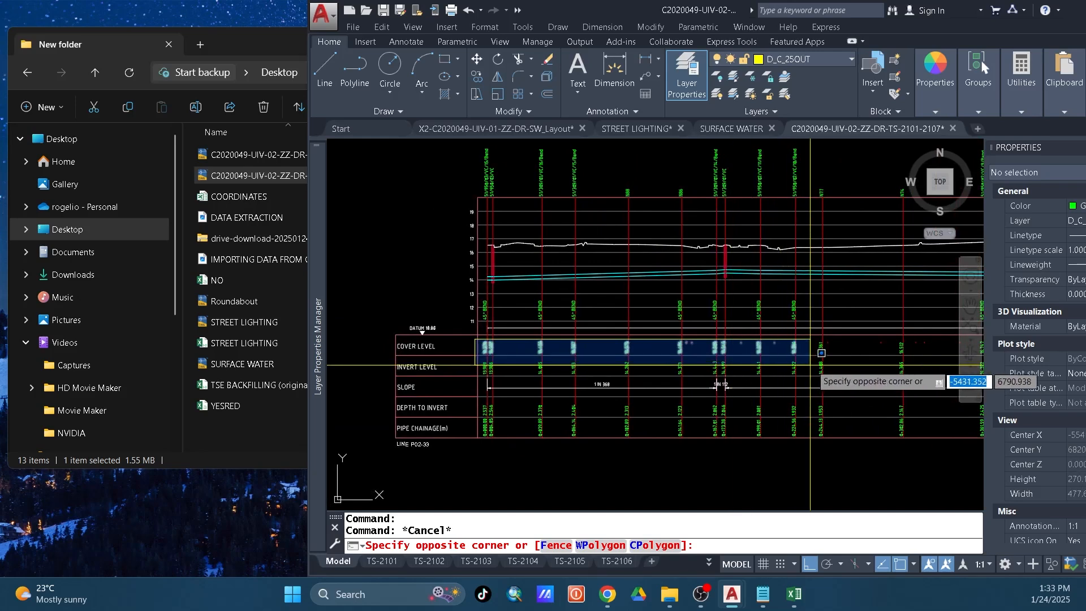
key(Escape)
Erase the small stray objects lying between the values in the COVER LEVEL row of the LINE P02-33 profile.
scroll(735, 368, up, 5)
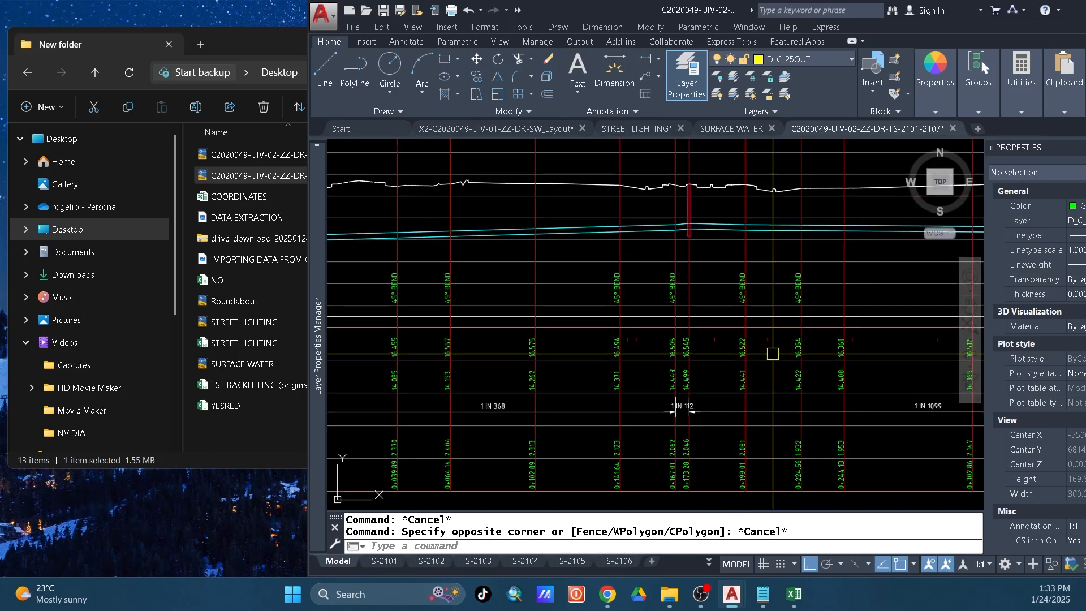
drag(921, 357, 470, 368)
drag(867, 379, 575, 388)
click(351, 326)
scroll(469, 364, down, 5)
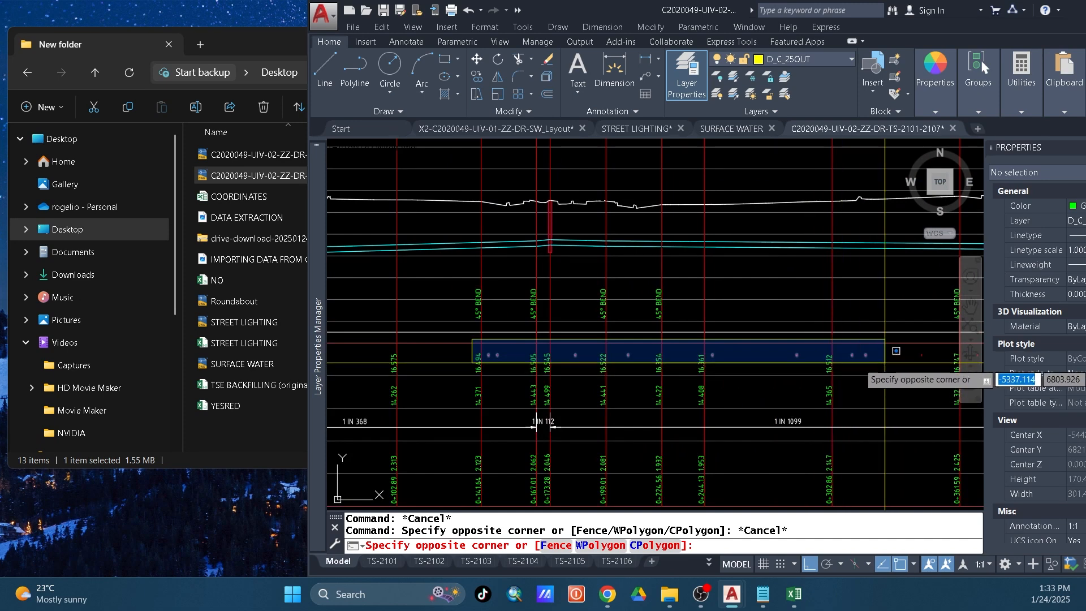
scroll(825, 364, down, 5)
scroll(861, 376, up, 3)
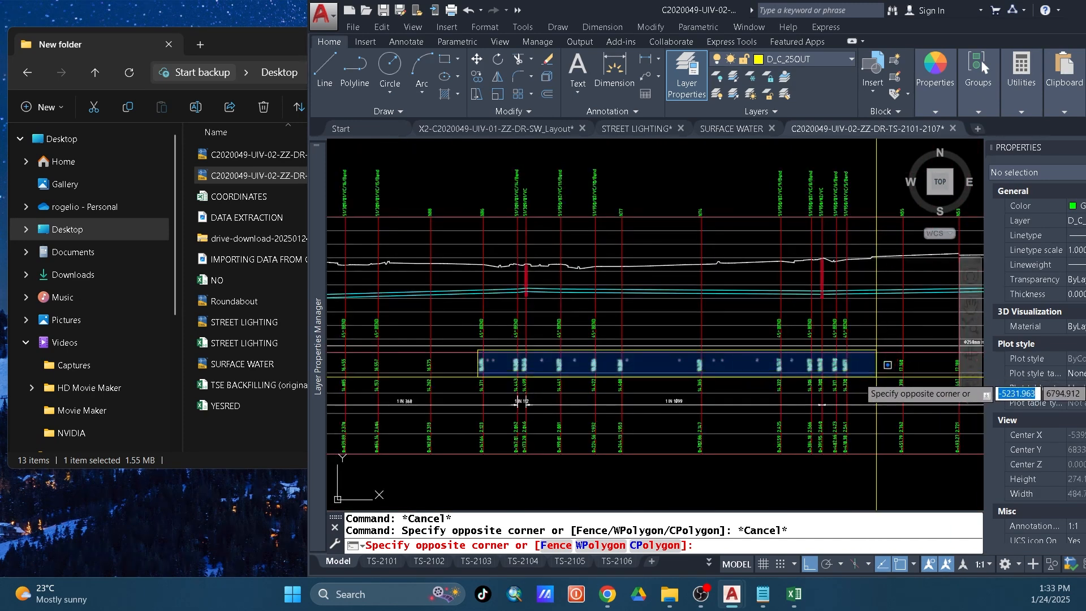
click(864, 353)
text(e)
key(Return)
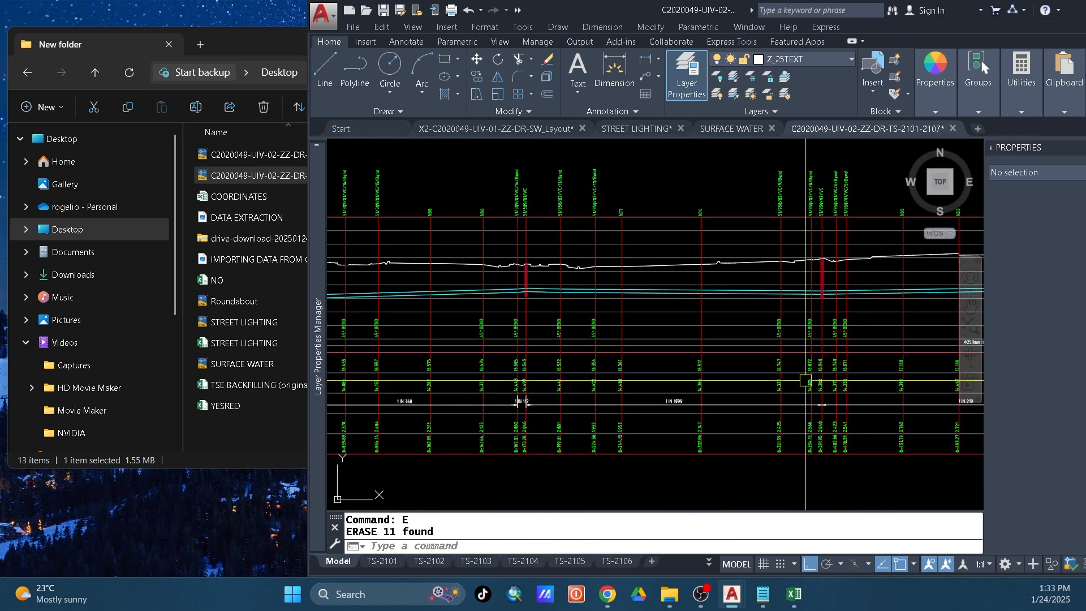
Copy the first 12 COVER LEVEL values of the LINE P02-33 profile straight up into the empty space above its labels.
scroll(595, 352, up, 4)
click(595, 352)
scroll(814, 373, down, 5)
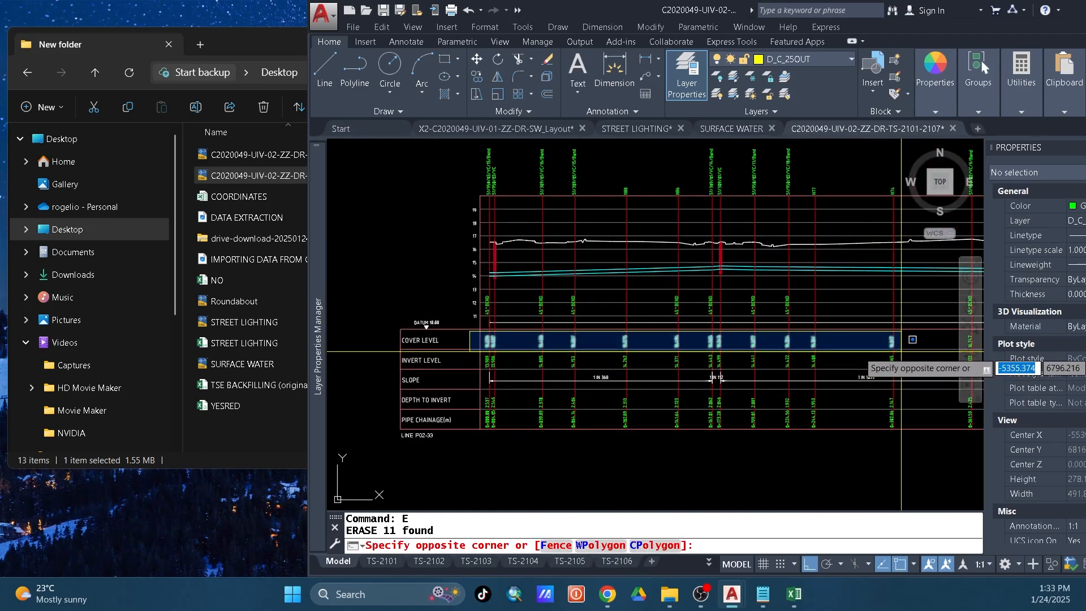
click(901, 351)
scroll(635, 365, down, 4)
key(Return)
click(637, 366)
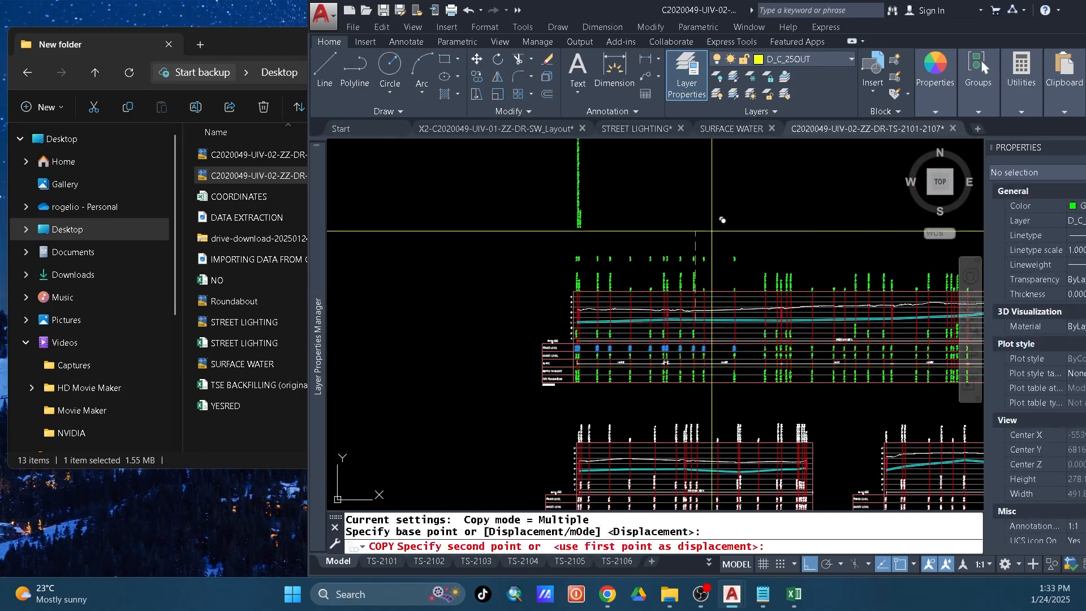
click(699, 264)
key(Escape)
Combine the copied row of cover level values into one multiline text with TXT2MTXT.
text(TX)
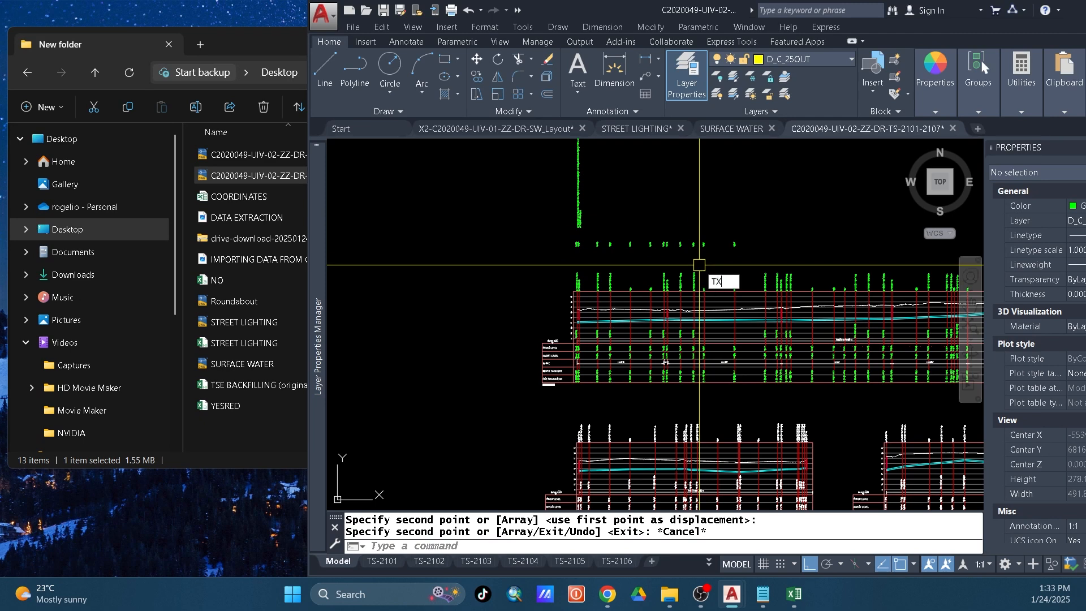
text(T2MTXT)
key(Return)
click(719, 251)
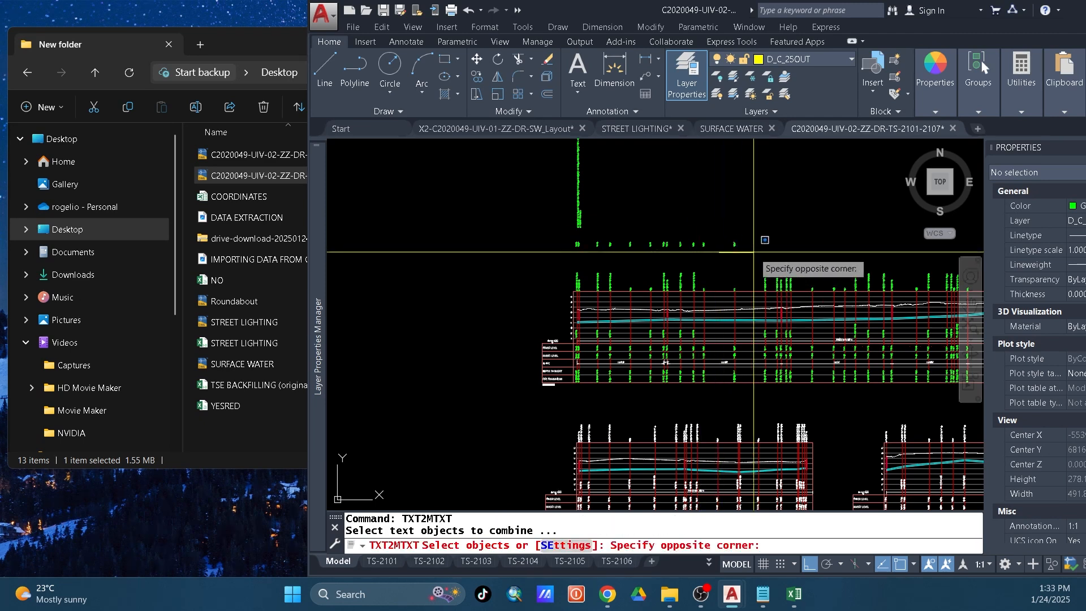
click(755, 252)
click(756, 253)
click(546, 236)
key(Return)
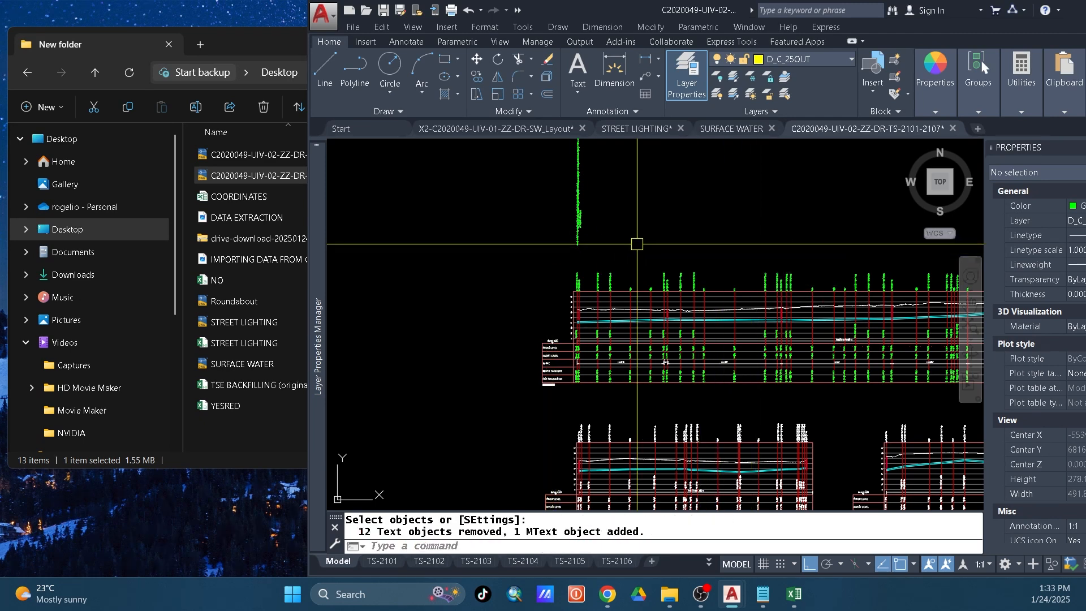
Move the cover level multiline text about 65 units horizontally to the right, clear of the label text.
click(607, 246)
click(565, 235)
scroll(620, 237, up, 2)
text(M)
key(Return)
click(644, 235)
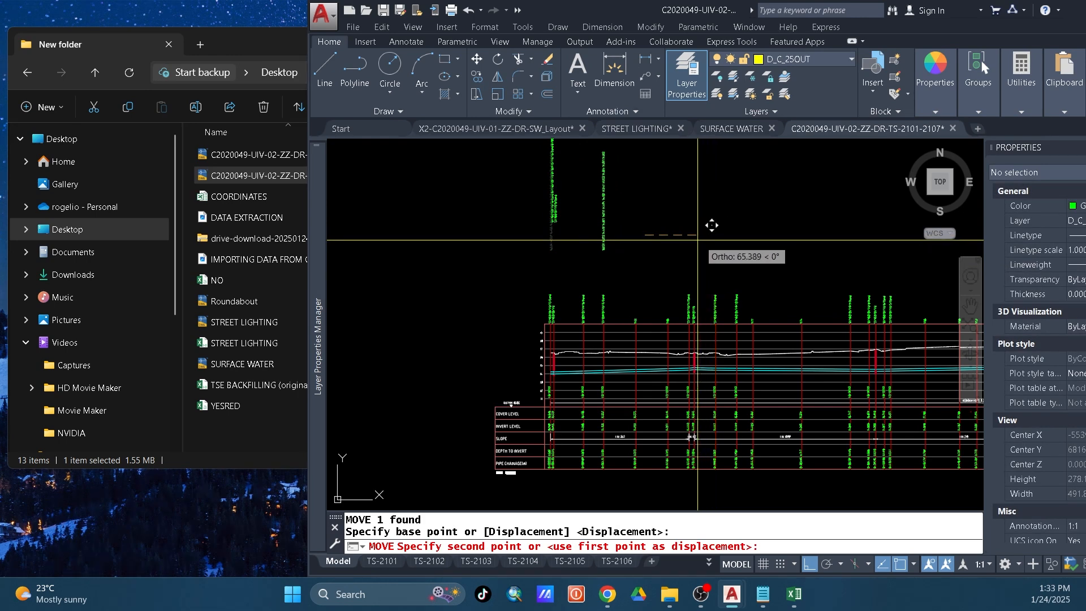
key(Escape)
Copy the first 12 INVERT LEVEL values of the LINE P02-33 profile up into the empty space above its labels.
scroll(625, 303, up, 6)
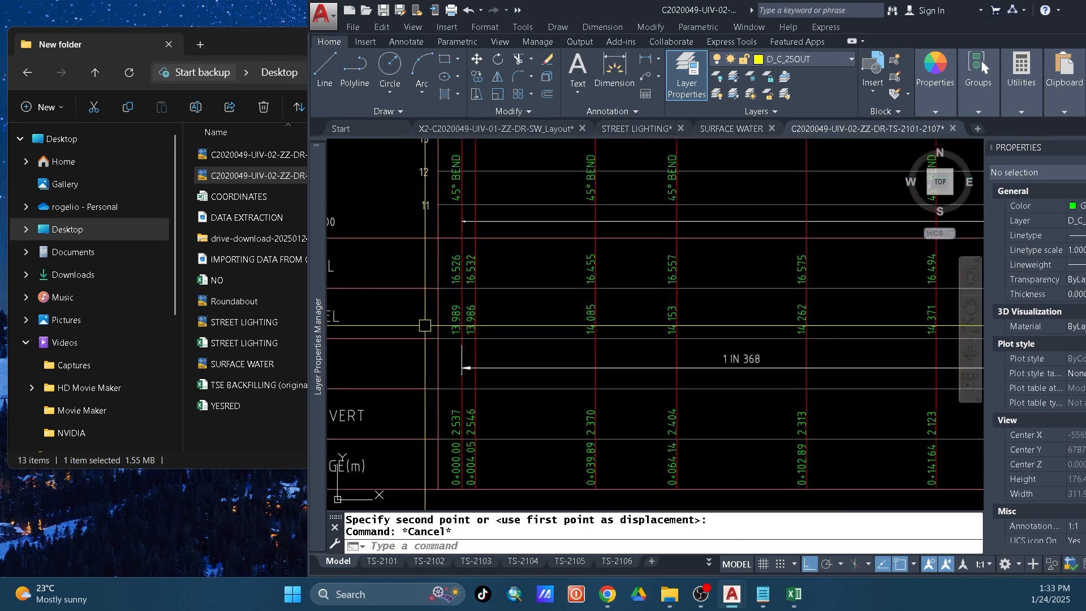
scroll(424, 325, down, 5)
click(437, 311)
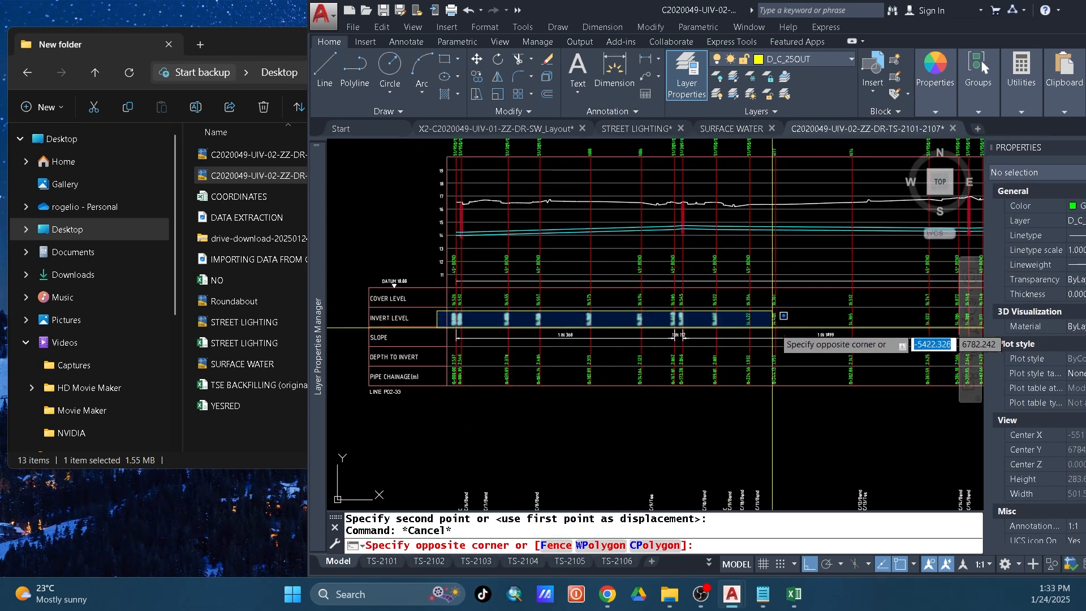
click(862, 331)
text(c)
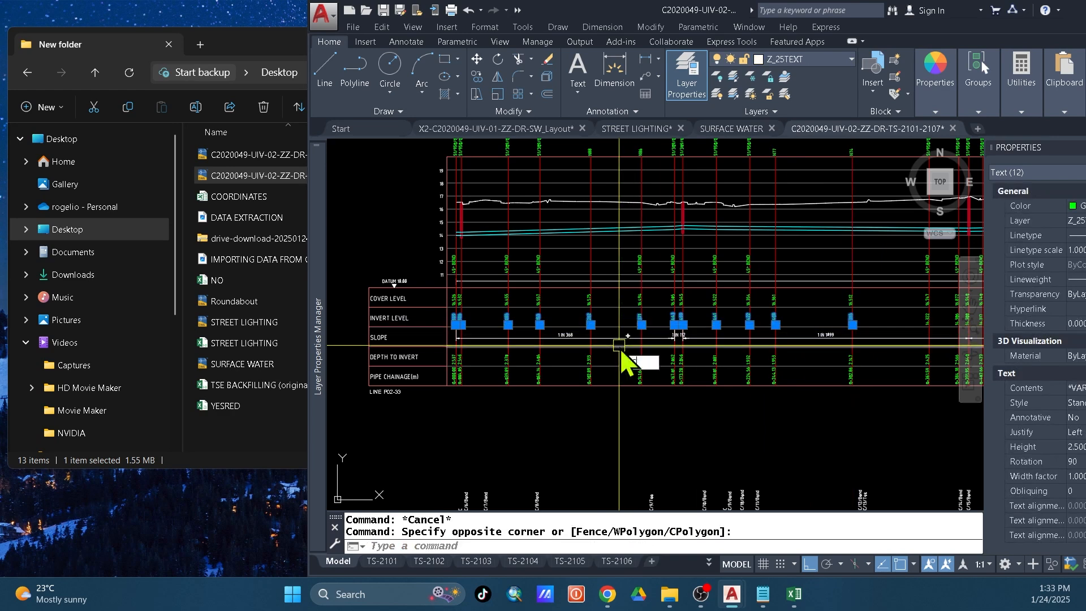
text(o)
key(Return)
click(649, 309)
drag(685, 240, 617, 528)
click(693, 361)
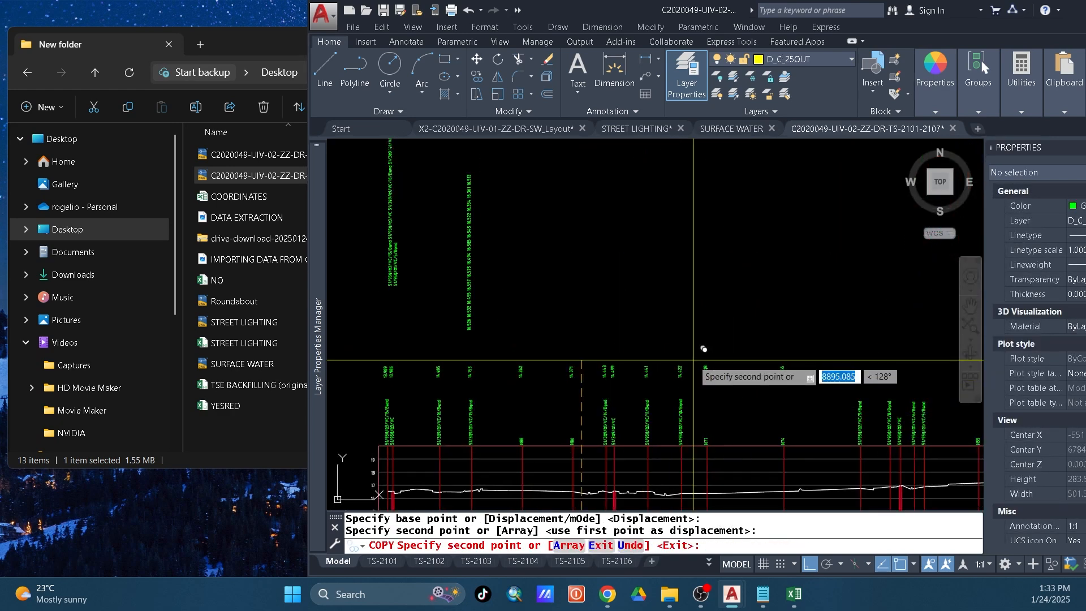
key(Escape)
Combine the copied row of invert level values into one multiline text with TXT2MTXT.
text(TXT2)
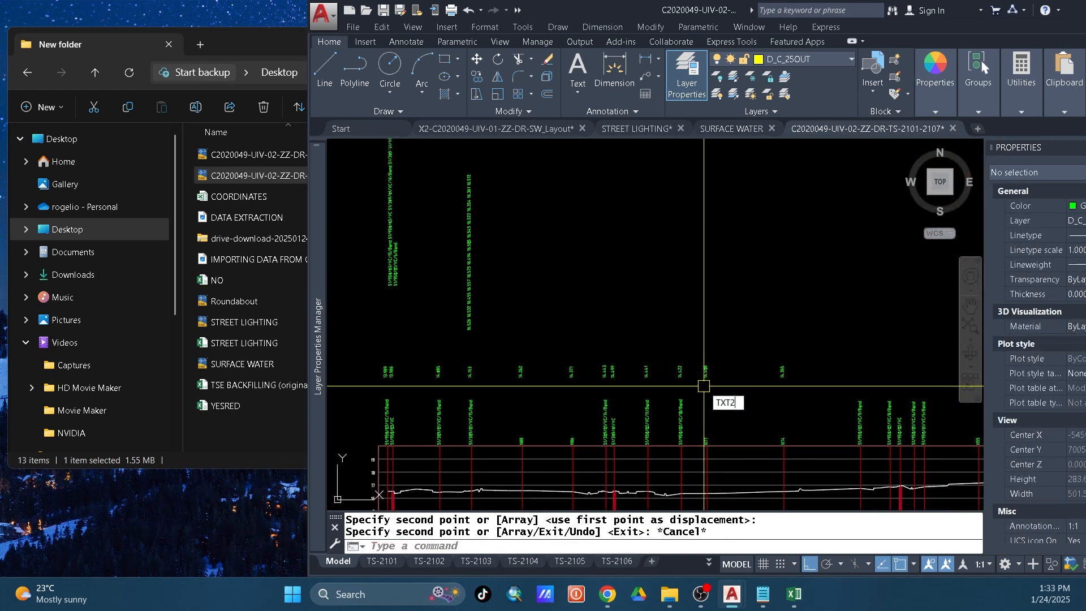
text(MTXT)
key(Return)
click(794, 385)
click(385, 362)
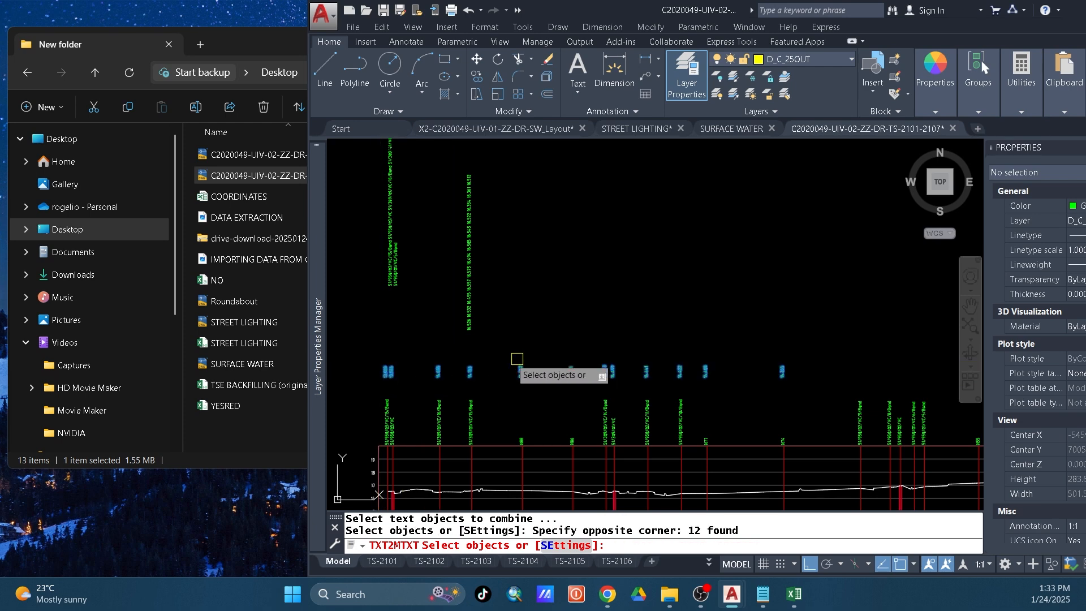
key(Return)
Move the invert level multiline text about 116 units horizontally to the right, beyond the cover level text.
click(359, 362)
text(m)
key(Return)
click(435, 355)
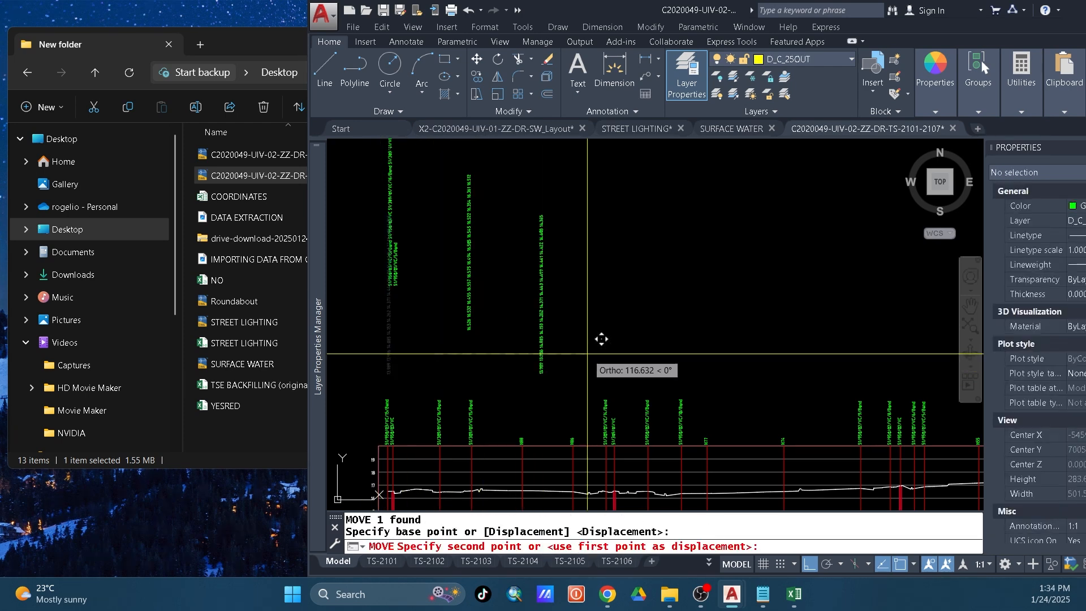
click(587, 355)
Copy the first 17 PIPE CHAINAGE values into the empty space above the profile, right of the multiline texts, with Ortho off.
drag(569, 489, 570, 370)
scroll(570, 403, up, 6)
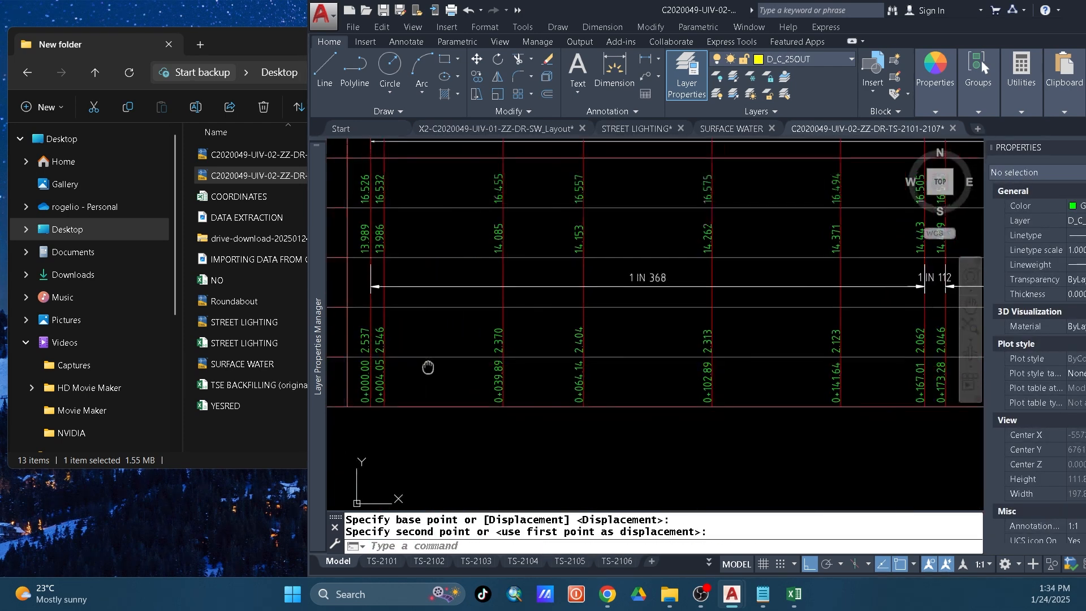
click(477, 355)
scroll(642, 424, down, 6)
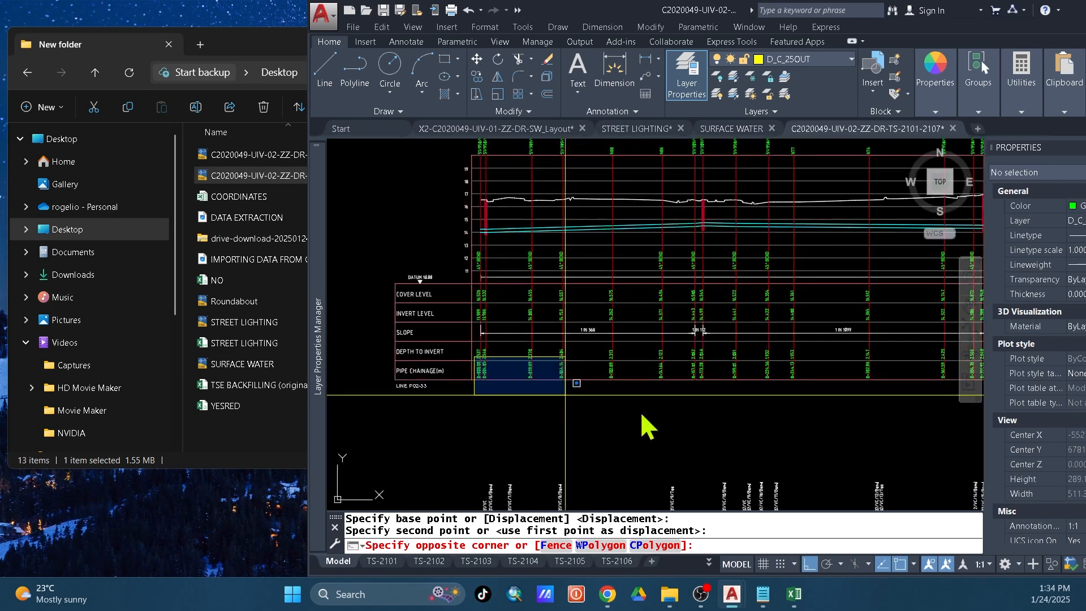
click(900, 395)
scroll(668, 398, down, 3)
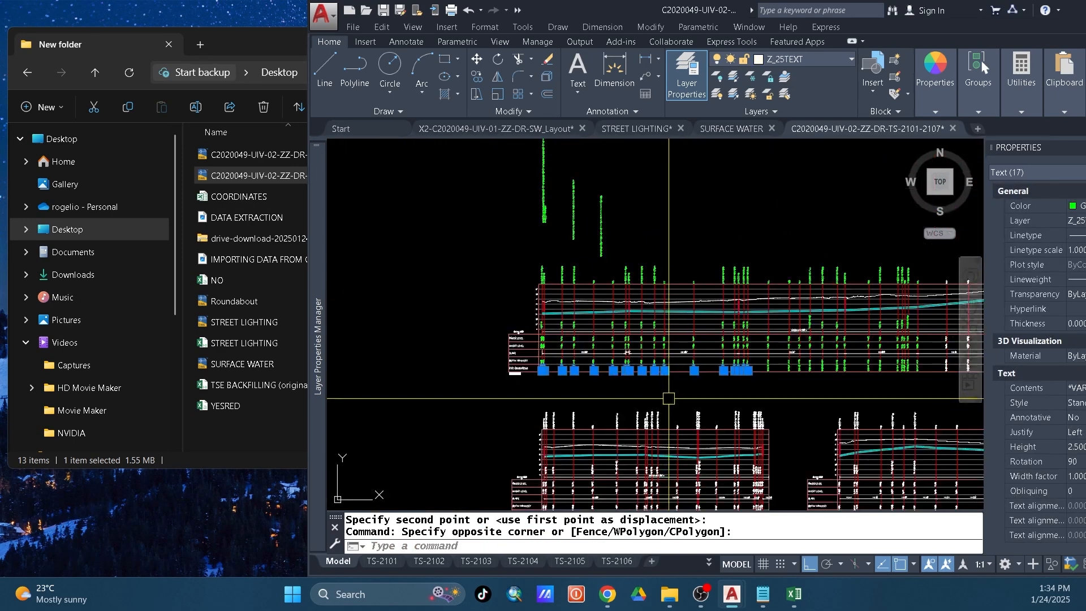
text(co)
key(space)
click(695, 391)
drag(747, 237, 666, 357)
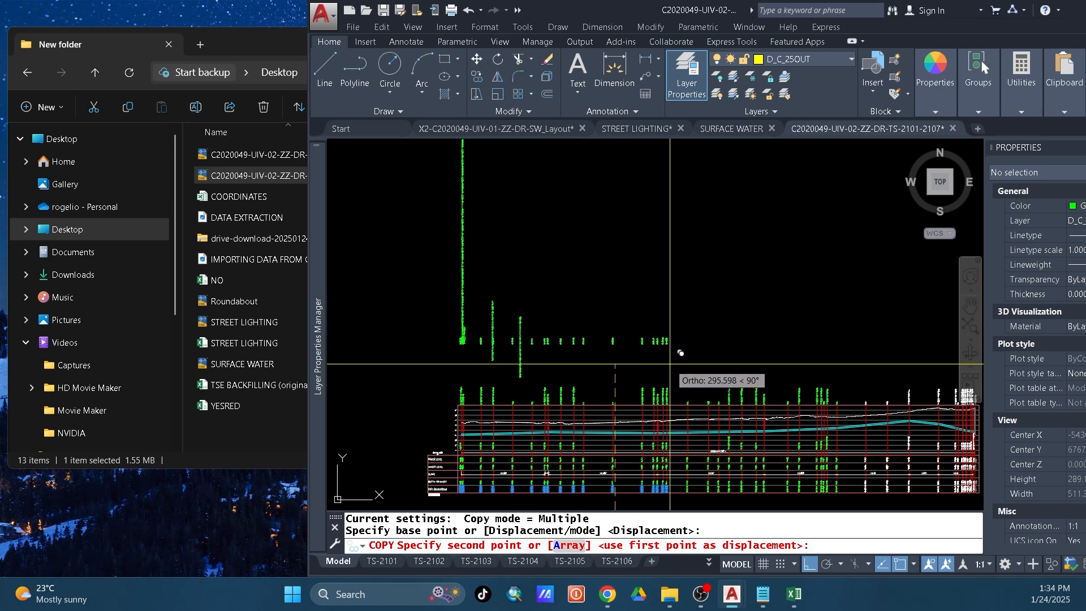
key(F8)
click(735, 340)
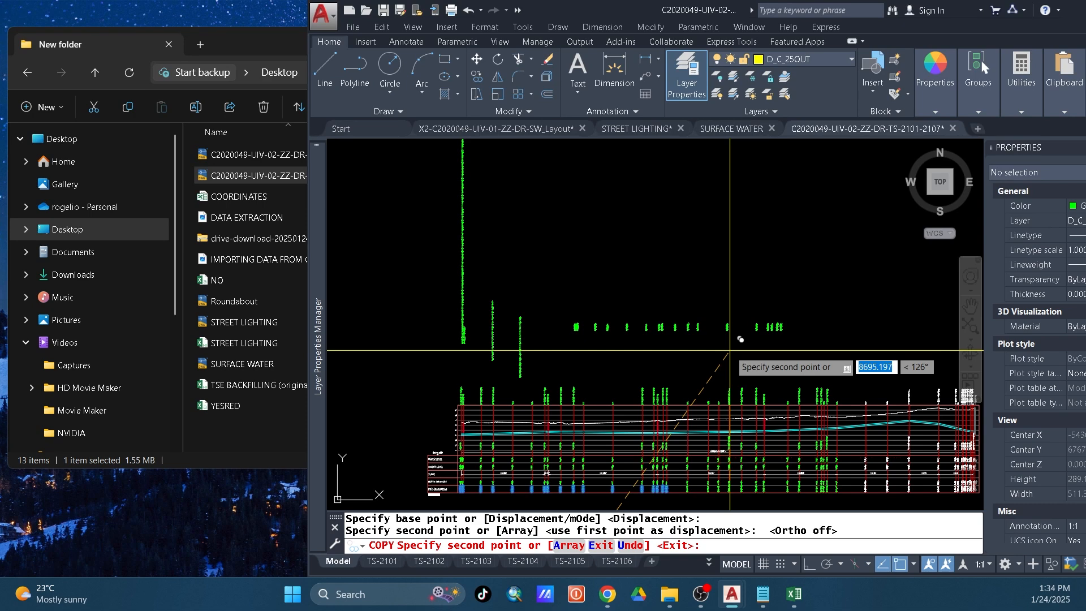
key(Escape)
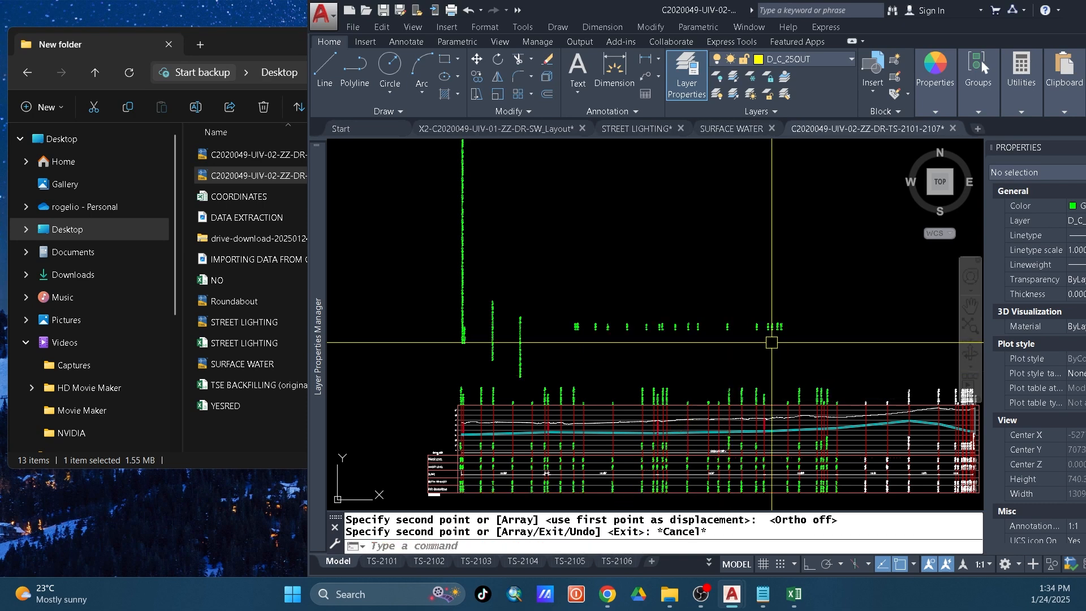
Combine the copied row of 17 pipe chainage values into one multiline text with TXT2MTXT.
click(832, 350)
click(538, 282)
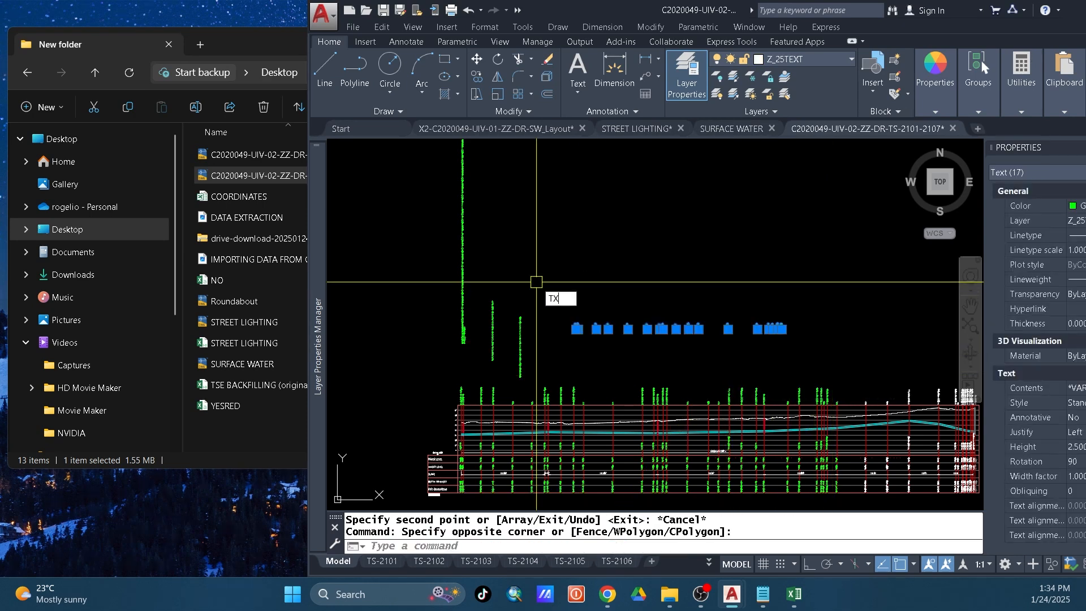
key(Return)
Move the chainage multiline text left so it stands just beside the invert level multiline text.
click(601, 335)
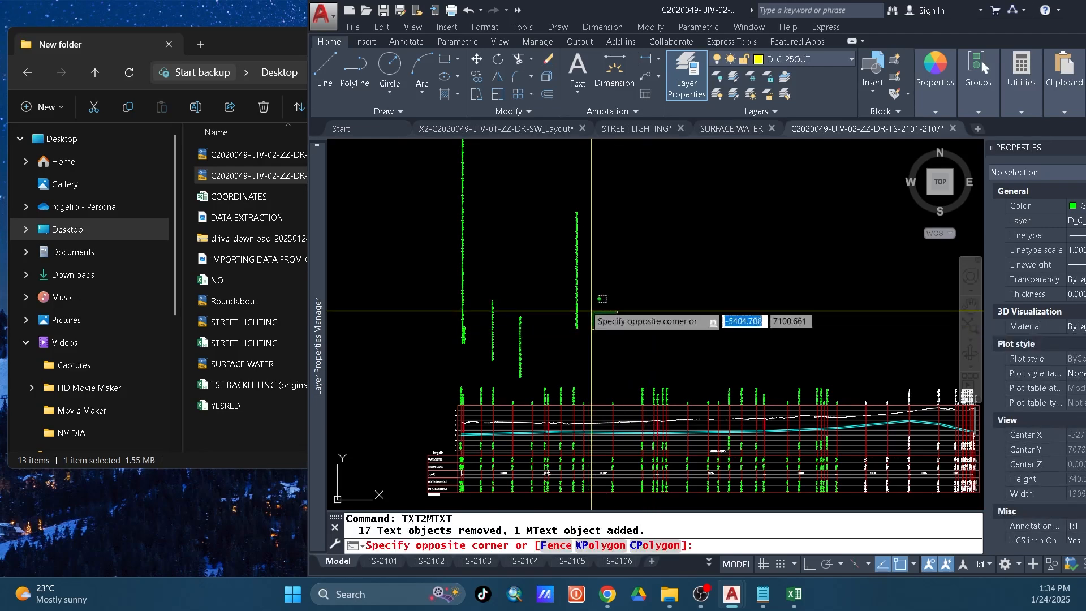
scroll(600, 336, up, 2)
text(m)
key(Return)
click(656, 305)
click(585, 380)
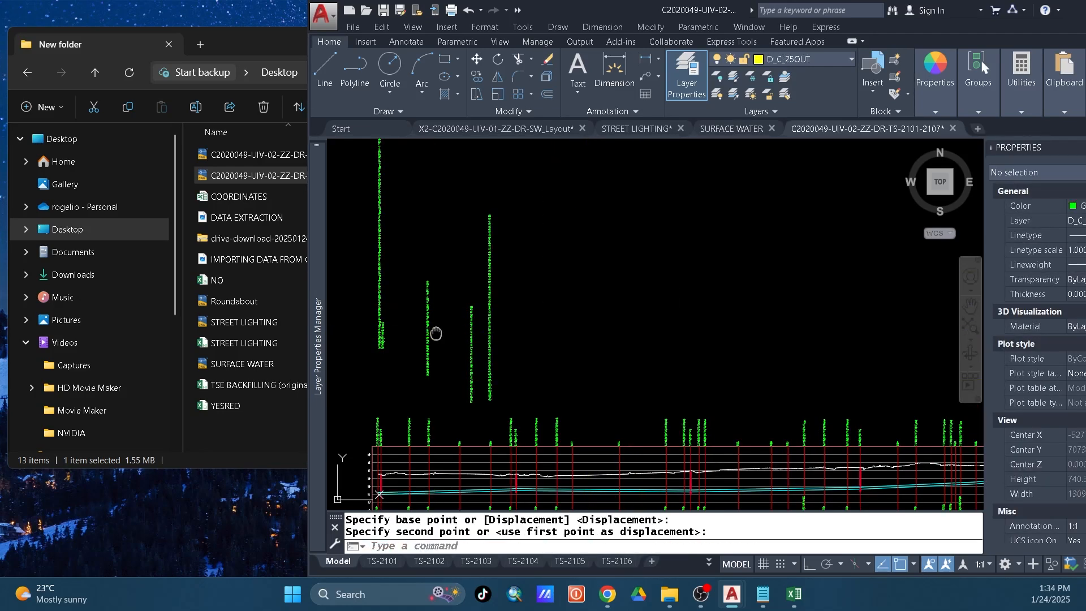
Examine the four combined multiline texts above the profile: labels, cover levels, invert levels and chainages.
scroll(532, 297, up, 2)
scroll(482, 339, up, 5)
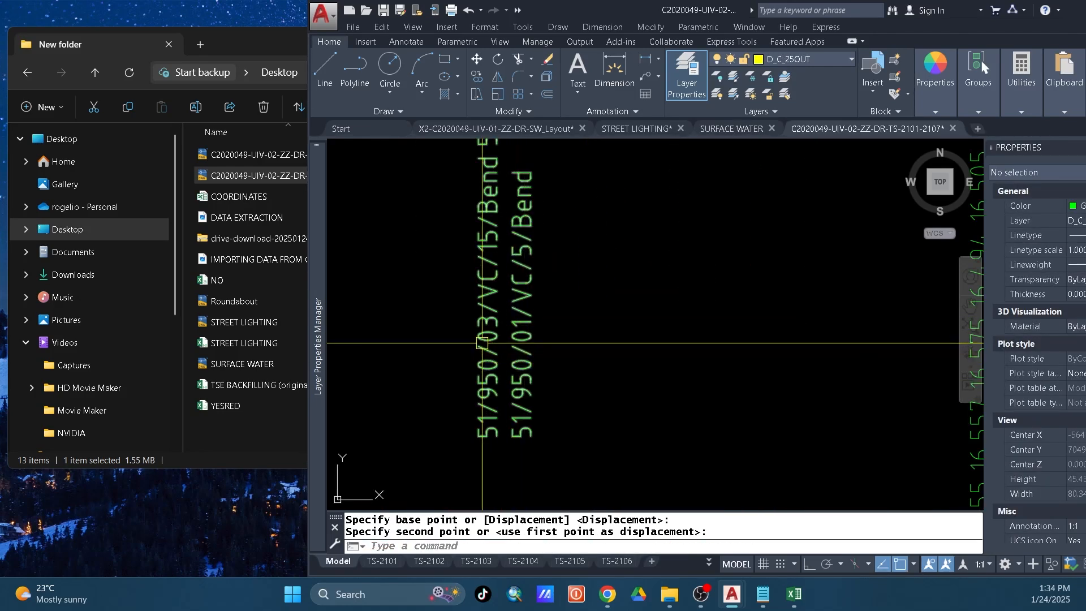
scroll(482, 342, down, 5)
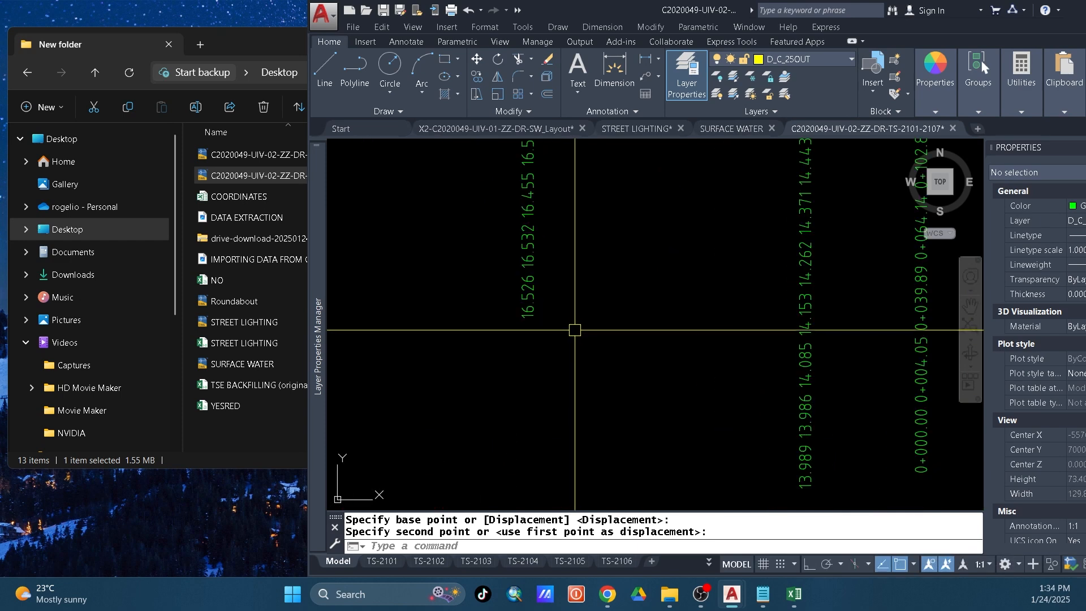
scroll(631, 375, up, 2)
scroll(709, 367, up, 2)
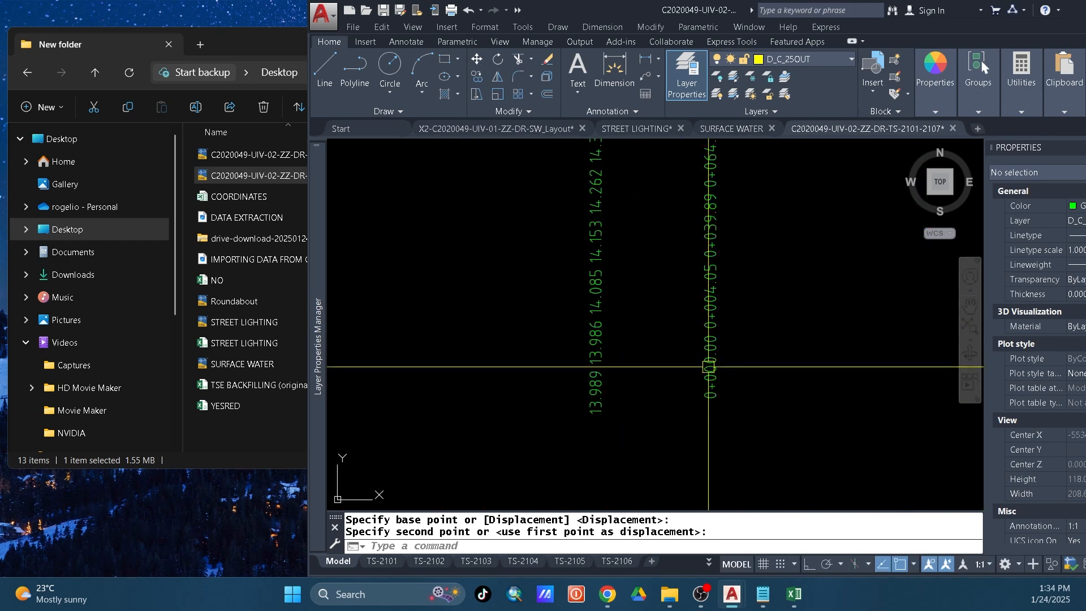
scroll(718, 375, down, 4)
scroll(718, 375, down, 10)
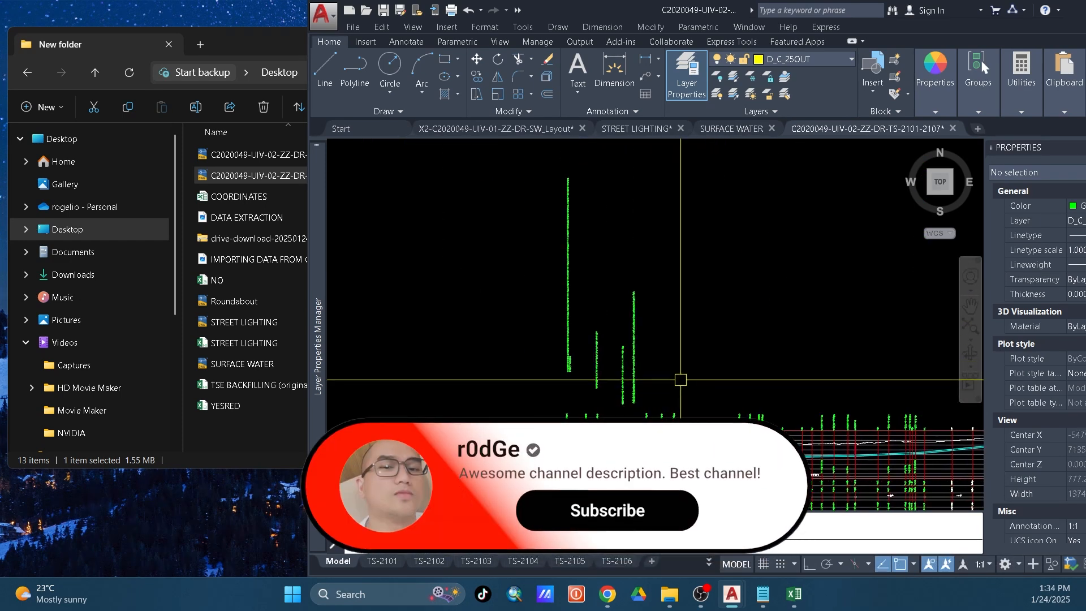
scroll(585, 366, up, 6)
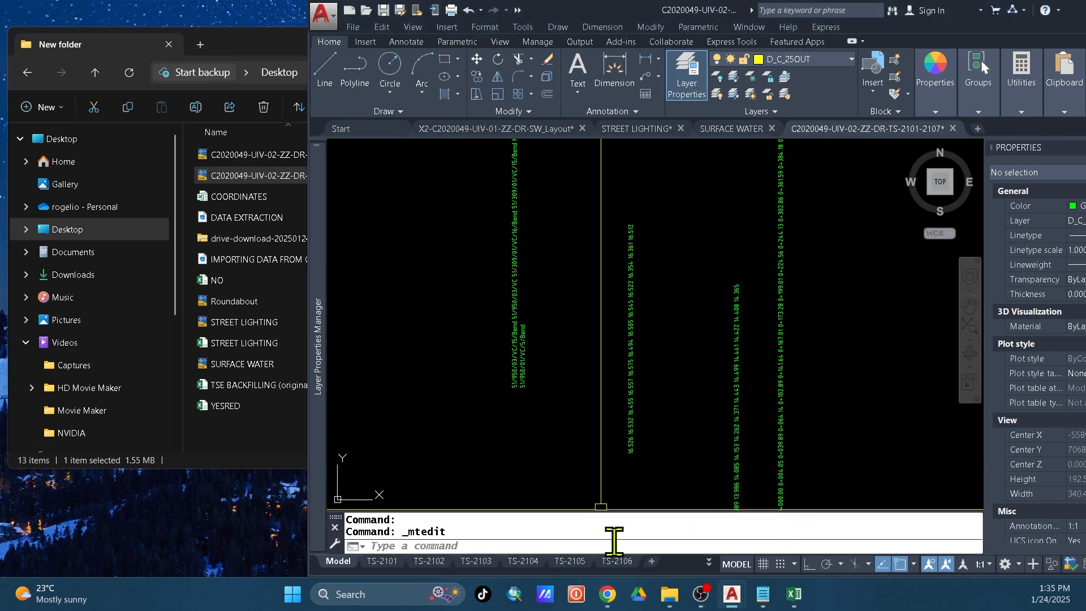
Switch to the Excel workbook, widen its window and add a new worksheet after Summary.
click(791, 593)
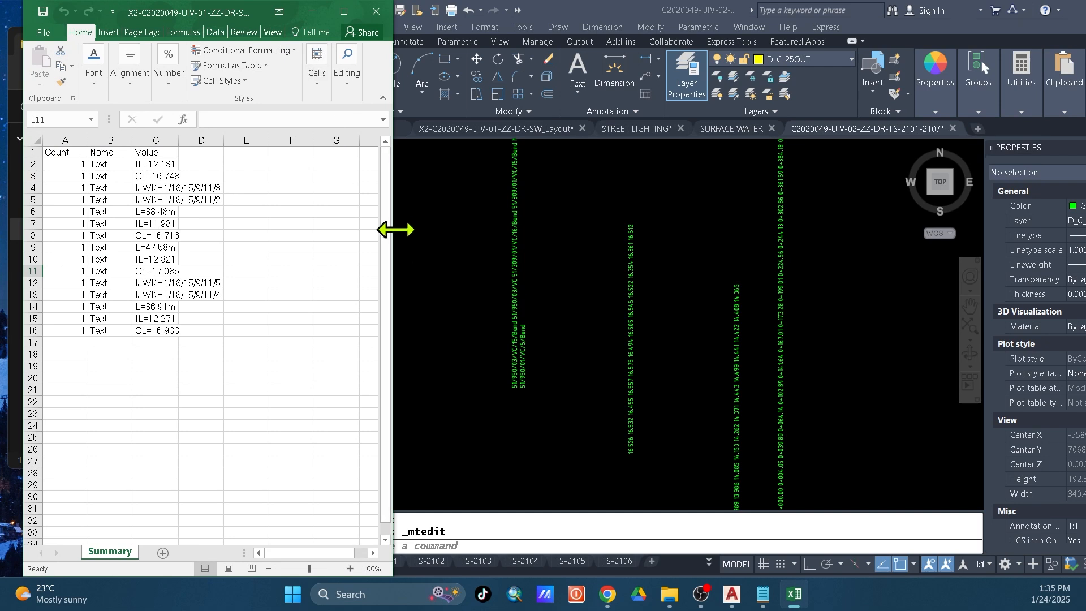
drag(610, 224, 626, 222)
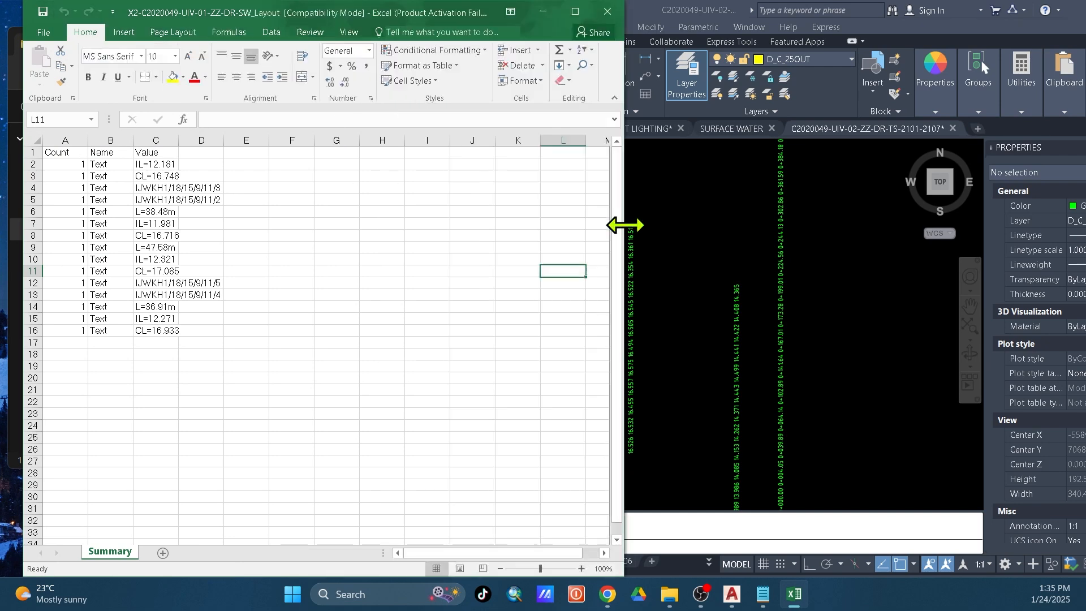
click(163, 552)
Copy the entire content of the pipe label multiline text in AutoCAD and paste it into cell B2 of the new Excel sheet.
click(656, 377)
drag(508, 319, 644, 356)
double_click(653, 348)
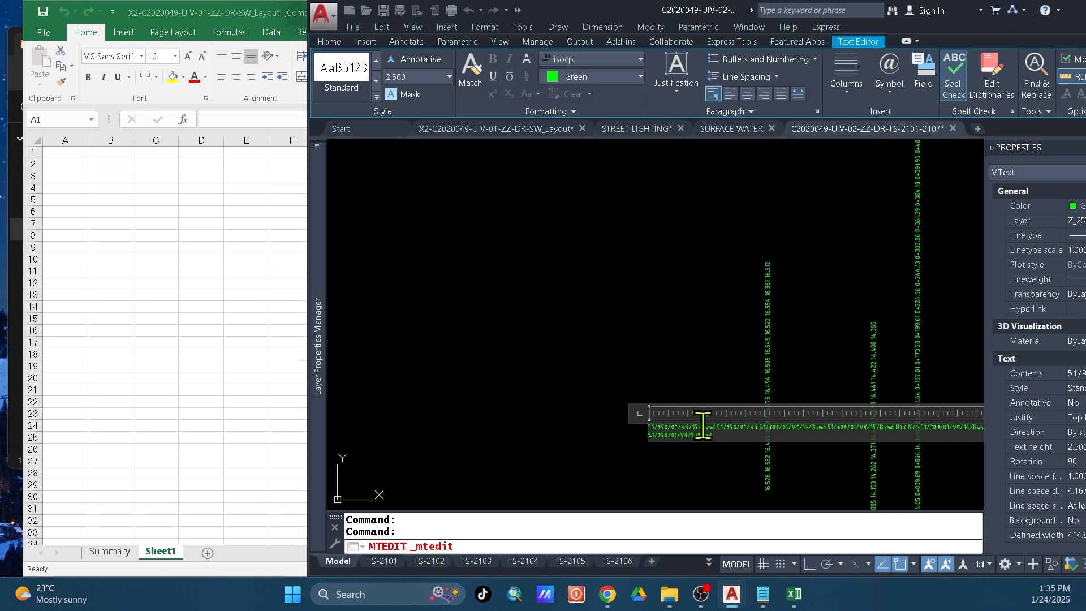
key(ctrl+a)
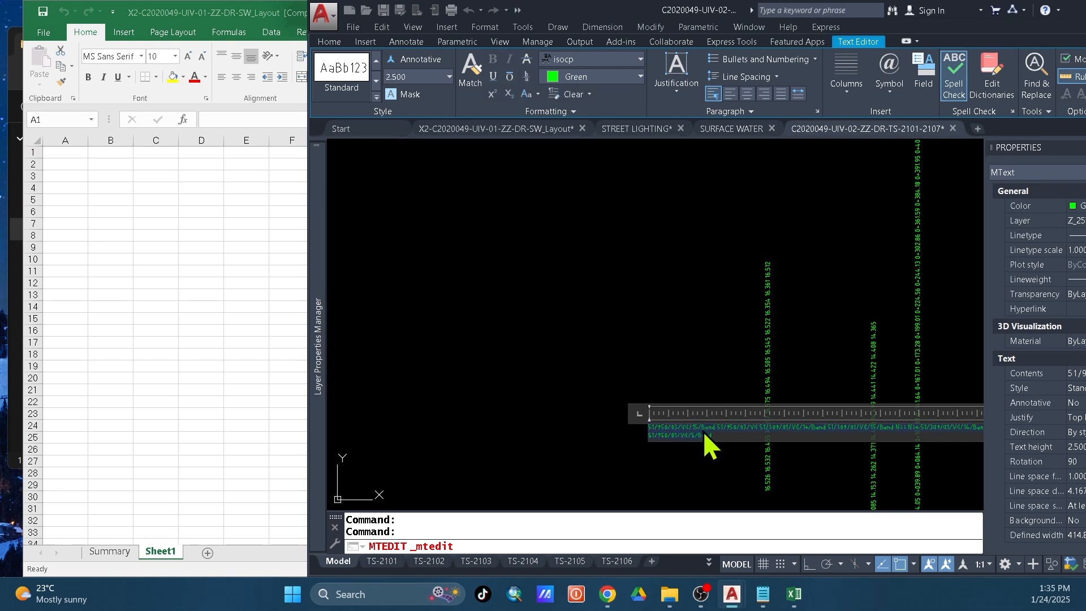
key(ctrl+c)
key(alt+Tab)
click(118, 164)
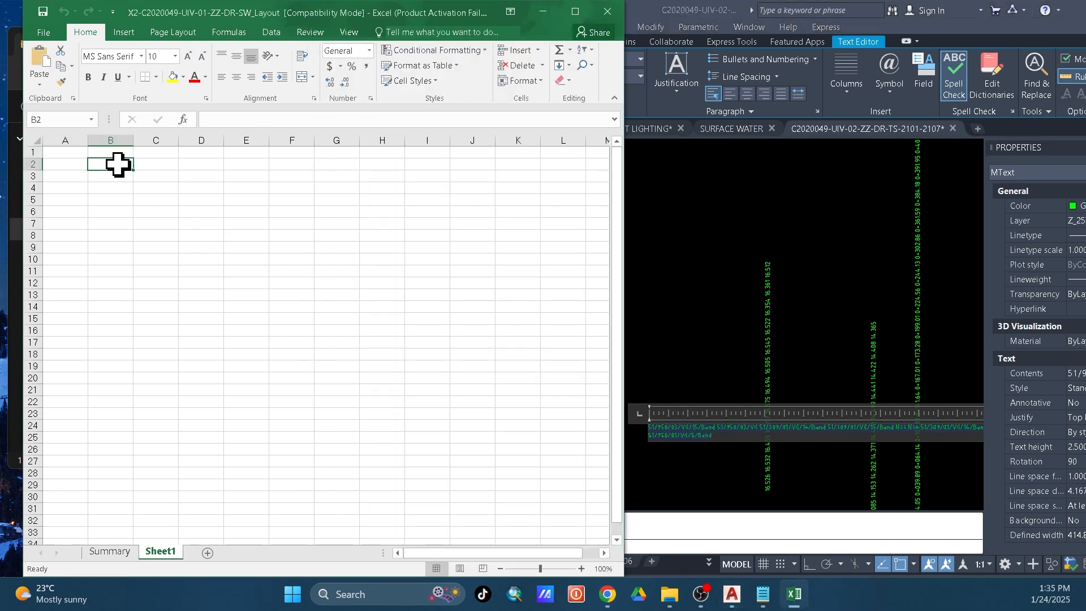
key(ctrl+v)
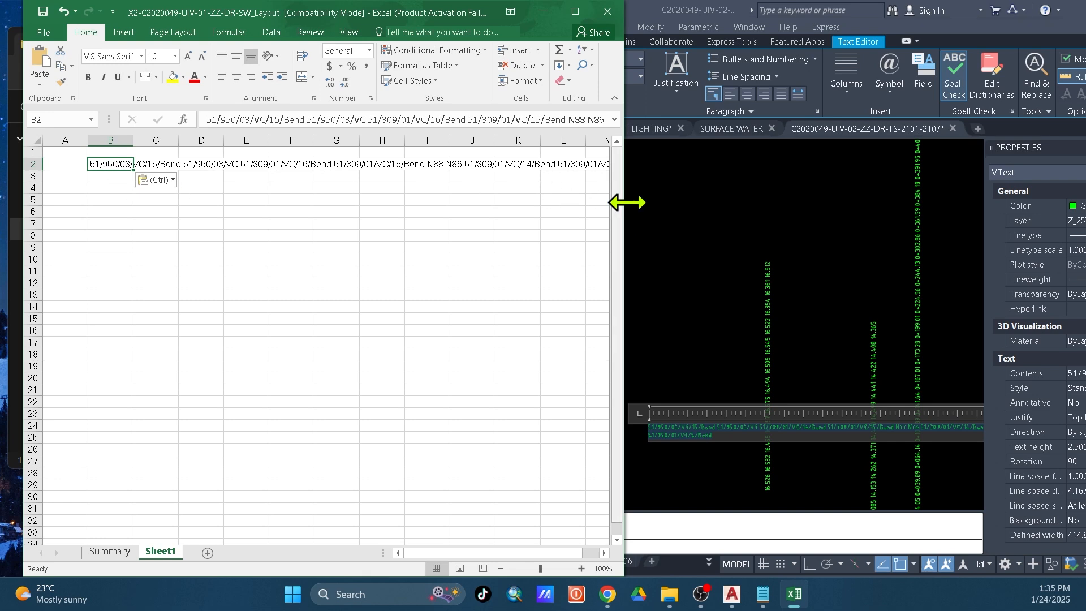
Widen the Excel window and split the labels in cell B2 into columns with Text to Columns, using Fixed width and the suggested breaks.
drag(624, 202, 946, 230)
click(683, 259)
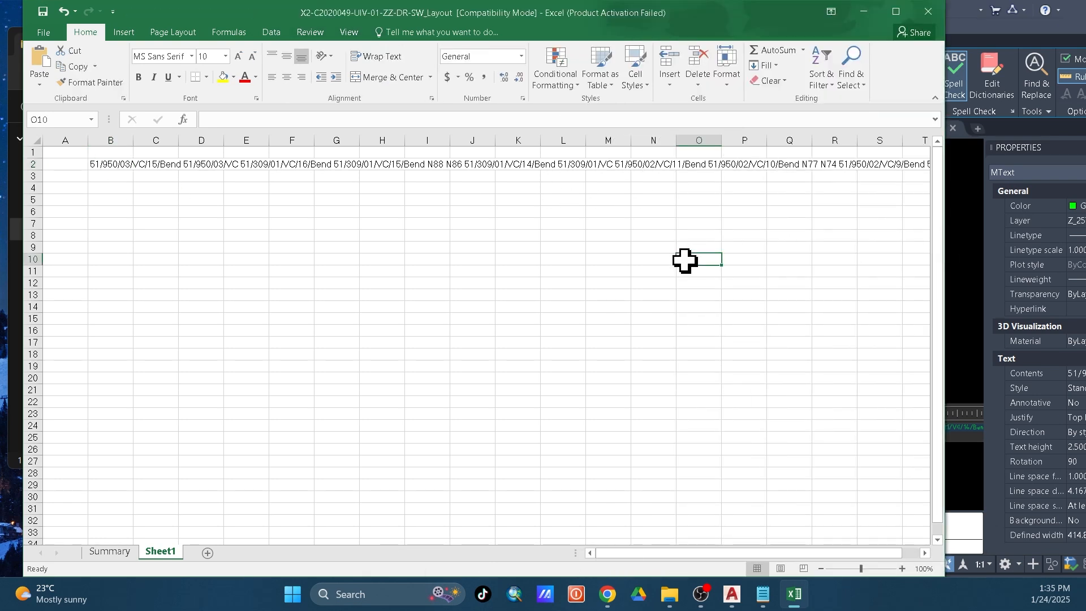
click(114, 164)
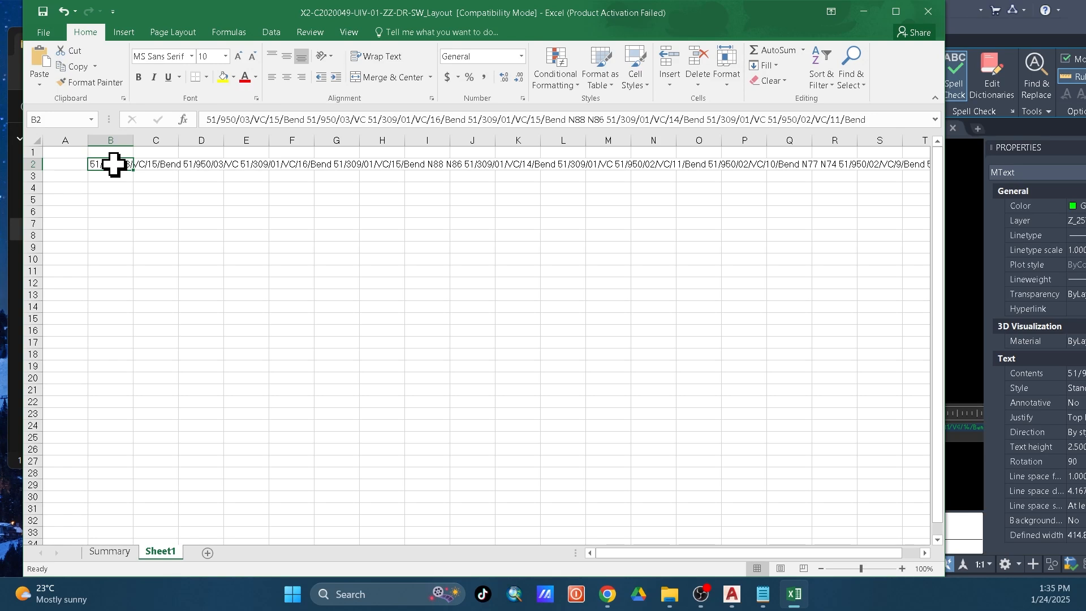
click(275, 33)
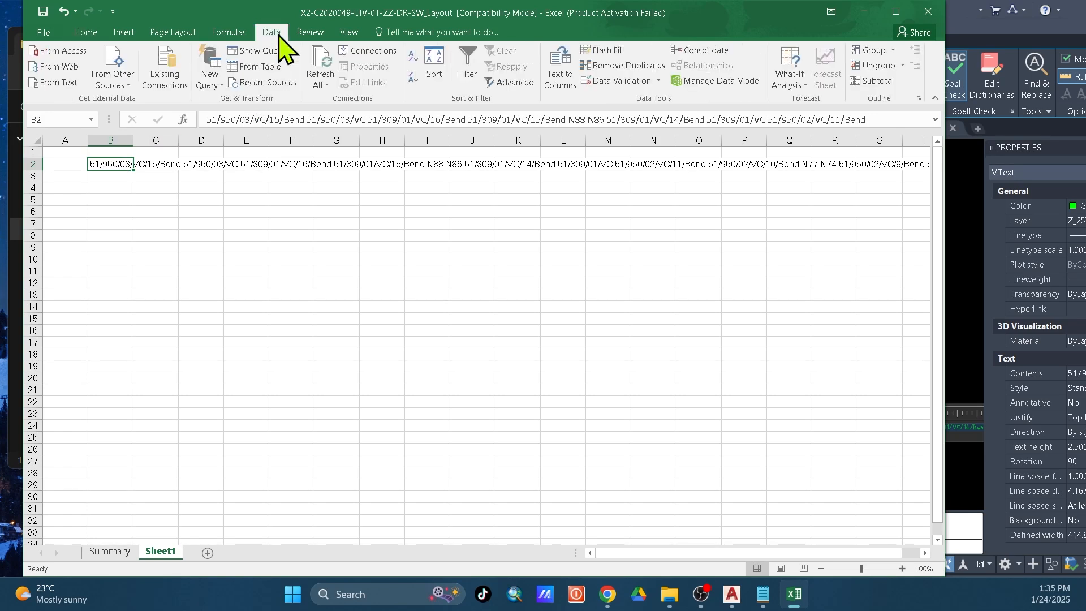
click(560, 66)
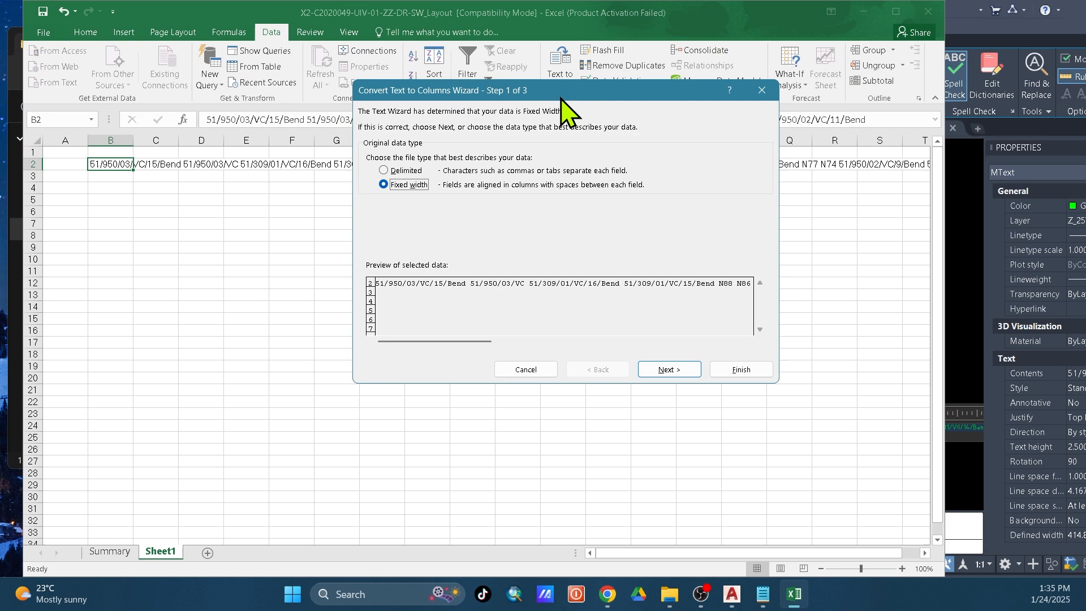
click(670, 371)
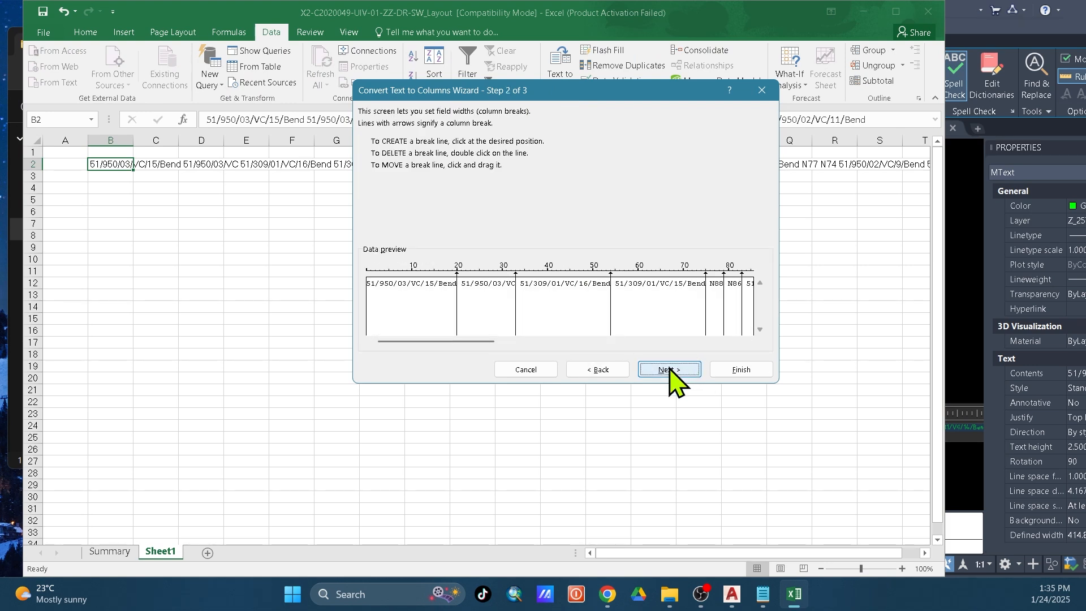
click(669, 371)
click(736, 371)
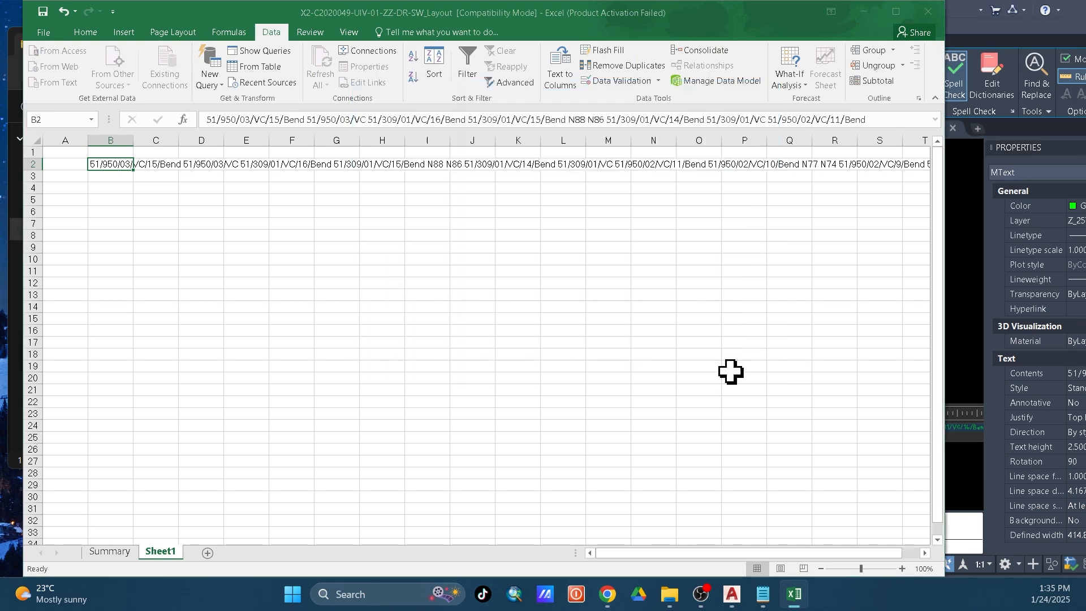
Check the separated labels cell by cell along row 2, starting from B2.
click(560, 321)
drag(116, 166, 379, 178)
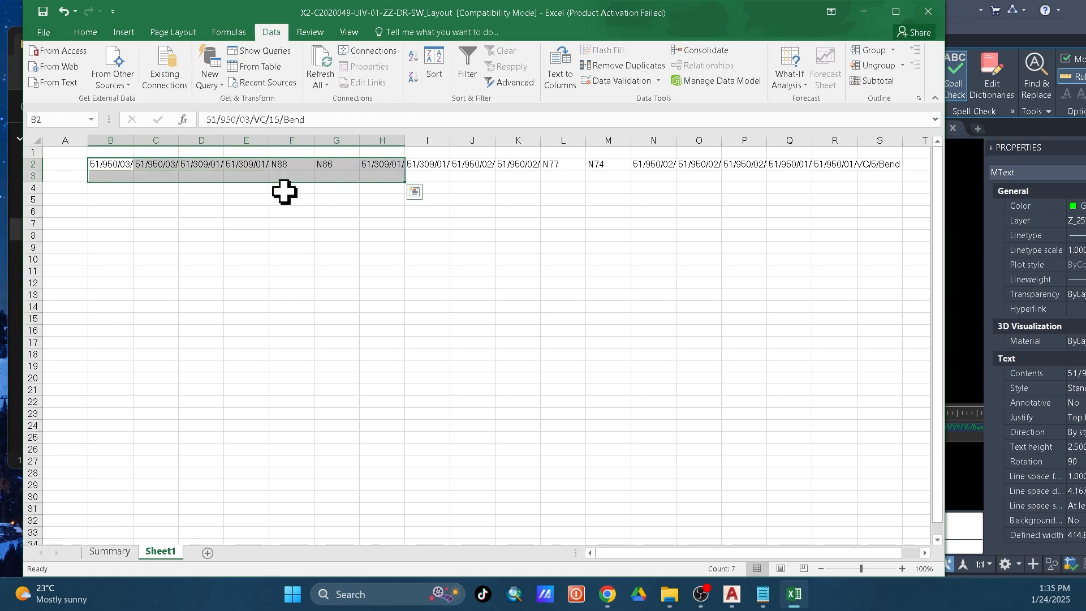
click(247, 199)
click(107, 164)
key(Right)
key(Right)
key(Right)
key(Right)
key(Right)
key(Right)
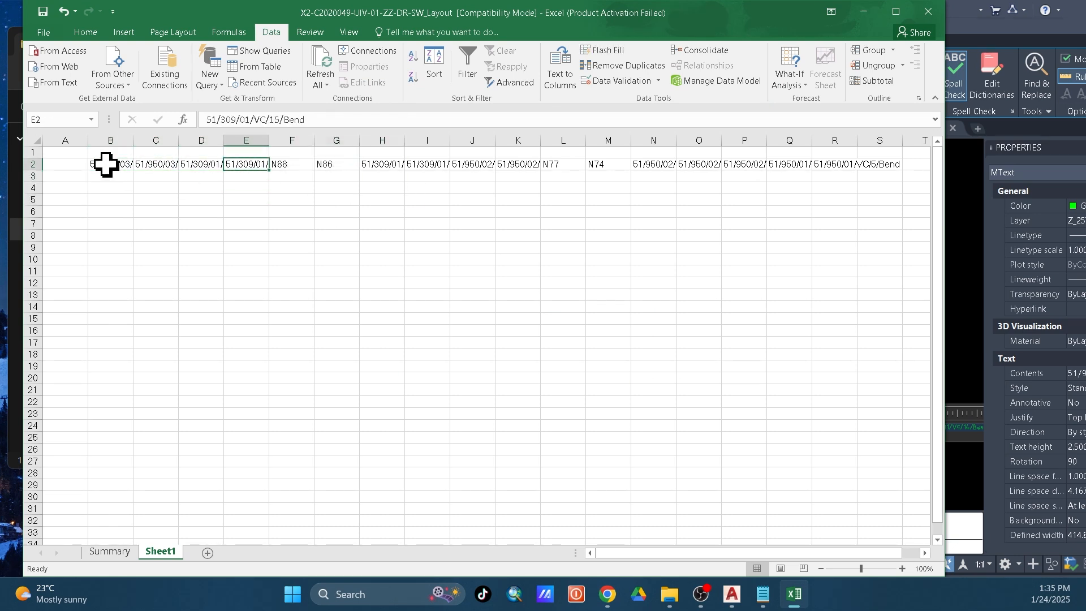
key(Left)
key(Left)
key(Left)
key(Left)
key(Left)
key(Left)
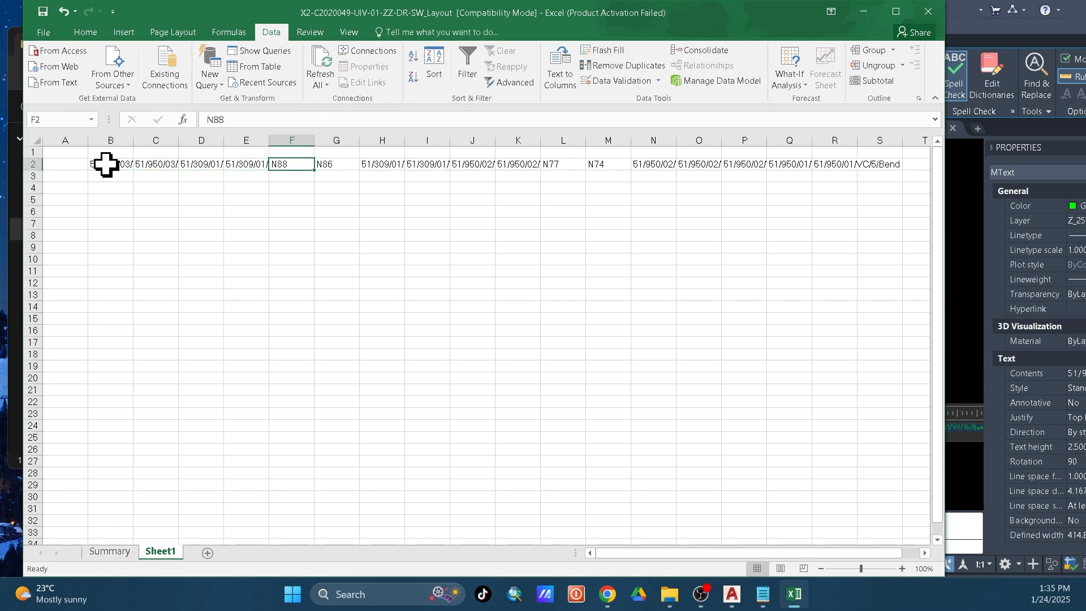
Copy the labels in B2:R2 and paste them transposed as a vertical list starting at cell B5.
key(ctrl+shift+Right)
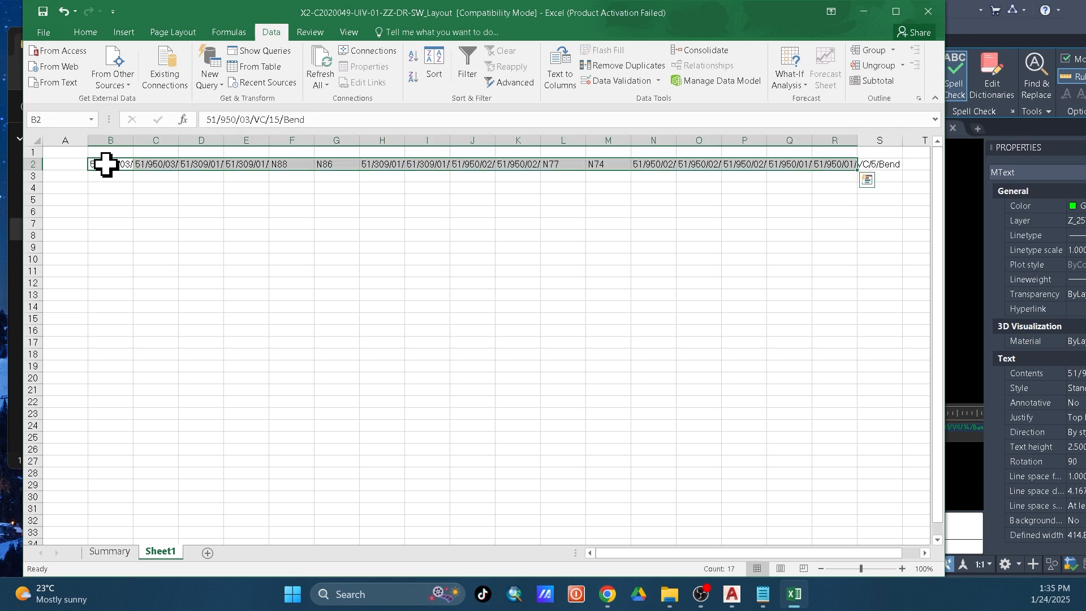
right_click(105, 164)
click(149, 189)
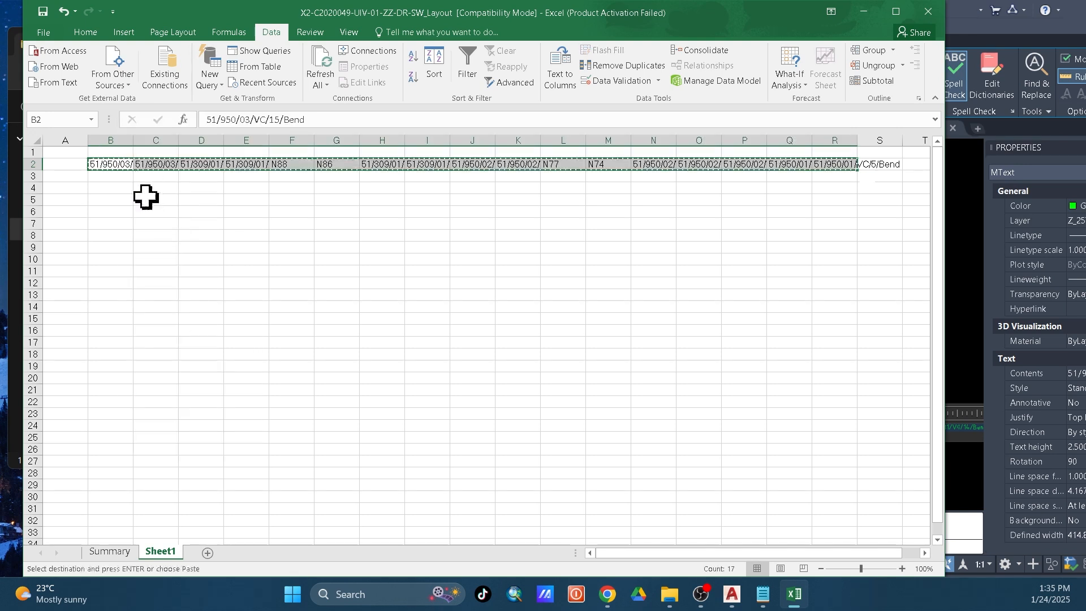
click(113, 203)
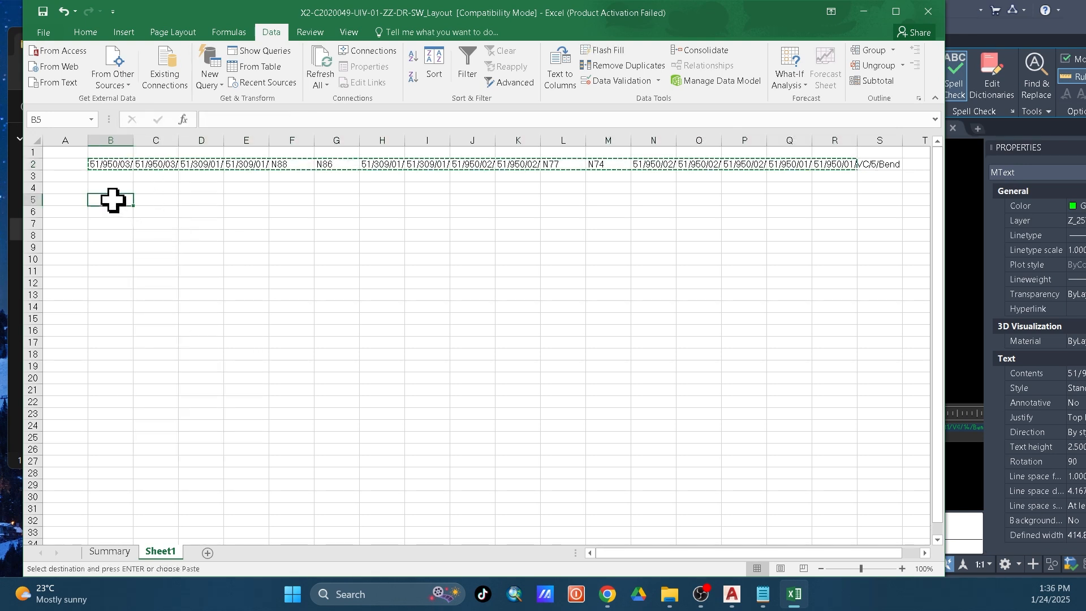
right_click(113, 202)
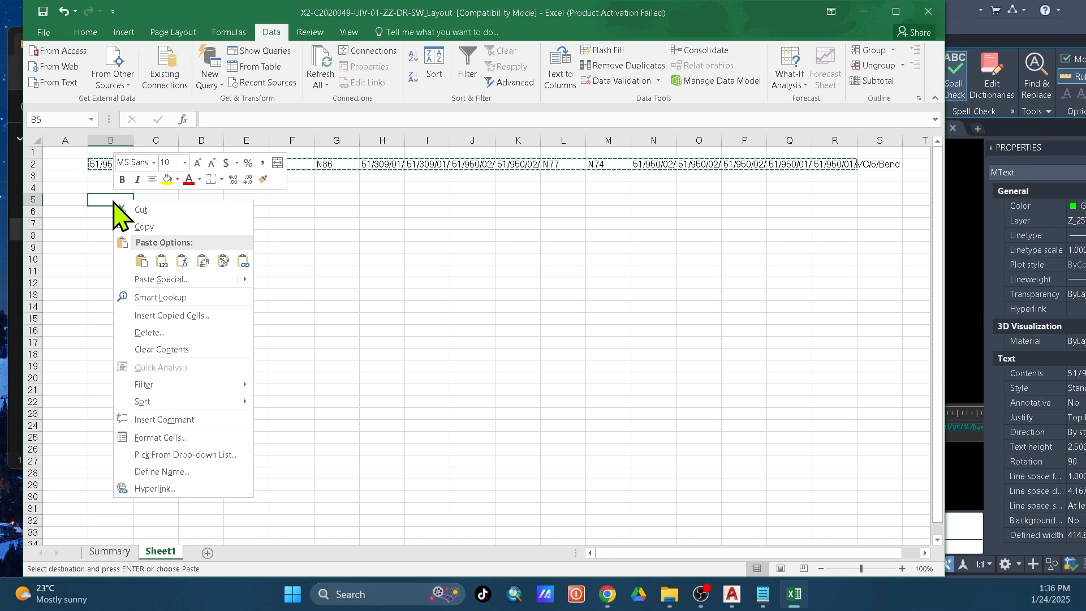
mouse_move(240, 282)
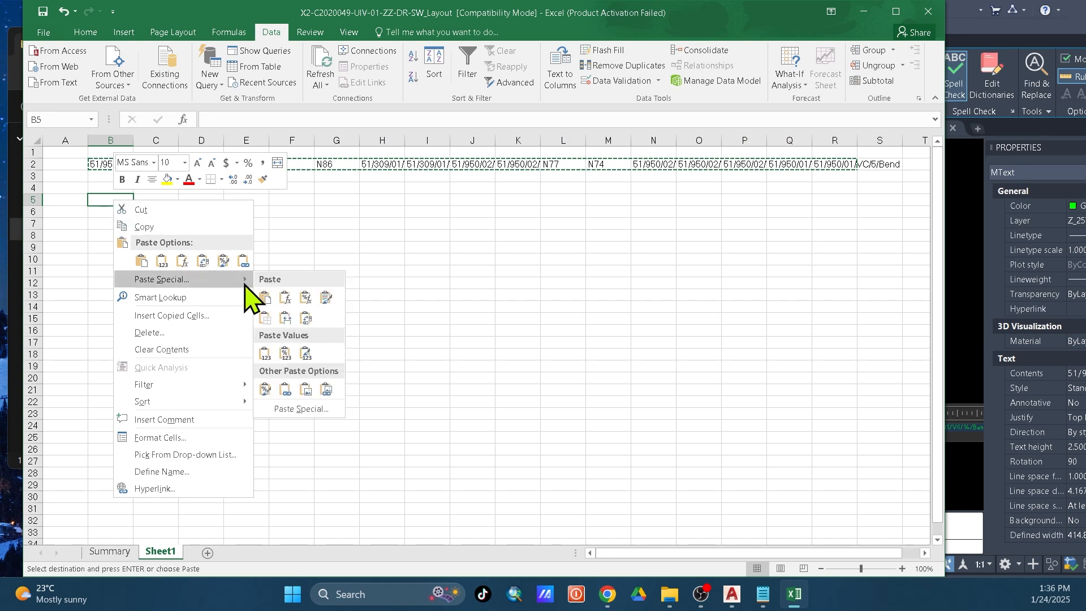
click(305, 318)
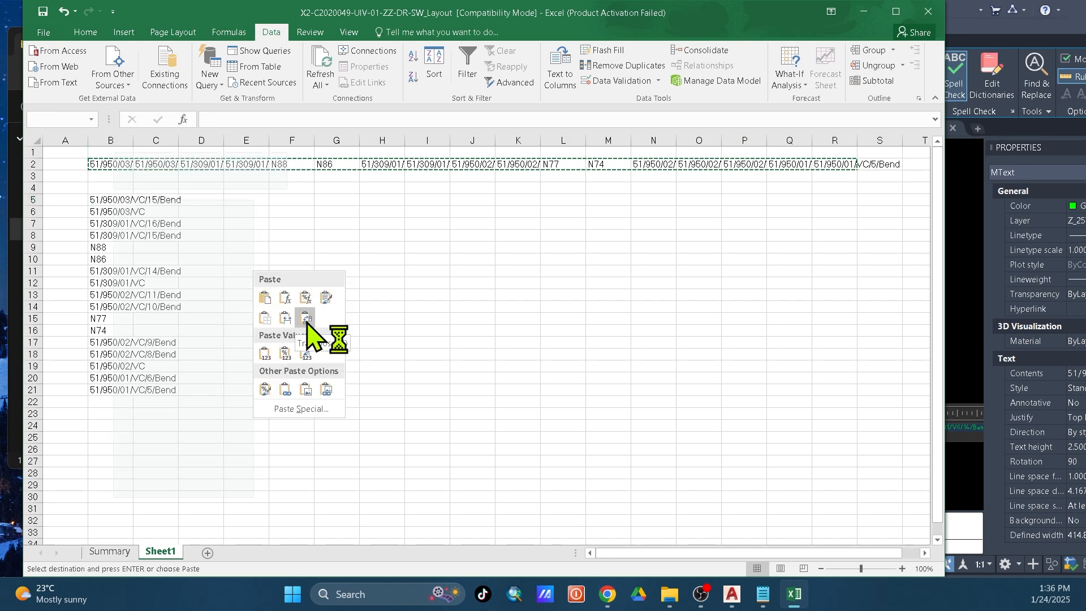
click(291, 271)
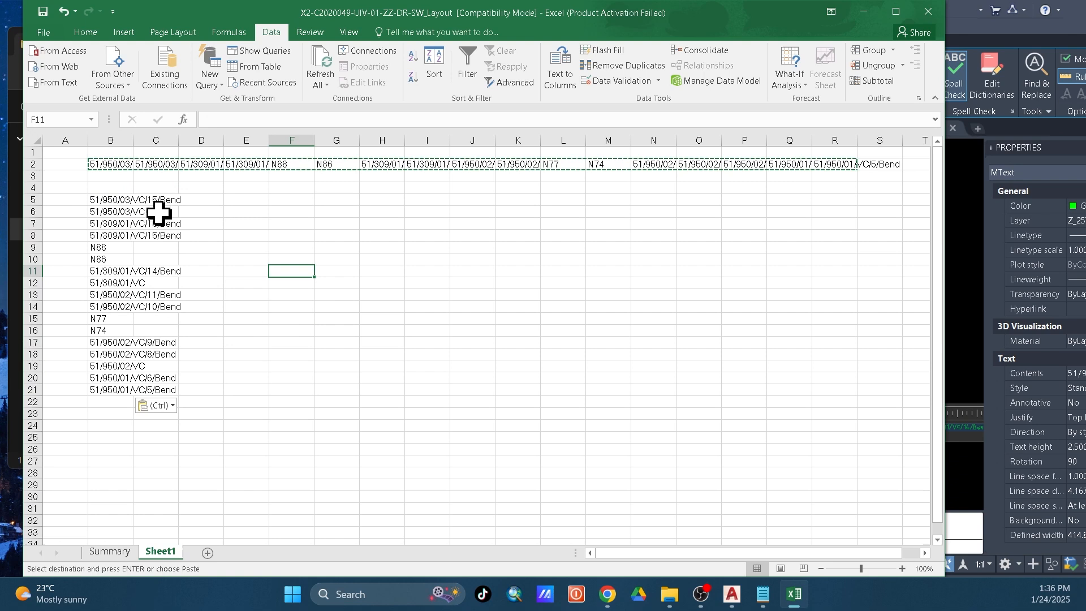
Autofit the width of column B and clear the original horizontal labels from row 2.
double_click(133, 141)
click(224, 225)
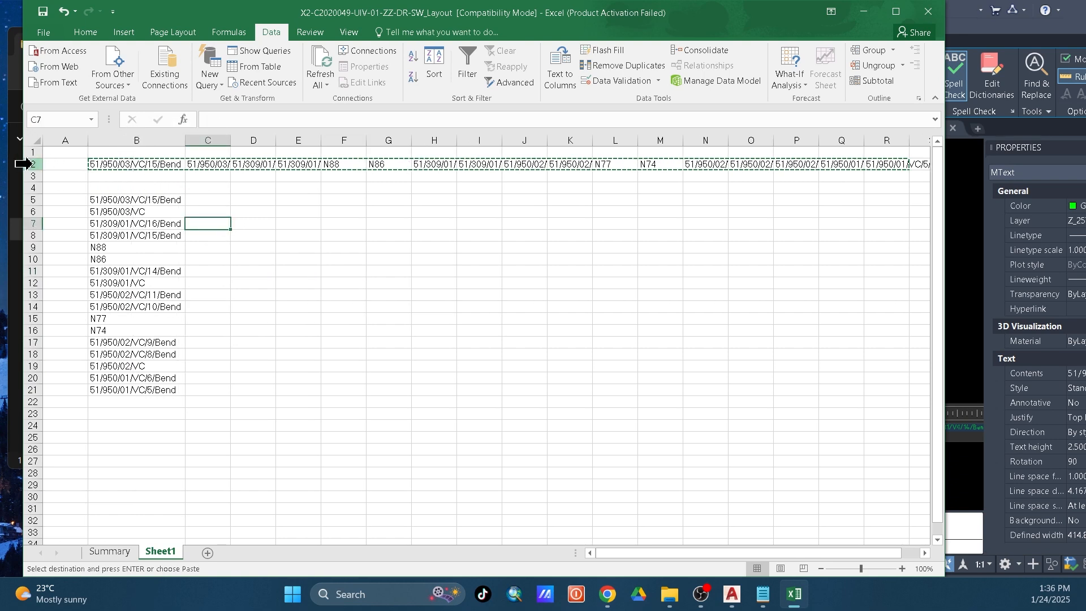
click(23, 164)
key(Delete)
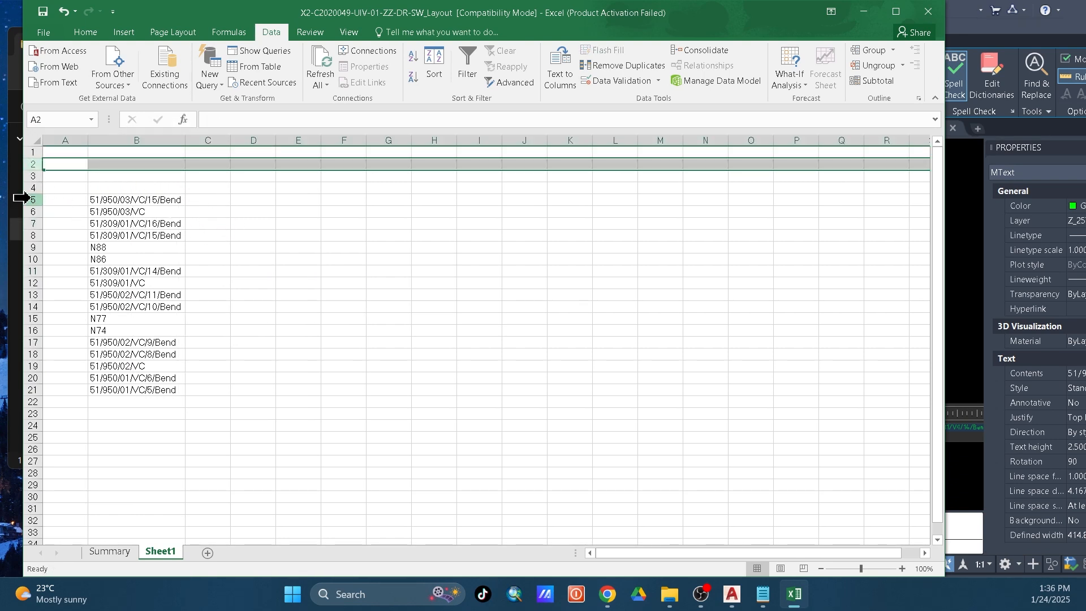
Increase the row height of rows 5 to 26, which hold the label list.
drag(21, 197, 63, 447)
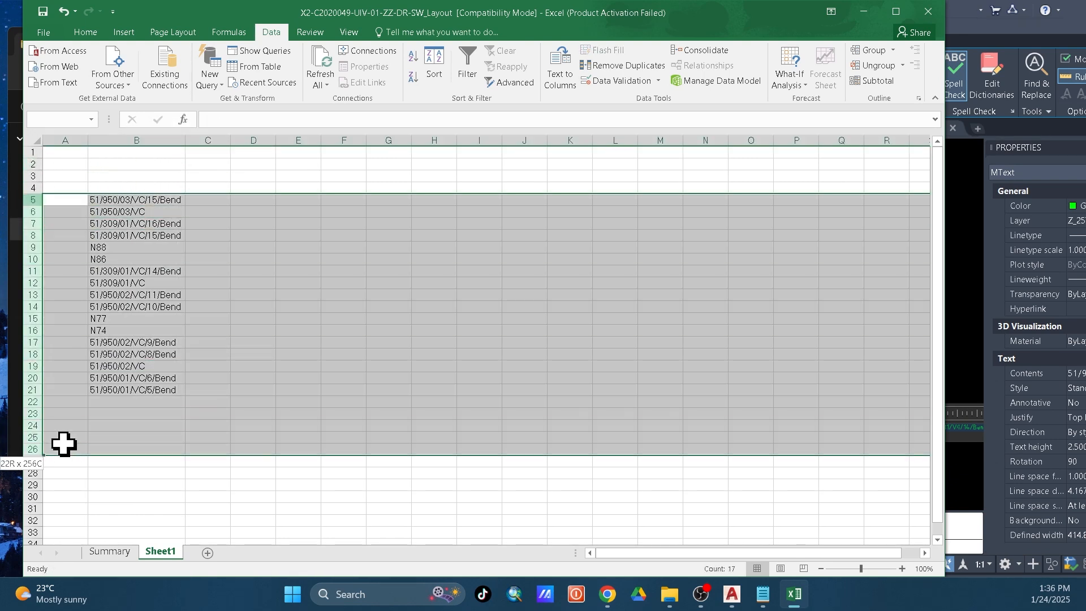
right_click(20, 403)
click(80, 368)
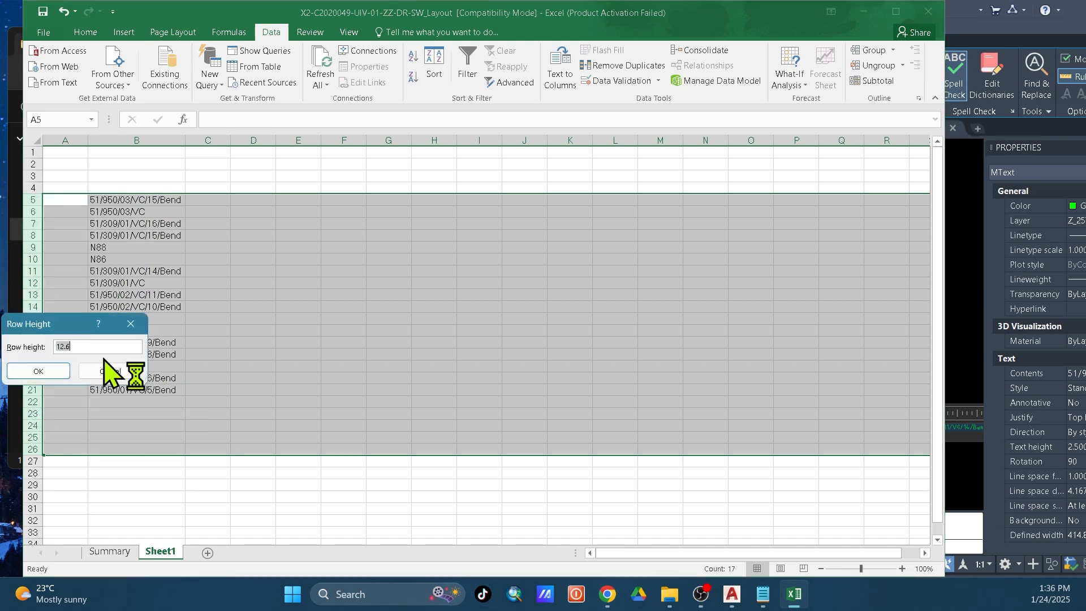
key(Return)
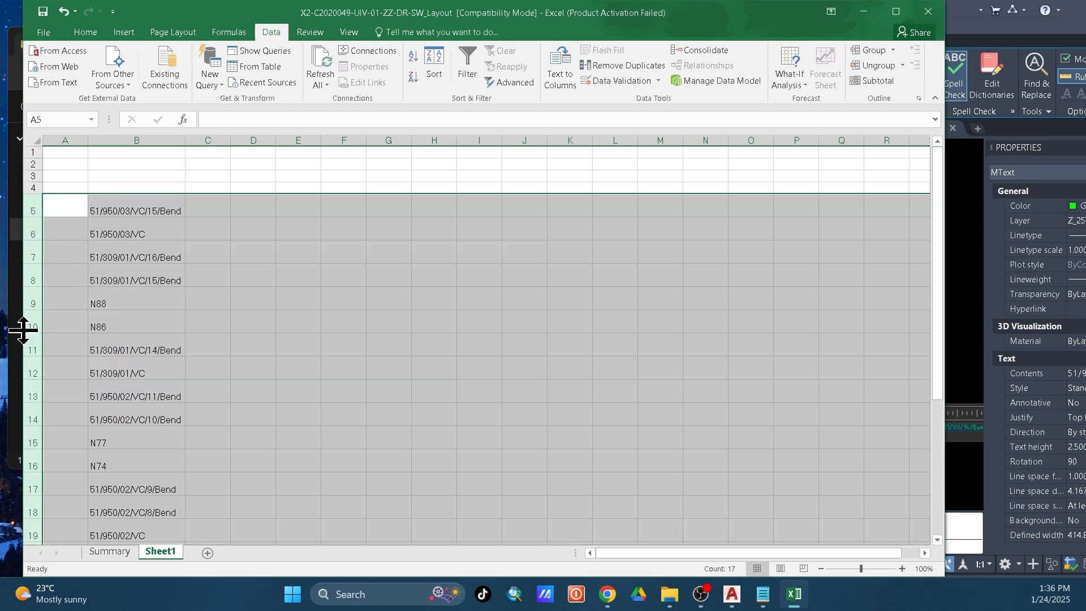
Reduce the row height of rows 5 to 26, applying one uniform value to the whole label list.
right_click(31, 326)
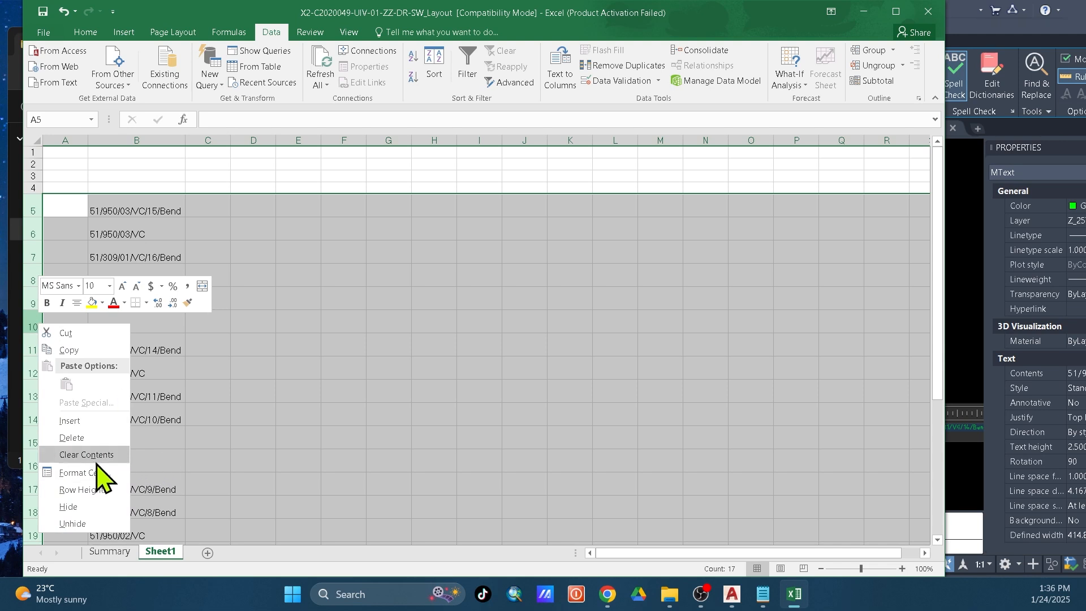
click(97, 488)
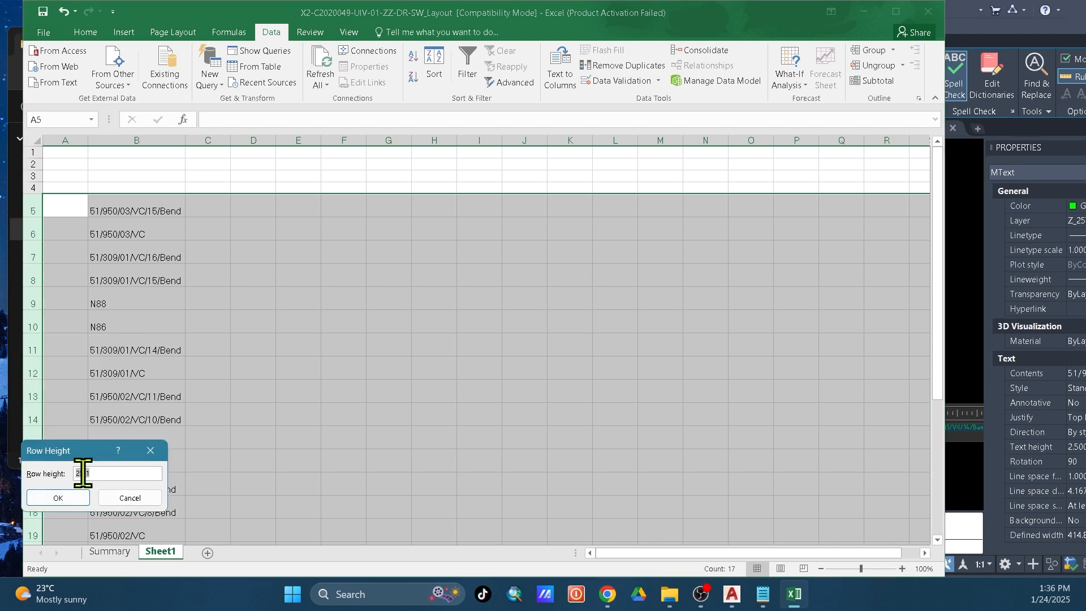
drag(104, 477, 70, 464)
click(59, 499)
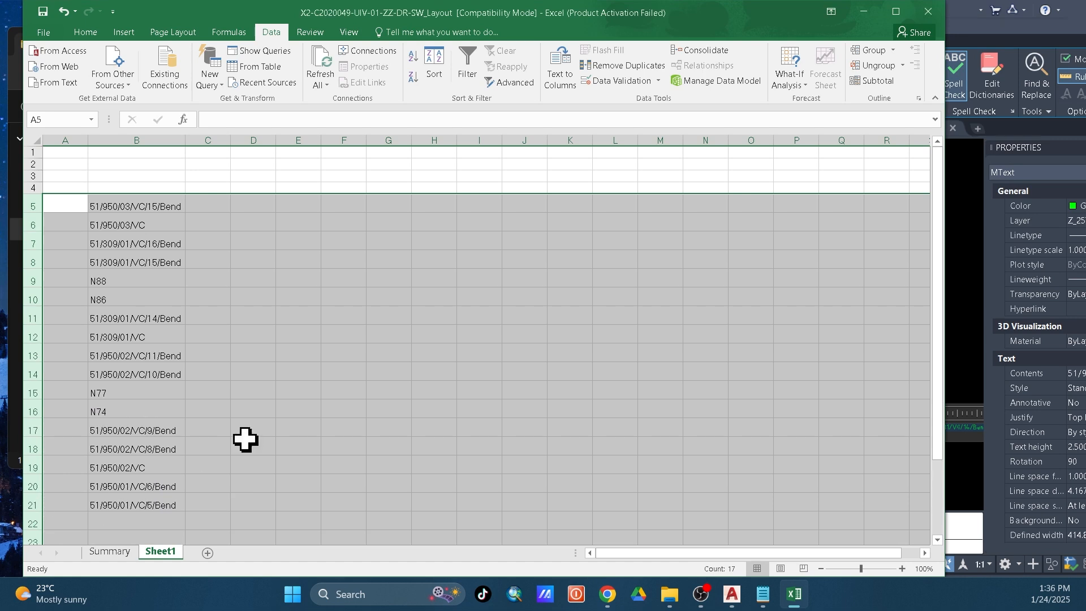
click(343, 409)
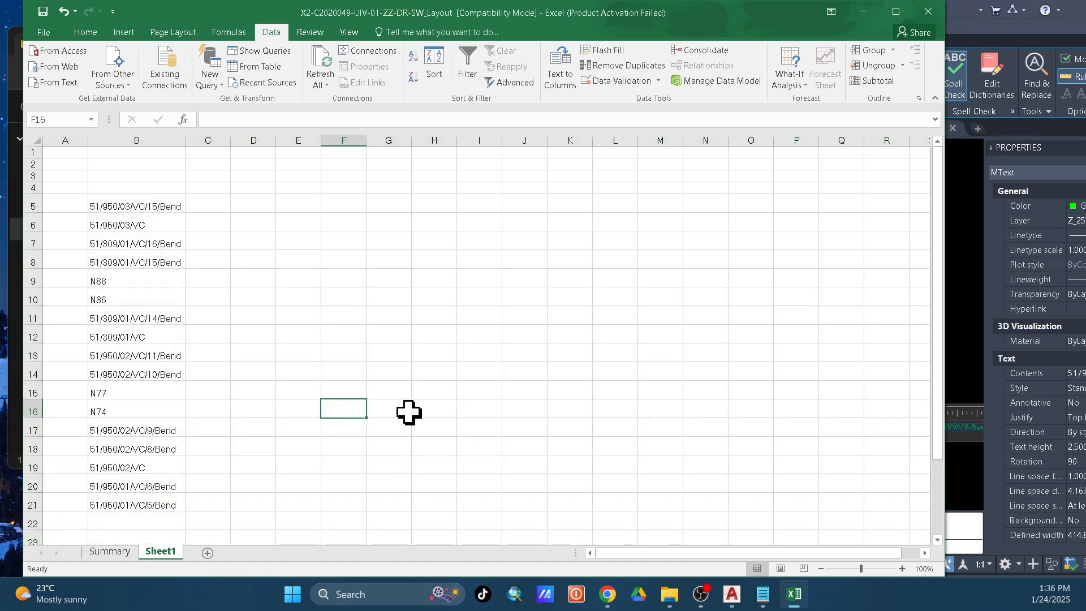
click(614, 355)
Enter the headings MANHOLE NAME in B4 and COVER LEVEL in C4, and widen column C.
click(139, 187)
text(MANHOLE NAME)
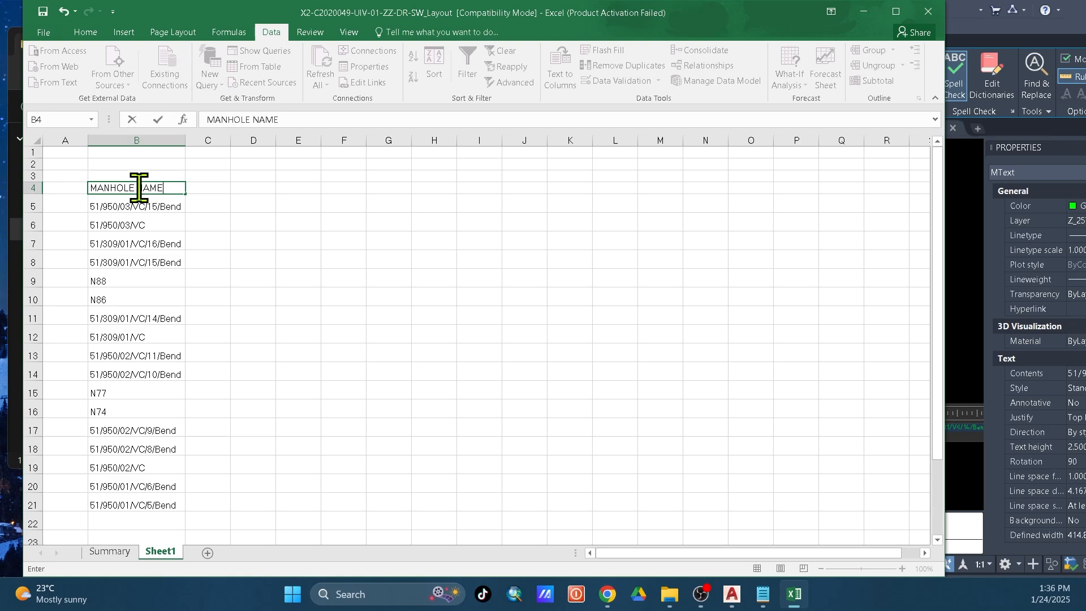
click(281, 261)
drag(230, 141, 331, 141)
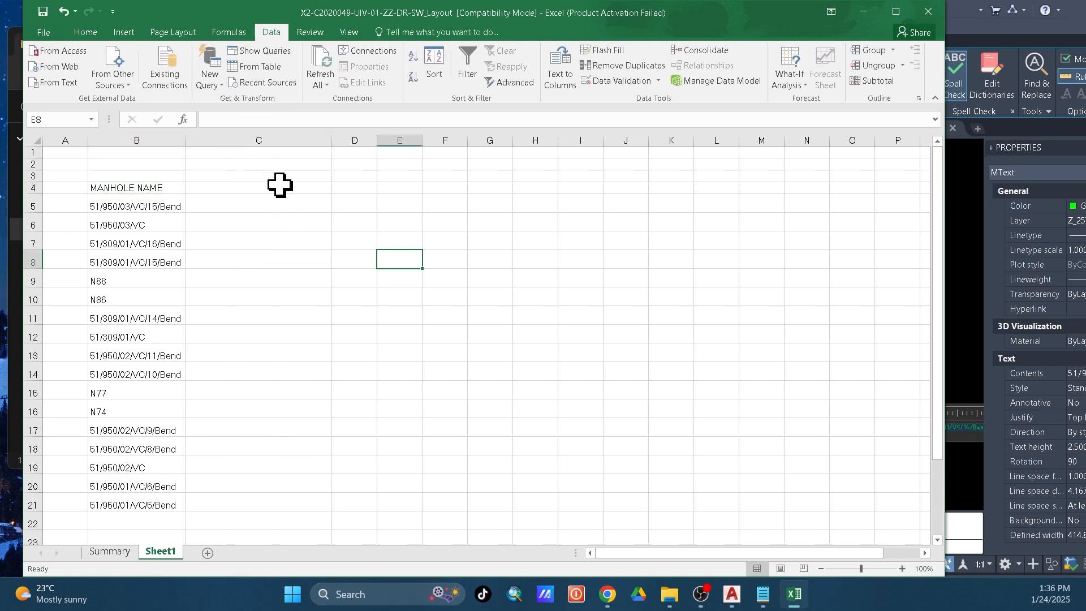
click(236, 190)
text(COVER LEVEL)
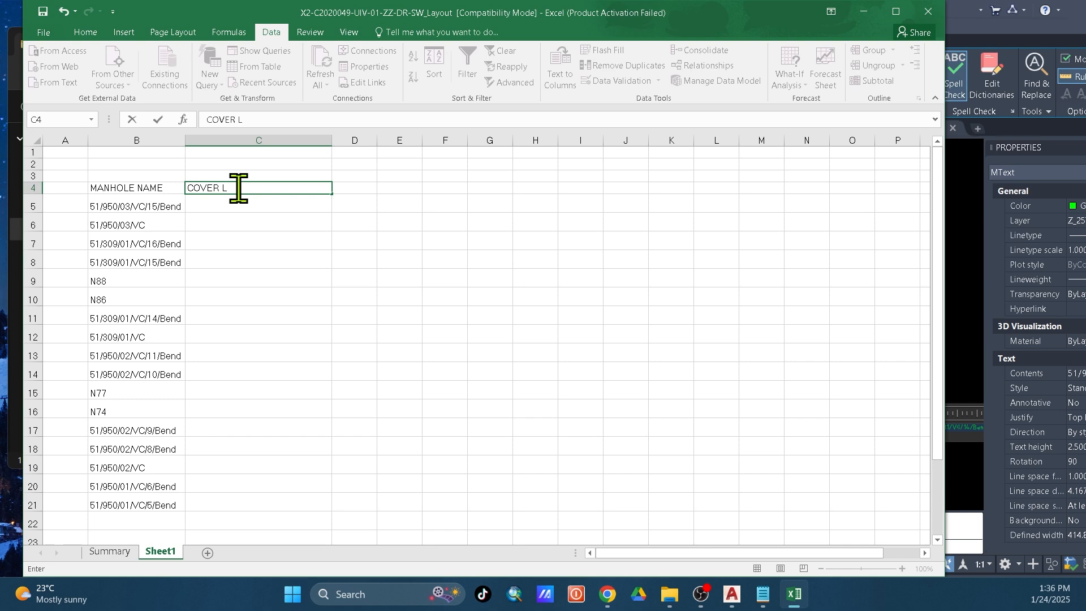
Enter the headings INVERT LEVEL in D4 and CHAINAGE in E4, widening column D and autofitting column E.
click(356, 188)
text(INVERT LEVEL)
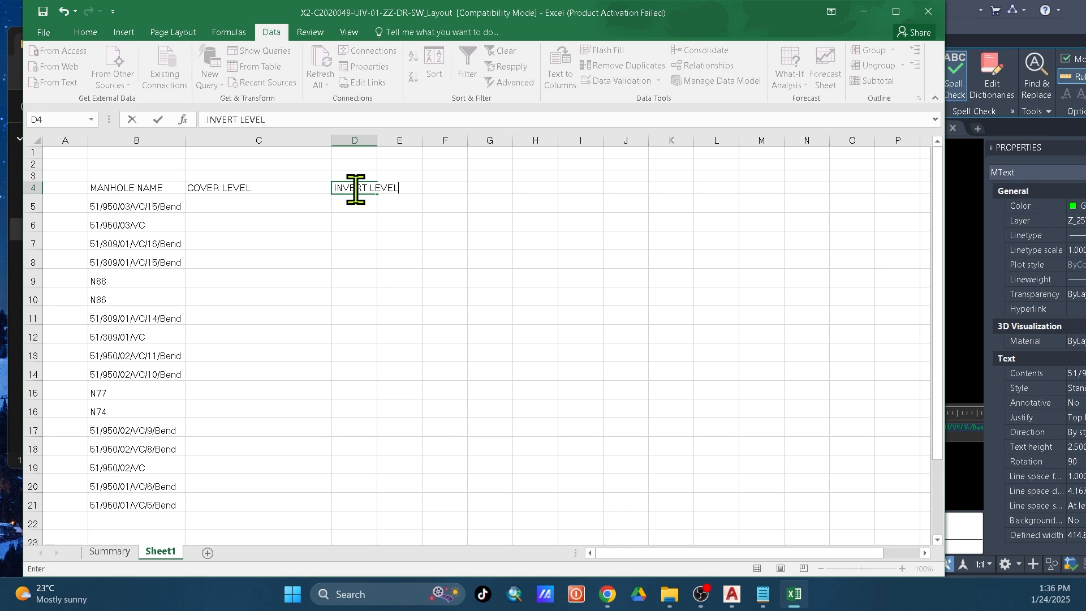
click(433, 188)
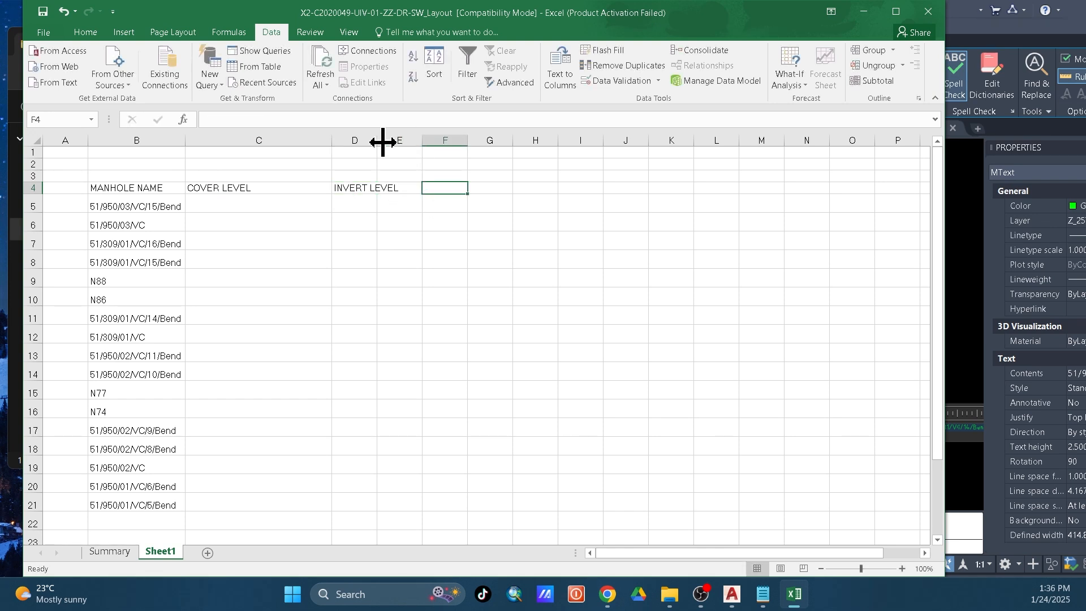
drag(383, 142, 427, 141)
click(456, 187)
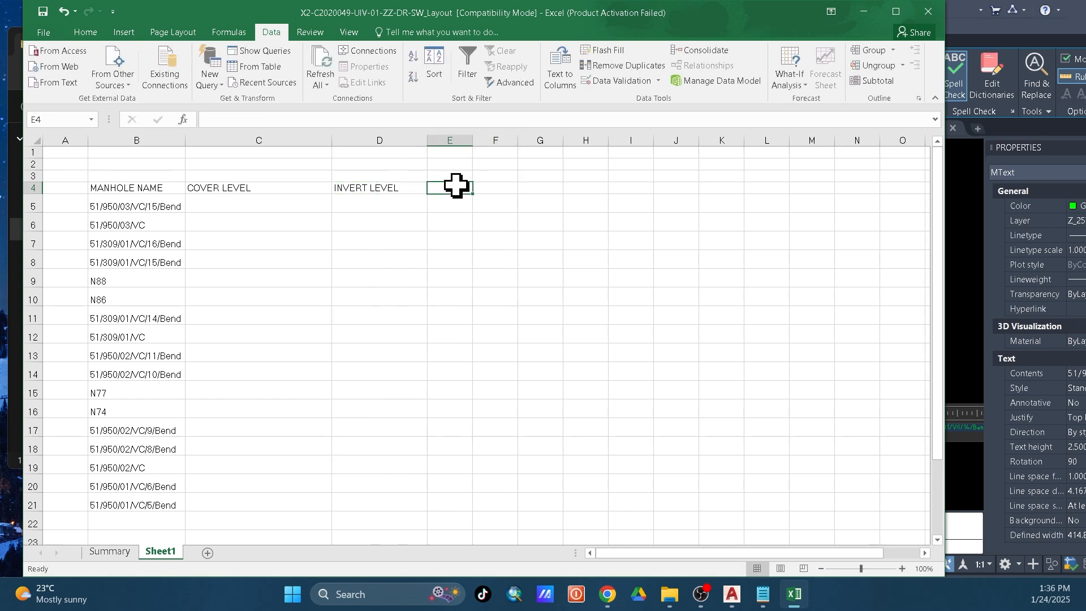
text(CHAINAGE)
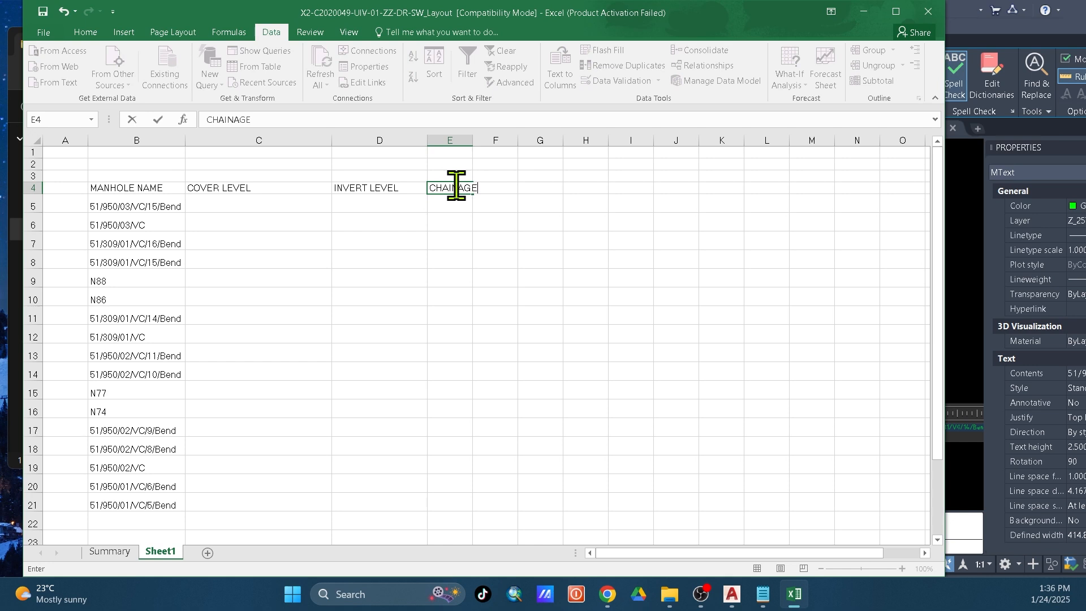
click(566, 219)
double_click(471, 135)
click(582, 298)
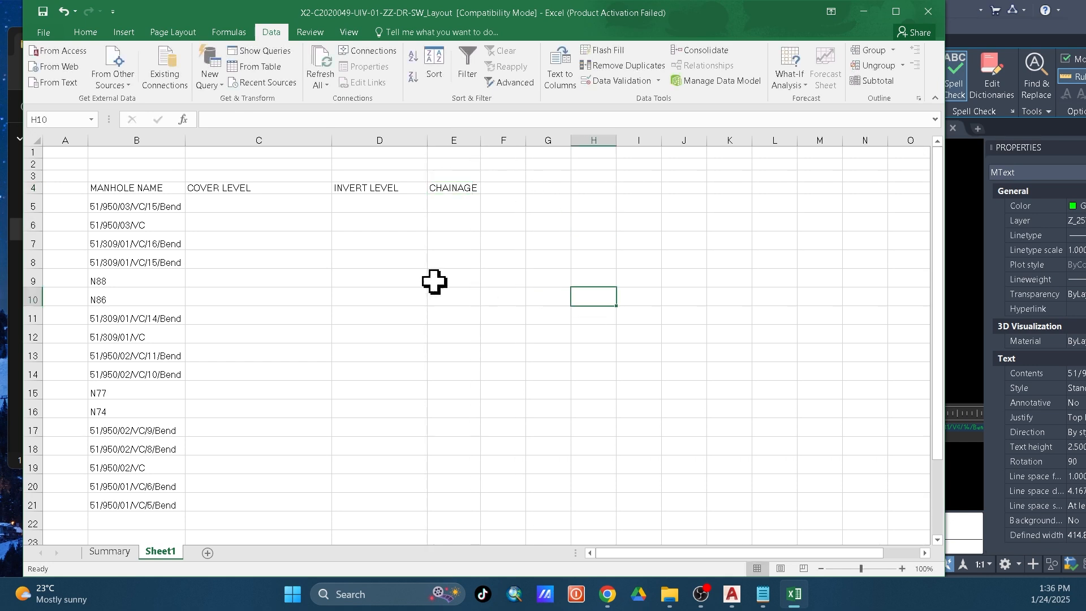
Copy the entire contents of the cover-level multiline text in AutoCAD and paste them into cell F2 in Excel.
click(967, 486)
click(266, 241)
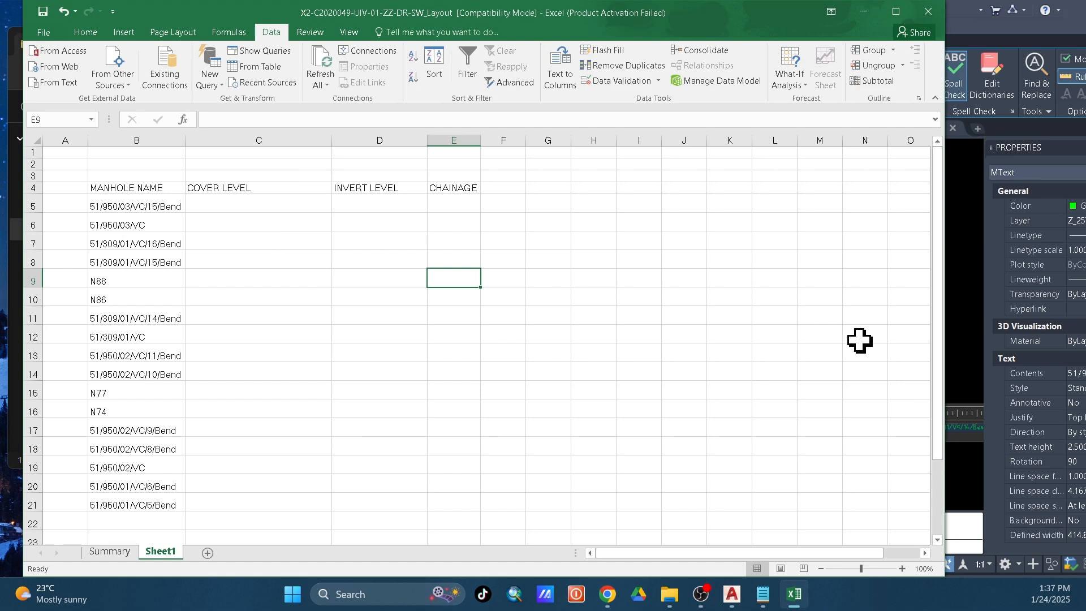
click(955, 388)
click(483, 378)
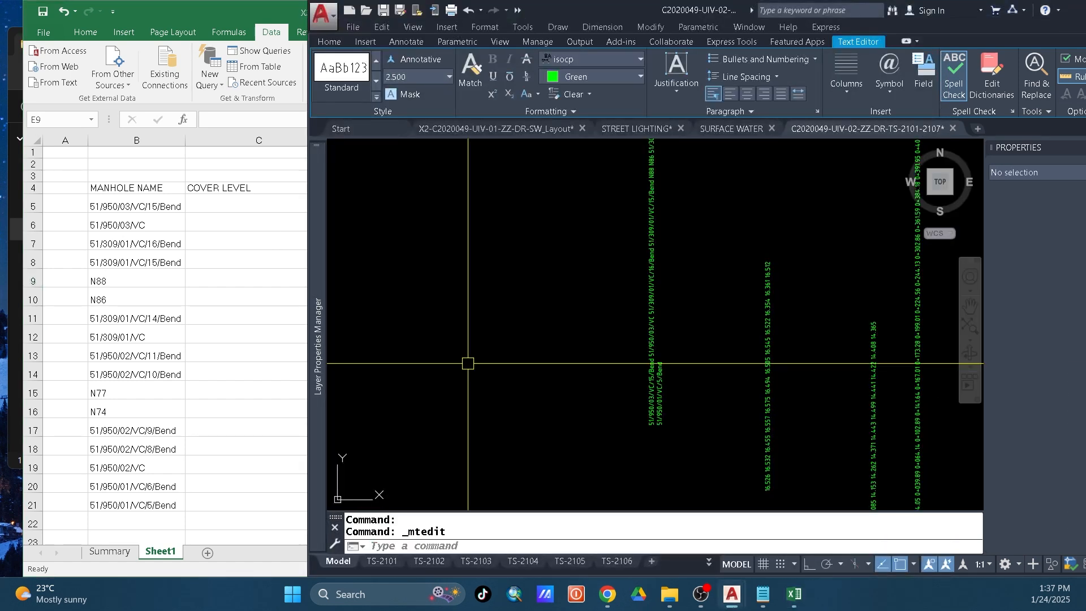
key(Escape)
scroll(617, 348, up, 5)
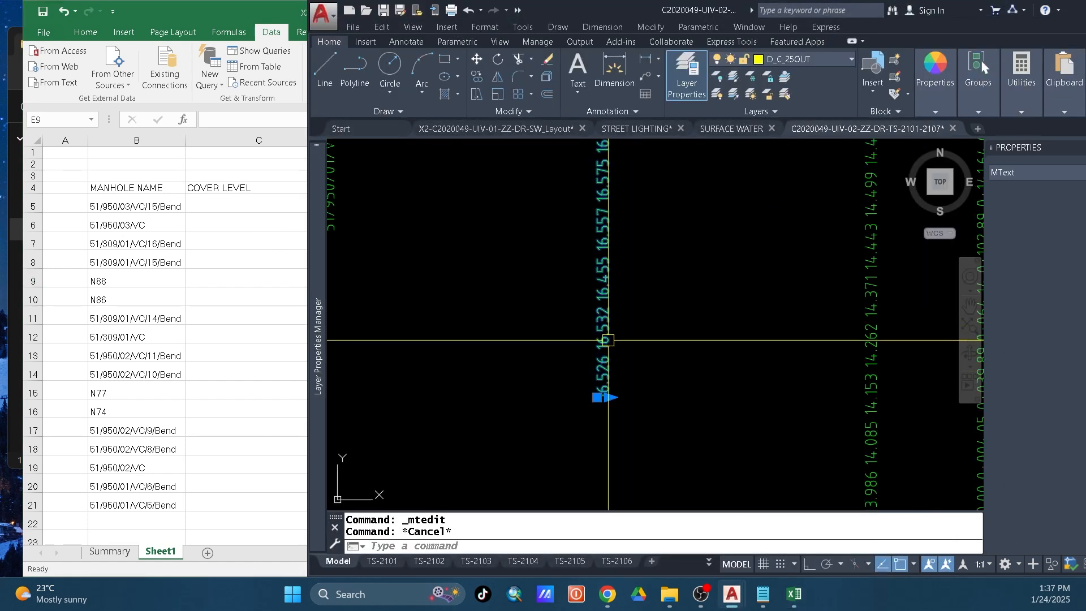
double_click(617, 349)
key(ctrl+a)
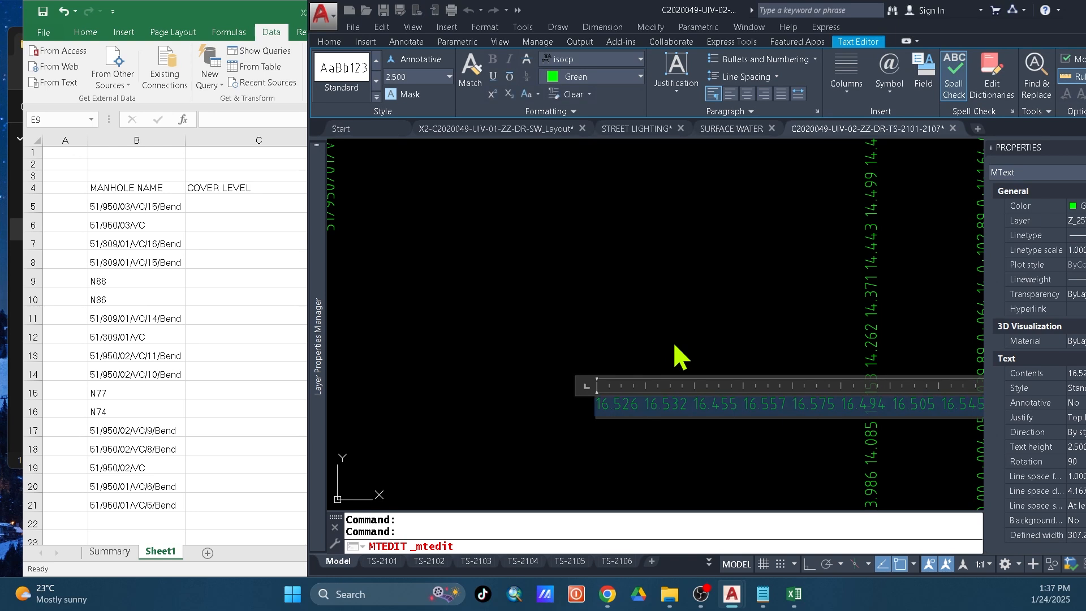
key(alt+Tab)
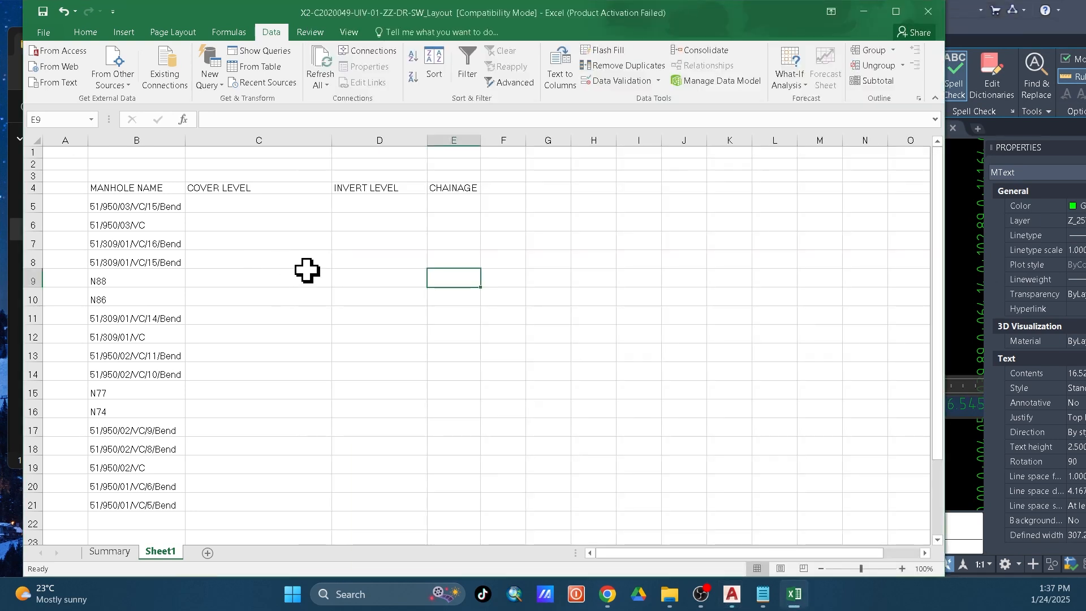
click(510, 163)
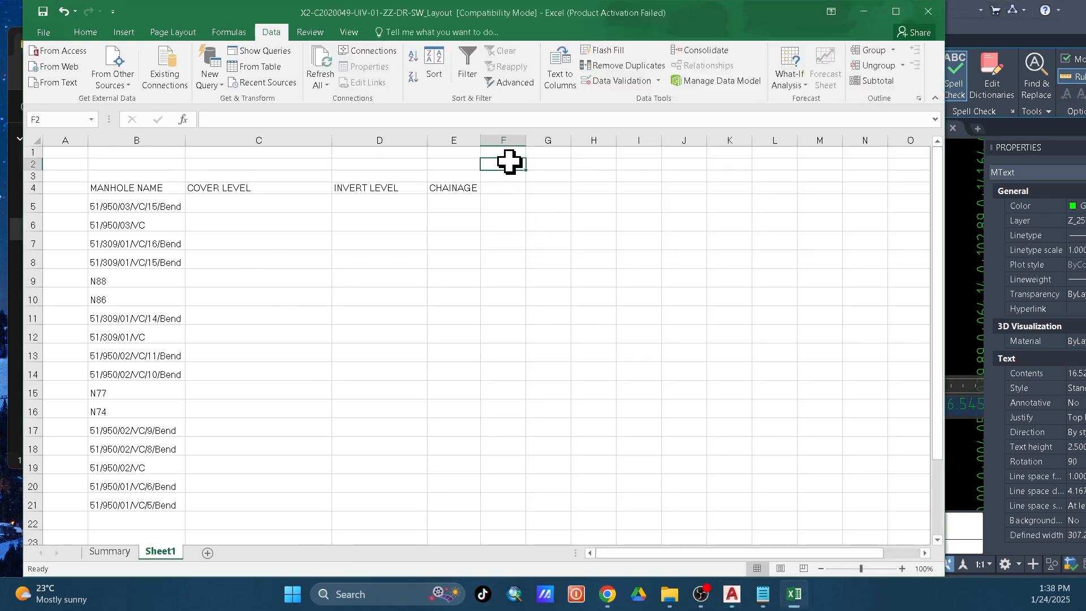
key(ctrl+v)
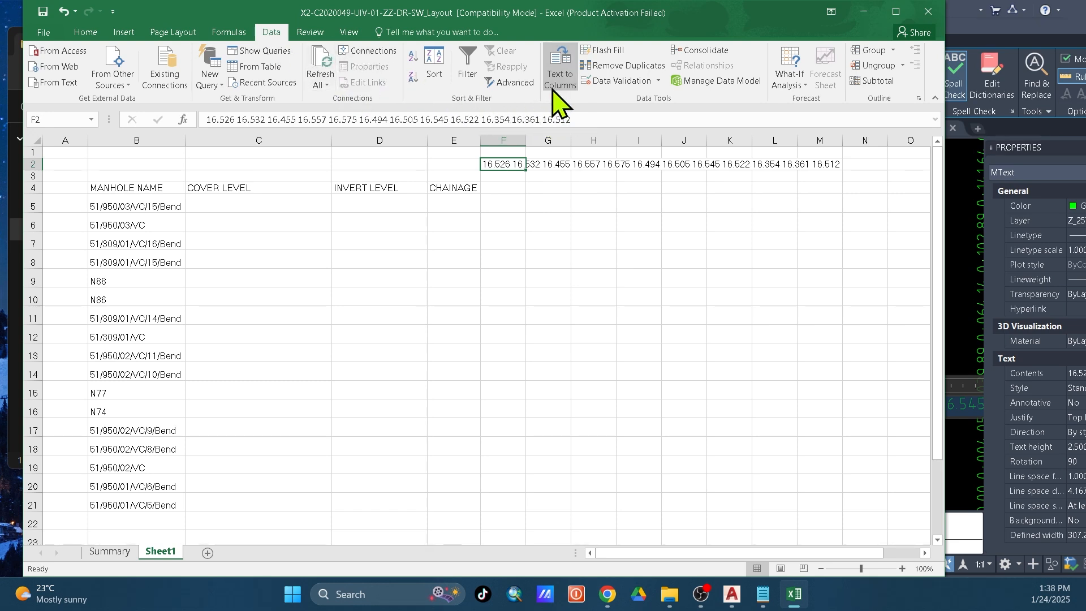
Split the cover levels in F2 into separate cells with Text to Columns, using the General data format and destination F2.
click(559, 70)
click(677, 369)
click(678, 369)
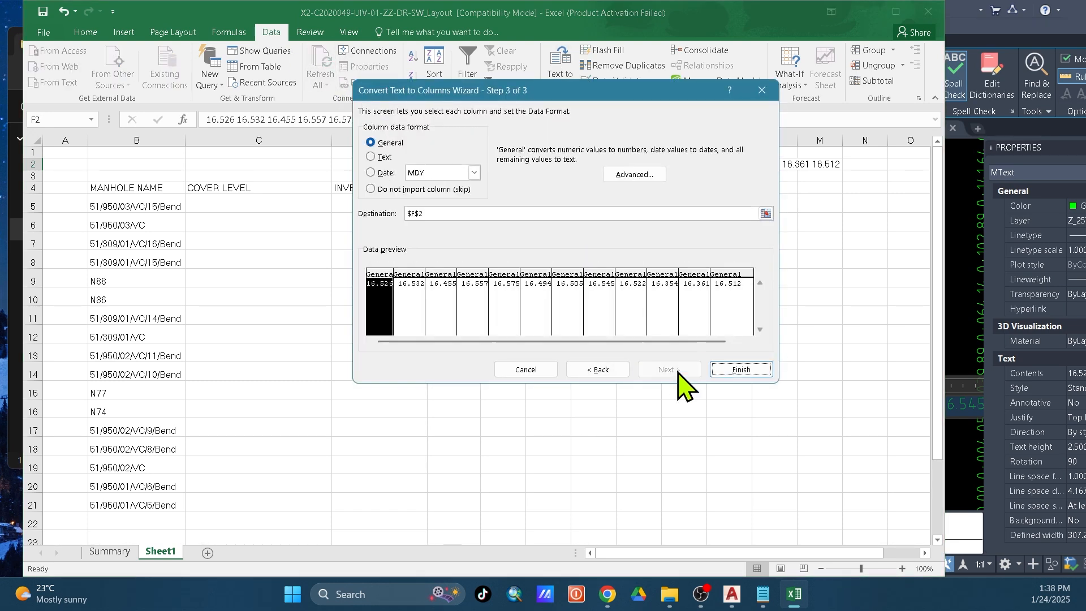
click(739, 369)
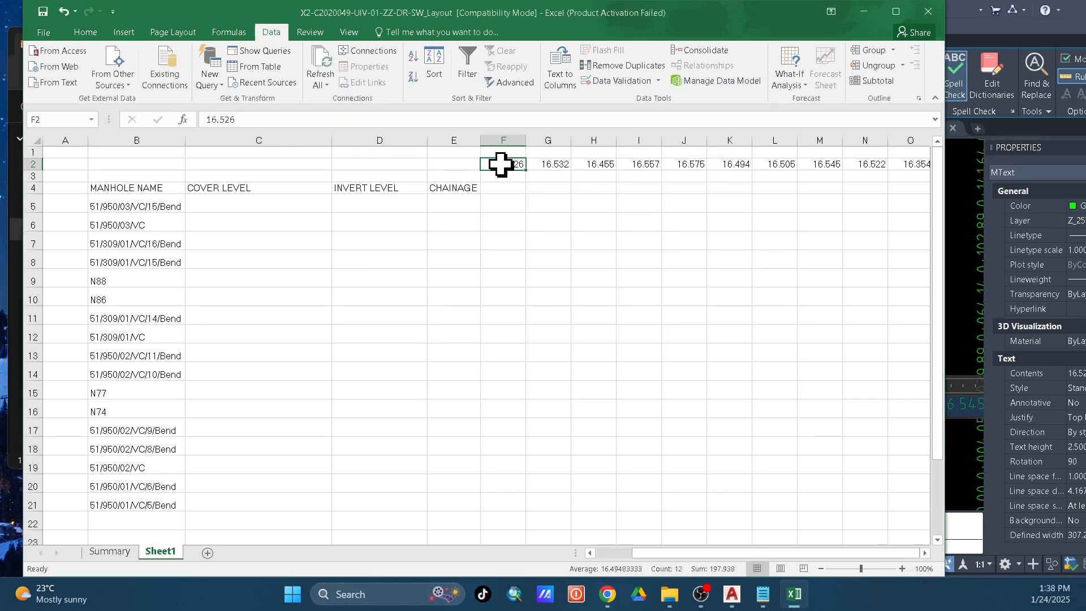
Copy the cover levels in F2:Q2 and paste them transposed under the COVER LEVEL heading, starting at cell C5.
key(ctrl+shift+Right)
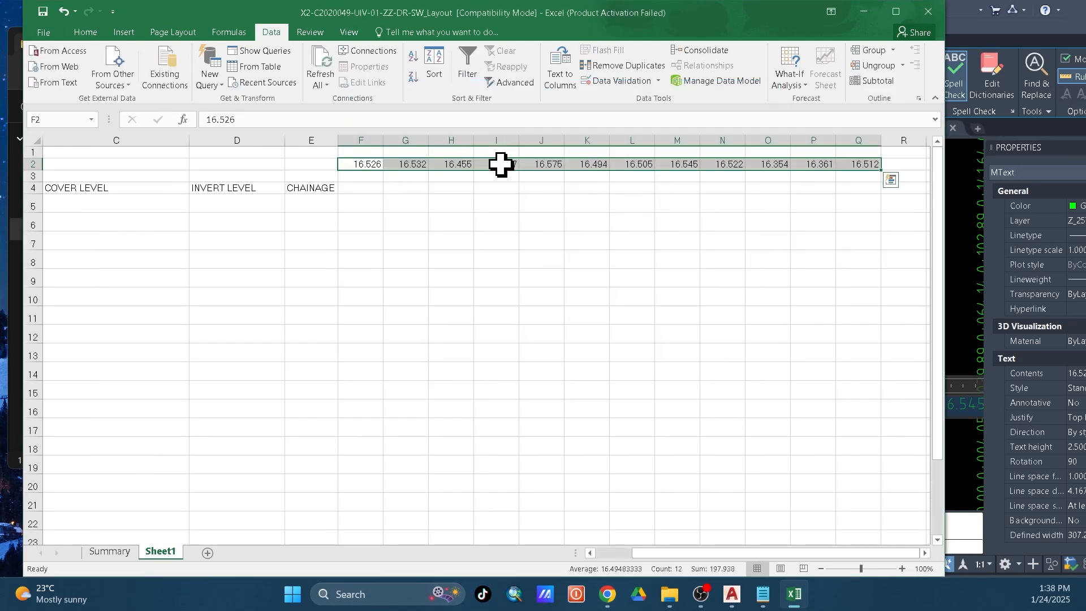
click(417, 243)
click(371, 164)
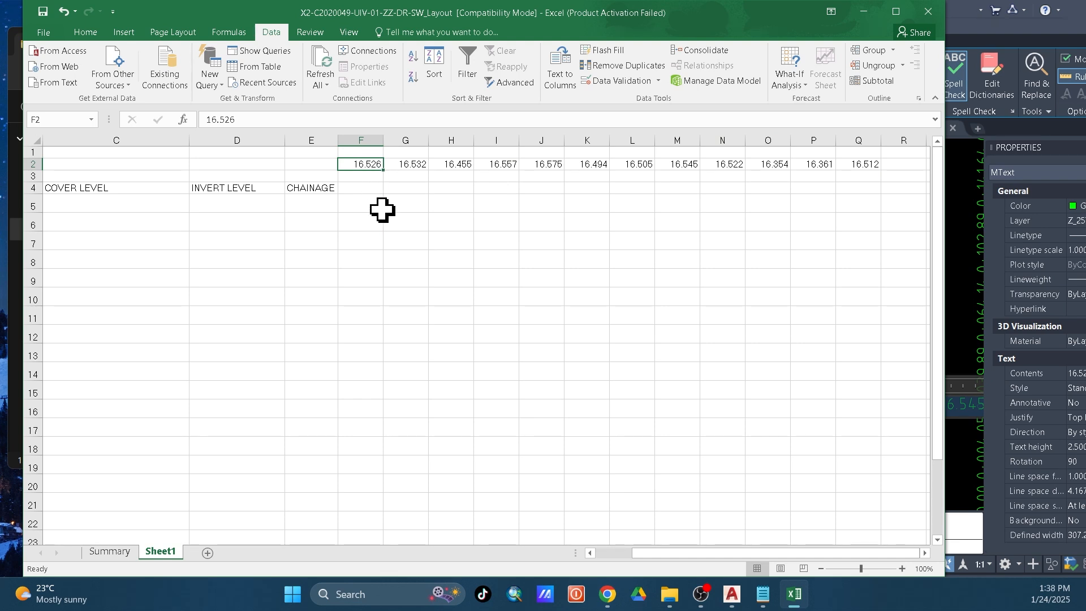
key(ctrl+shift+Right)
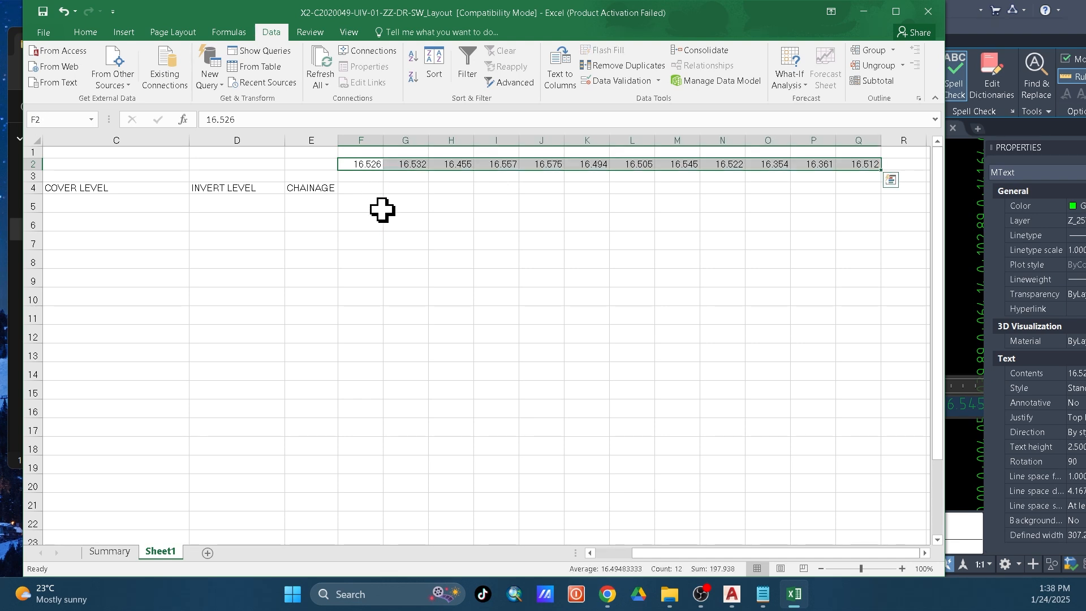
key(ctrl+c)
scroll(450, 295, left, 2)
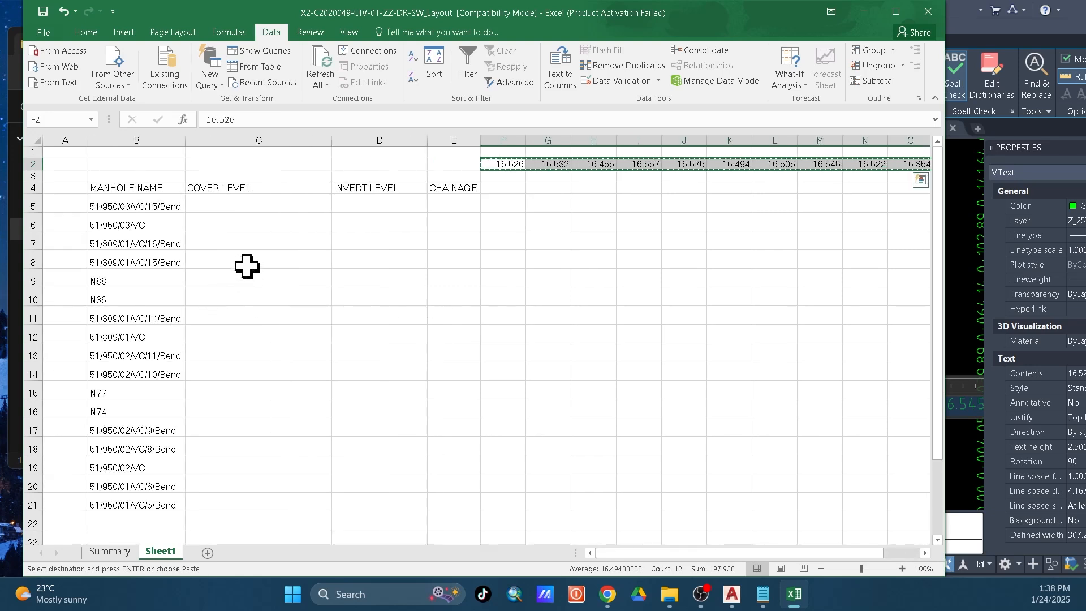
click(239, 205)
right_click(239, 204)
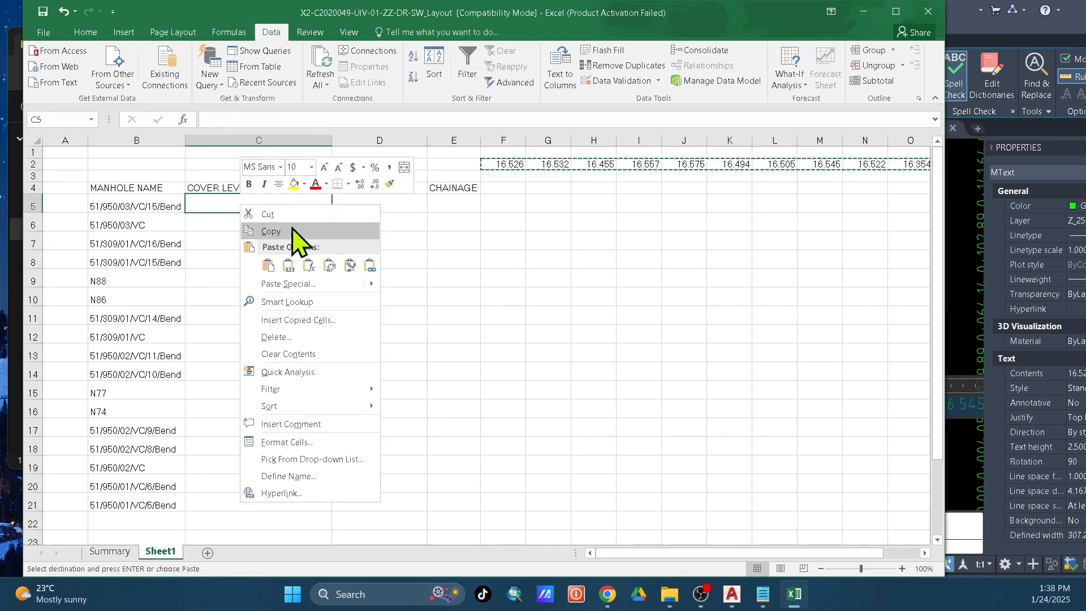
mouse_move(373, 285)
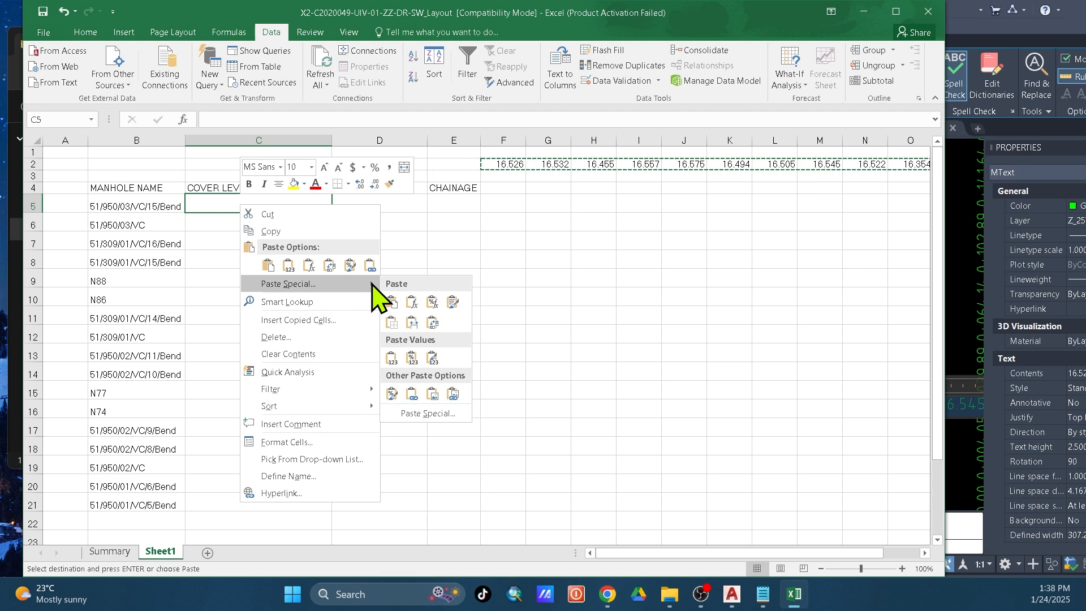
click(432, 322)
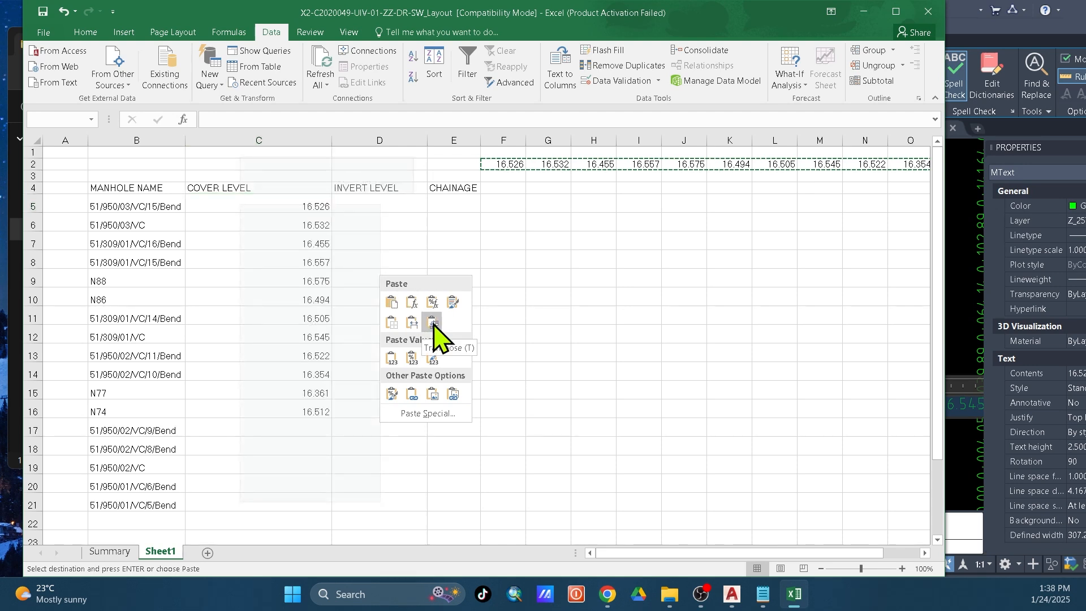
click(422, 318)
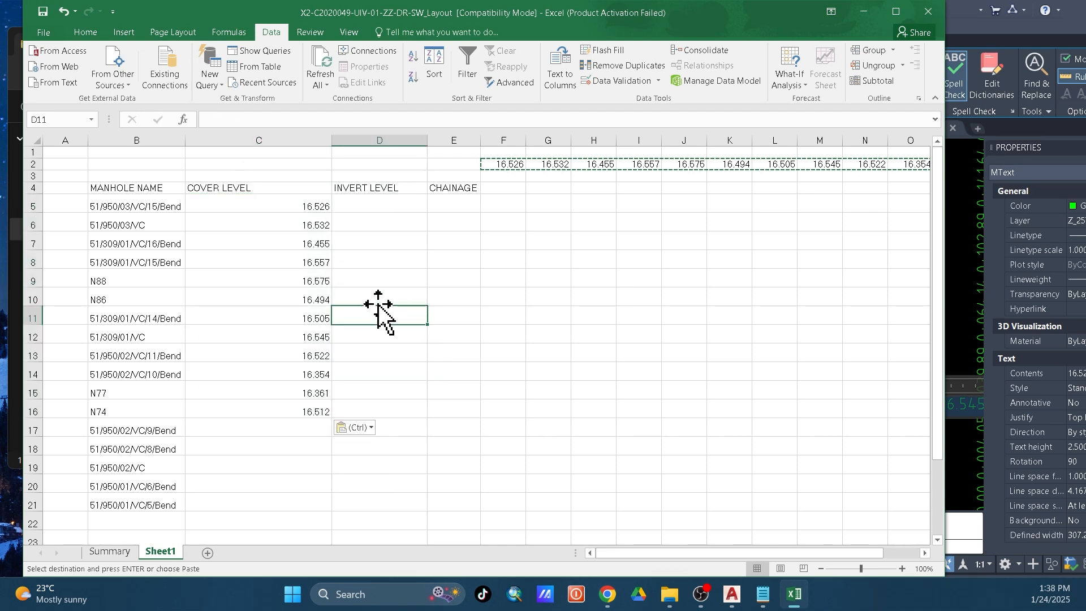
Clear the surplus manhole labels in rows 17 to 21 that have no matching cover level.
drag(290, 191, 243, 425)
click(235, 431)
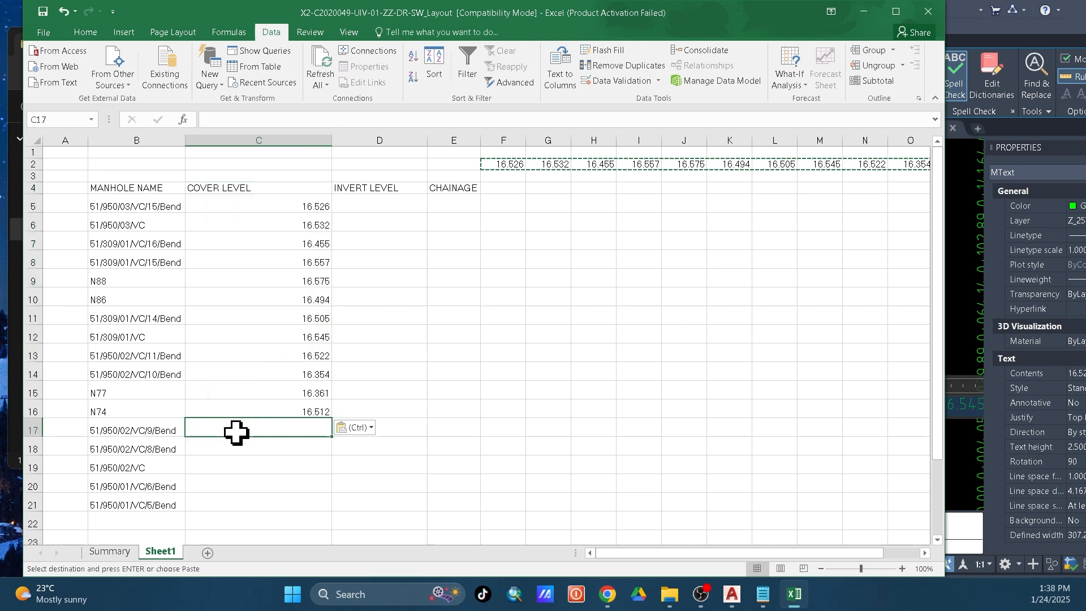
click(101, 452)
drag(29, 448, 43, 502)
key(Delete)
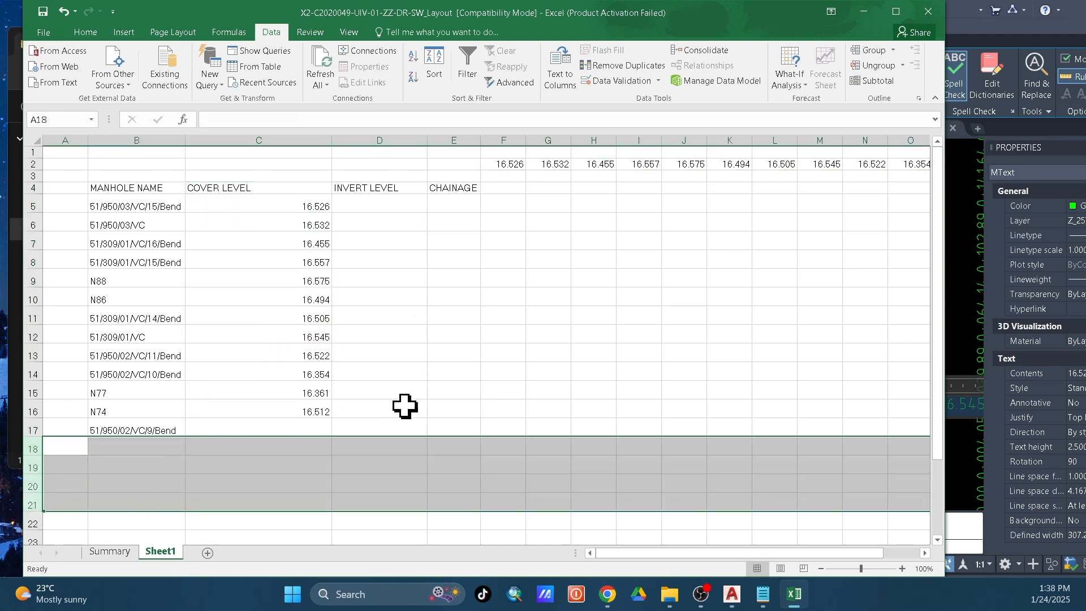
click(104, 431)
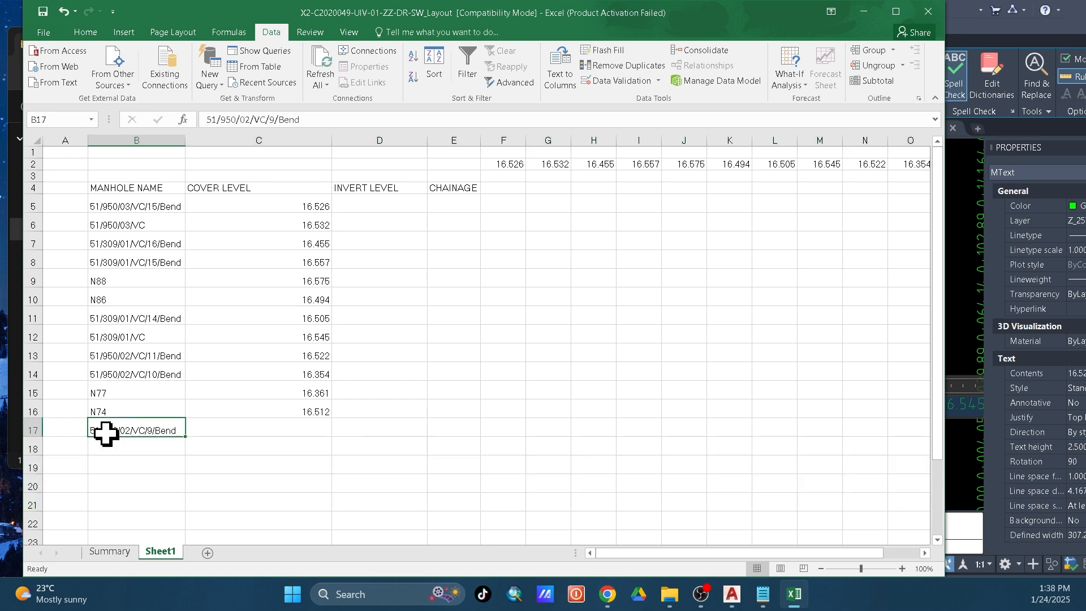
key(Delete)
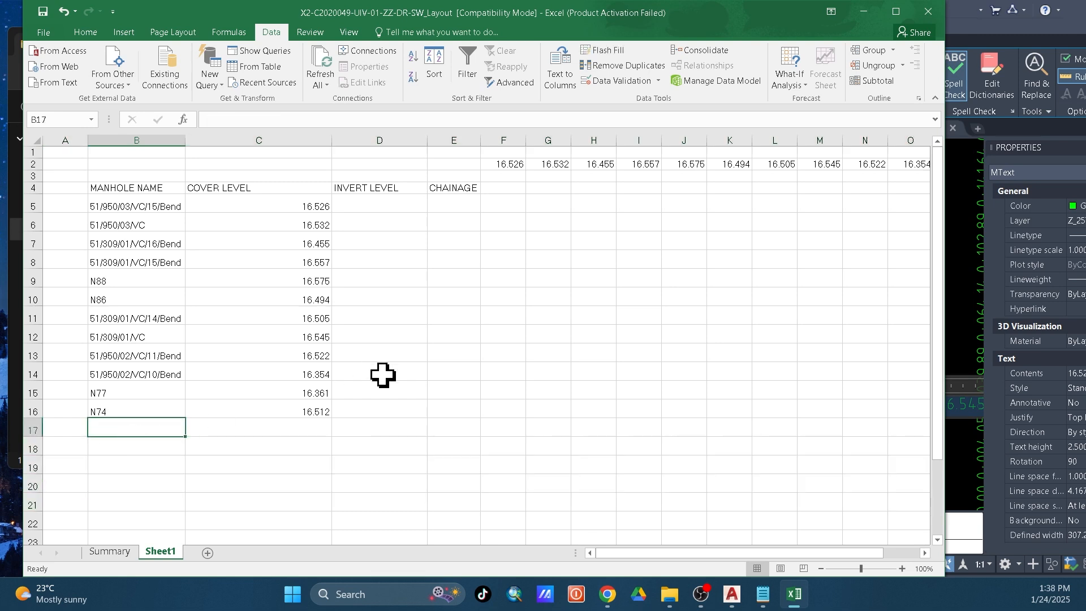
Copy the entire contents of the invert-level multiline text in AutoCAD and return to the Excel sheet.
click(969, 463)
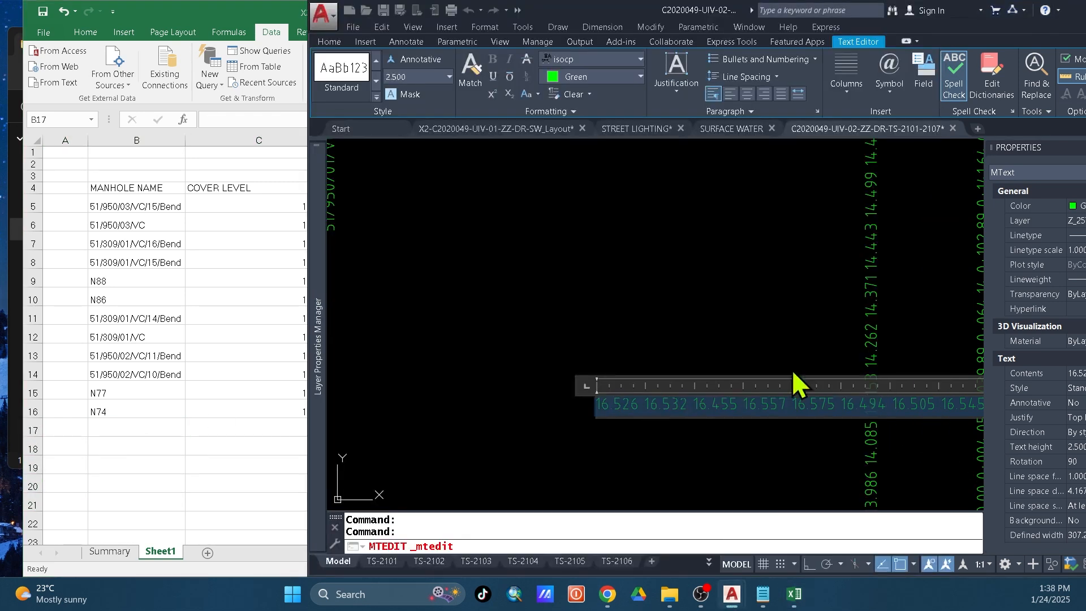
key(Escape)
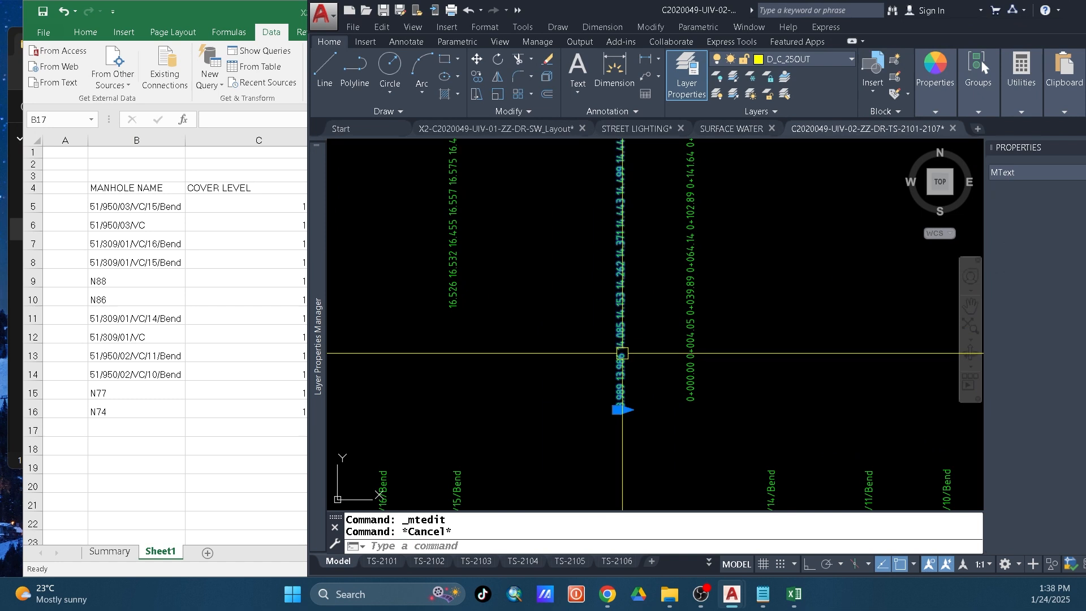
double_click(621, 391)
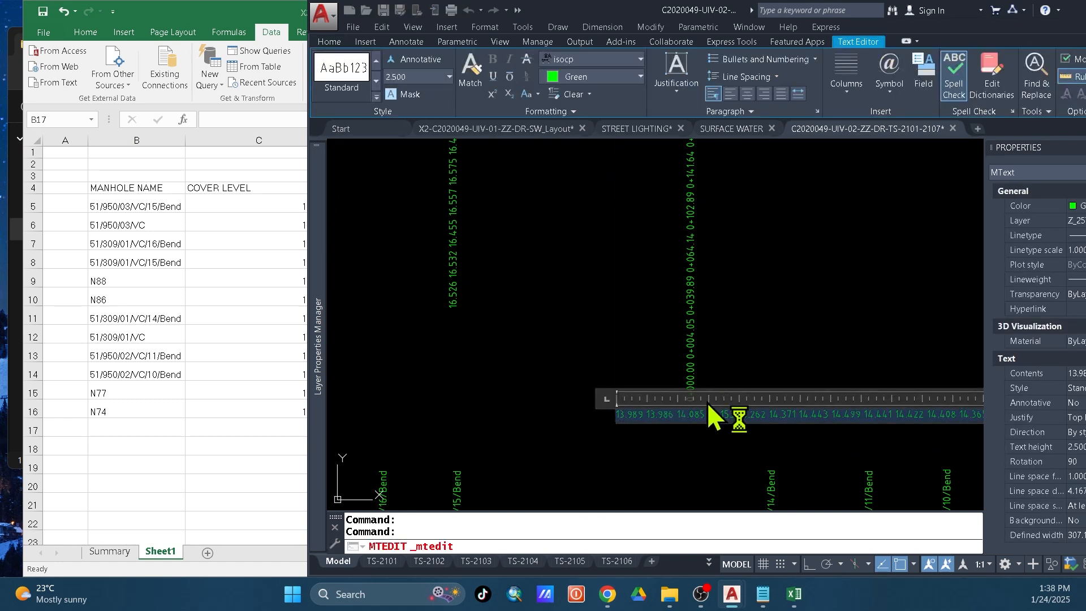
key(Escape)
click(253, 394)
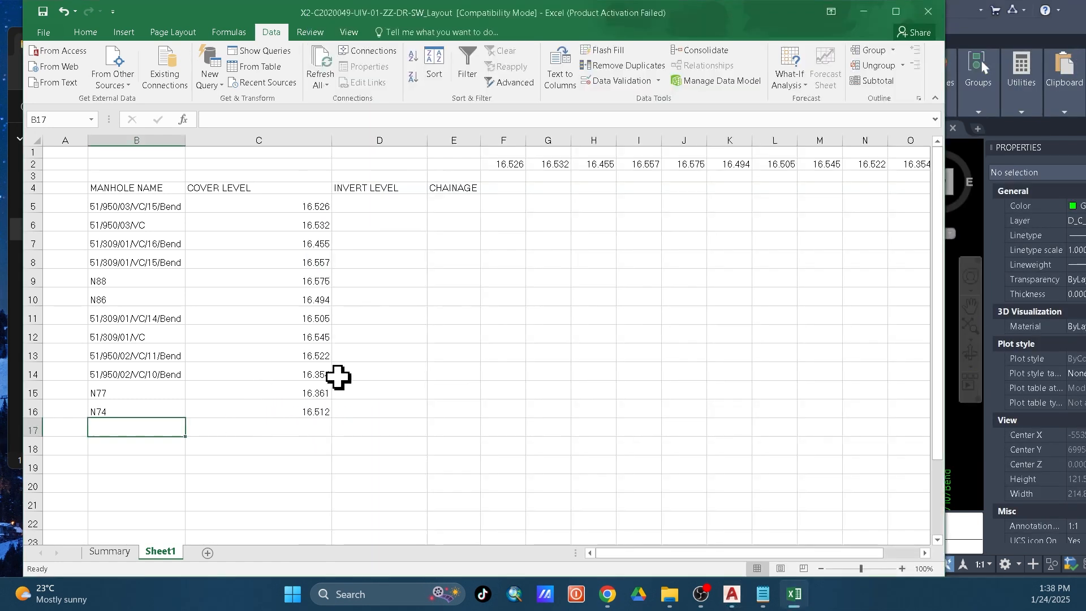
Clear the split cover levels from F2:Q2 and paste the copied invert levels into cell F2.
click(594, 188)
click(515, 164)
key(ctrl+shift+Right)
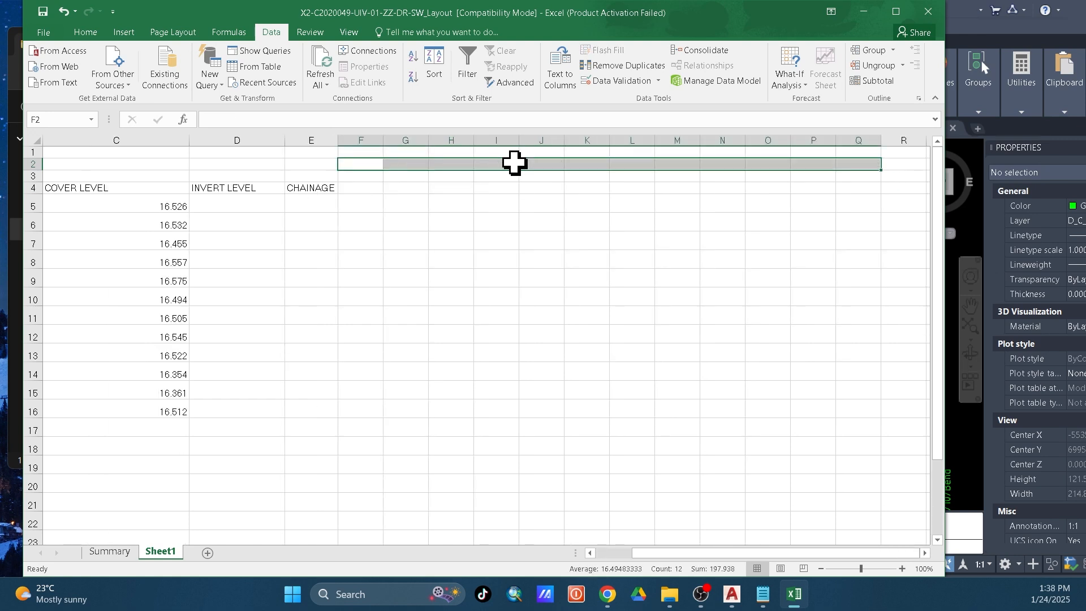
click(364, 164)
right_click(365, 165)
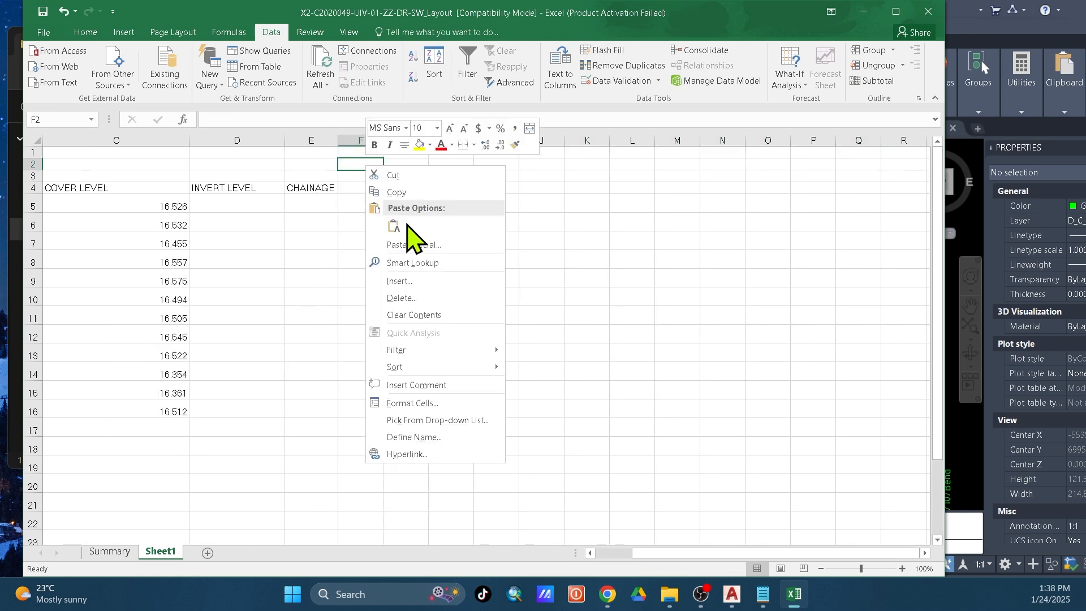
click(418, 225)
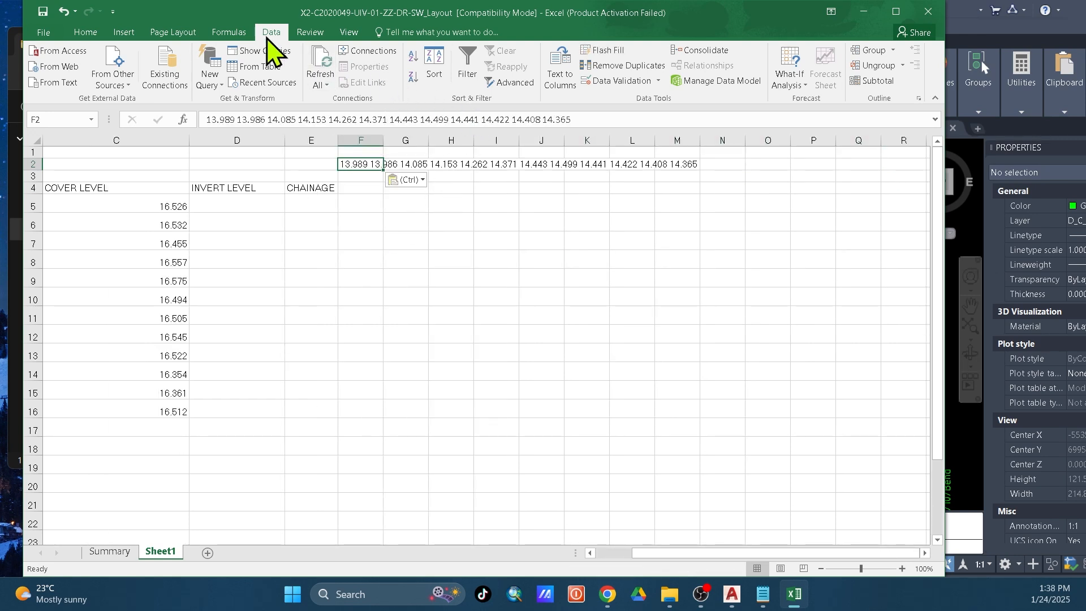
Split the invert levels in F2 into separate cells with fixed-width Text to Columns.
click(560, 66)
click(669, 369)
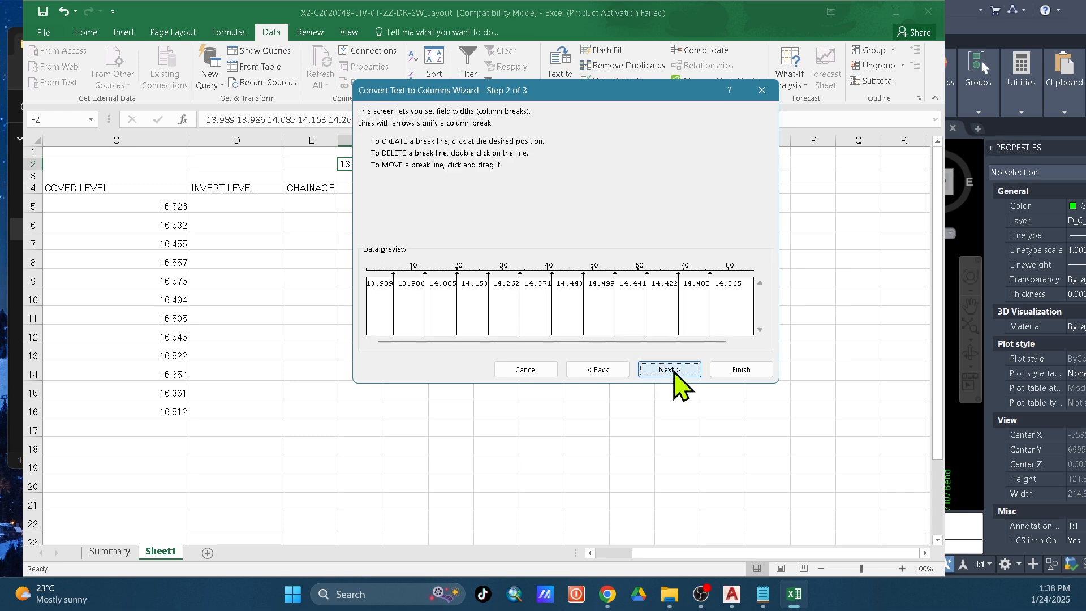
click(669, 369)
click(724, 373)
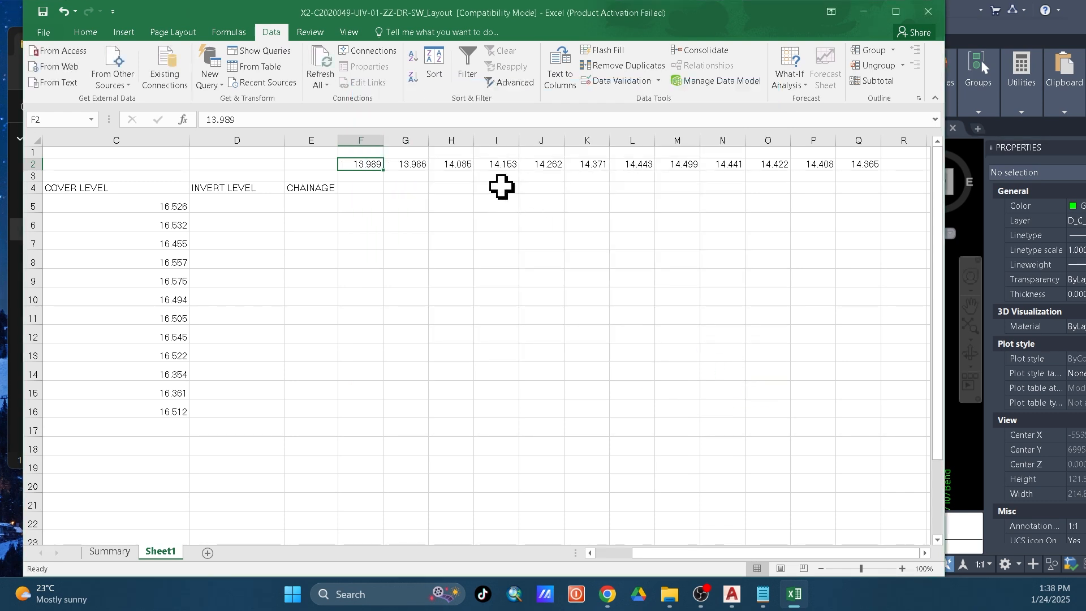
Copy the invert levels in F2:Q2 and paste them transposed under the INVERT LEVEL heading, starting at cell D5.
key(ctrl+shift+Down)
key(ctrl+shift+Right)
click(436, 378)
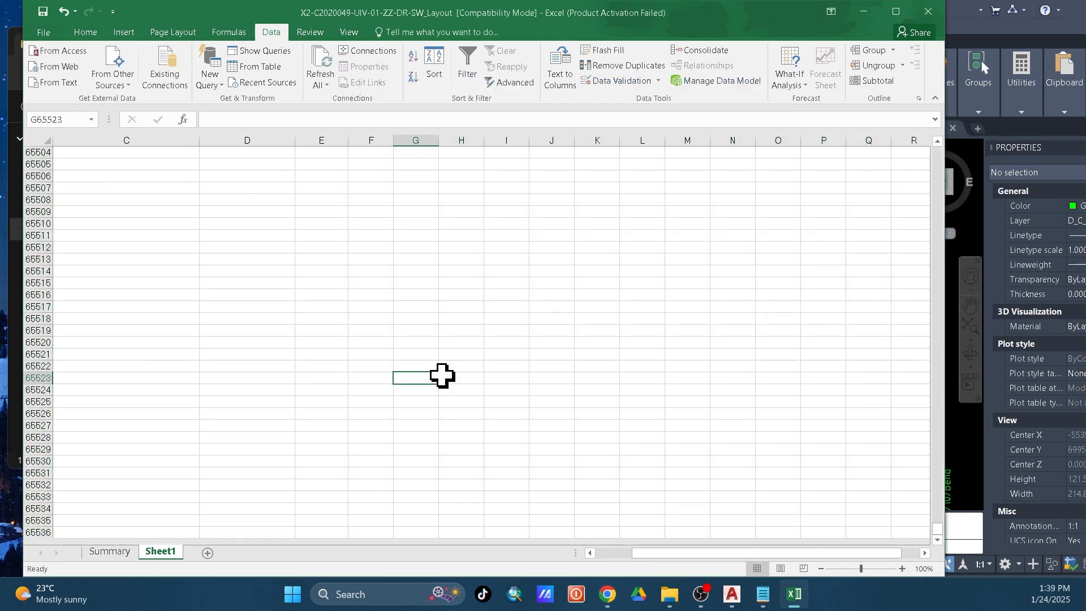
key(ctrl+Up)
key(Left)
key(ctrl+shift+Right)
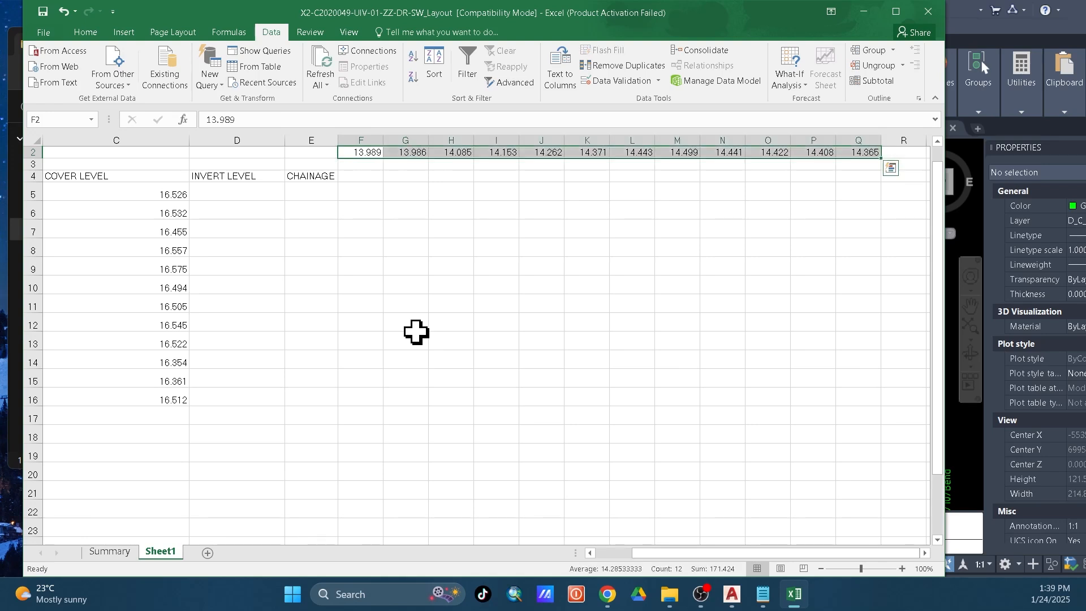
key(ctrl+c)
click(447, 378)
scroll(284, 269, left, 2)
click(397, 194)
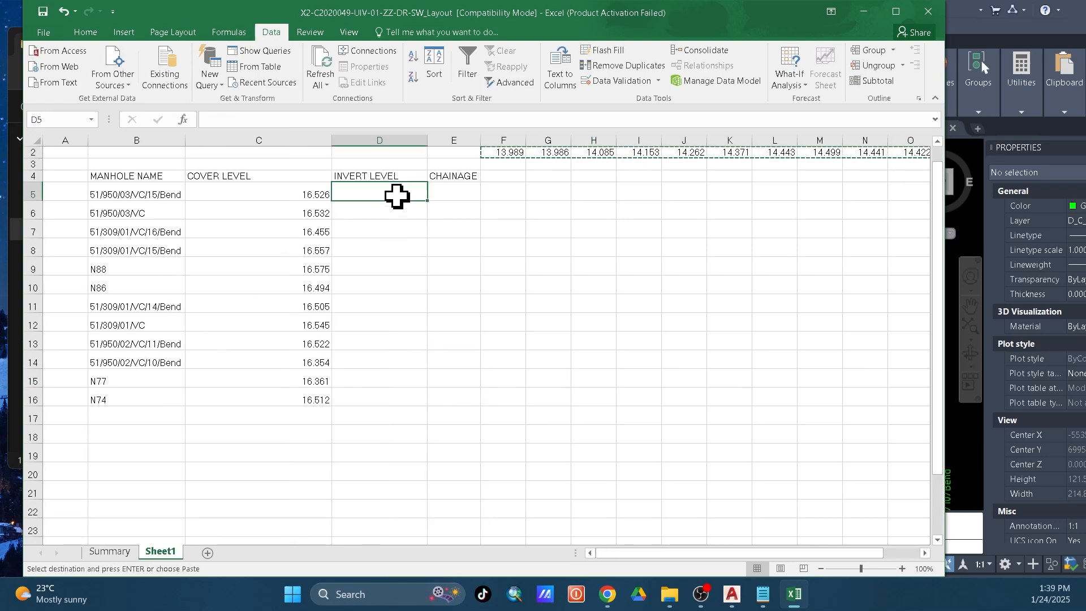
right_click(397, 194)
mouse_move(526, 276)
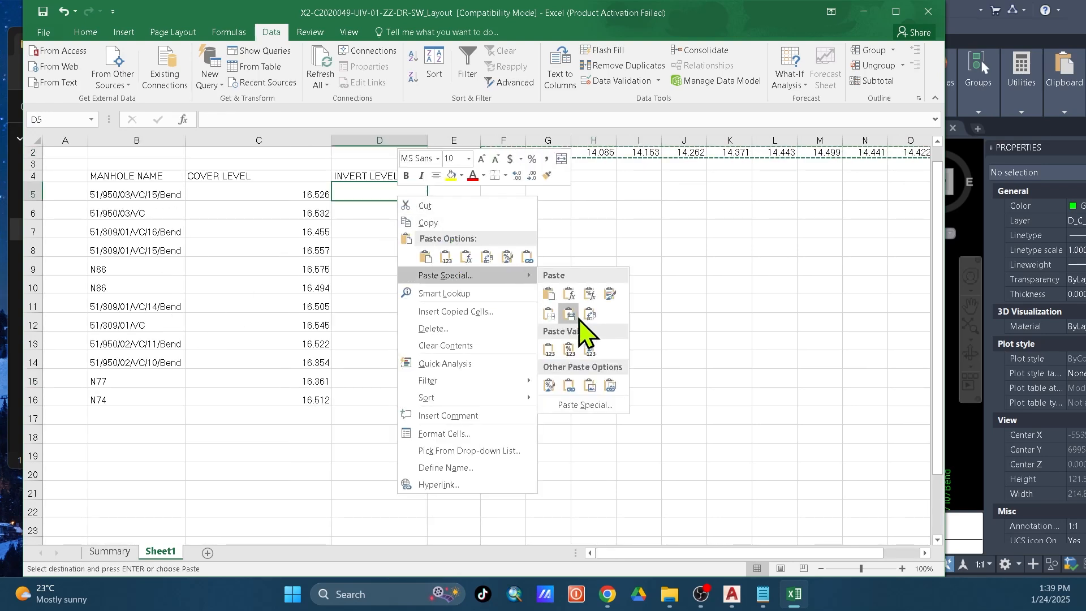
click(582, 324)
Clear the split invert levels from F2:Q2.
click(546, 249)
click(502, 153)
key(ctrl+shift+Right)
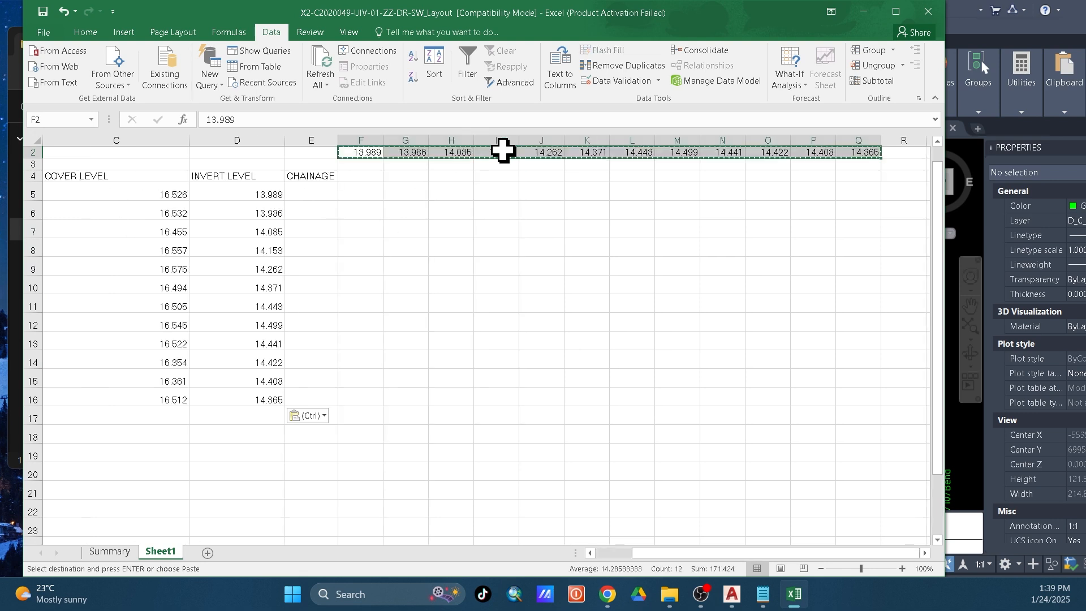
key(Delete)
Copy the entire contents of the chainage multiline text in AutoCAD and paste them into cell F2 in Excel.
click(945, 448)
scroll(592, 345, up, 3)
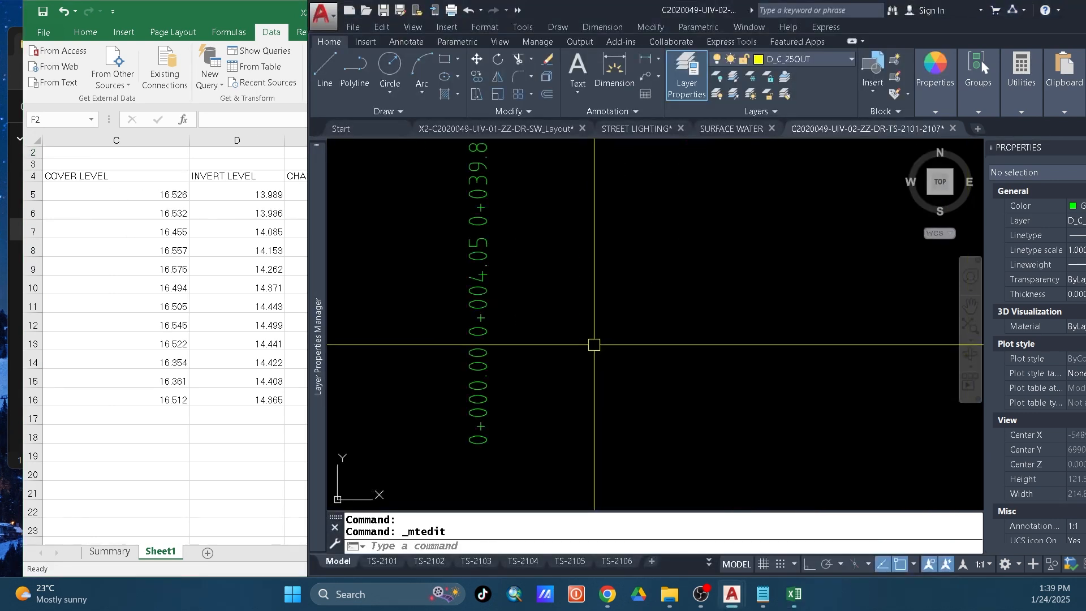
click(494, 340)
click(477, 436)
double_click(478, 436)
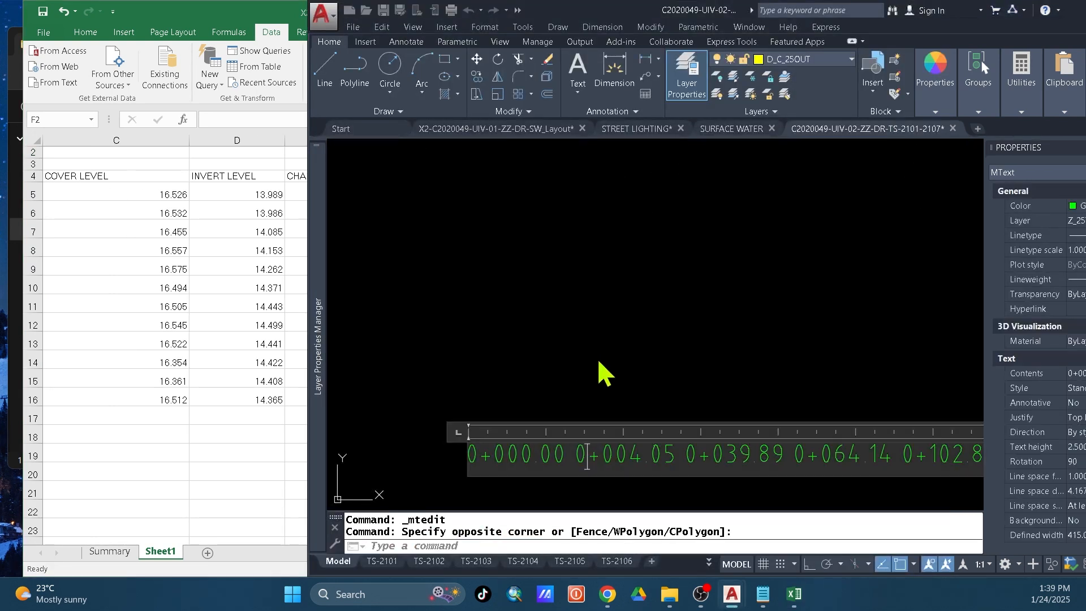
key(ctrl+a)
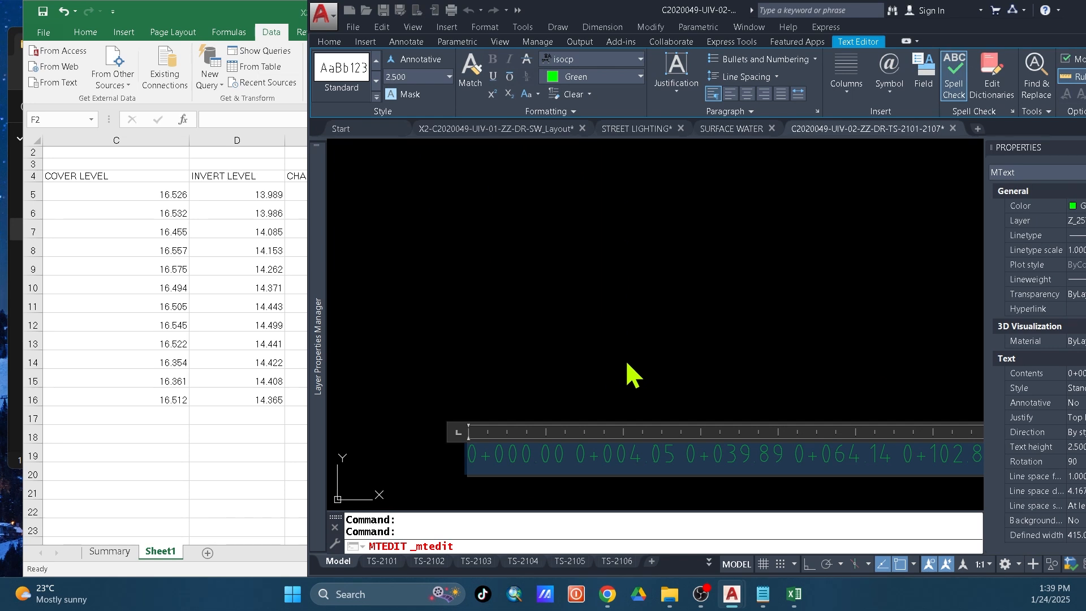
click(627, 362)
click(288, 319)
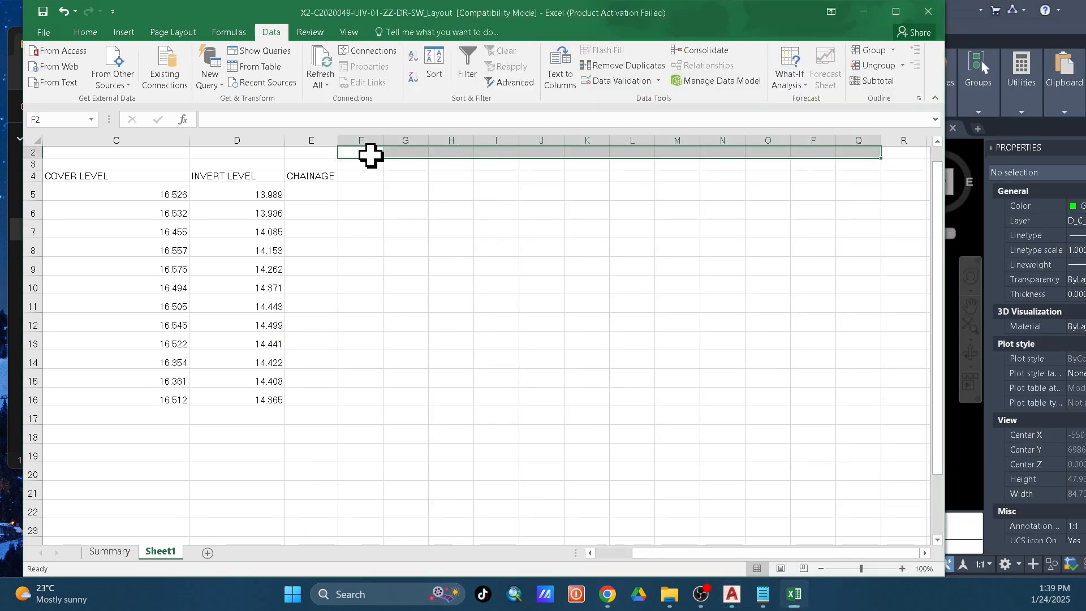
click(365, 152)
scroll(378, 177, up, 1)
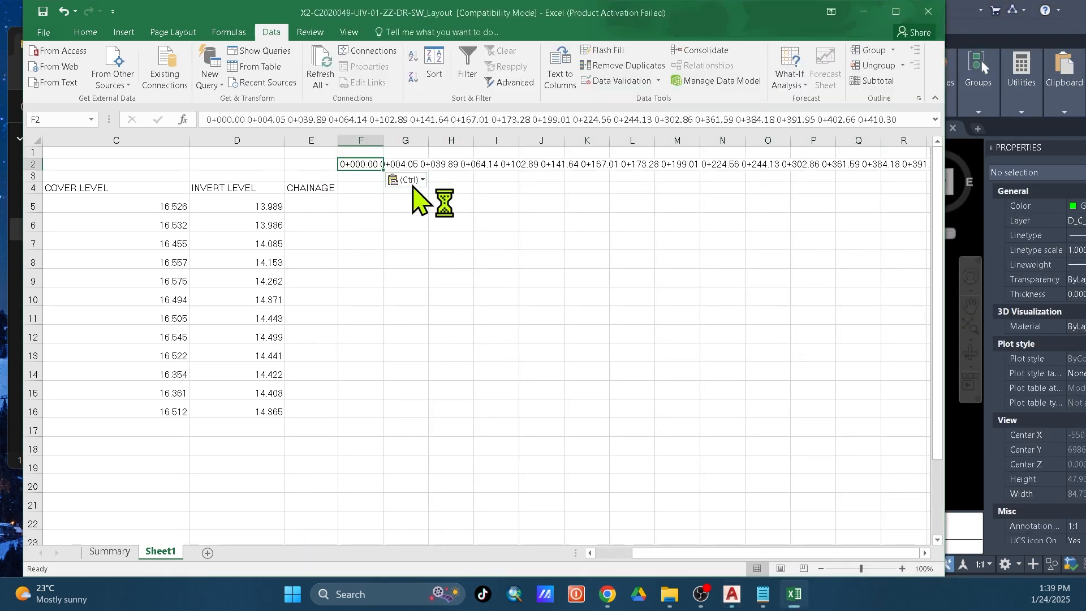
Split the chainages in F2 into separate cells with fixed-width Text to Columns.
click(560, 73)
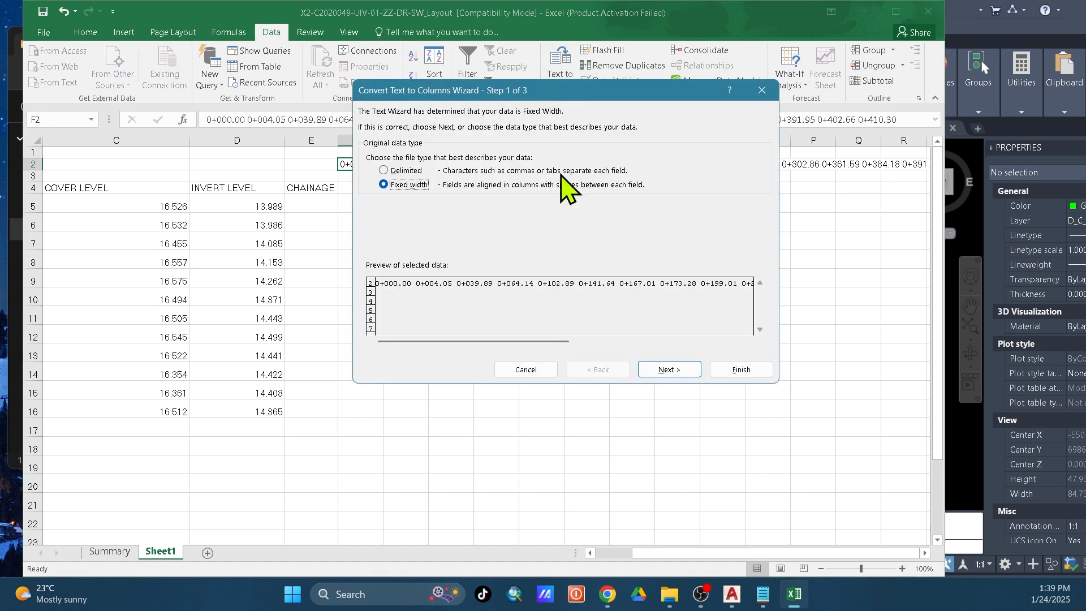
click(676, 369)
click(676, 369)
click(744, 369)
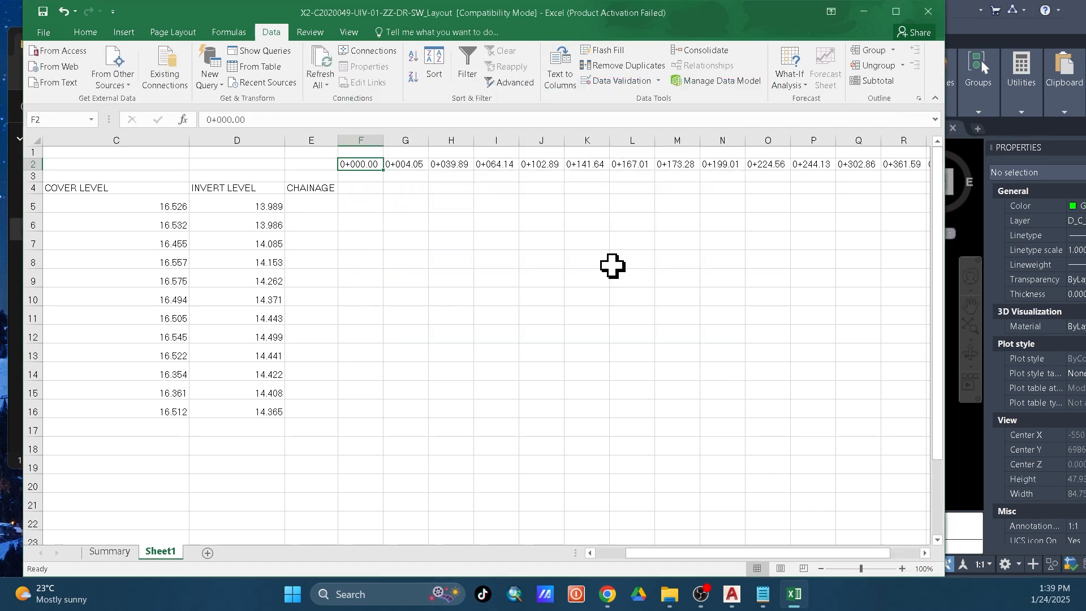
Copy the chainages in F2:V2 and paste them transposed under the CHAINAGE heading, starting at cell E5.
key(ctrl+shift+Right)
key(ctrl+c)
scroll(381, 287, left, 2)
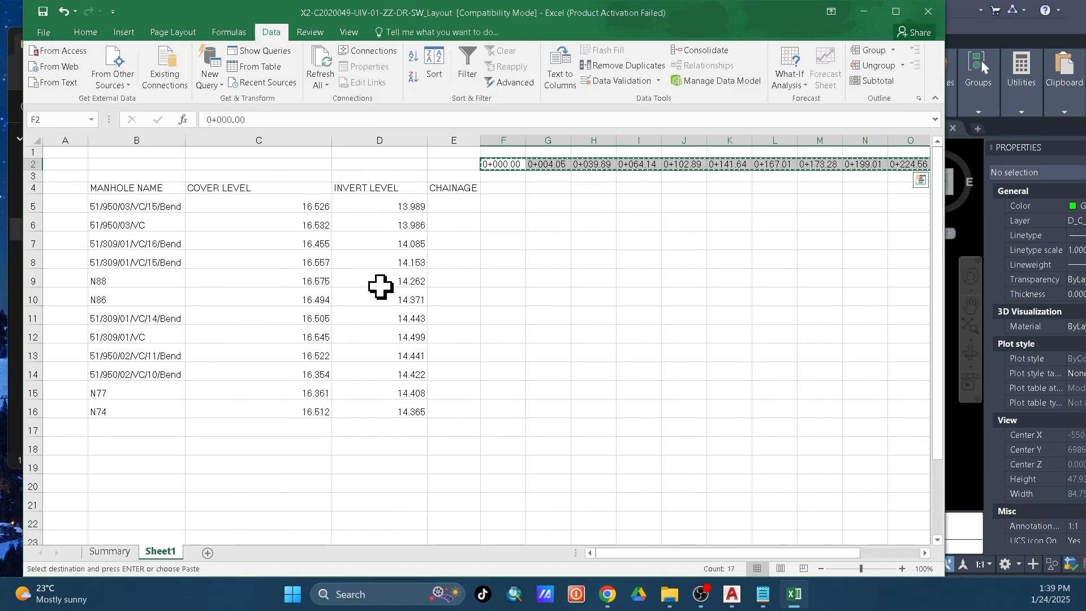
right_click(454, 205)
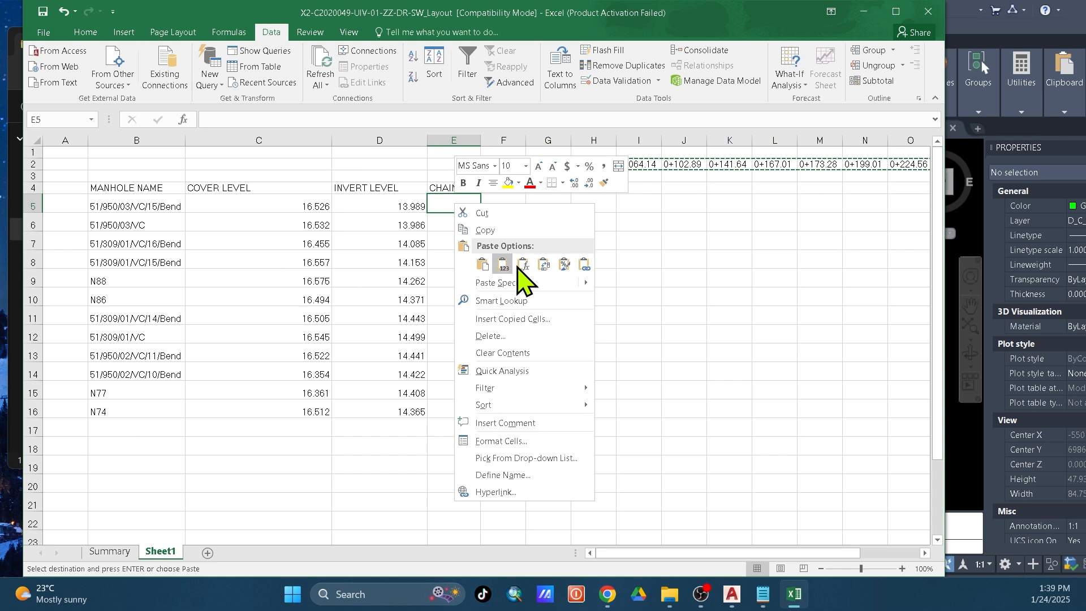
mouse_move(587, 286)
click(647, 321)
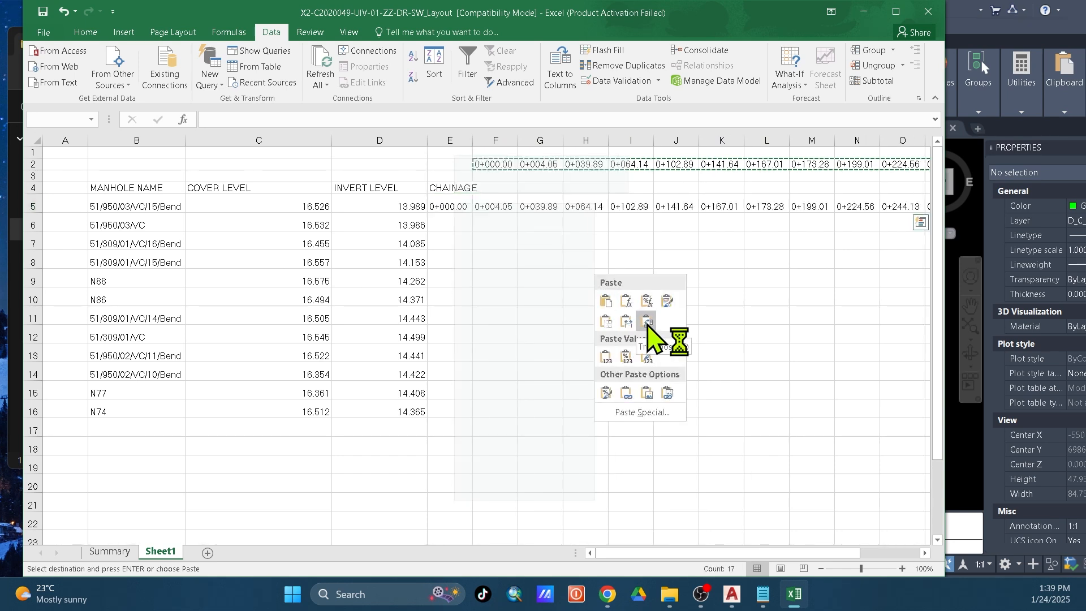
click(562, 279)
Clear the surplus chainages below row 16 that have no matching manhole.
drag(454, 429, 450, 504)
key(Delete)
click(594, 413)
Switch to AutoCAD and erase the four combined multiline texts above the pipe profile.
click(996, 470)
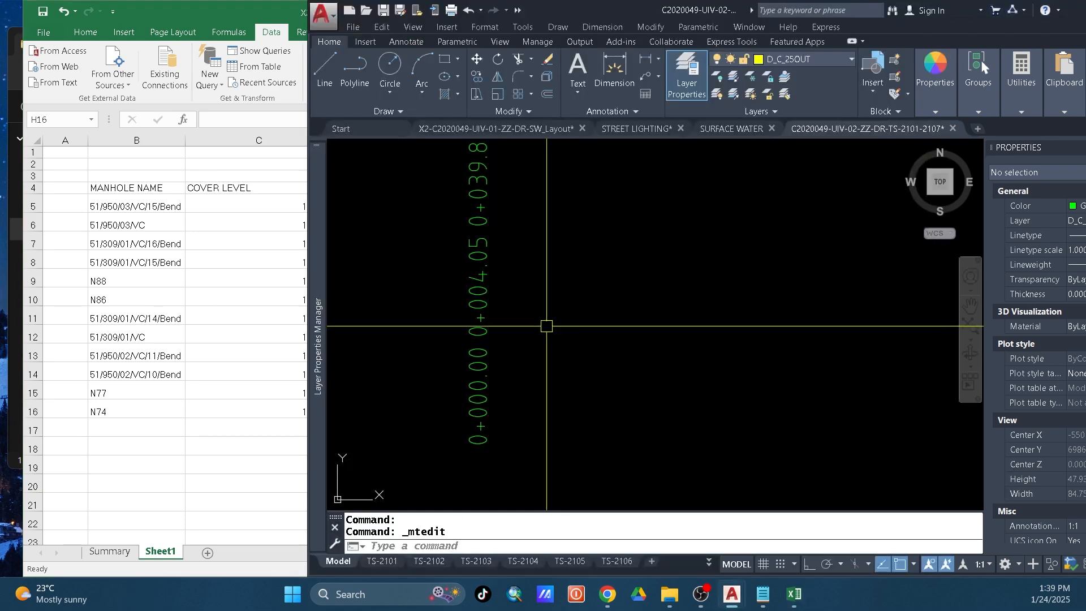
scroll(468, 371, down, 10)
click(589, 334)
click(406, 235)
click(497, 282)
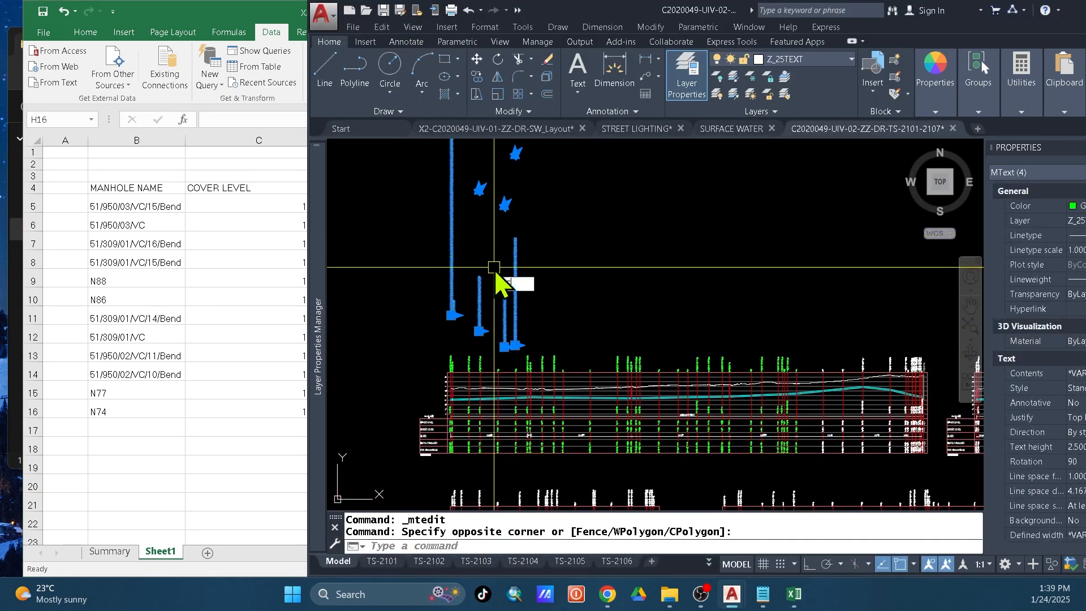
text(E)
key(Return)
scroll(498, 283, up, 6)
drag(500, 192, 483, 459)
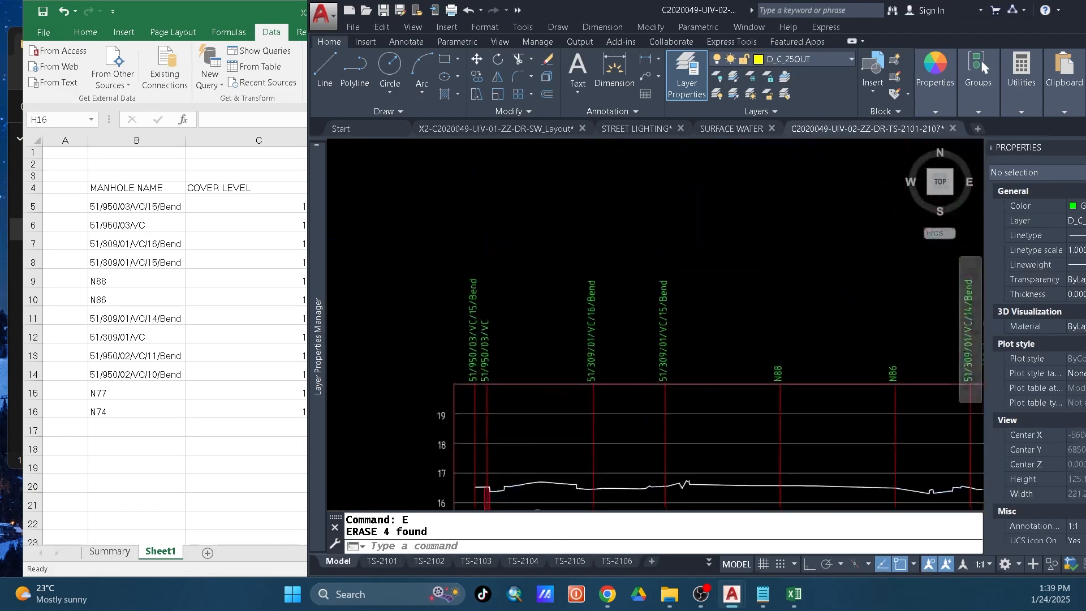
scroll(475, 339, up, 2)
scroll(507, 354, up, 2)
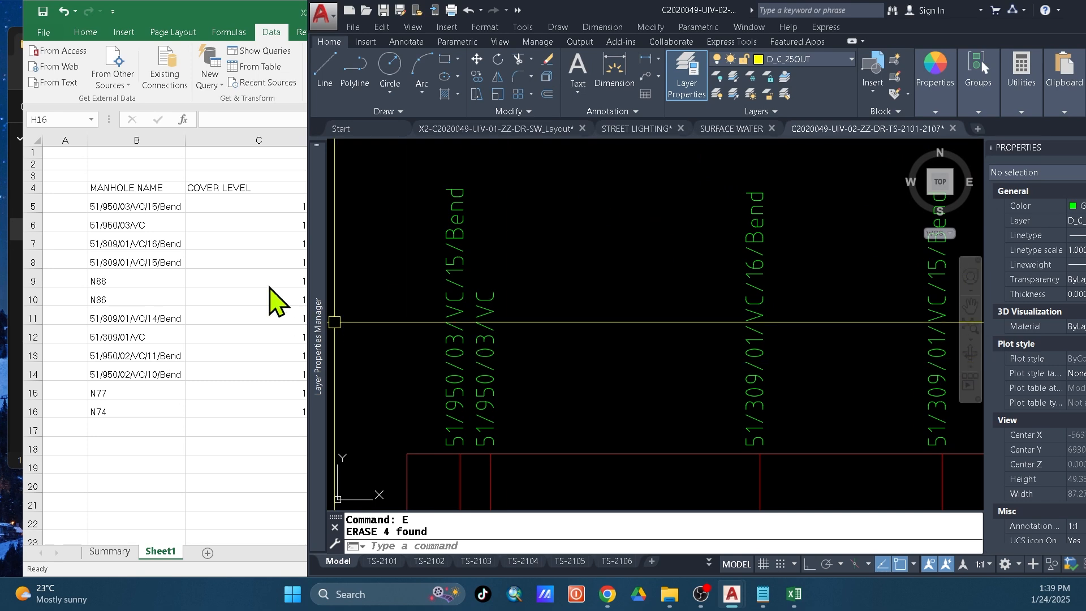
Switch to Excel and clear the split chainages from F2:V2.
click(186, 199)
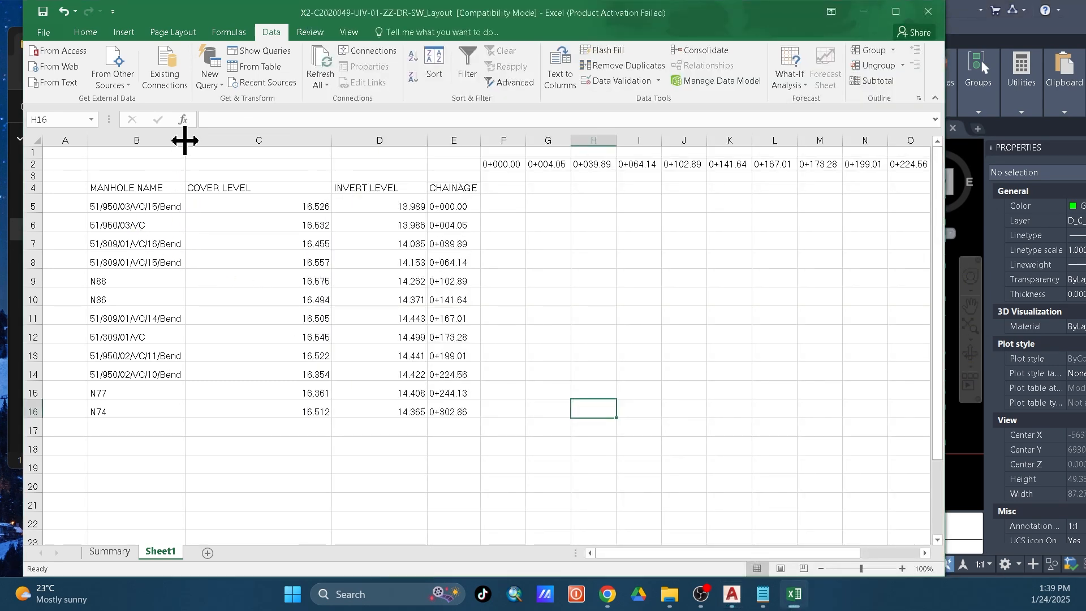
click(497, 163)
key(ctrl+shift+Right)
key(Delete)
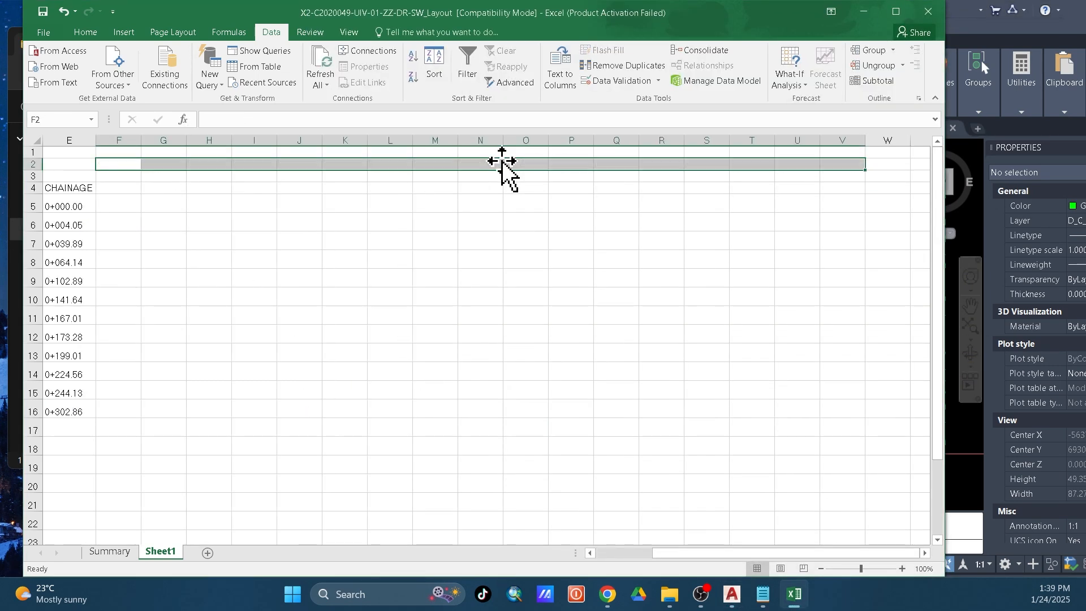
drag(497, 244, 510, 243)
middle_click(752, 371)
click(1059, 537)
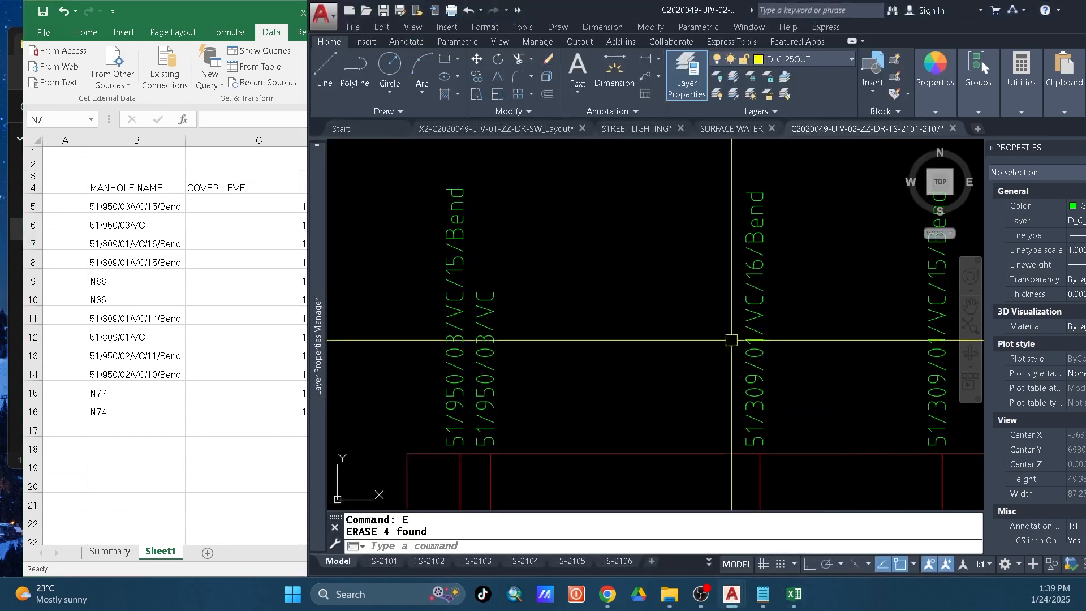
drag(544, 342, 579, 325)
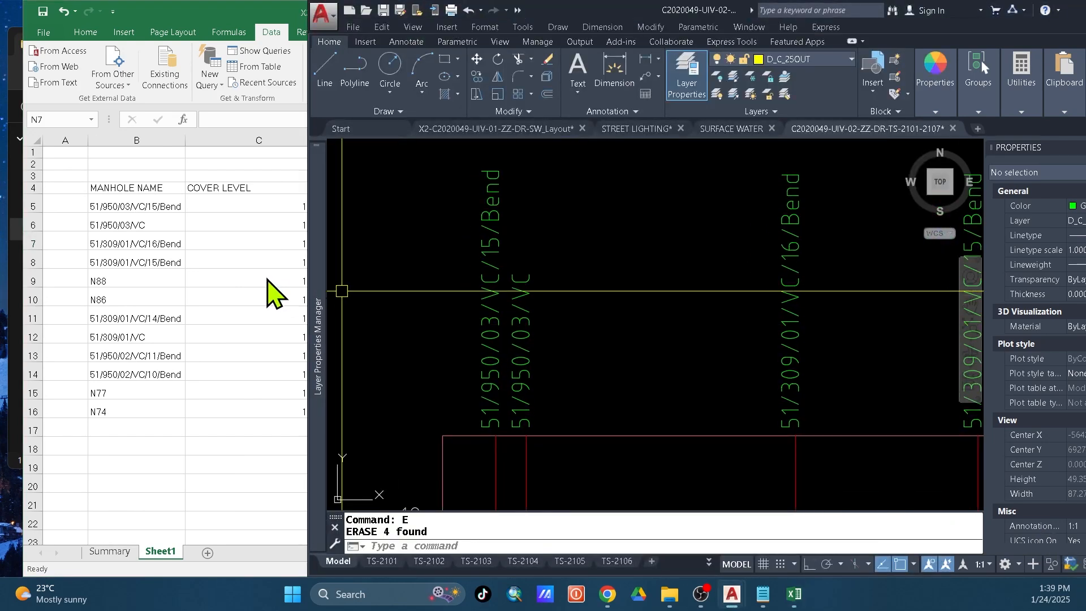
Format the table headings in B4:E4 in Excel as bold with a red font colour.
click(151, 229)
drag(133, 187, 468, 187)
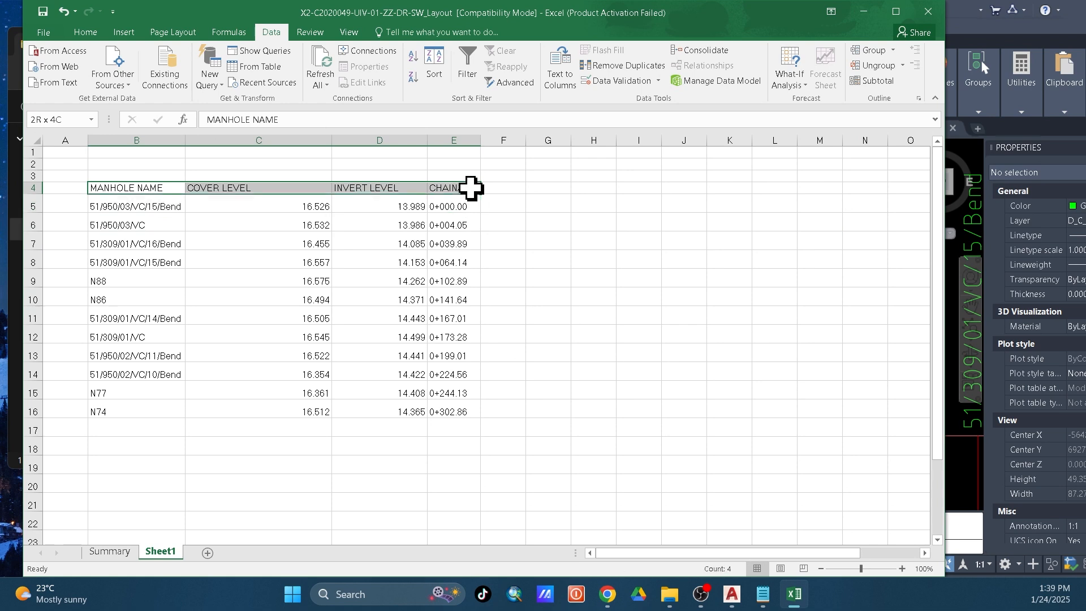
click(85, 32)
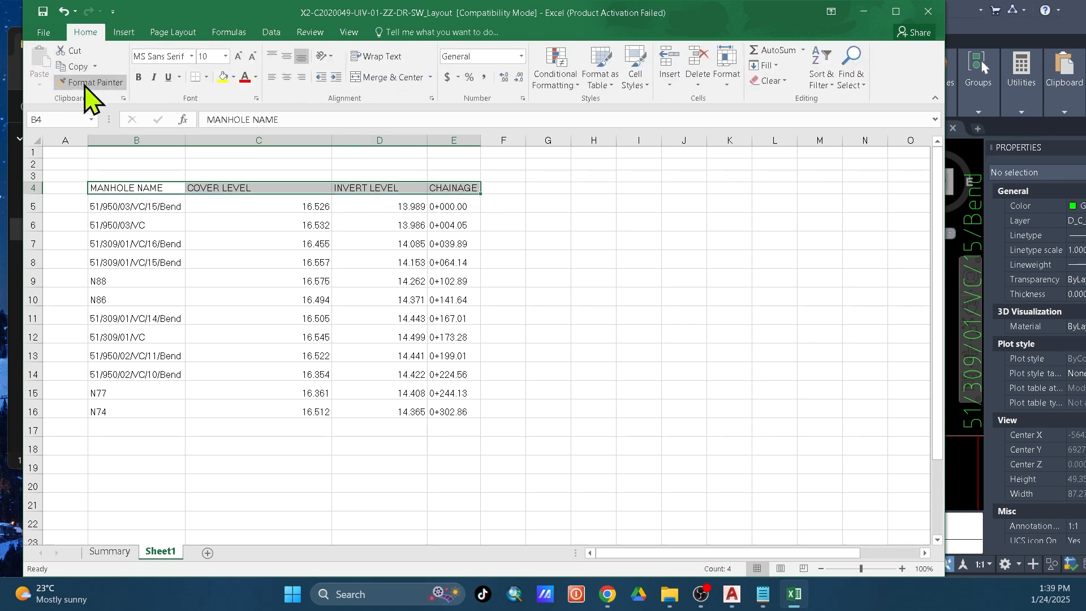
click(138, 77)
click(255, 76)
click(245, 192)
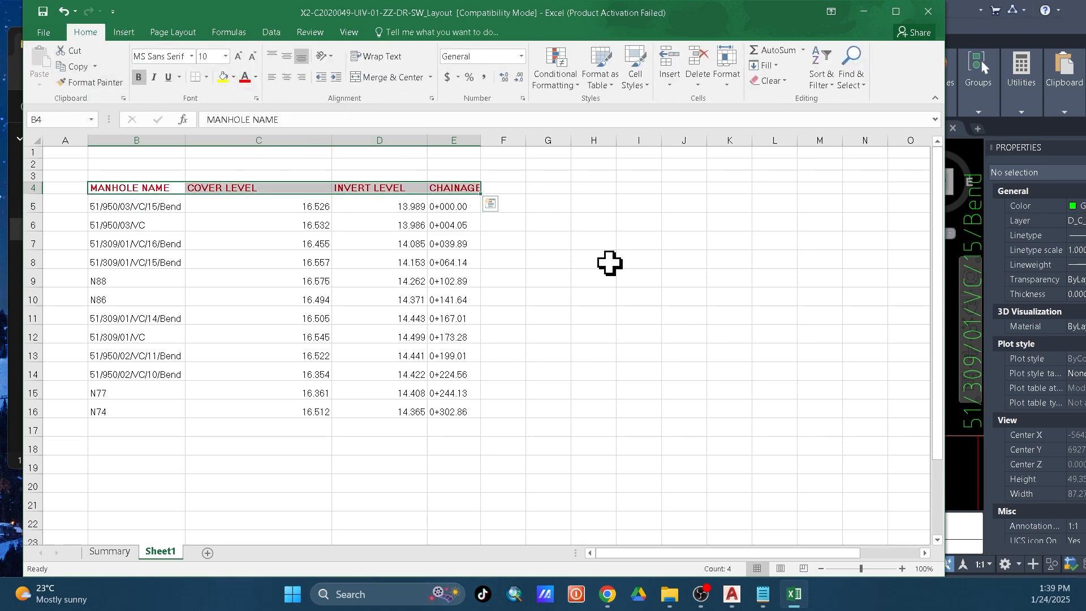
Apply thin dotted outline and inside borders to the whole table in B4:E16.
click(612, 275)
drag(99, 188, 449, 412)
right_click(435, 404)
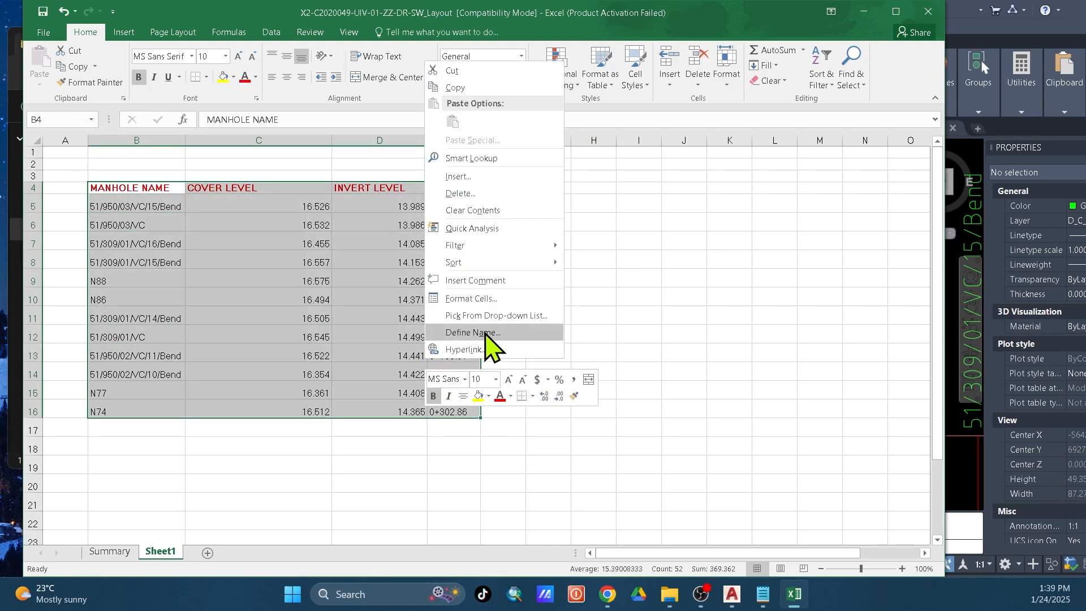
click(484, 298)
click(457, 149)
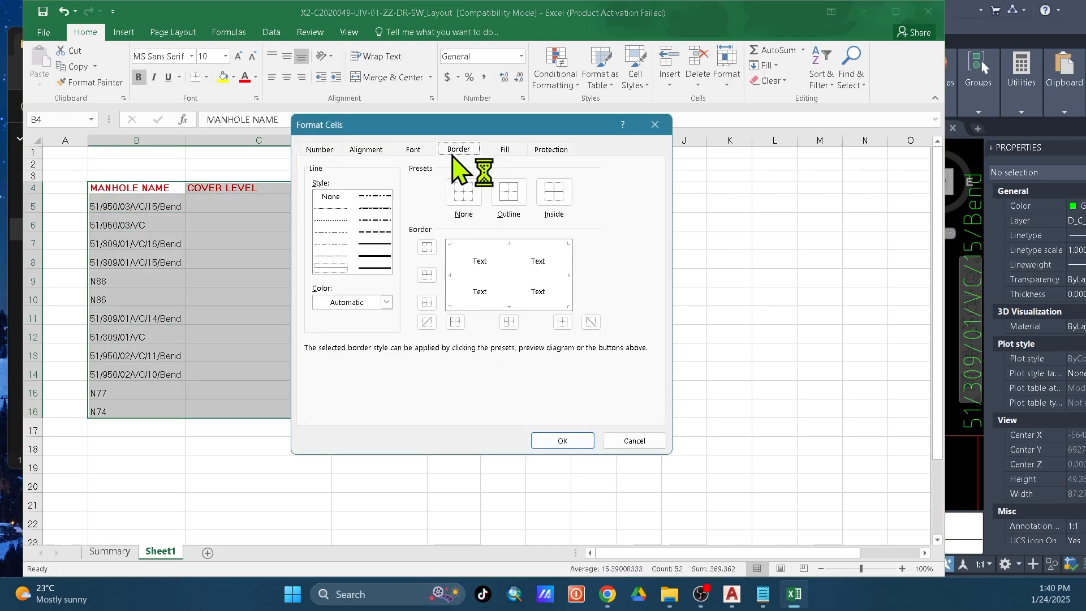
click(331, 208)
click(333, 219)
click(454, 266)
click(507, 251)
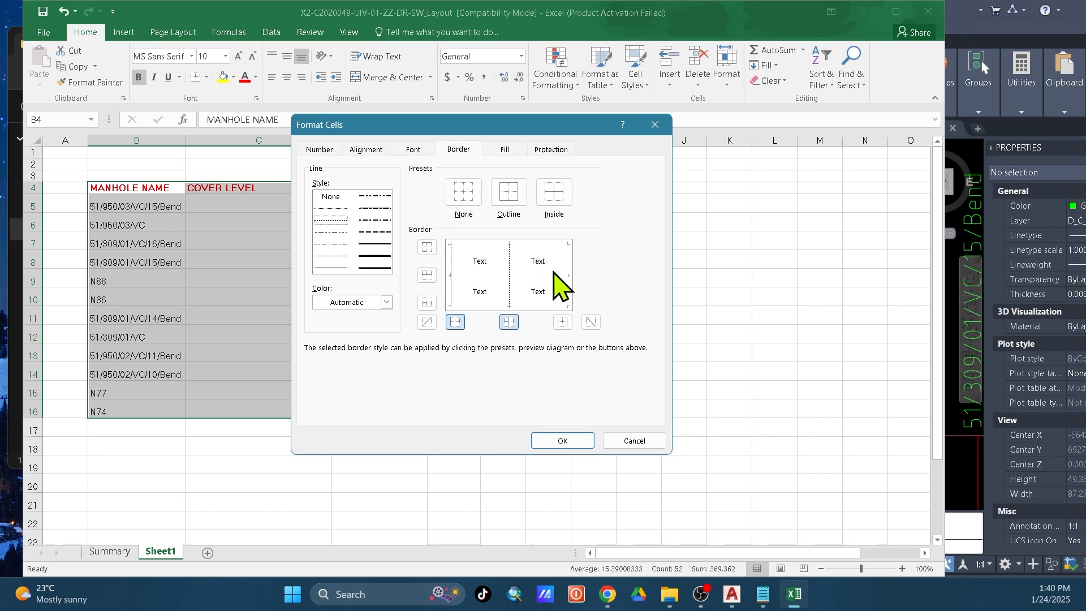
click(552, 273)
click(570, 292)
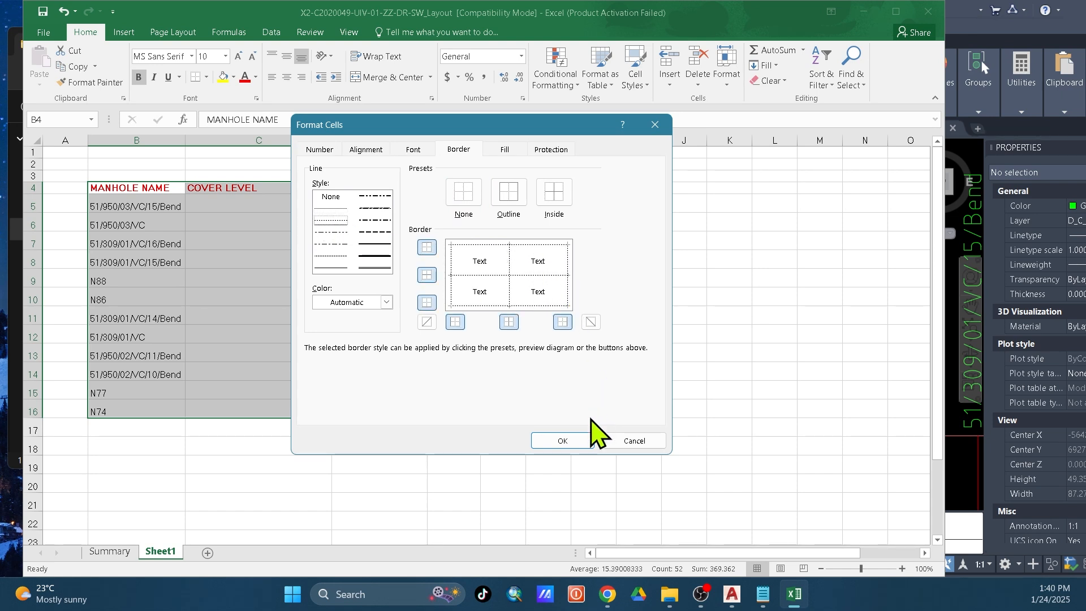
click(577, 439)
click(584, 369)
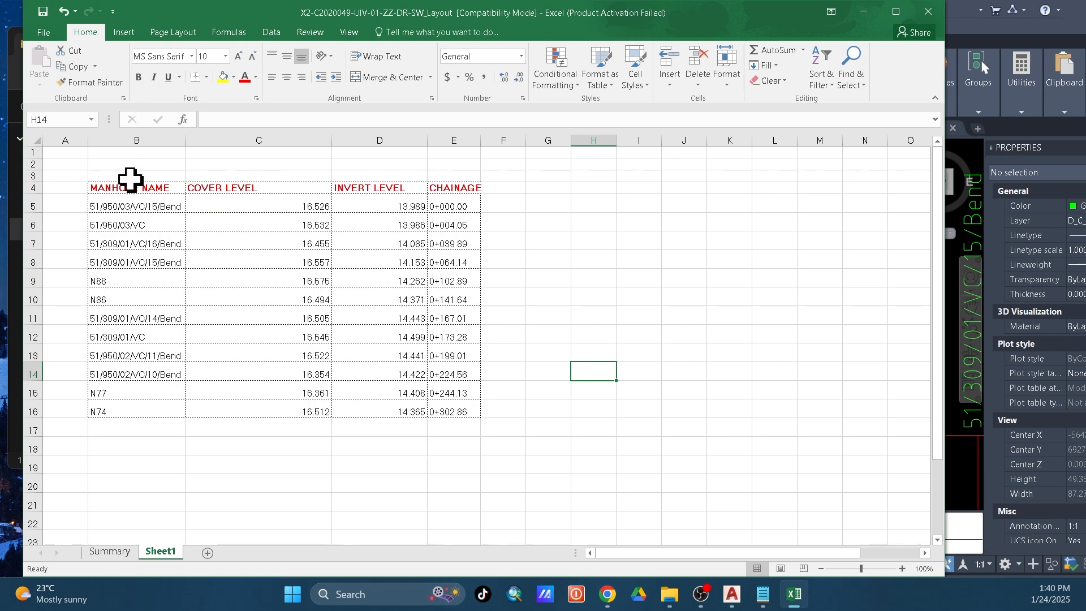
Centre the contents of B4:F16 both horizontally and vertically.
drag(130, 179, 521, 412)
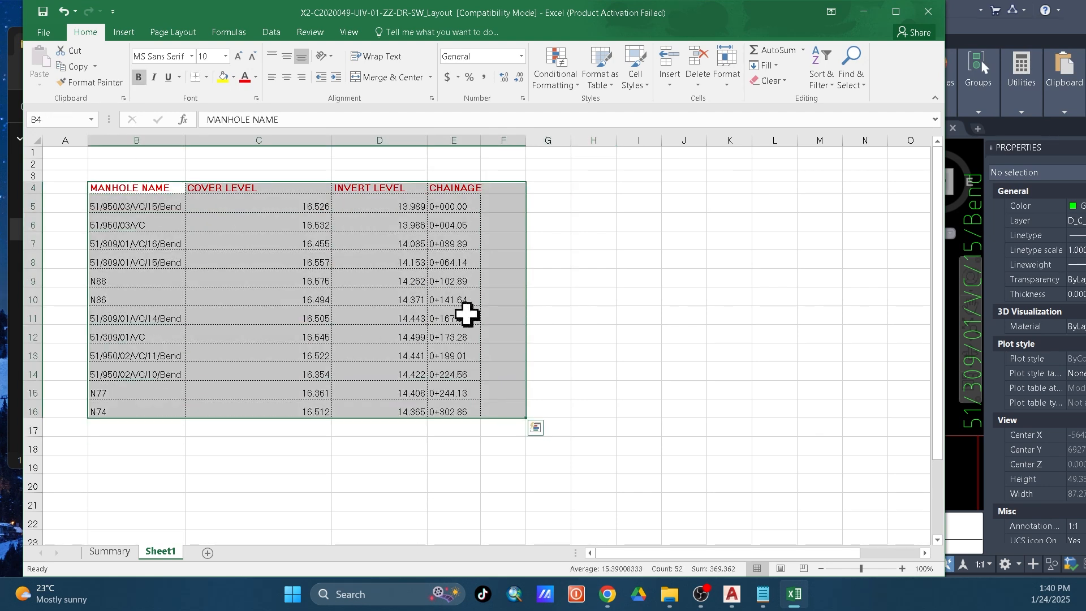
click(287, 77)
click(287, 55)
click(333, 273)
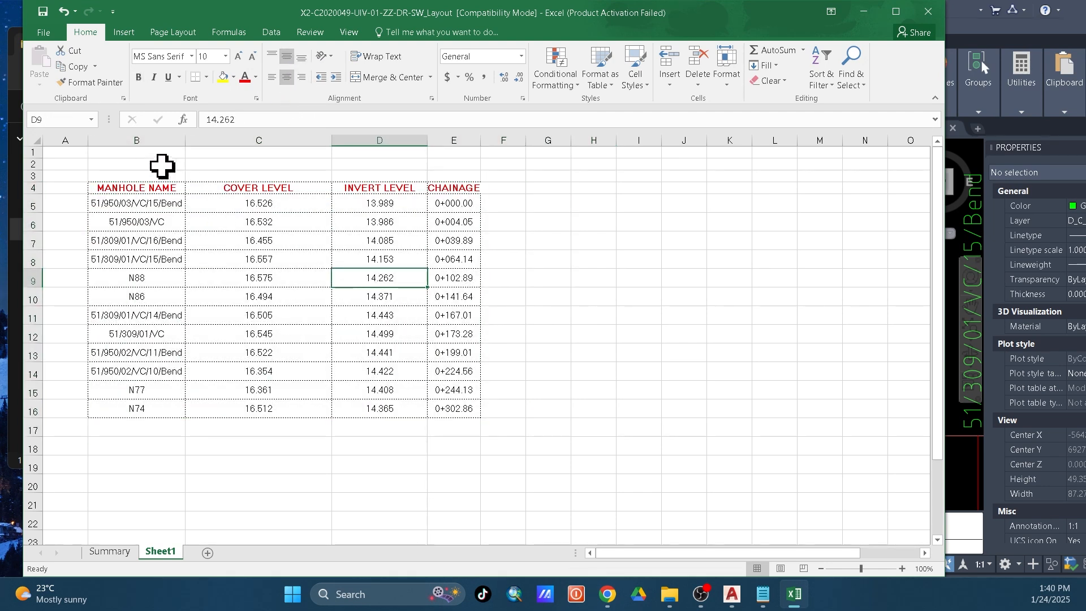
AutoFit the widths of columns B to E to their contents.
drag(151, 140, 439, 140)
double_click(479, 140)
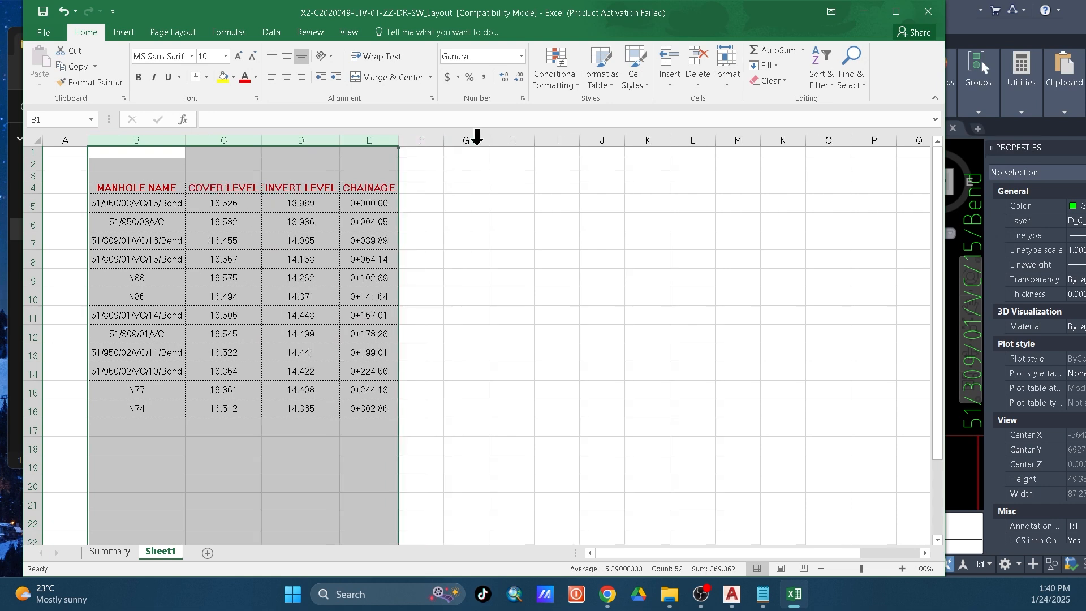
click(449, 200)
Switch to AutoCAD and compare the first manhole's cover and invert levels on the profile with row 5 of the Excel table.
click(999, 571)
click(691, 353)
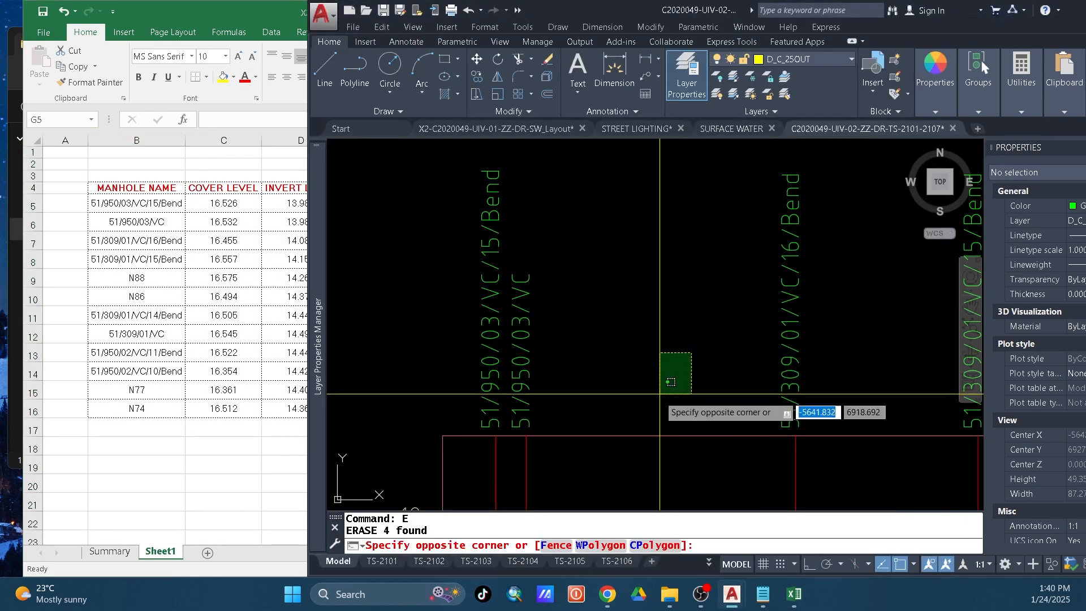
click(644, 395)
drag(604, 386, 611, 131)
mouse_move(555, 255)
mouse_down()
mouse_move(545, 368)
mouse_move(579, 489)
mouse_move(571, 226)
mouse_up()
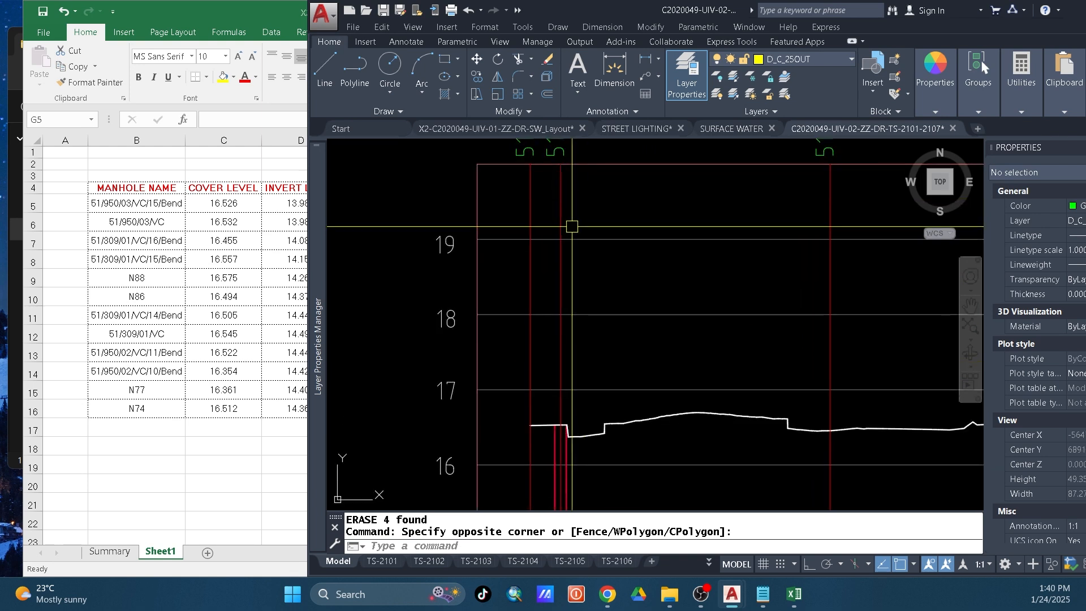
drag(554, 435, 574, 255)
mouse_move(576, 413)
mouse_down()
mouse_move(575, 184)
mouse_move(586, 399)
mouse_move(591, 161)
mouse_up()
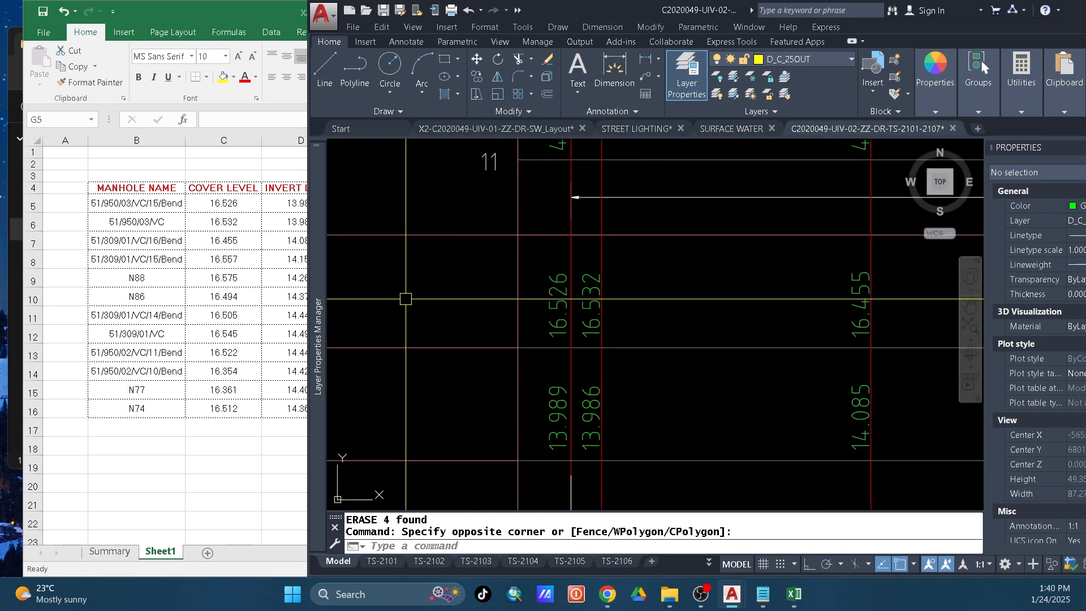
click(282, 242)
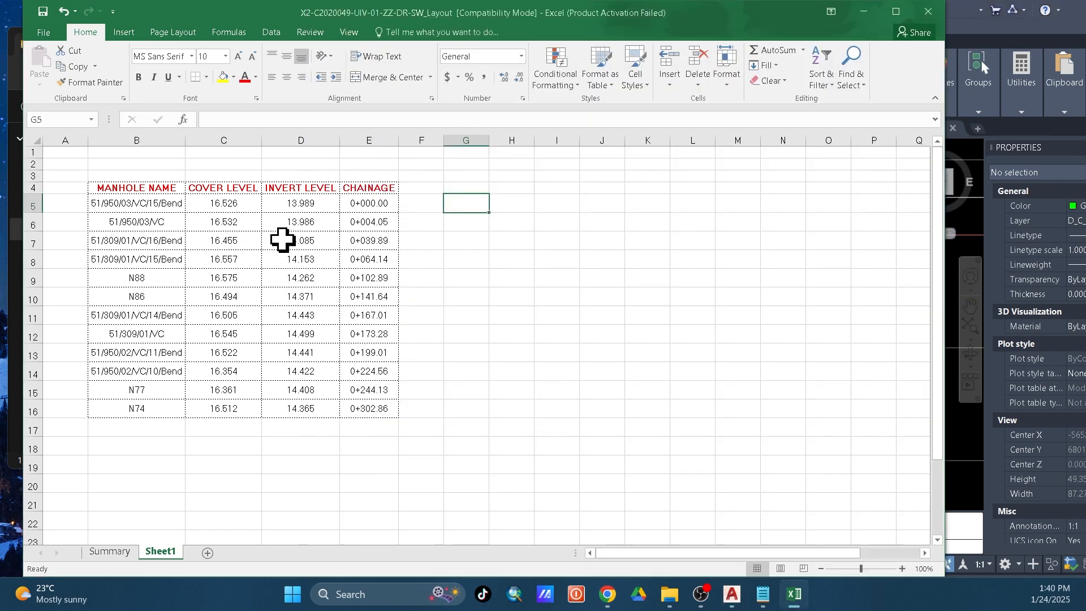
key(alt+Tab)
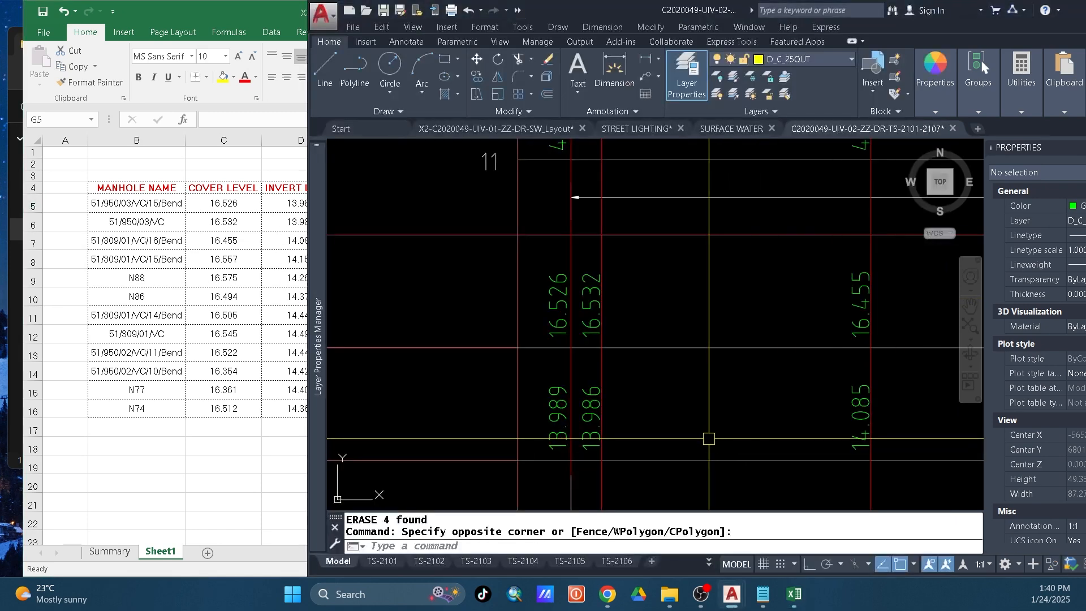
click(546, 410)
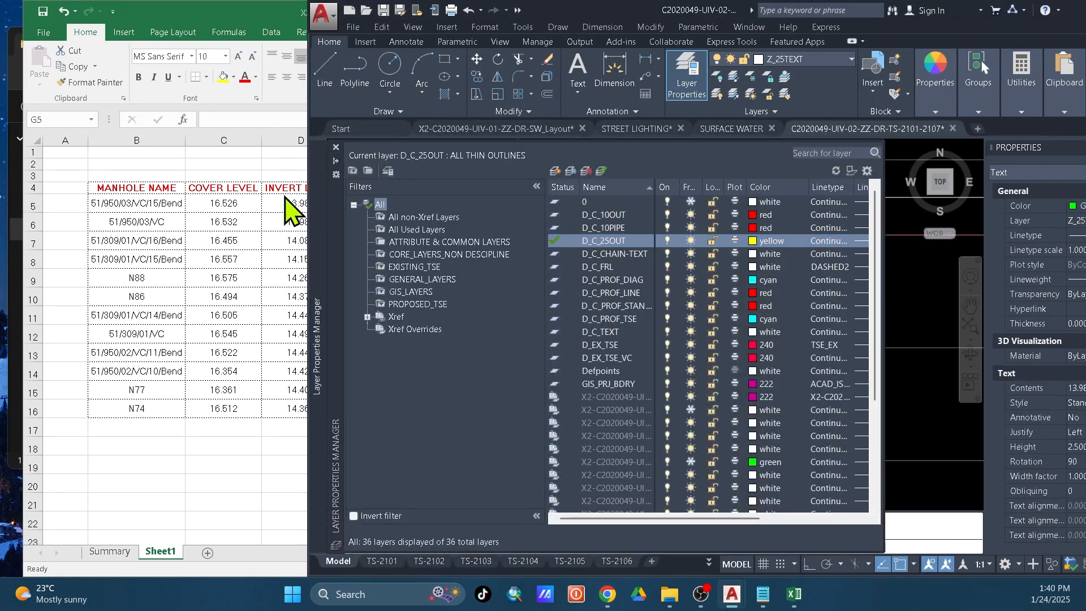
click(292, 206)
click(239, 204)
click(156, 202)
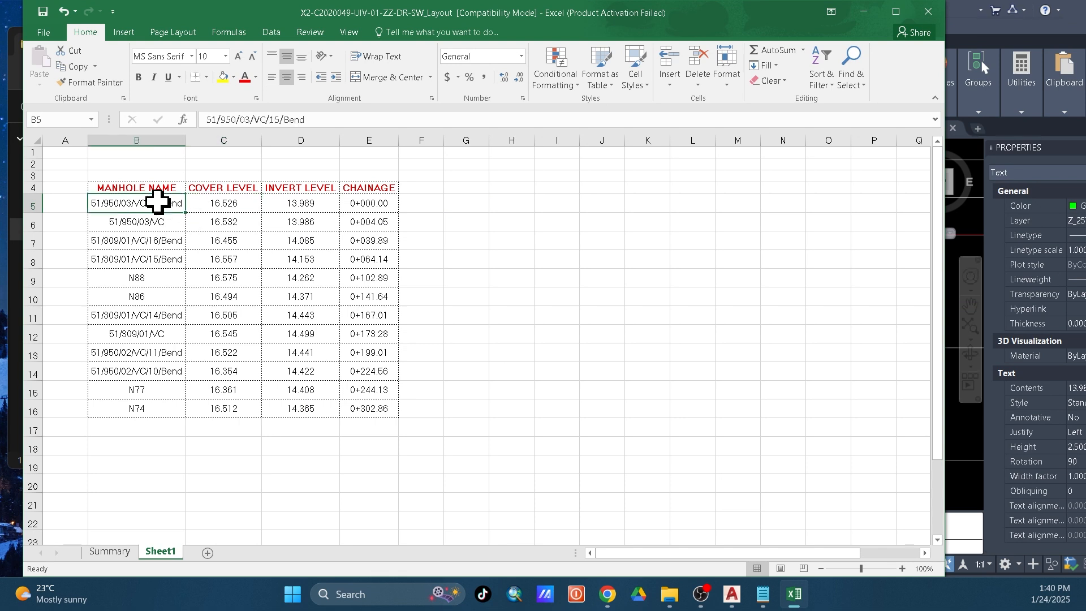
Check manhole 51/309/01/VC/16/Bend's name, cover level, invert level and chainage in the AutoCAD profile against row 7 of the Excel table.
click(952, 515)
scroll(690, 348, down, 5)
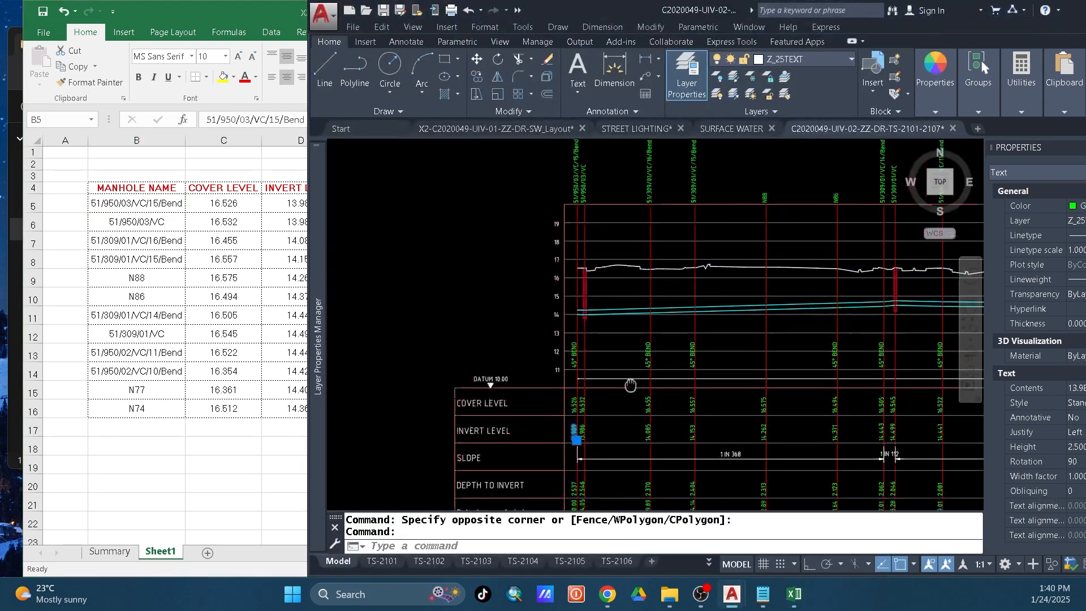
key(Escape)
scroll(631, 338, up, 4)
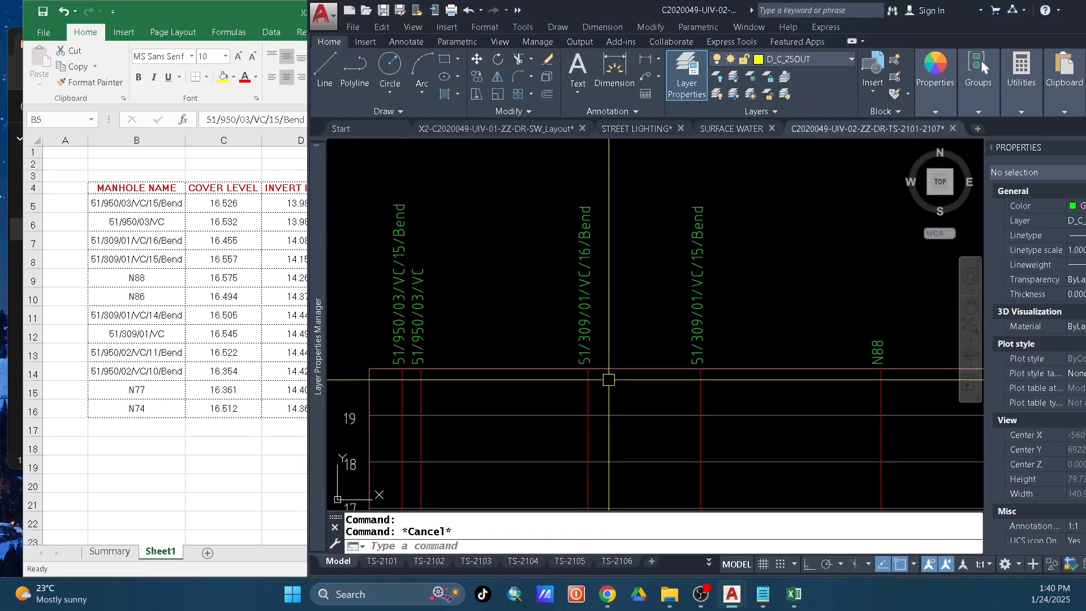
scroll(606, 236, up, 5)
scroll(622, 339, down, 5)
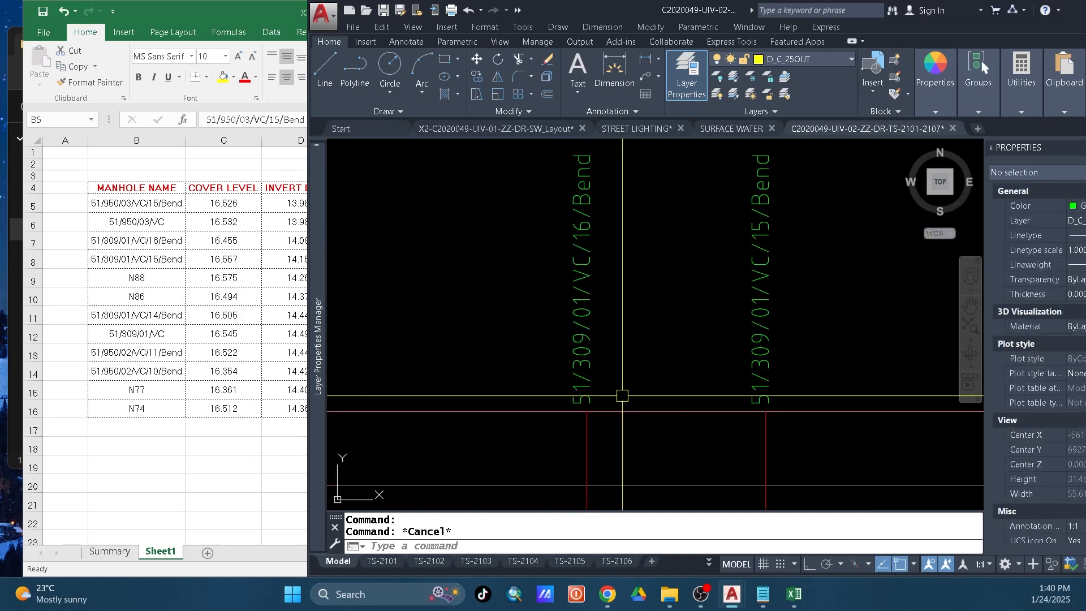
drag(633, 365, 670, 323)
click(236, 323)
click(159, 244)
key(Right)
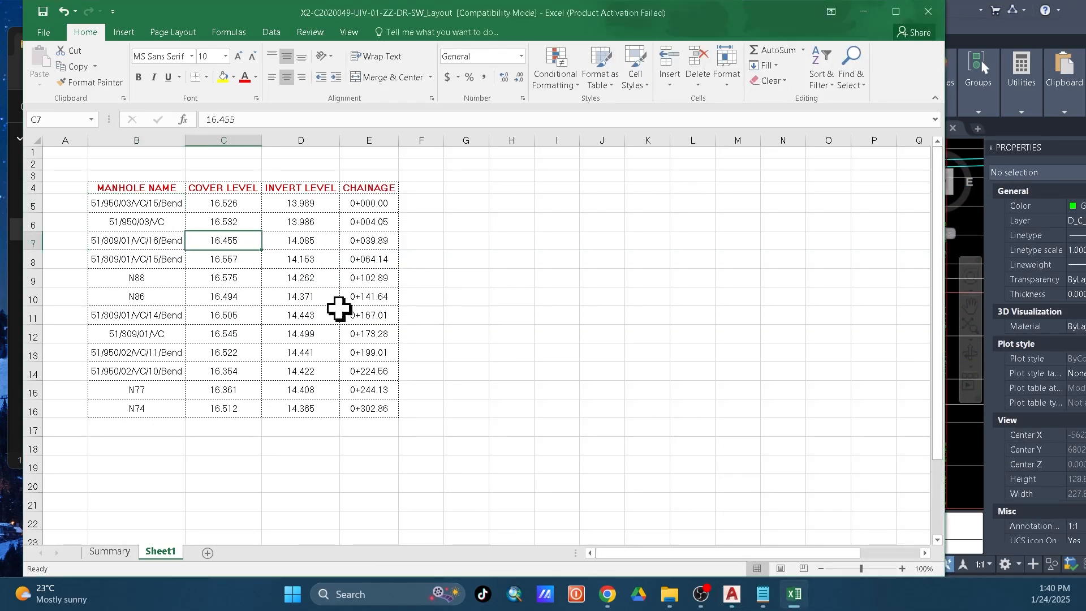
click(1075, 511)
scroll(636, 409, up, 2)
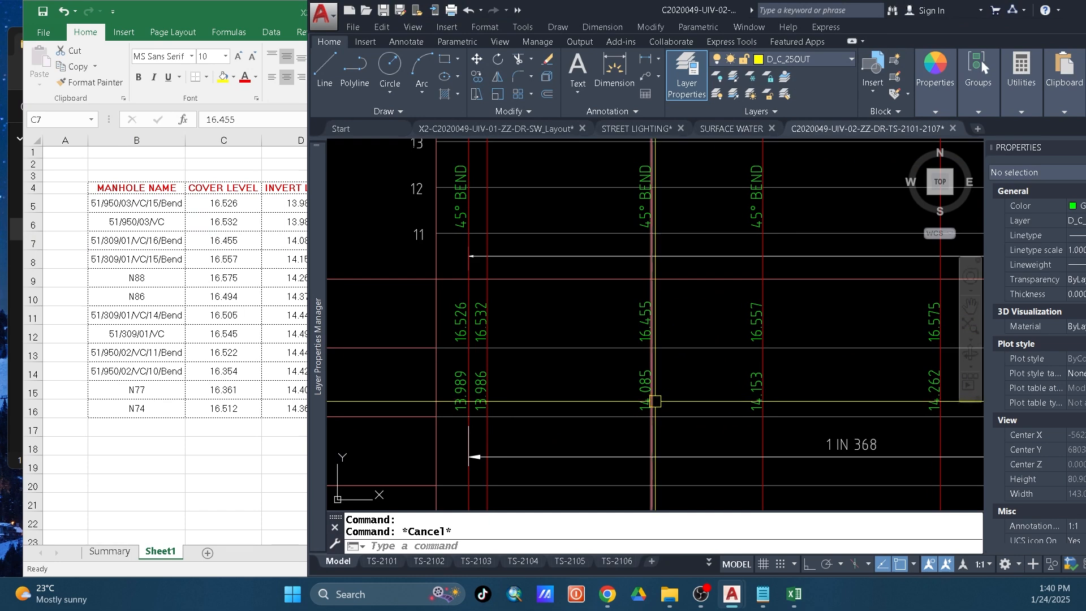
click(637, 409)
click(233, 323)
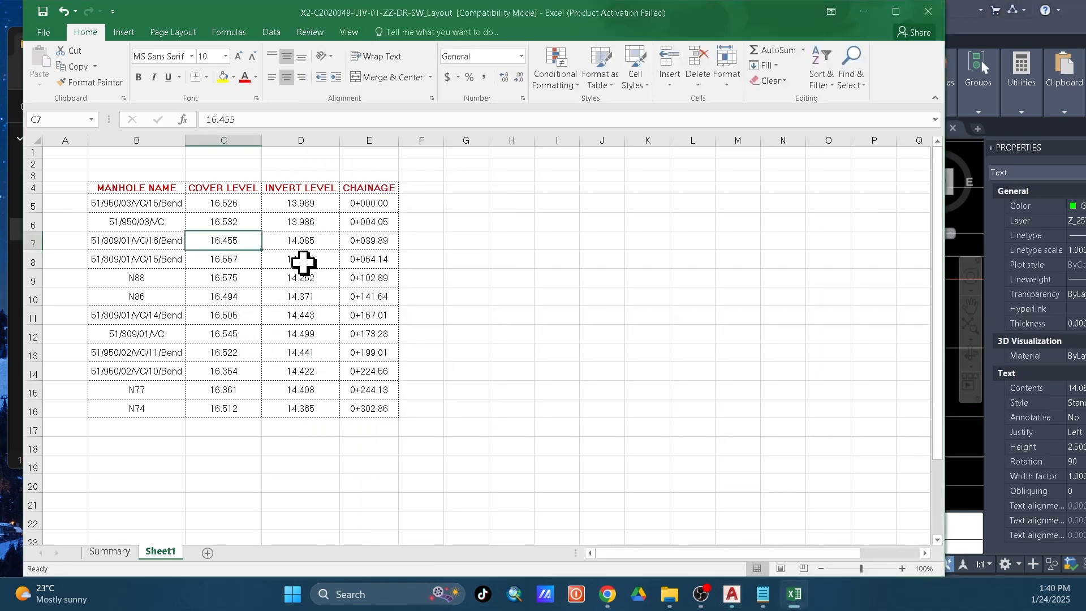
key(Right)
click(377, 242)
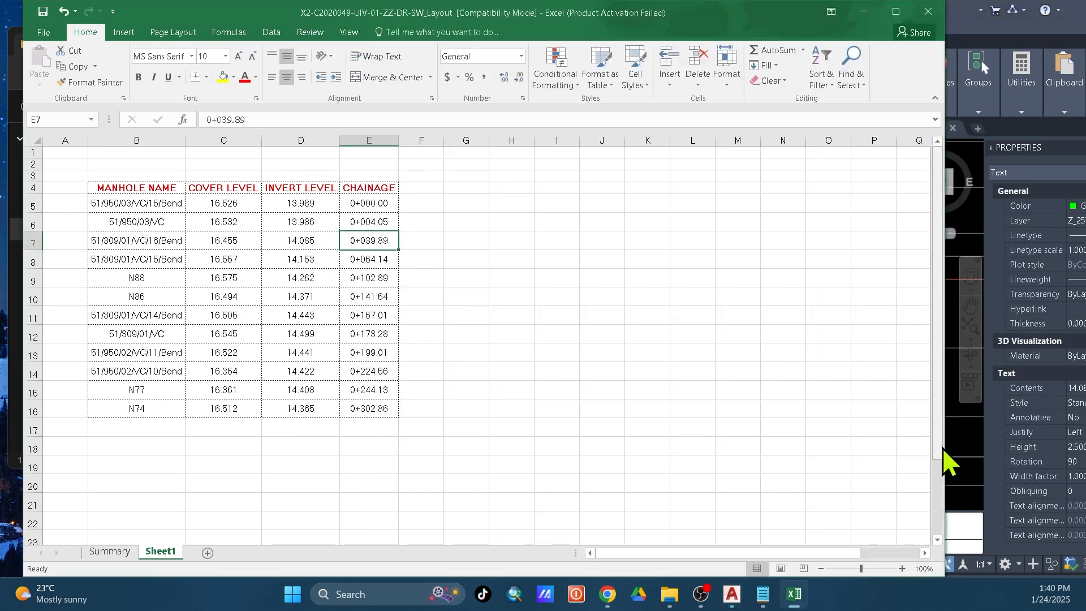
click(989, 475)
drag(613, 328, 701, 441)
click(271, 340)
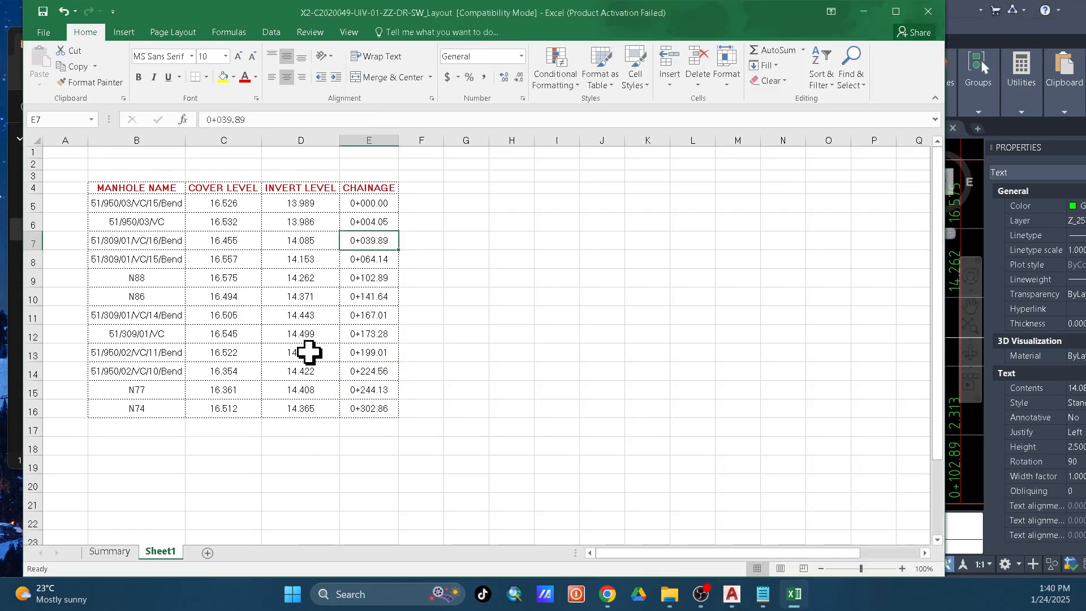
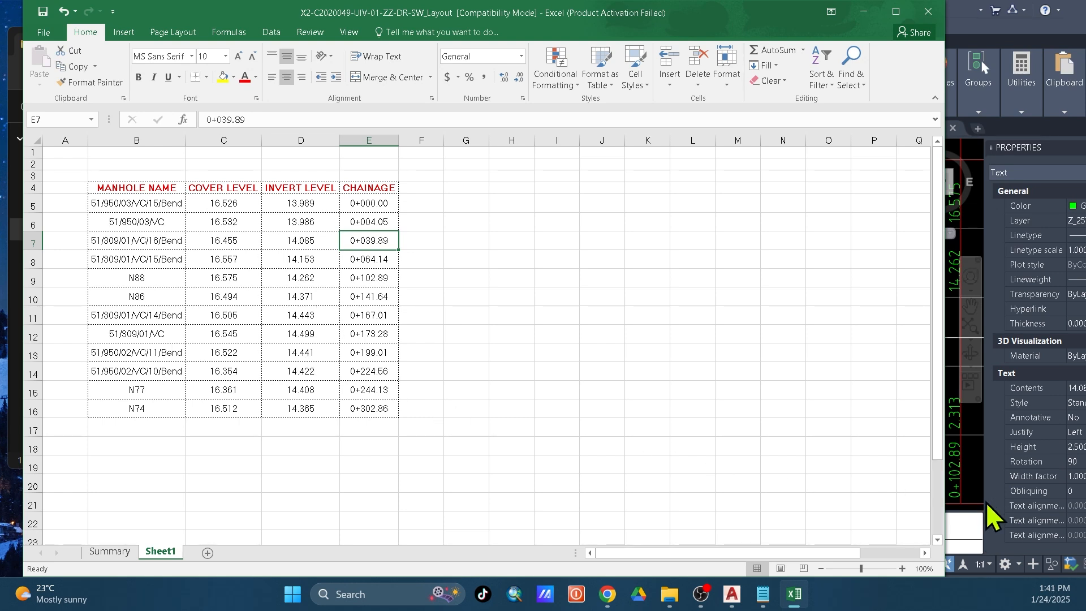
click(967, 509)
scroll(557, 328, down, 5)
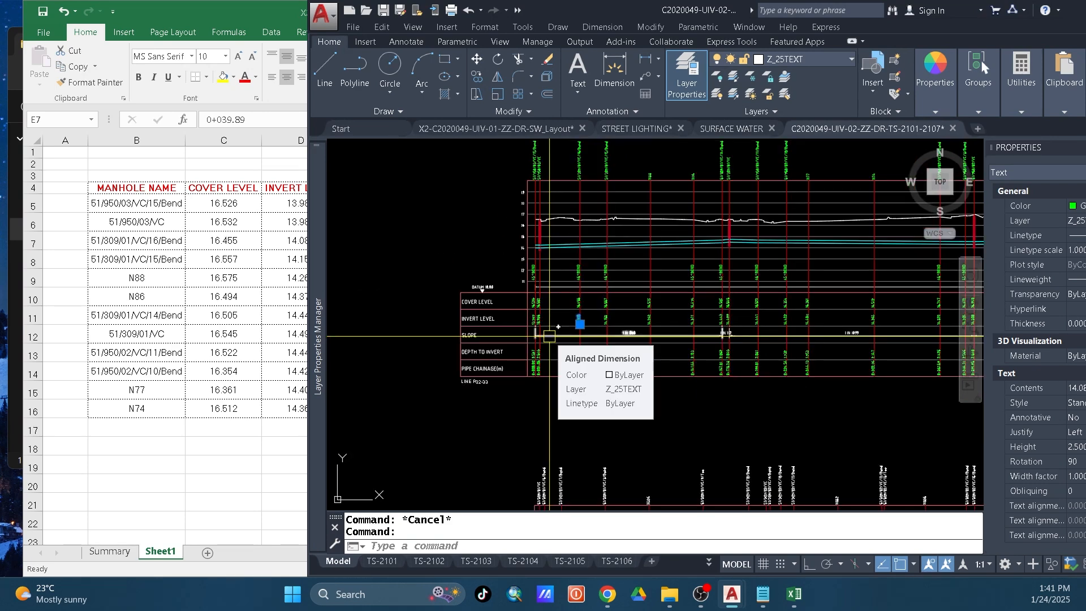
click(188, 235)
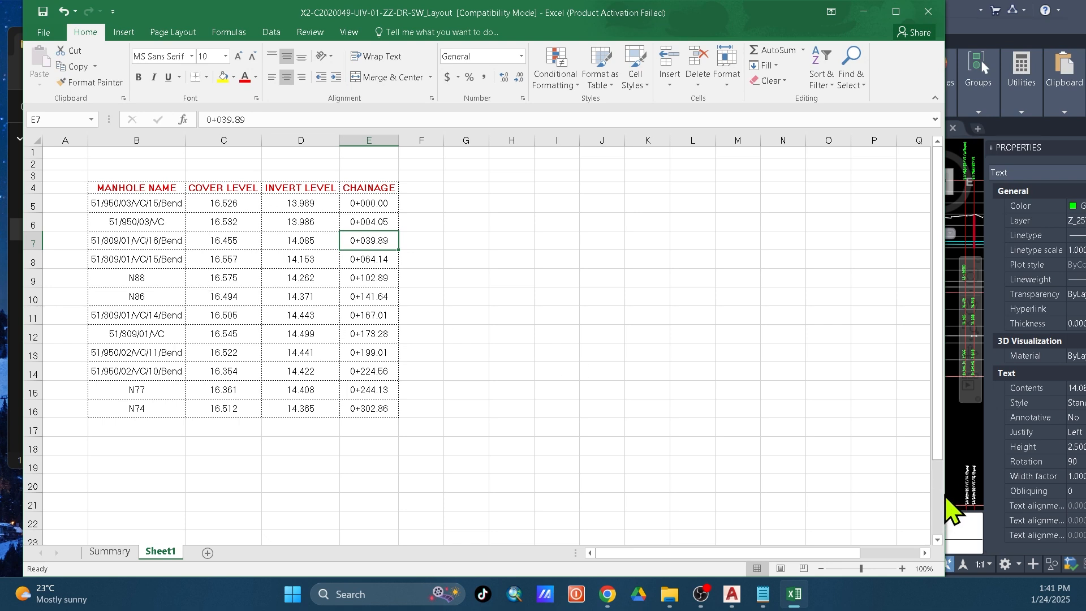
Narrow the Excel window to show the AutoCAD profile beside it, and enter the heading LENGTH in F4.
drag(945, 494, 604, 475)
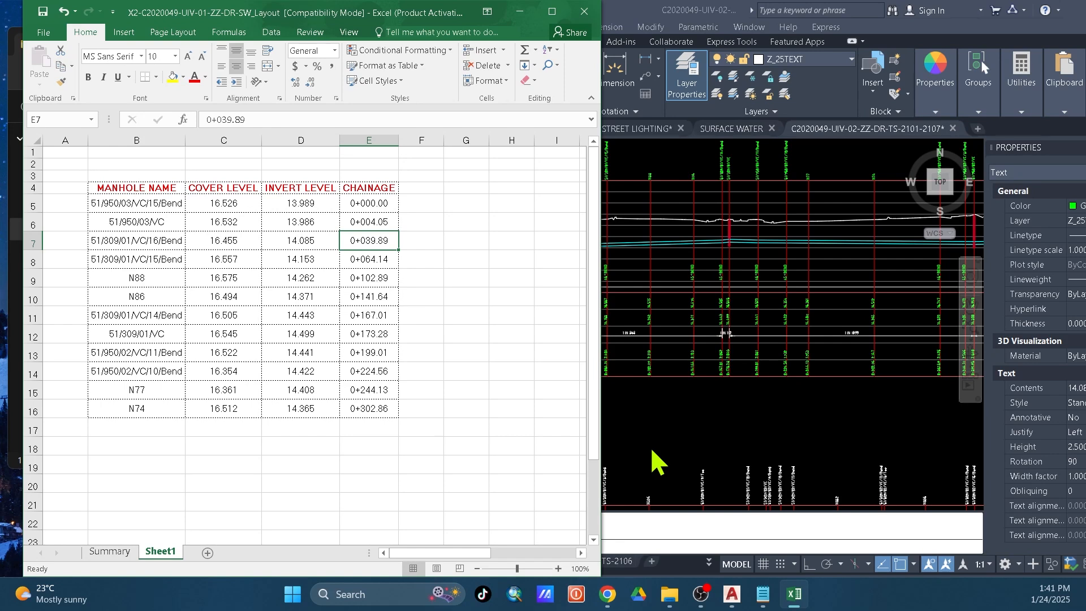
click(559, 316)
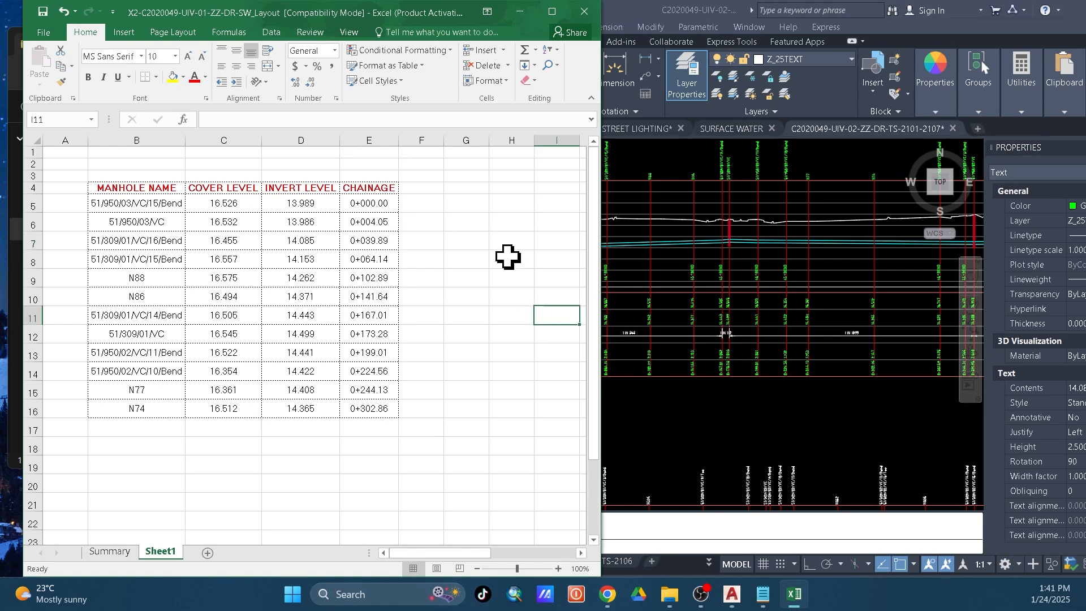
click(419, 189)
text(LENGTH)
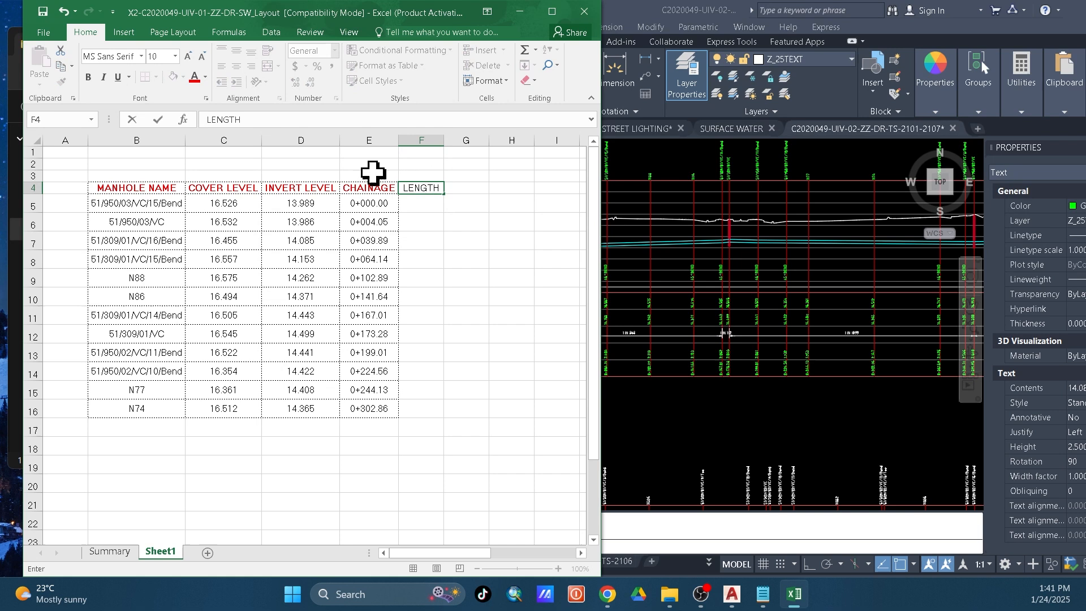
click(365, 205)
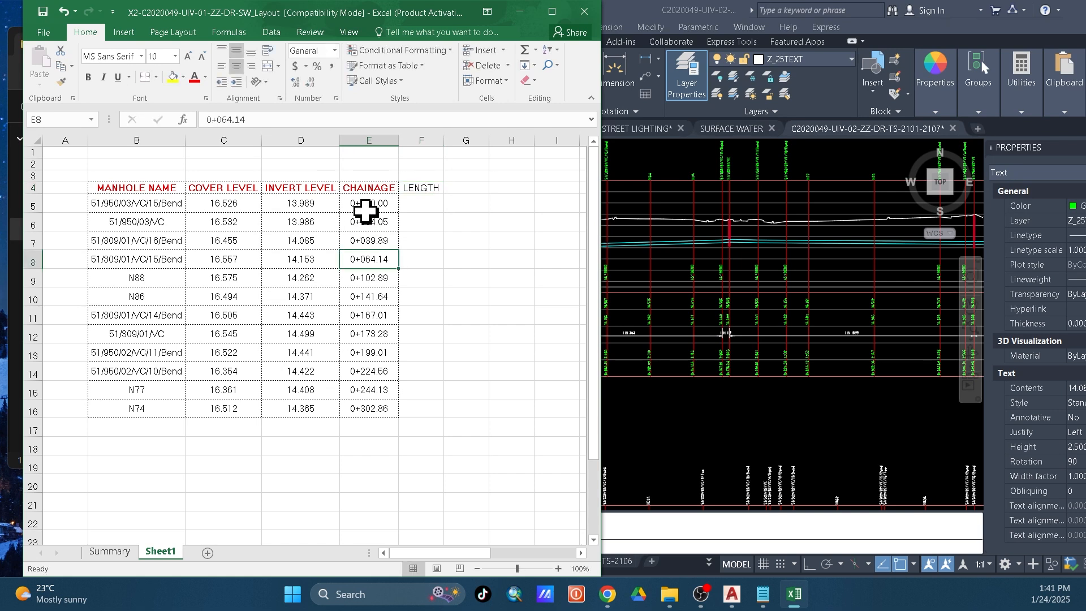
Copy the CHAINAGE heading's formatting to the LENGTH heading in F4 with Format Painter.
click(372, 189)
click(61, 81)
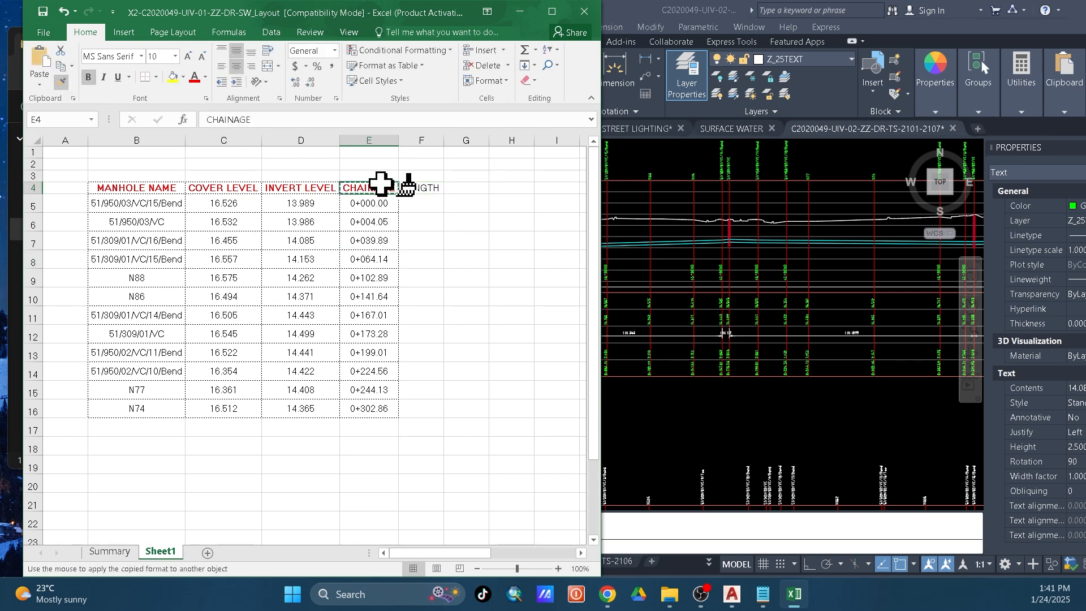
click(421, 189)
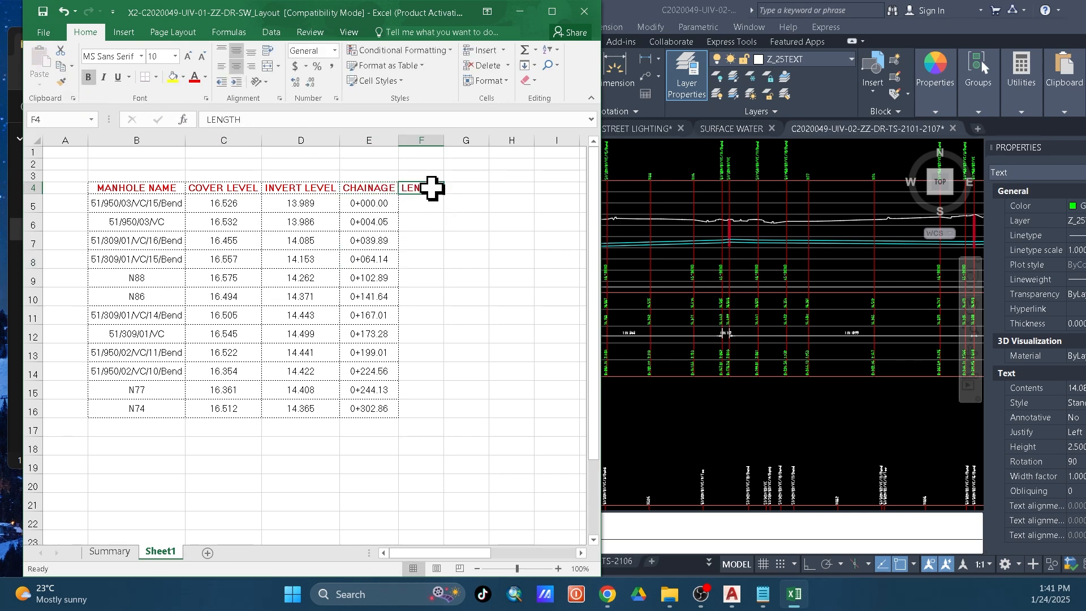
Apply the dotted cell borders to the LENGTH column, cells F4 through F16, matching the rest of the table.
drag(432, 188, 439, 410)
right_click(433, 384)
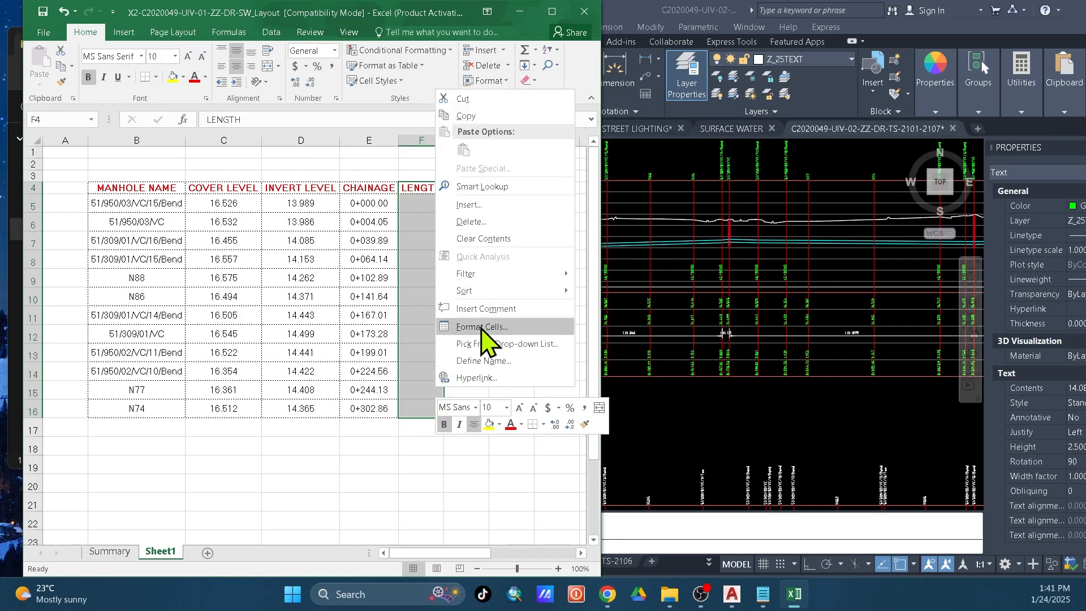
click(482, 327)
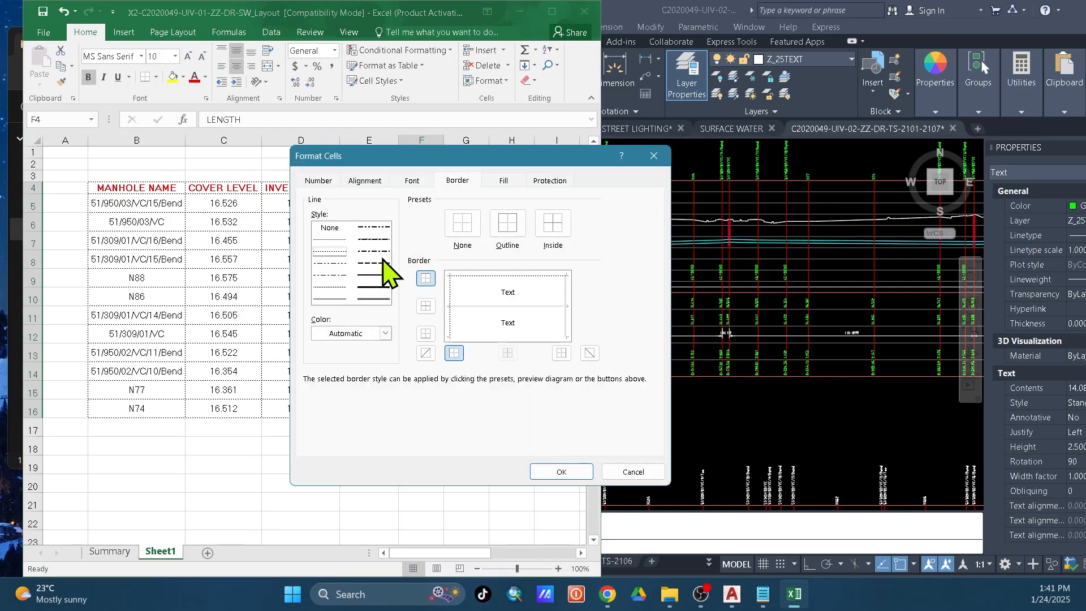
click(561, 339)
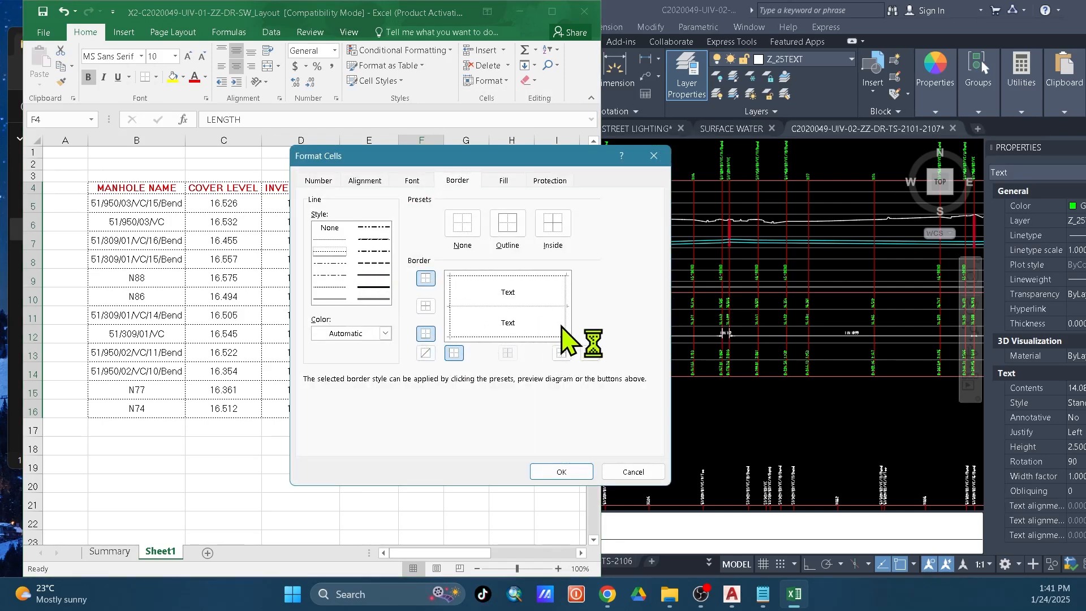
click(582, 473)
click(535, 431)
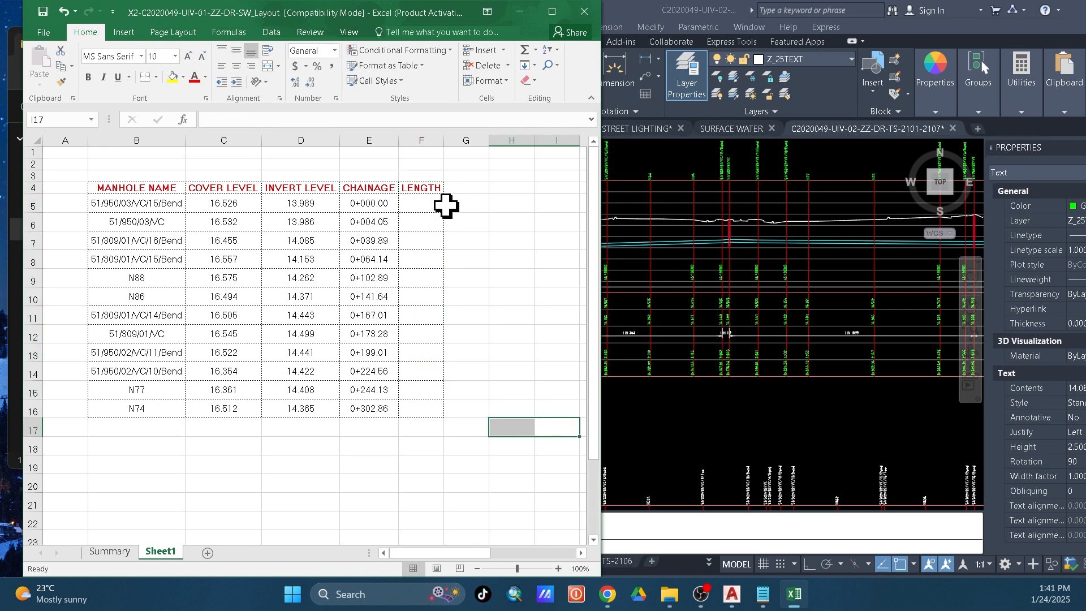
Enter the formula =E6-E5 in F5 to calculate the first pipe length, and widen column F.
click(426, 204)
click(424, 191)
click(420, 224)
click(421, 204)
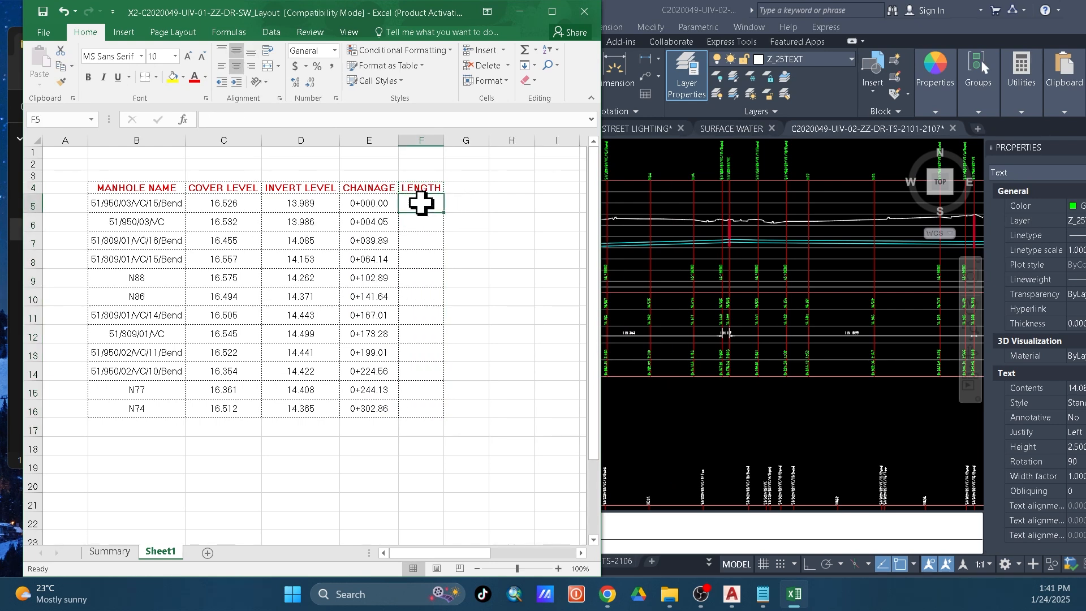
click(379, 225)
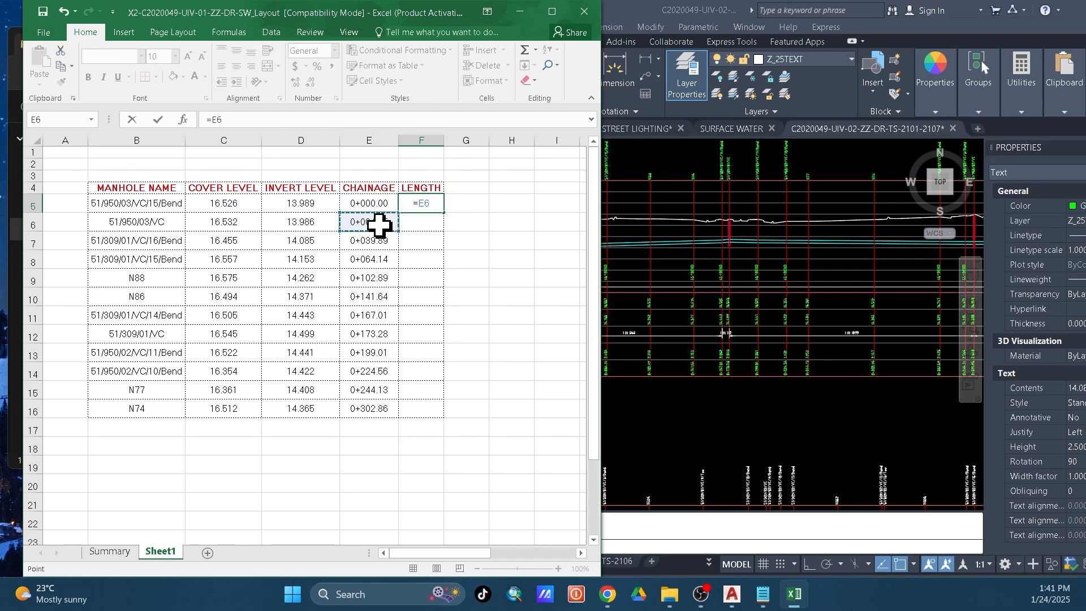
text(-)
click(363, 207)
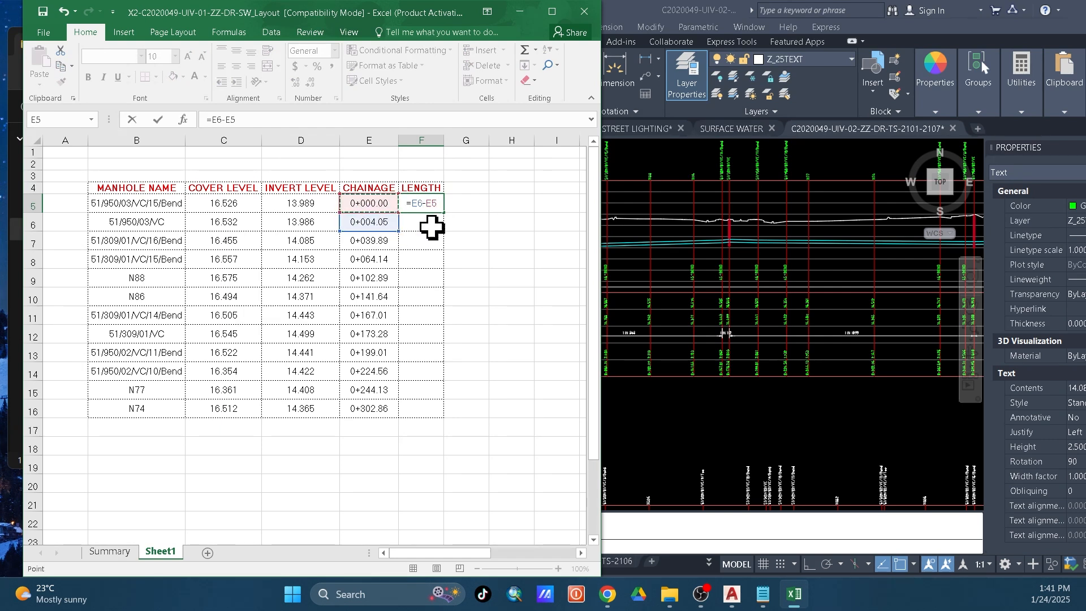
key(Return)
click(522, 263)
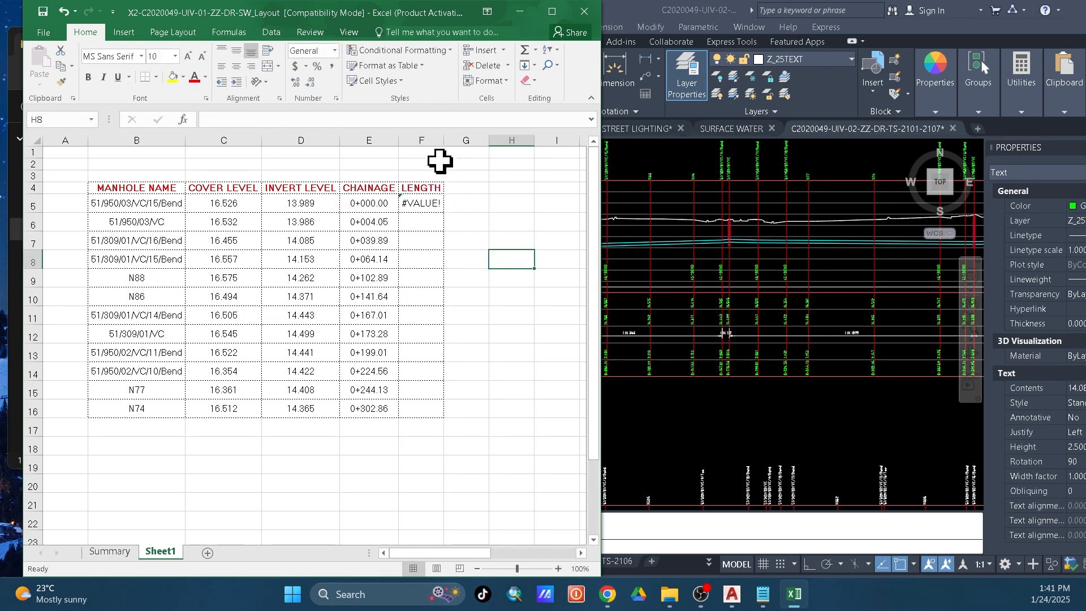
drag(444, 142, 467, 142)
Strip the plus sign from the chainages by replacing every + with nothing in the sheet.
click(370, 204)
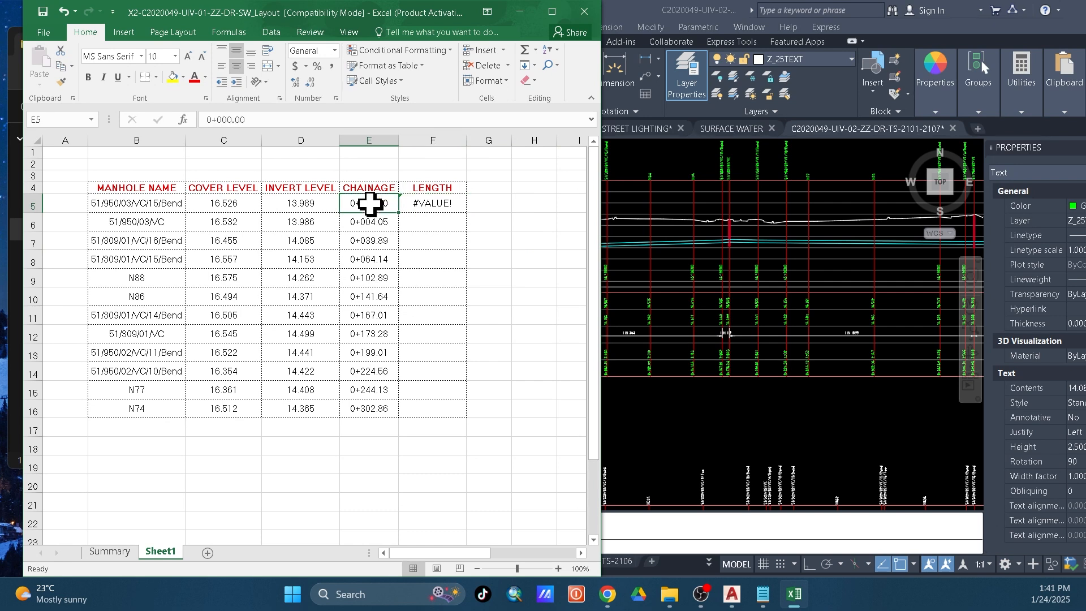
click(218, 120)
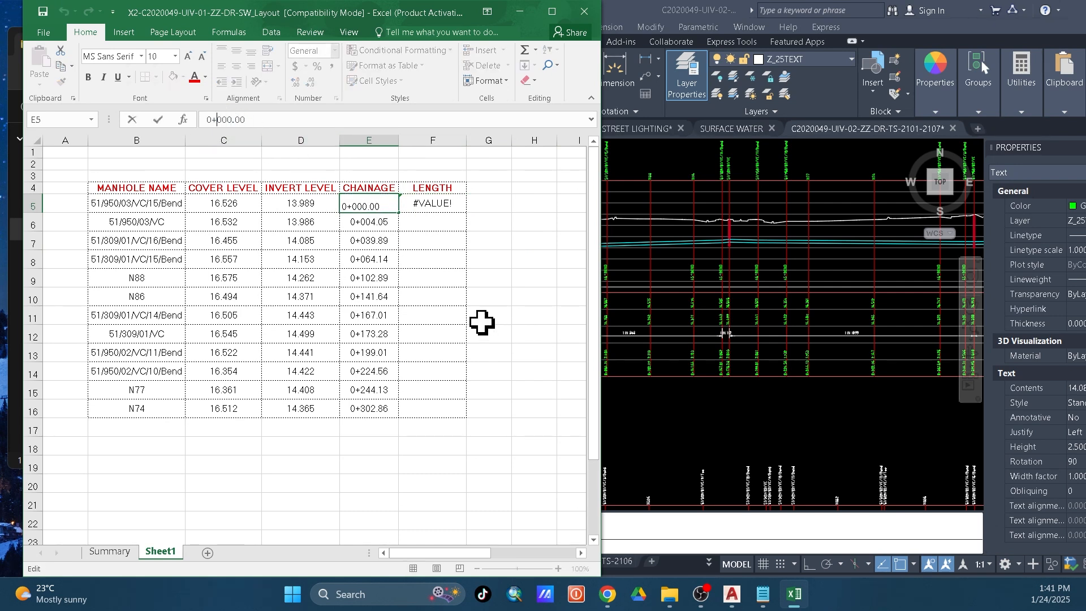
drag(366, 204, 368, 405)
click(445, 352)
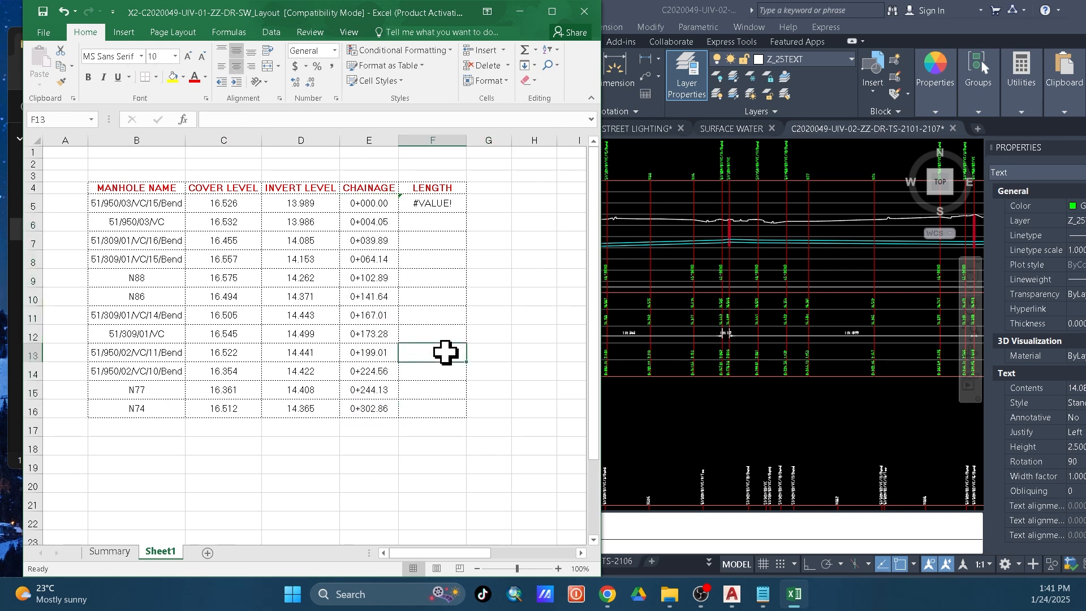
key(alt+Tab)
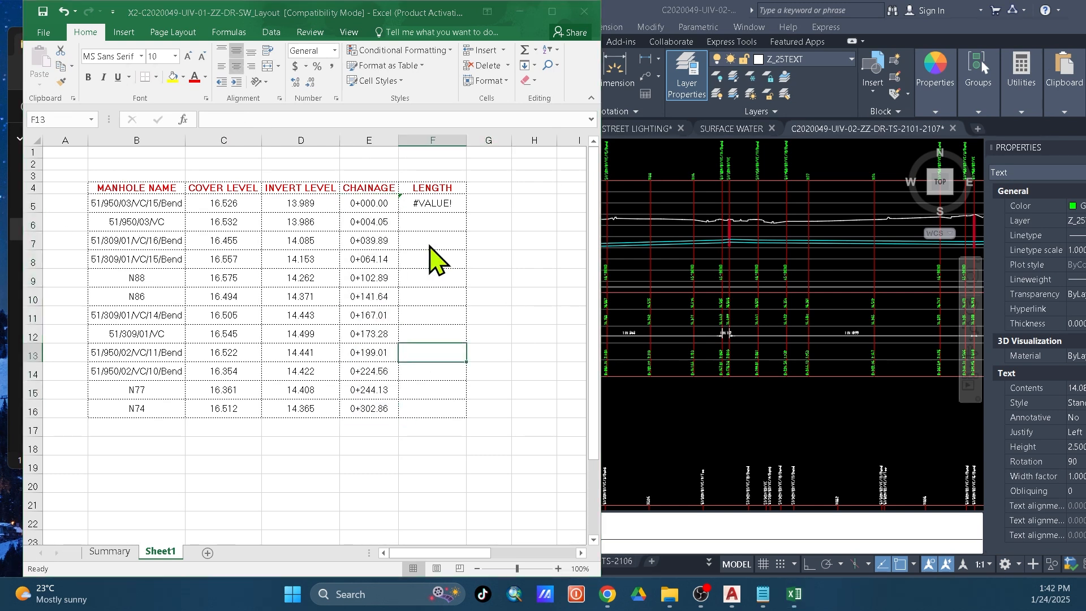
key(ctrl+f)
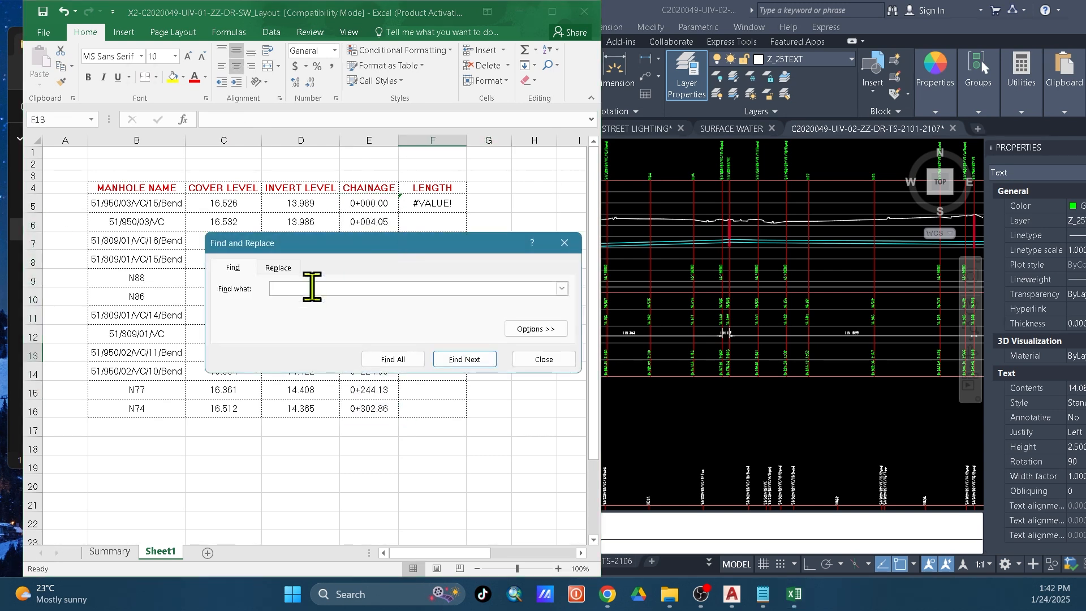
click(278, 267)
click(243, 359)
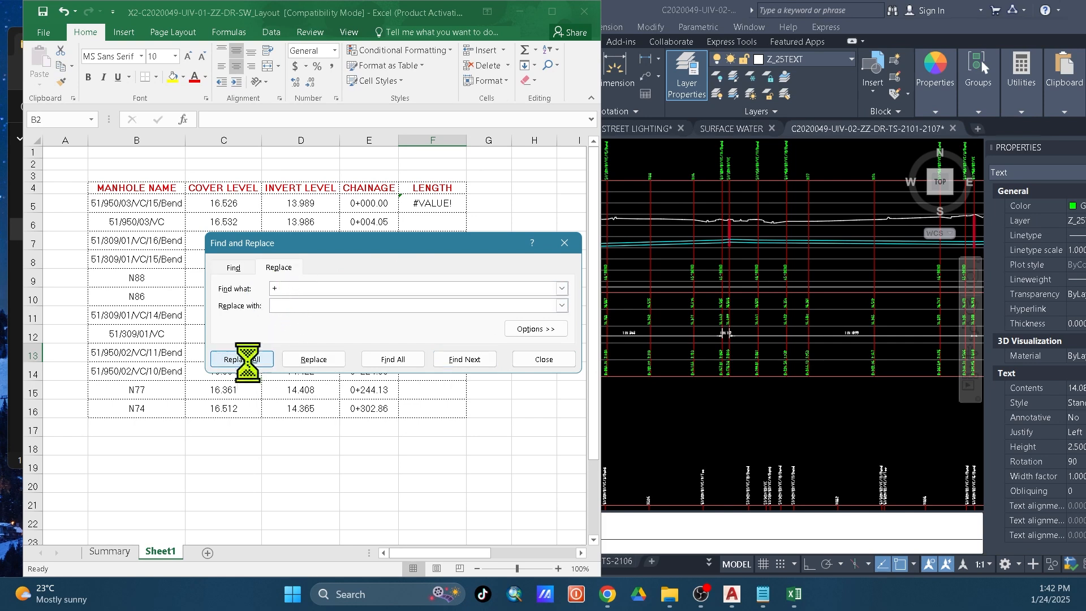
click(547, 335)
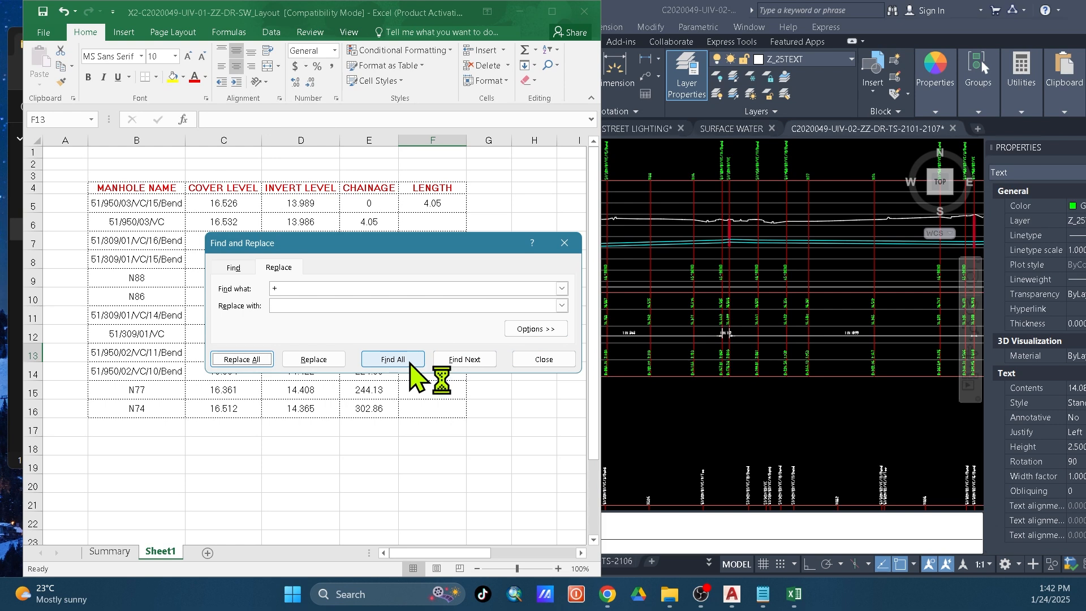
click(528, 361)
Format the chainage values in E5 through E16 with the custom number format 0+000.00.
click(380, 277)
click(373, 222)
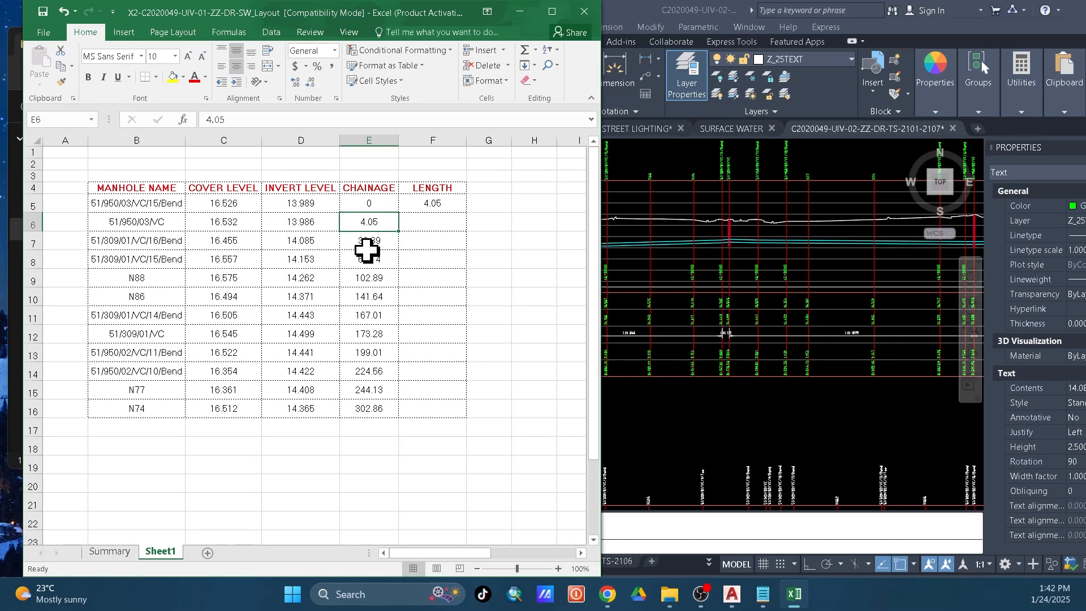
drag(377, 207, 368, 405)
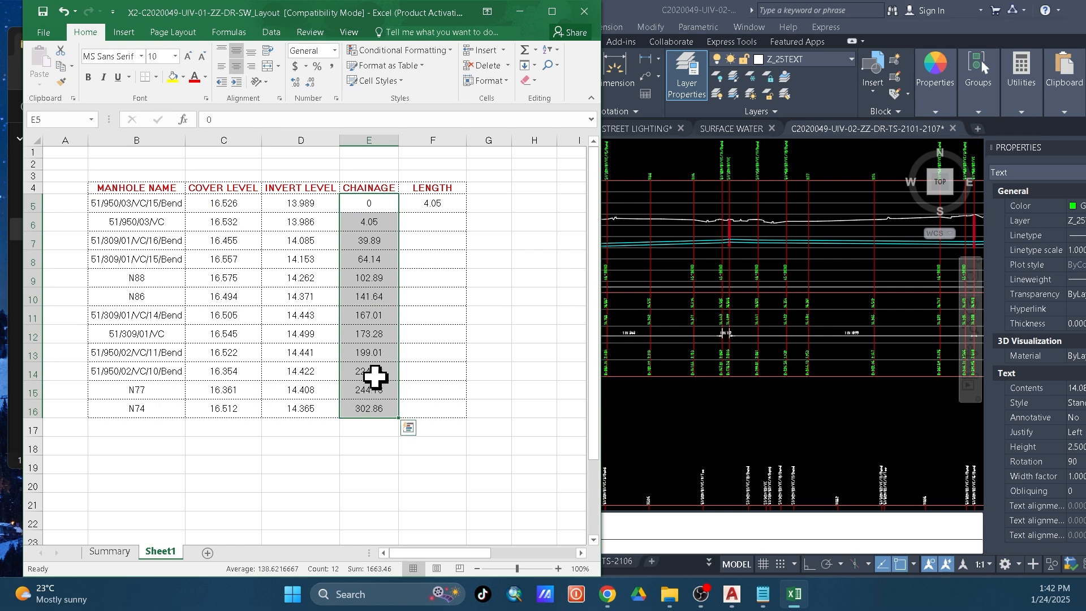
right_click(373, 351)
click(423, 303)
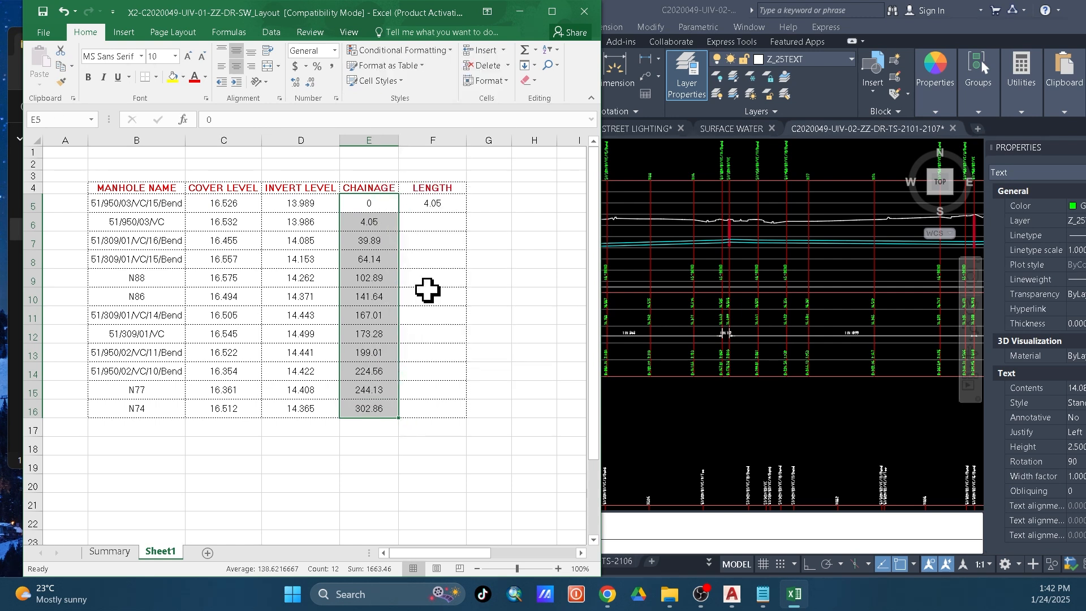
click(265, 144)
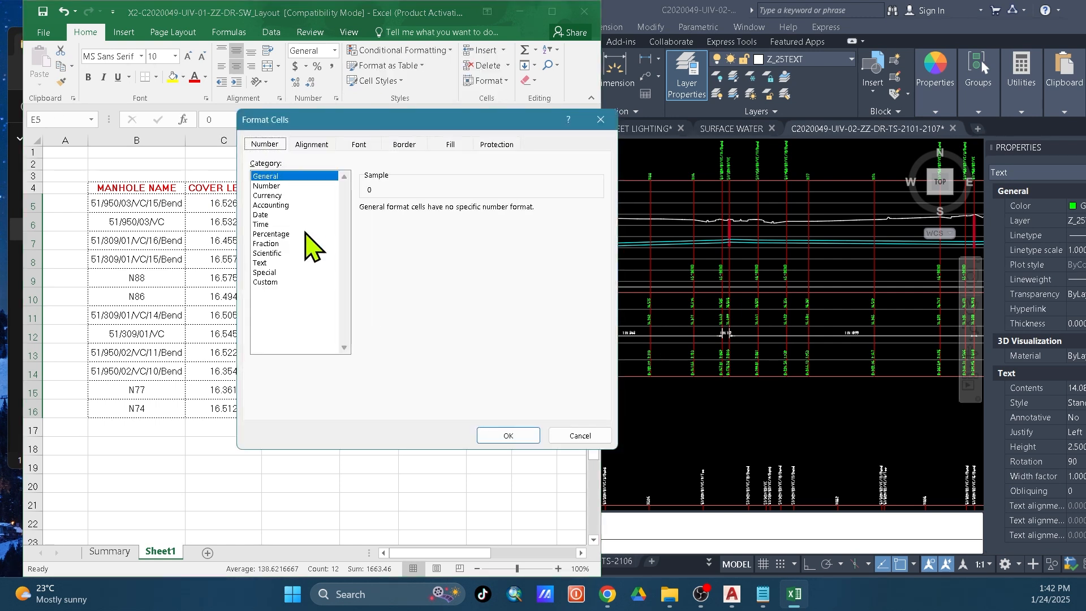
click(278, 282)
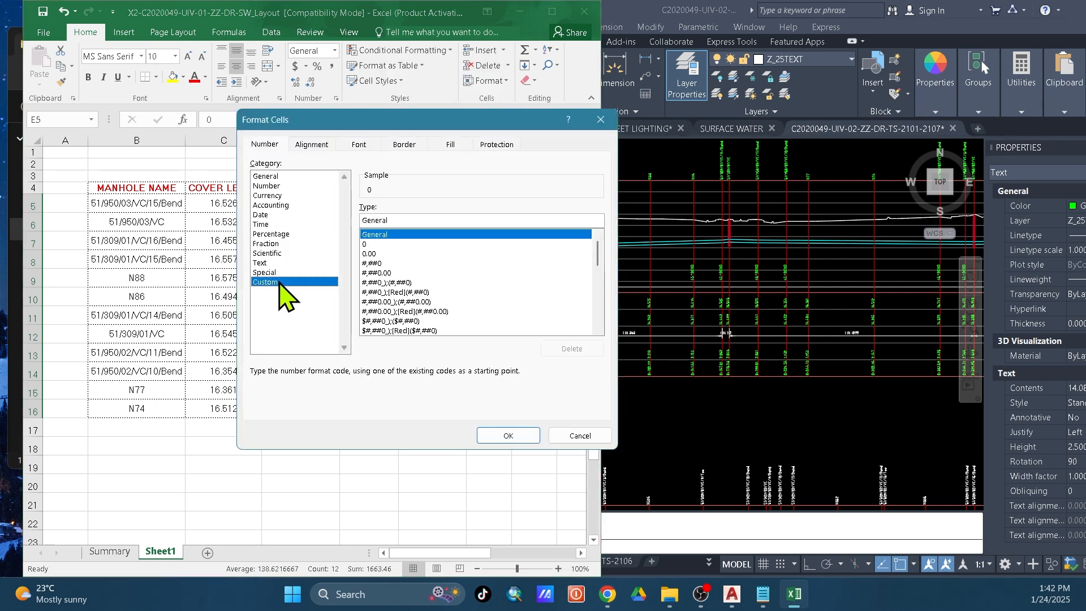
click(381, 264)
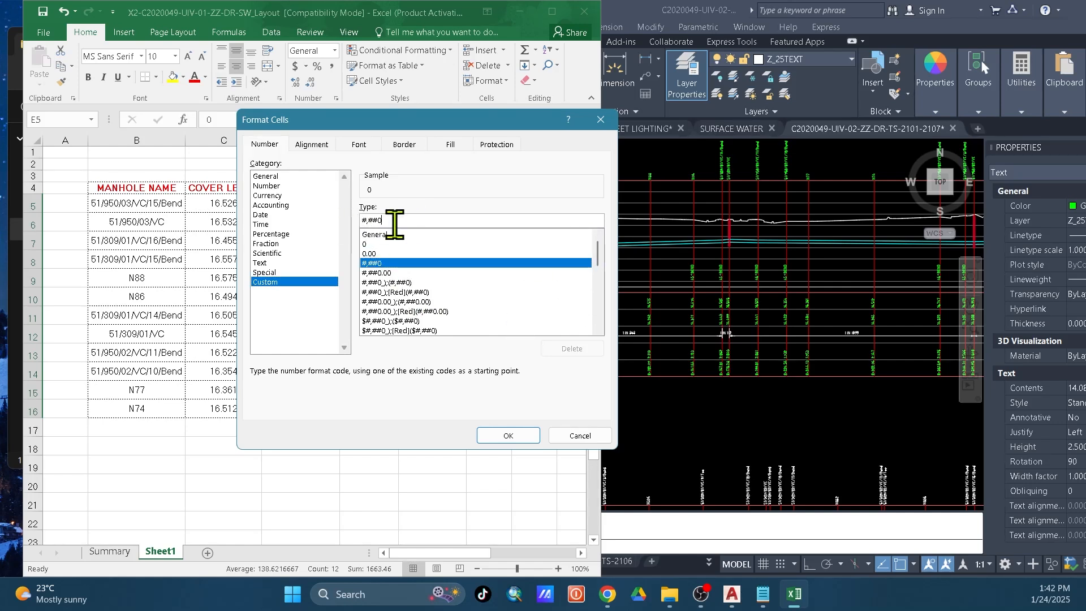
drag(393, 221, 348, 219)
text(0+000.00)
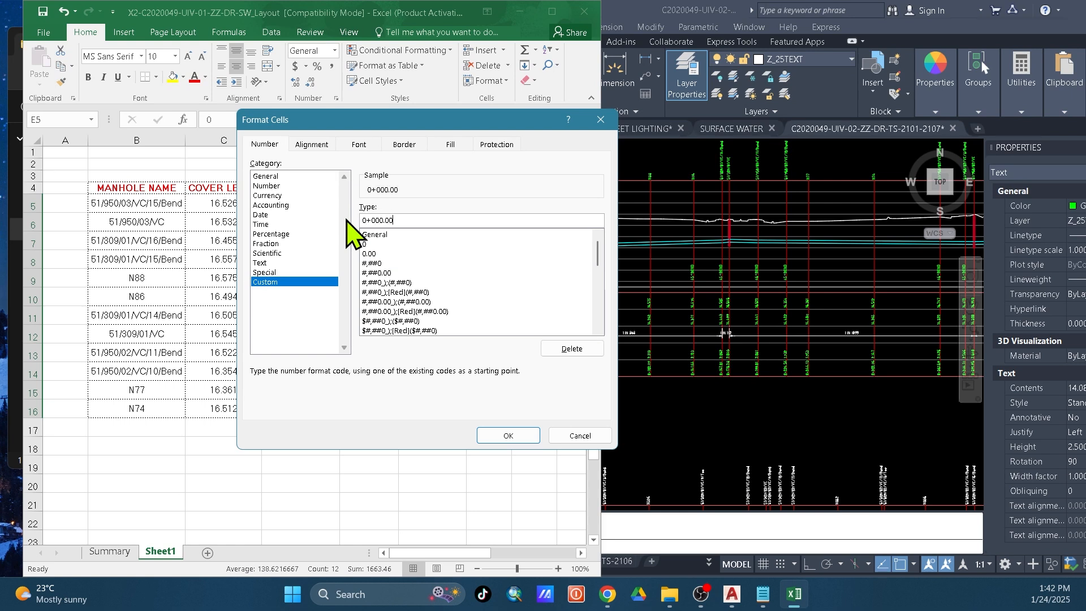
click(512, 436)
click(458, 353)
Fill the length formula from F5 down to F15 and check the formulas in F5 and F6.
click(458, 205)
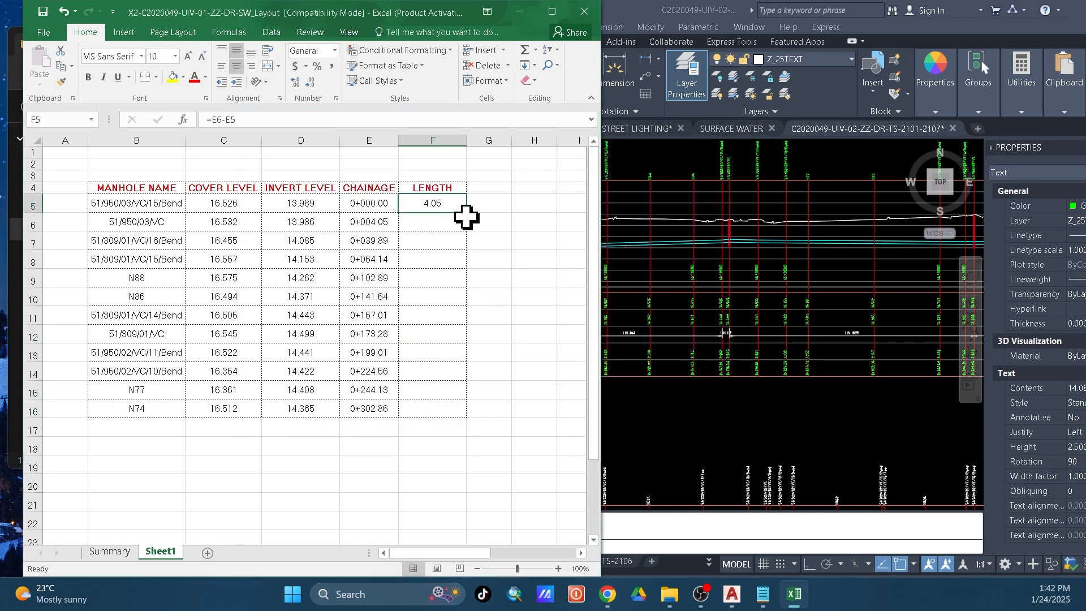
drag(470, 215, 462, 391)
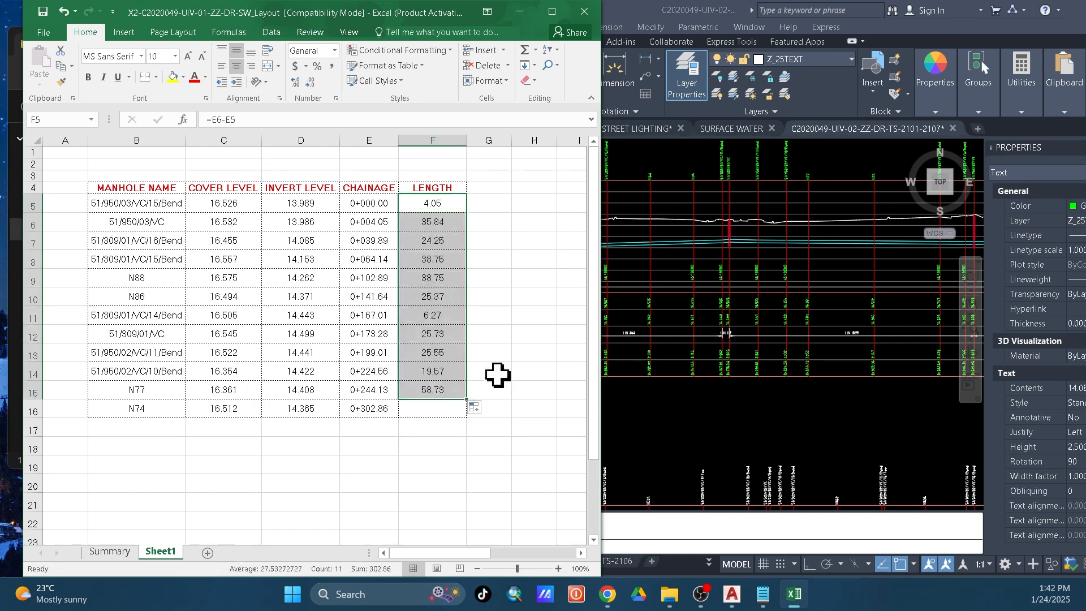
click(494, 374)
double_click(440, 210)
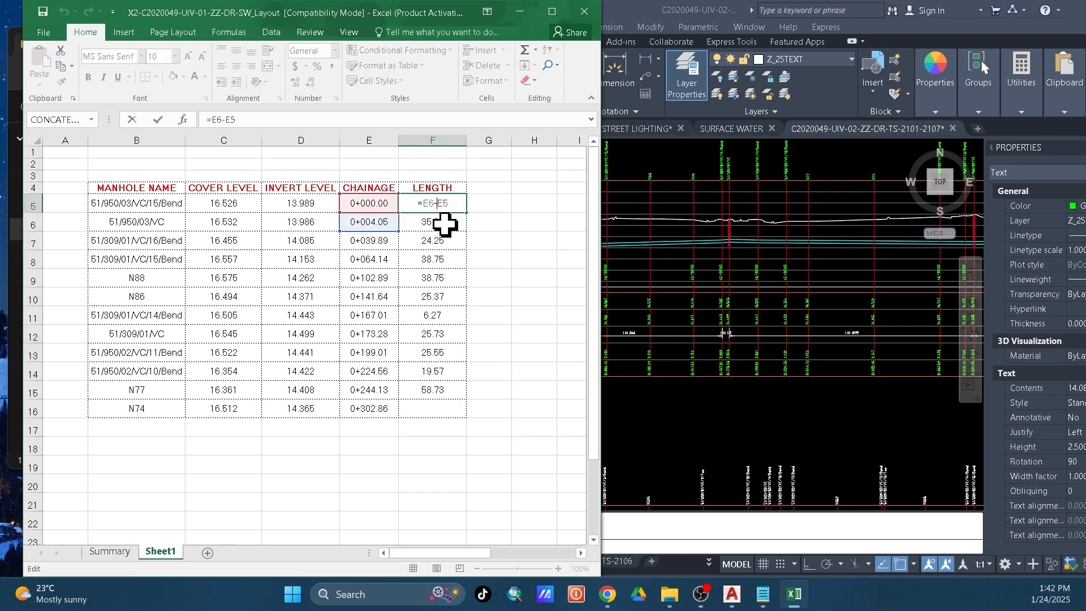
key(Escape)
double_click(432, 225)
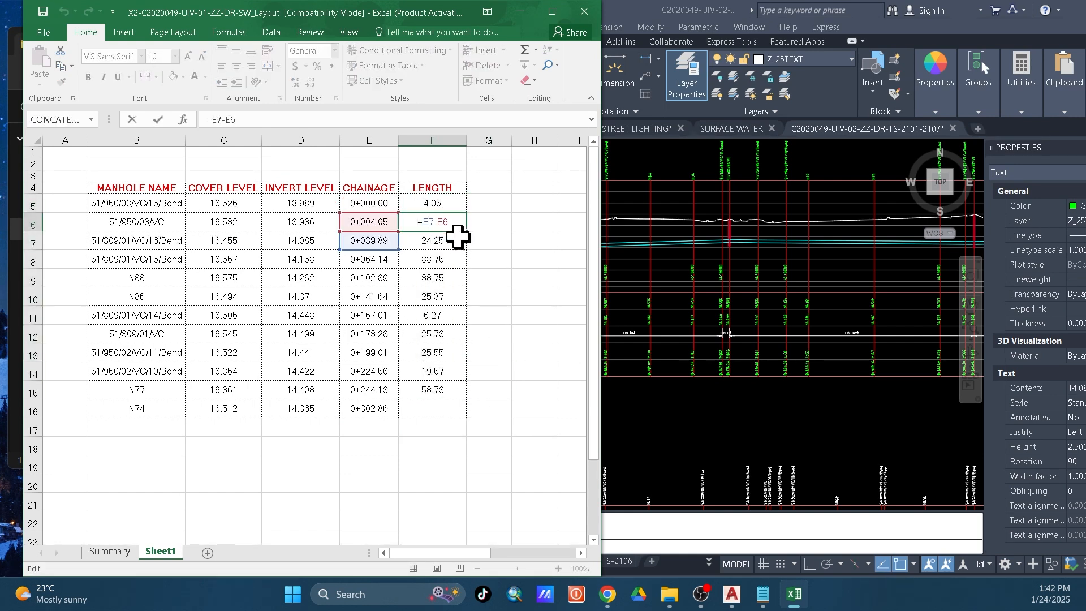
key(Escape)
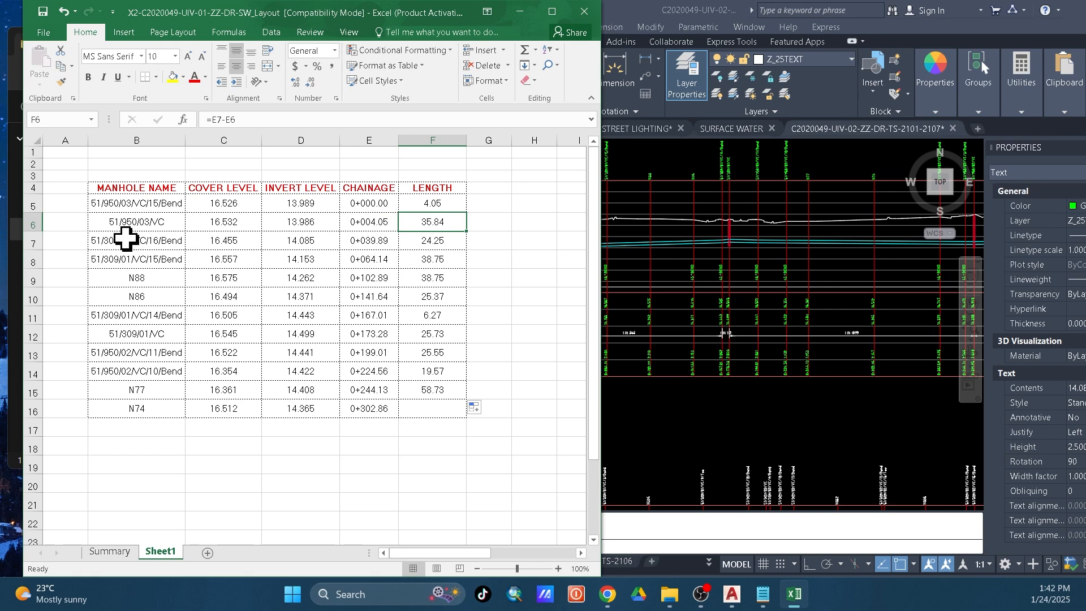
Switch to AutoCAD and add a linear dimension on the profile between manholes 51/950/03/VC and 51/309/01/VC/16/Bend.
click(128, 225)
key(alt+Tab)
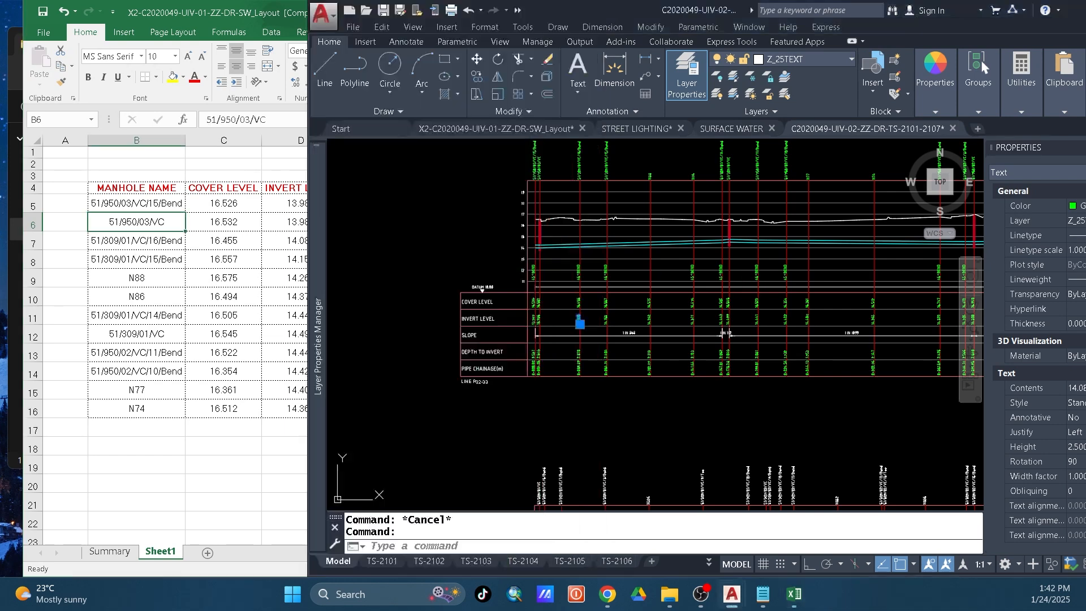
scroll(667, 287, down, 2)
scroll(621, 243, up, 8)
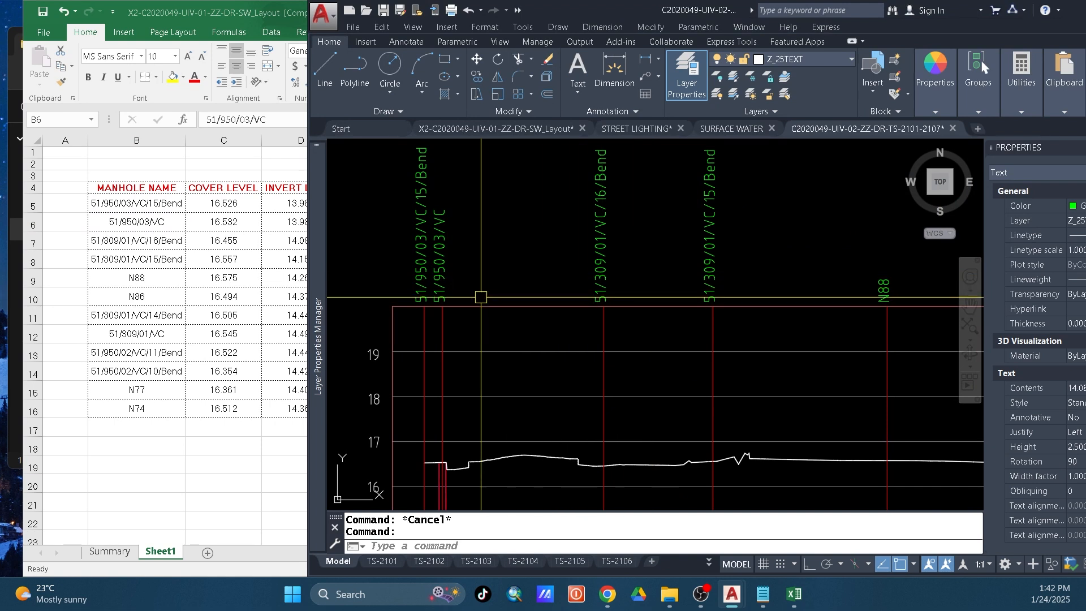
scroll(478, 297, down, 4)
key(Escape)
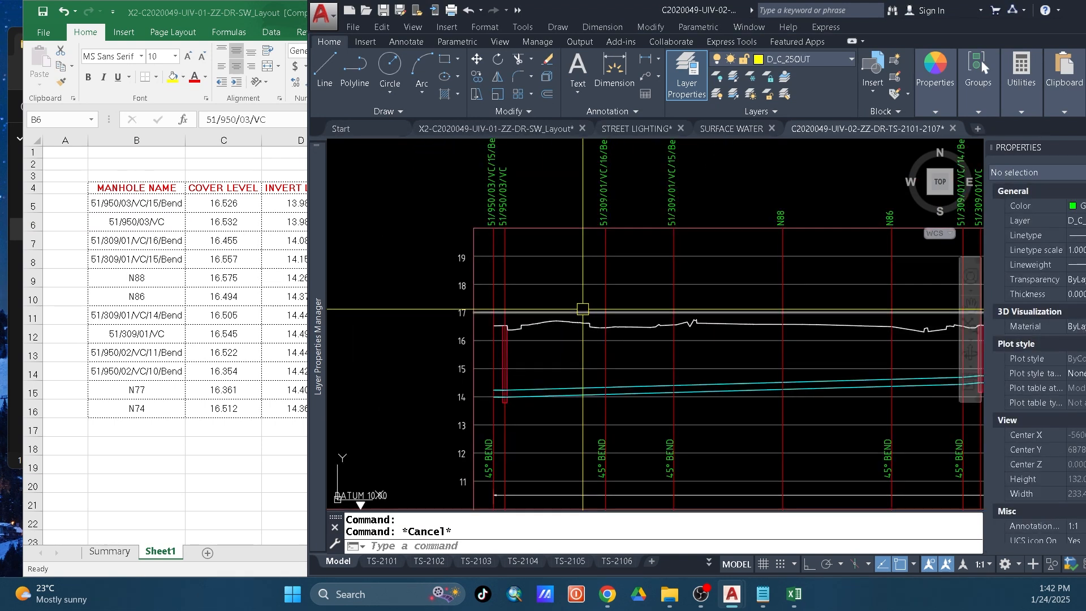
text(DLI)
key(Return)
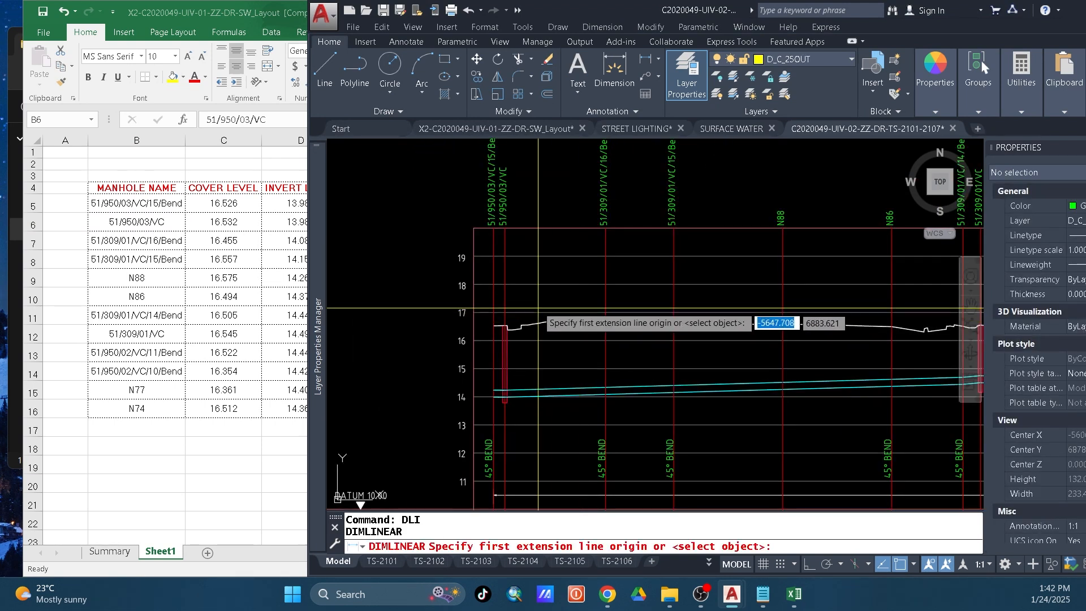
click(510, 306)
click(605, 308)
scroll(575, 304, up, 3)
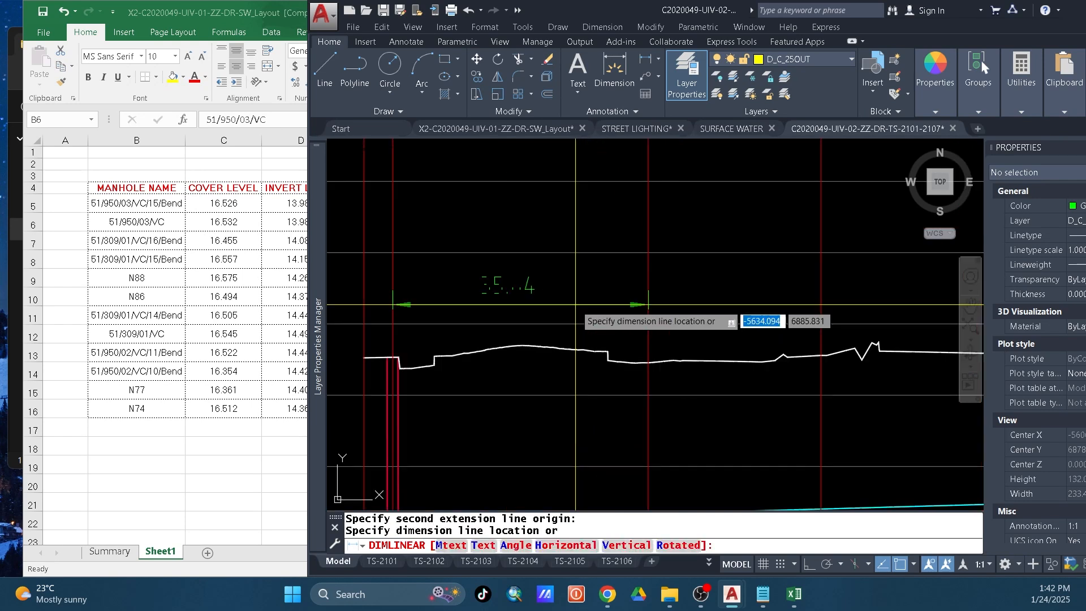
scroll(524, 300, up, 2)
click(524, 300)
scroll(599, 329, down, 1)
drag(543, 346, 630, 342)
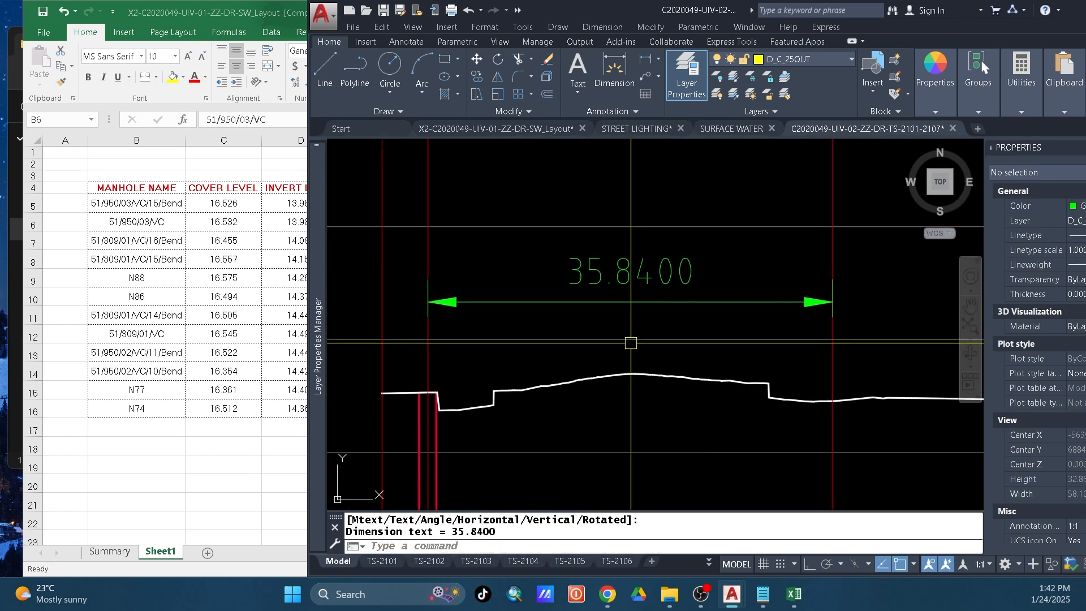
Switch back to Excel and compare the AutoCAD dimension with the calculated length in F6.
key(alt+Tab)
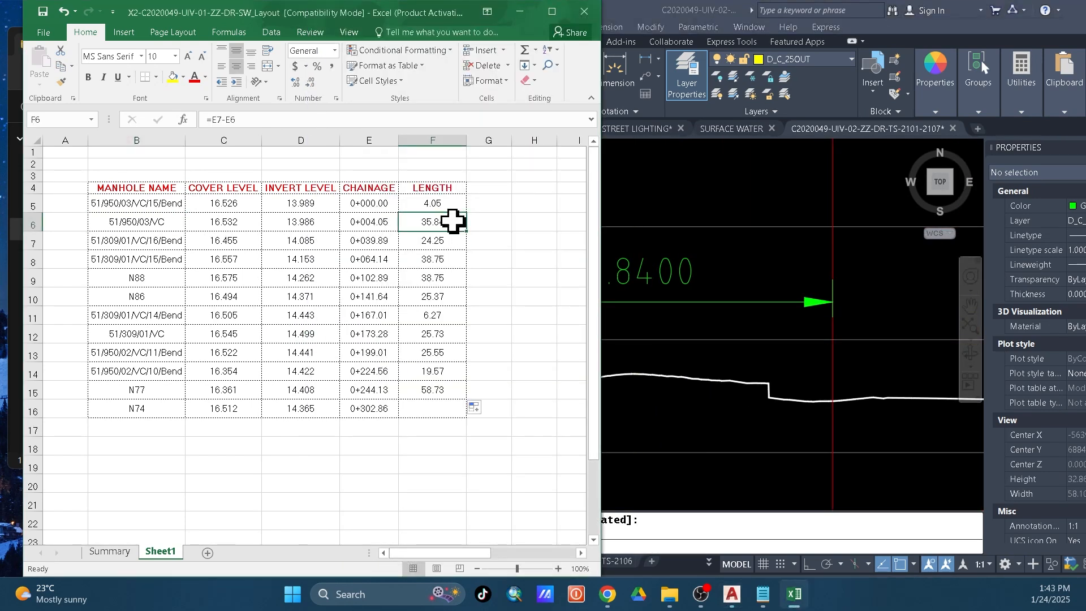
click(457, 316)
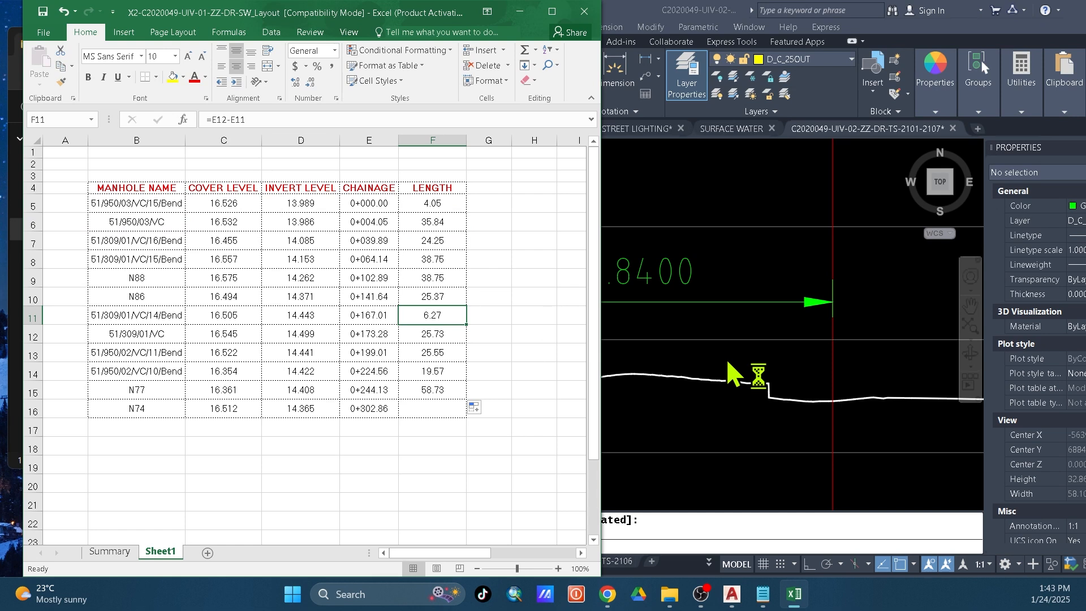